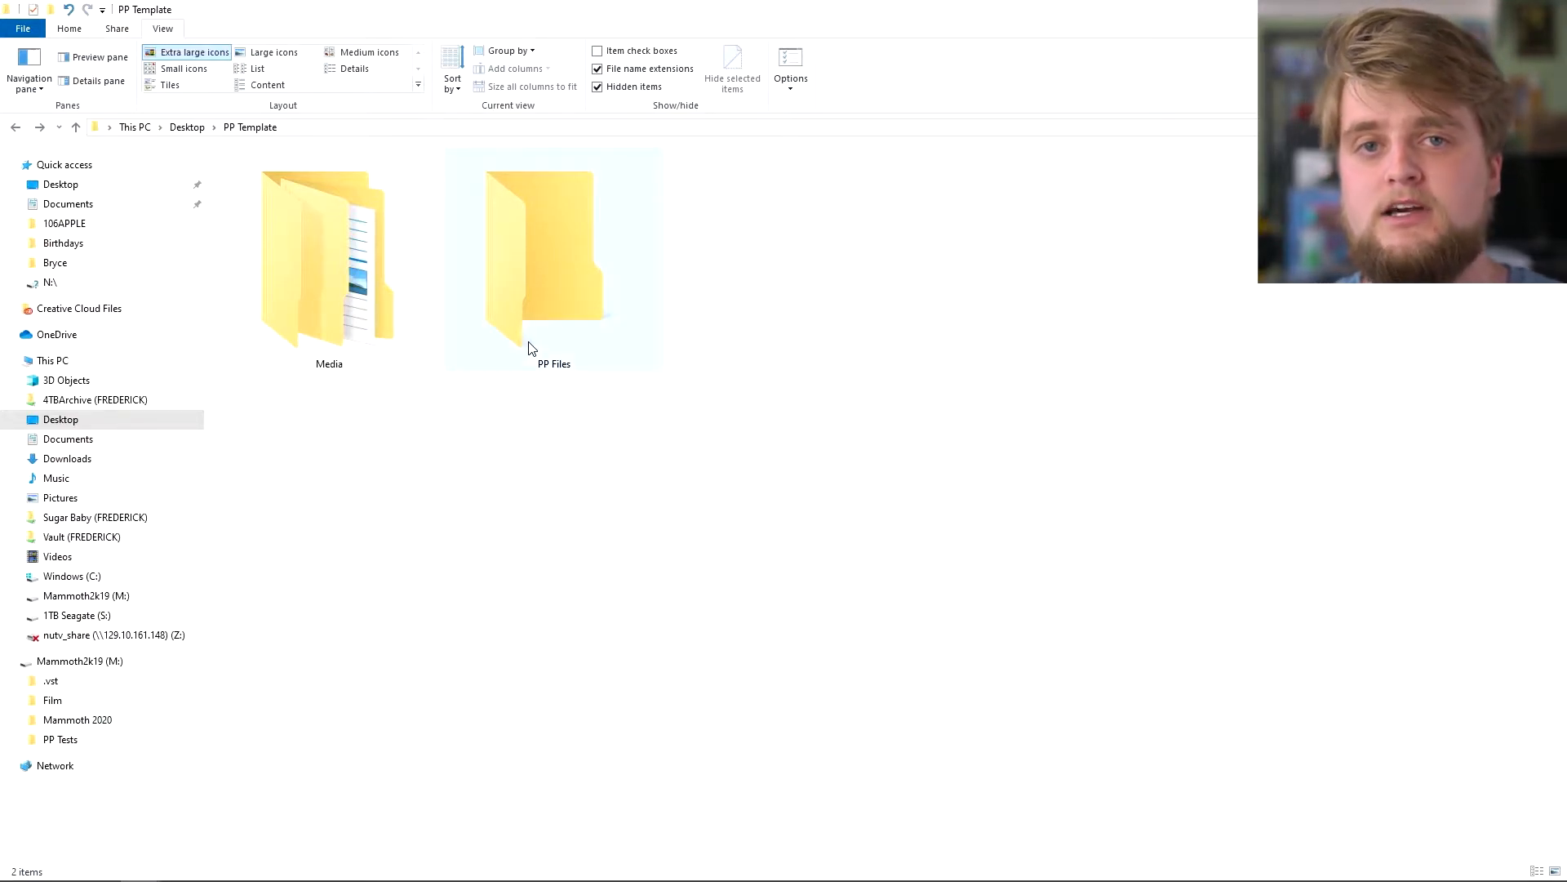
- Preview the Media folder's subfolders and select the Stills folder
mouse_move(531, 349)
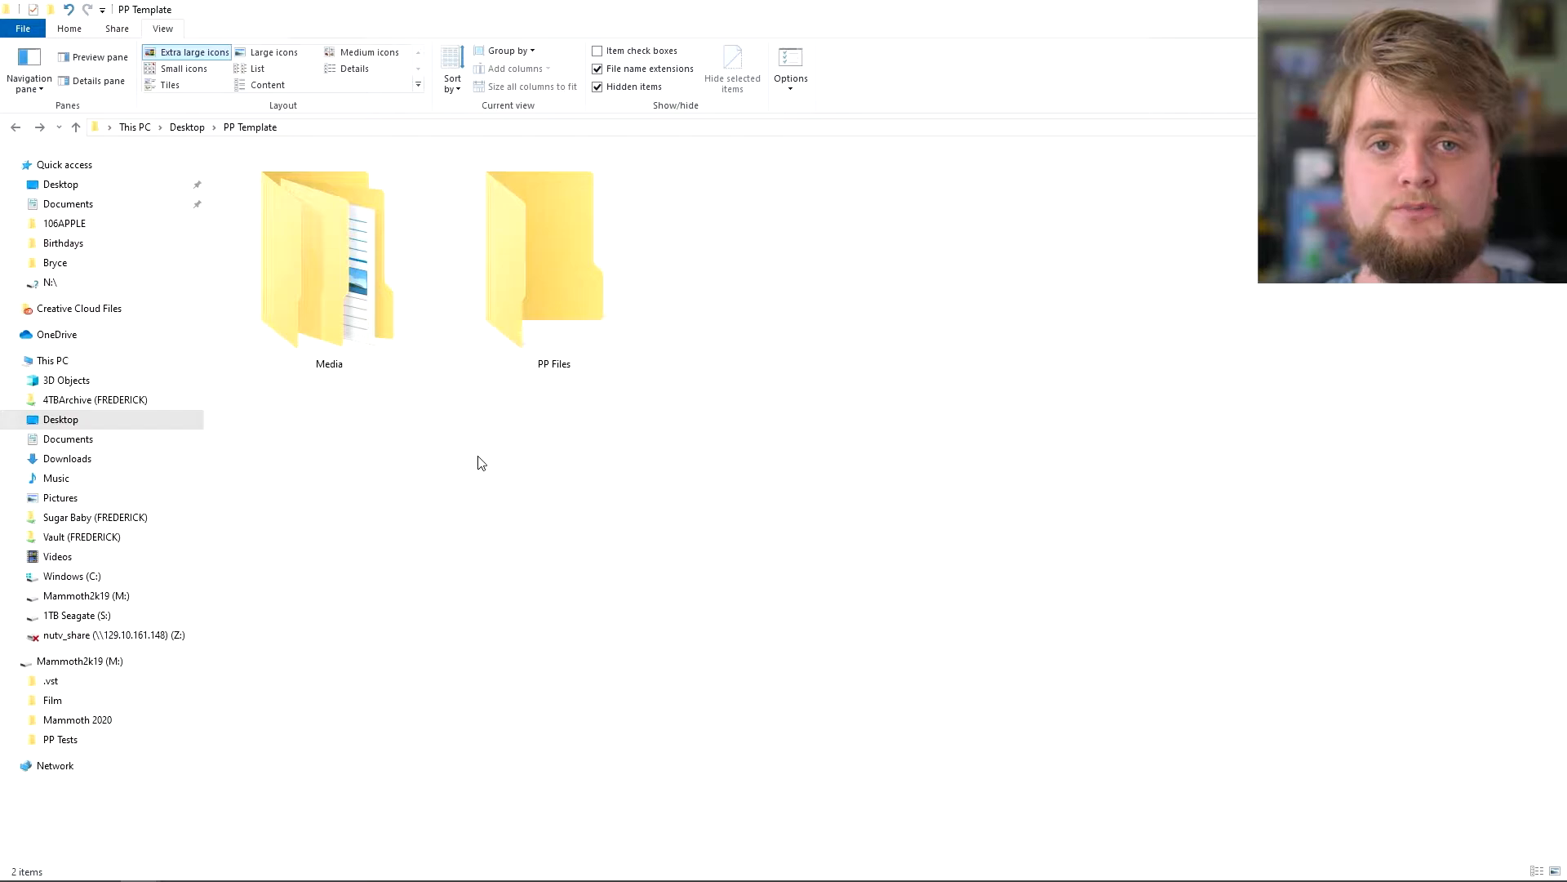
mouse_move(360, 327)
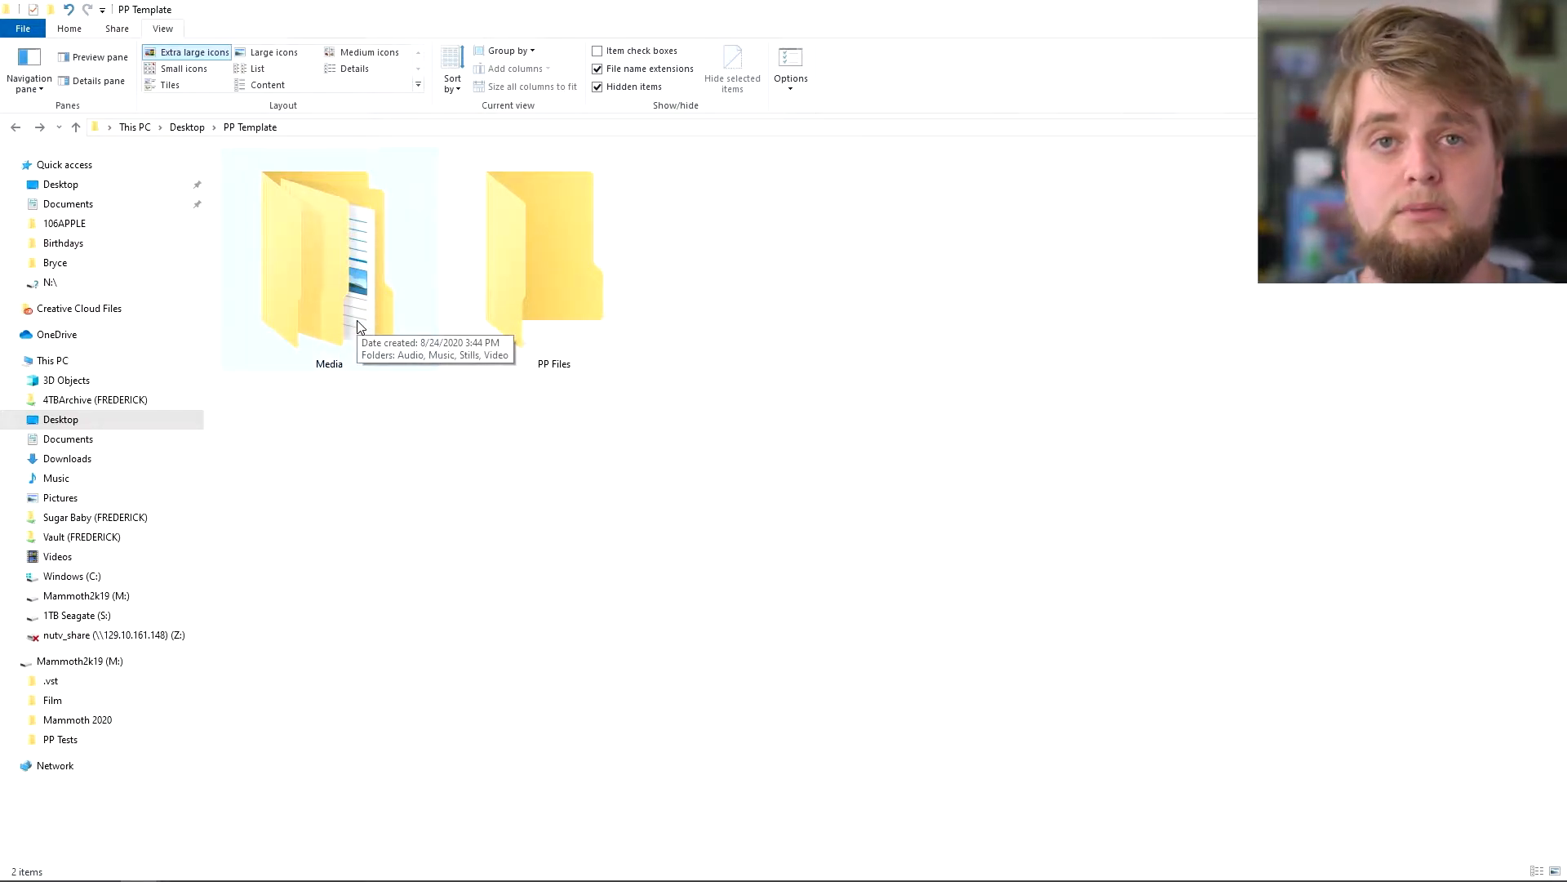
double_click(360, 326)
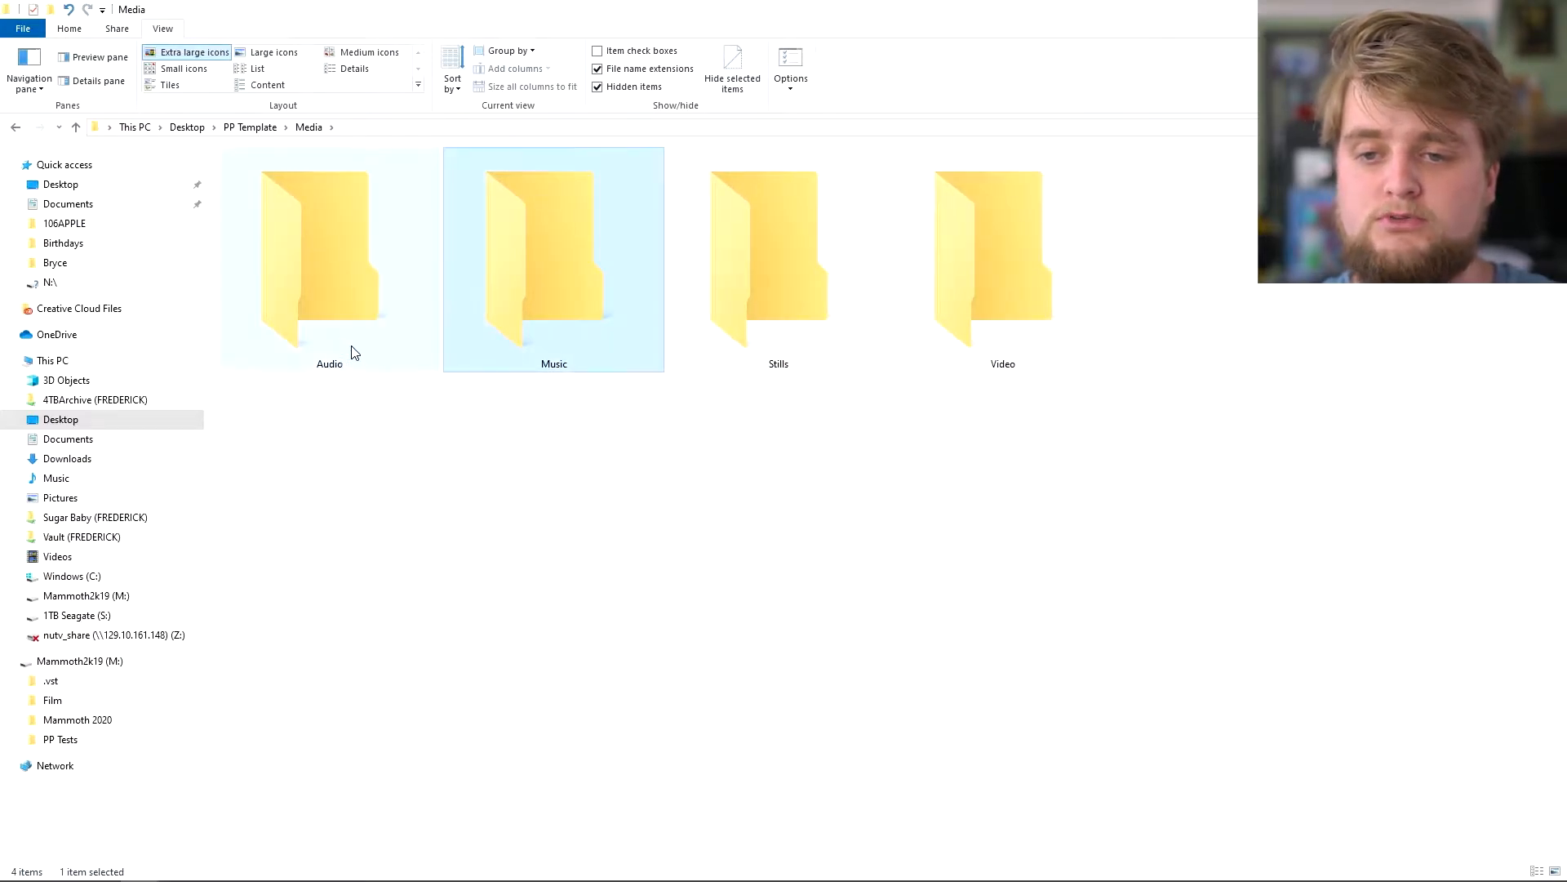
click(797, 290)
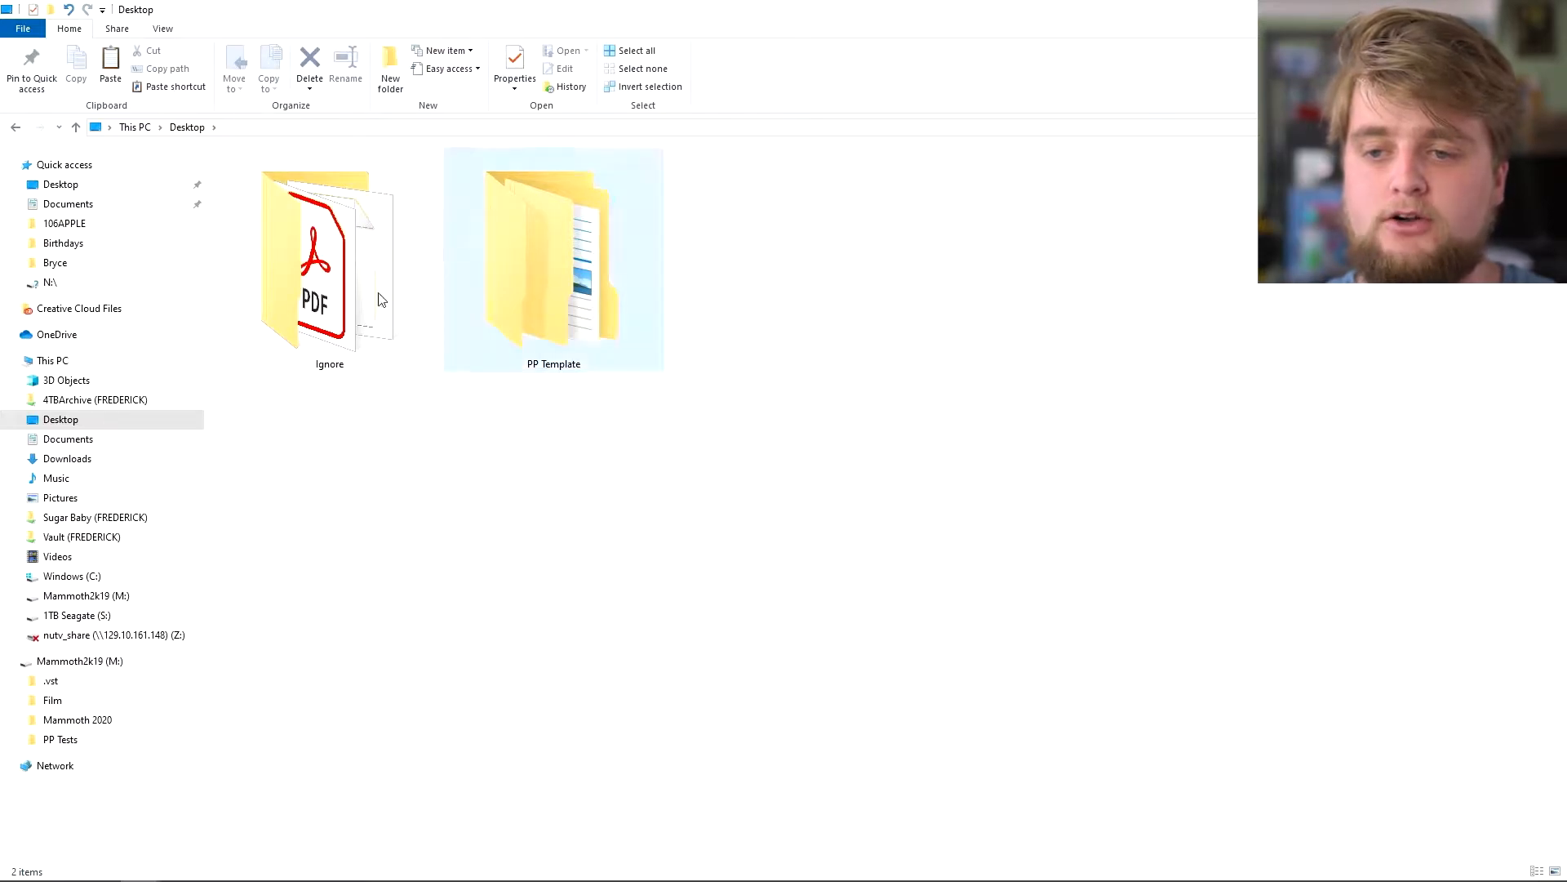
- Duplicate the PP Template folder on the Desktop with a standard Windows copy
click(609, 291)
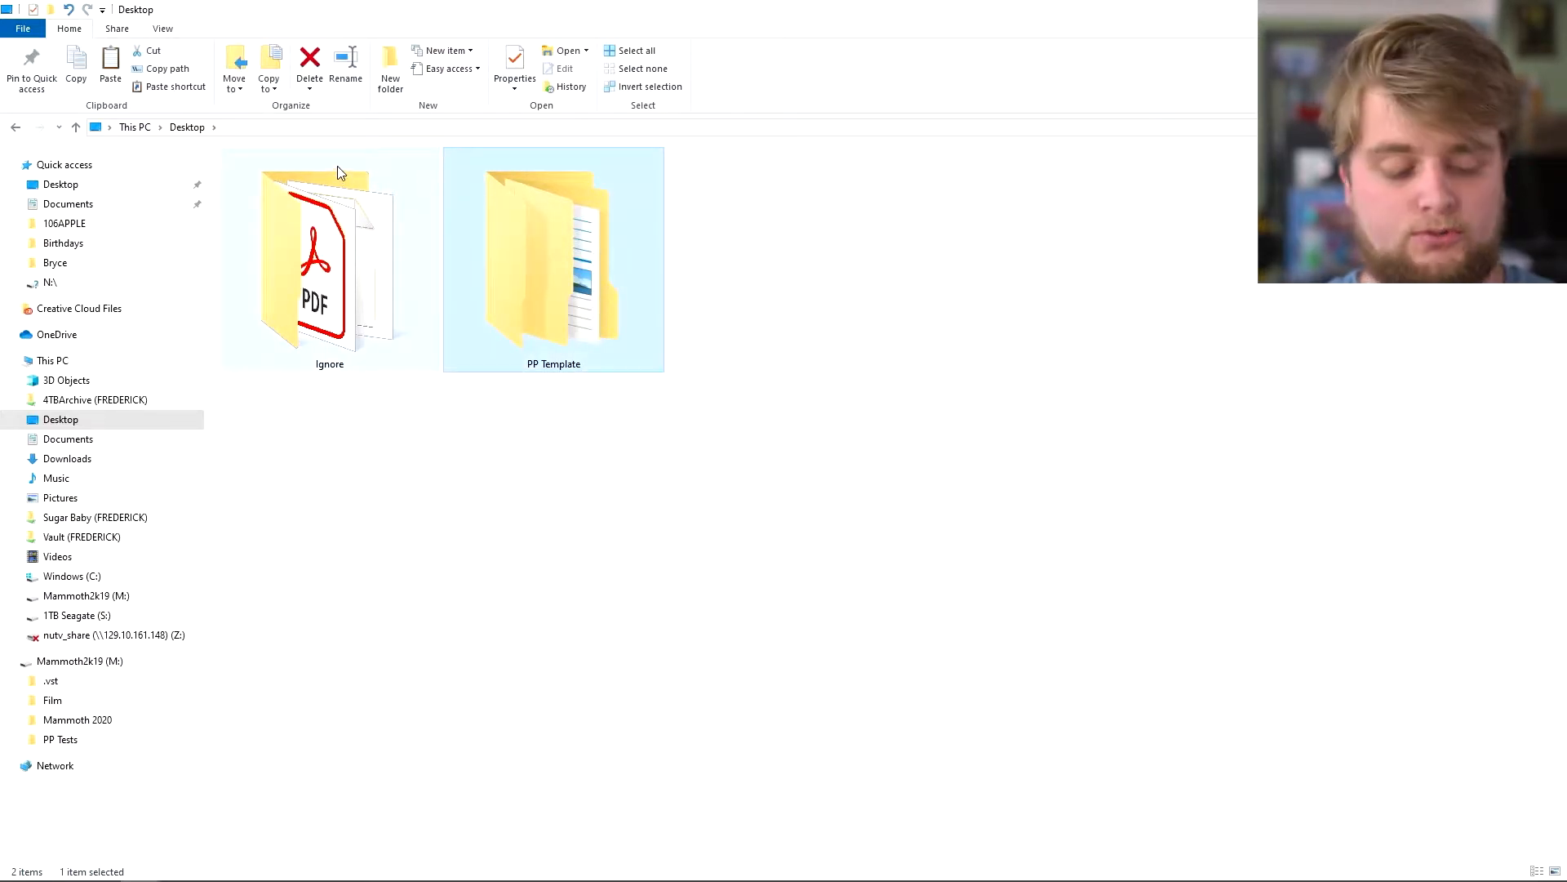
key(ctrl+v)
click(439, 222)
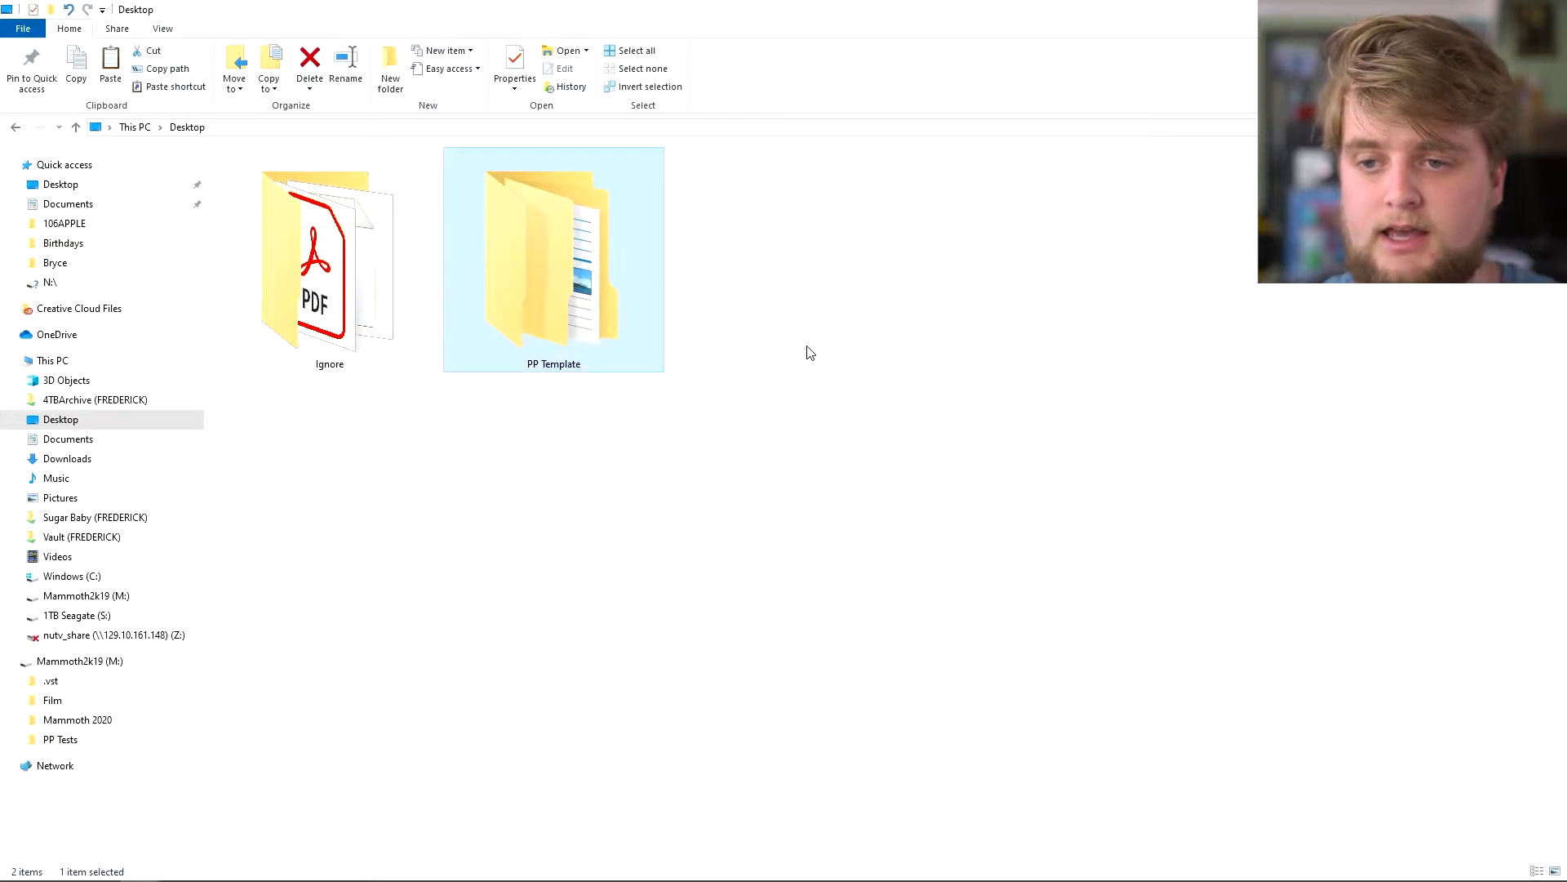
- Rename the copied folder to 'Premiere Tutorial', check its contents, and return to the Desktop
right_click(780, 351)
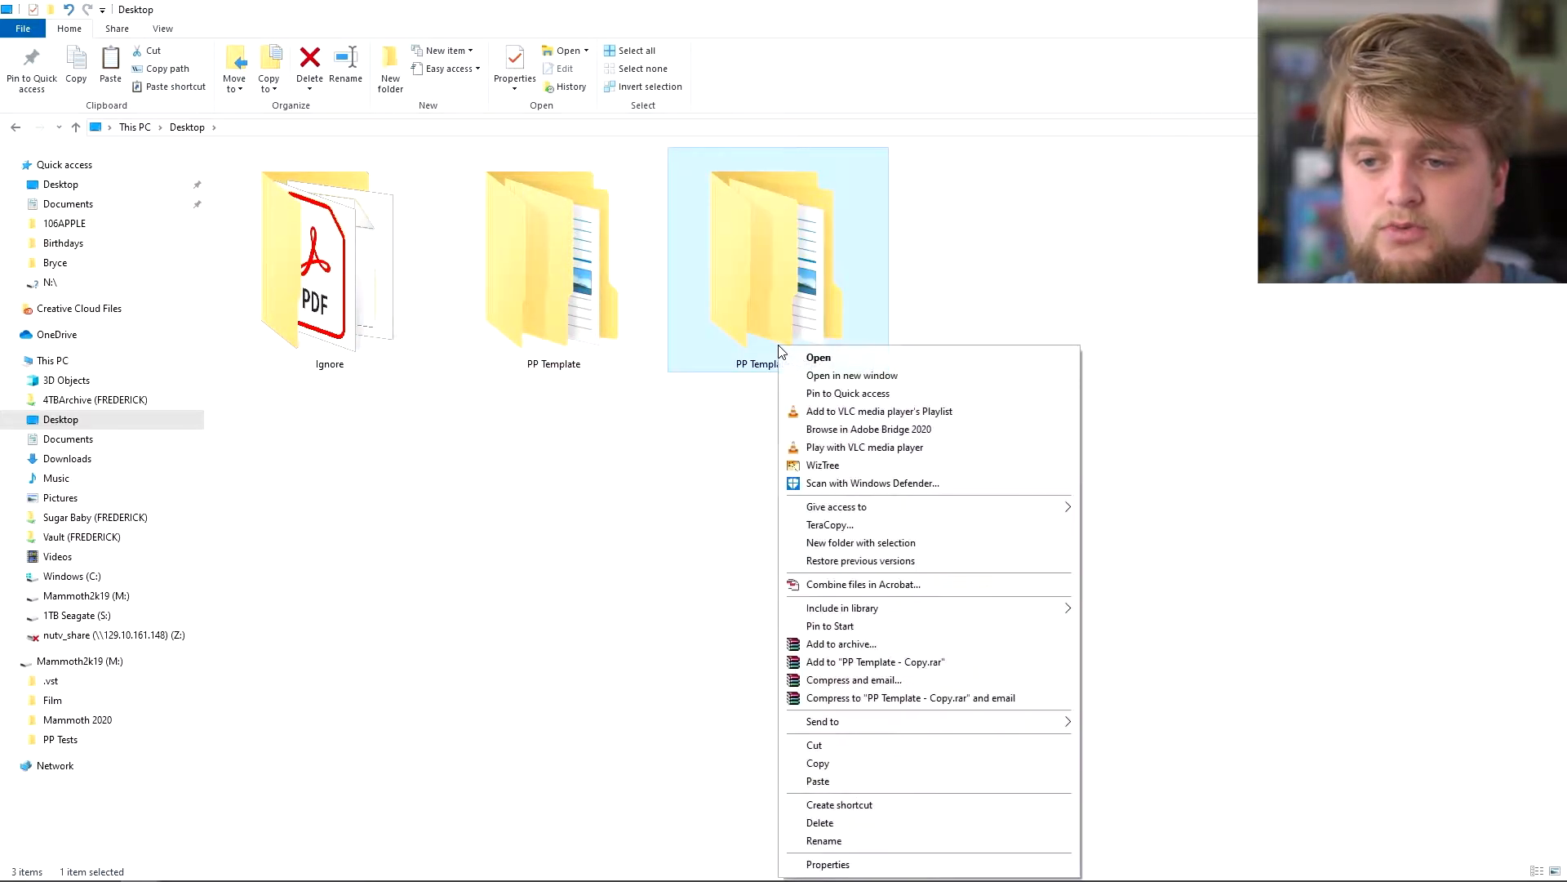
click(825, 841)
text(Pre)
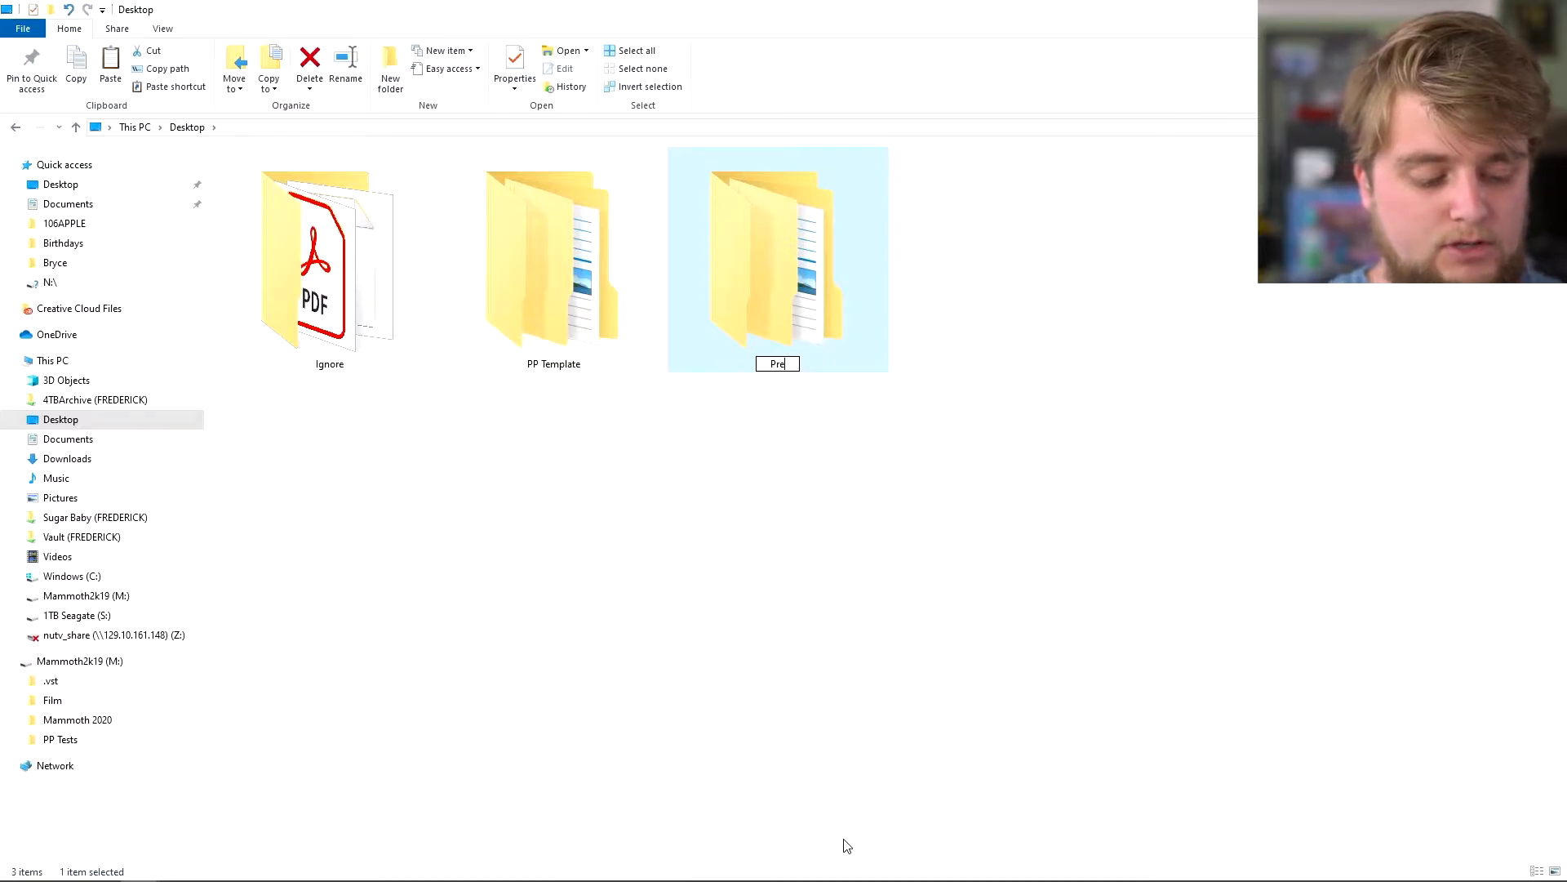
text(miere Tutorial)
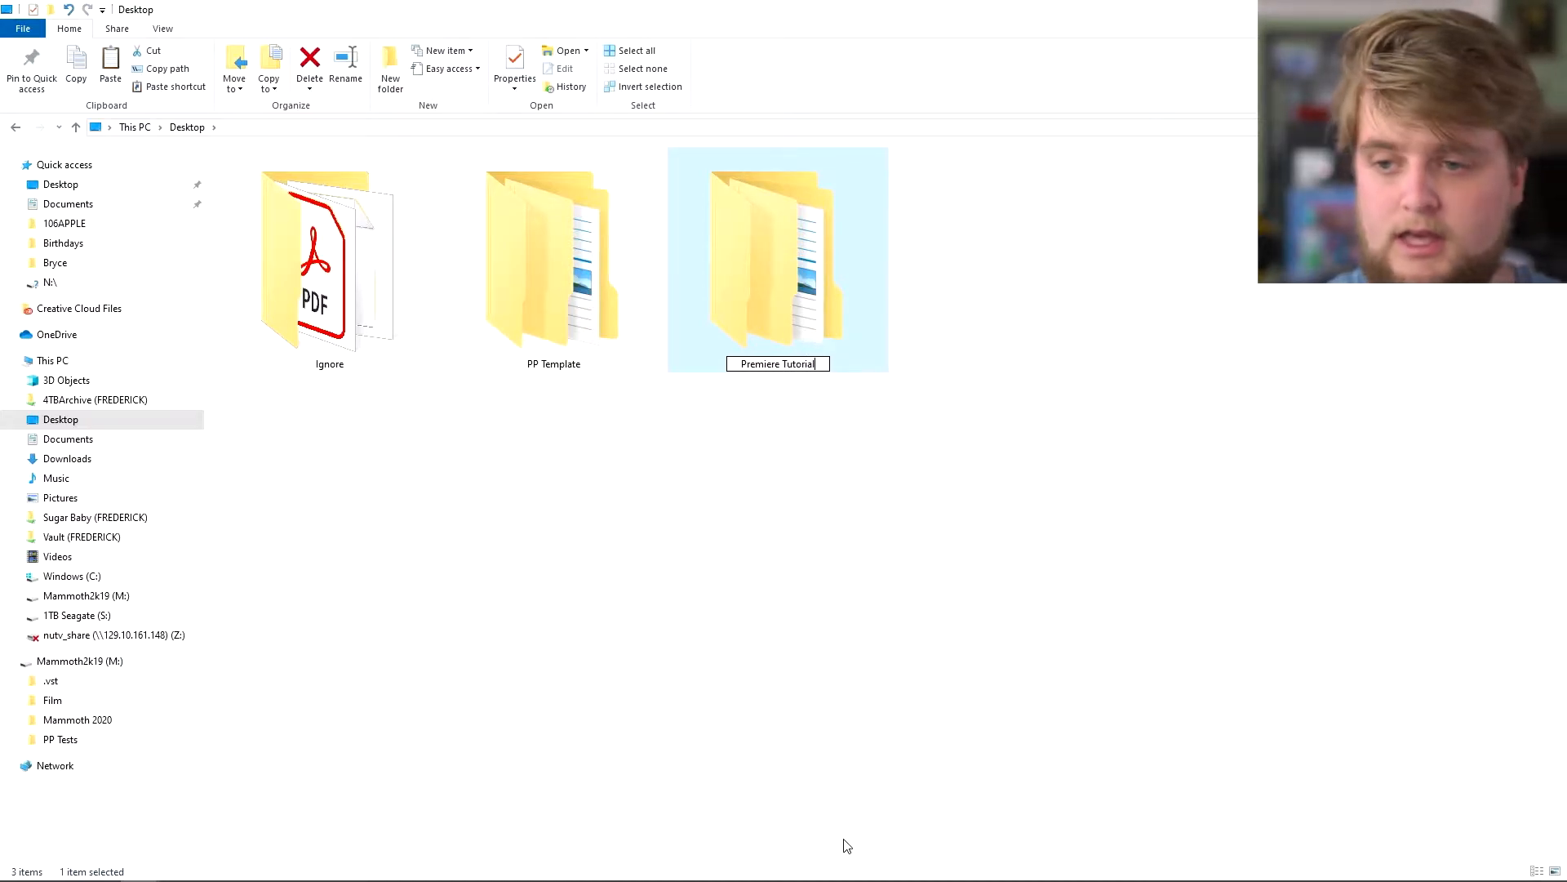
key(Return)
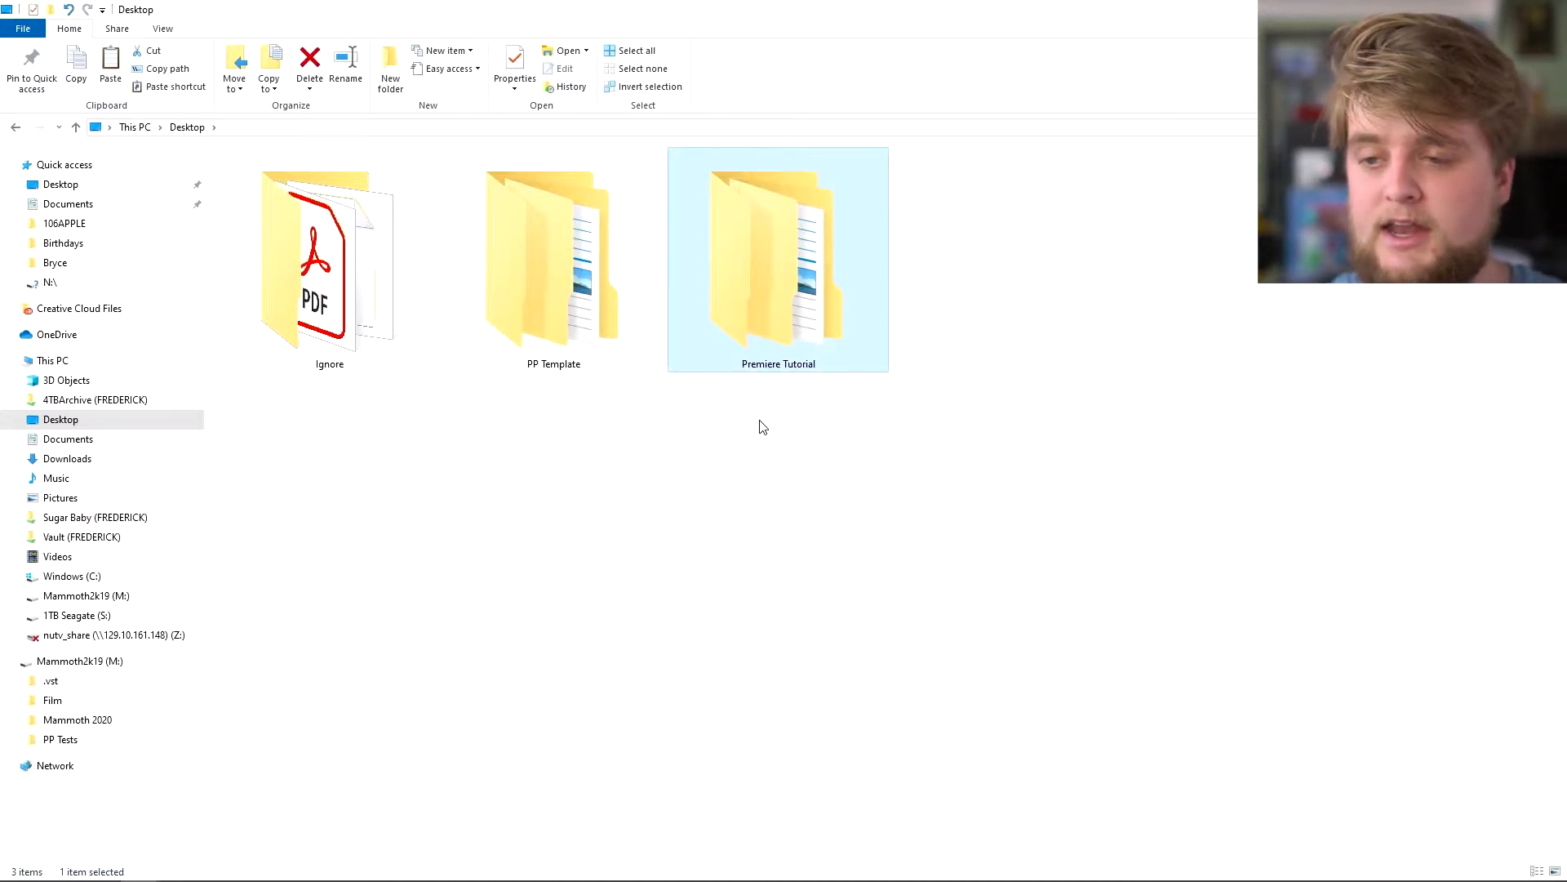
double_click(754, 333)
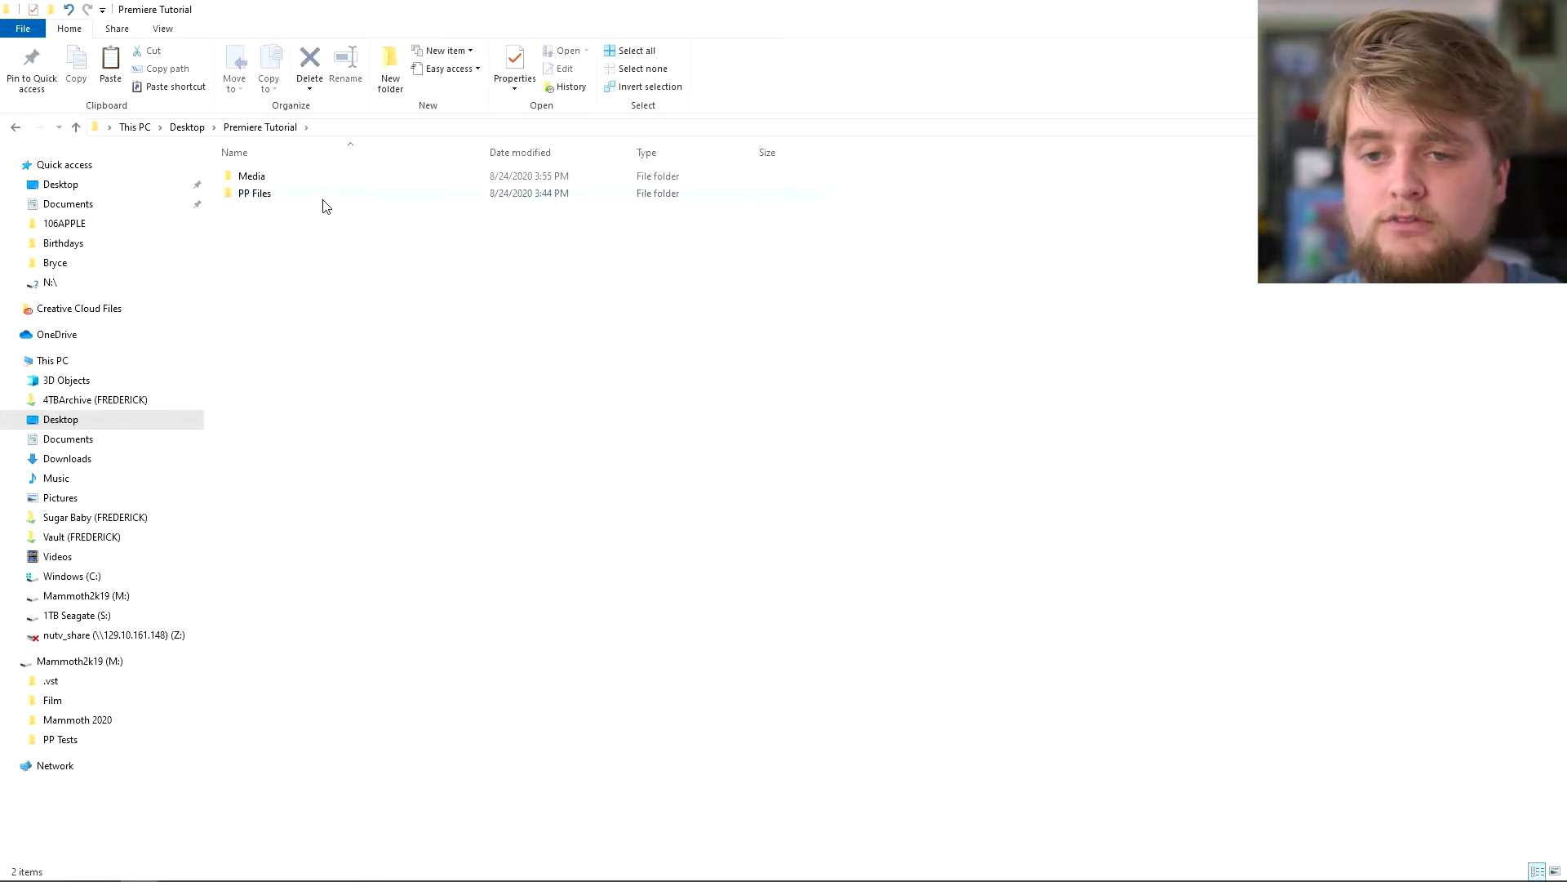
click(189, 128)
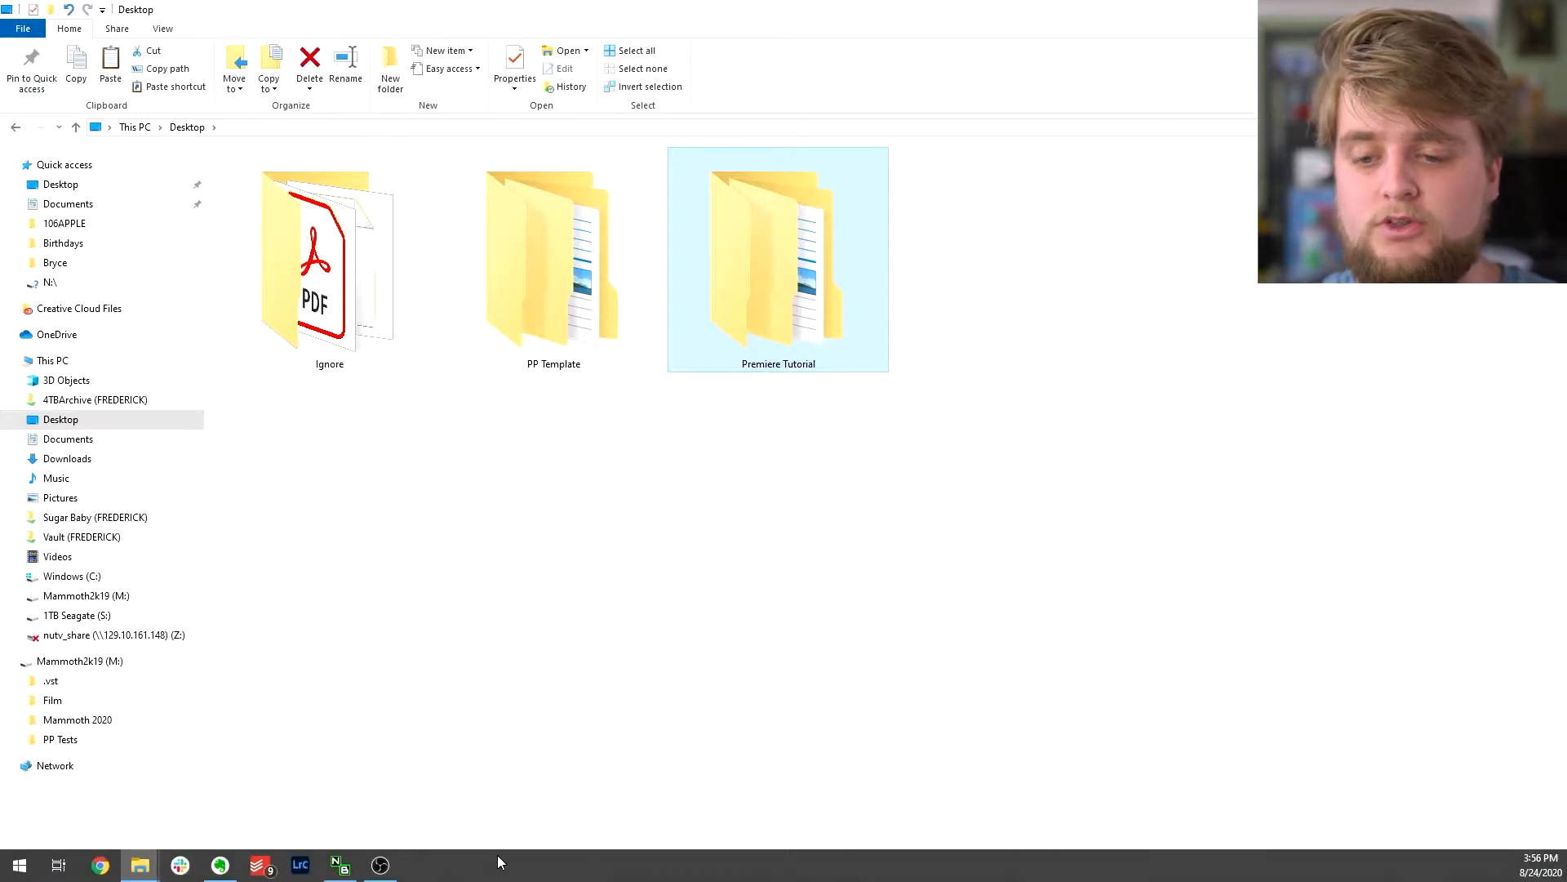
- End the Google Chrome process in Task Manager, then close Task Manager
right_click(500, 862)
click(537, 780)
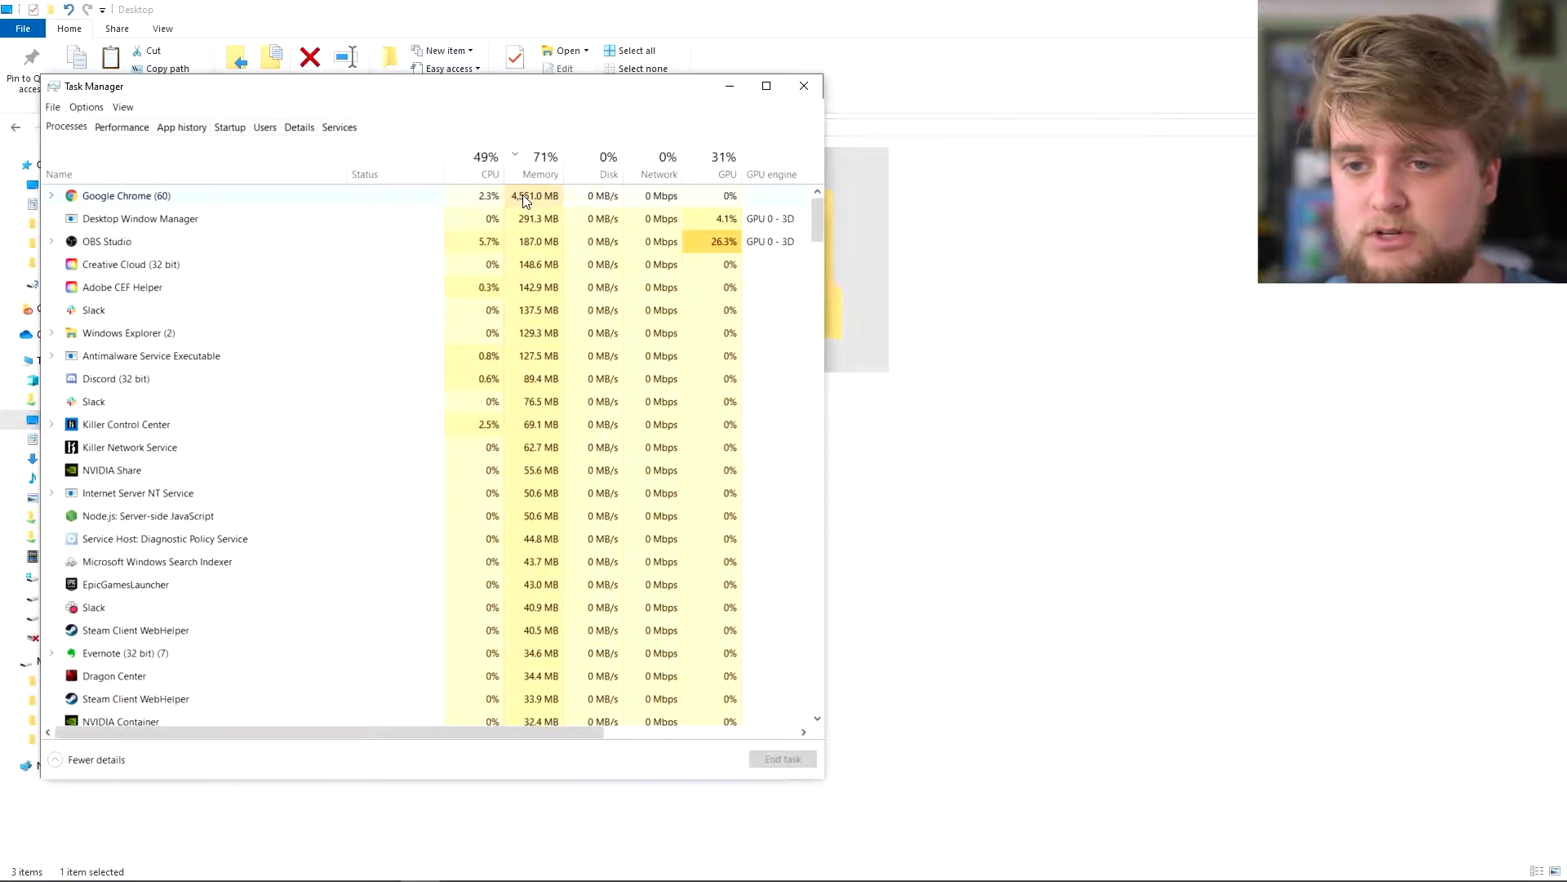
right_click(186, 204)
click(219, 245)
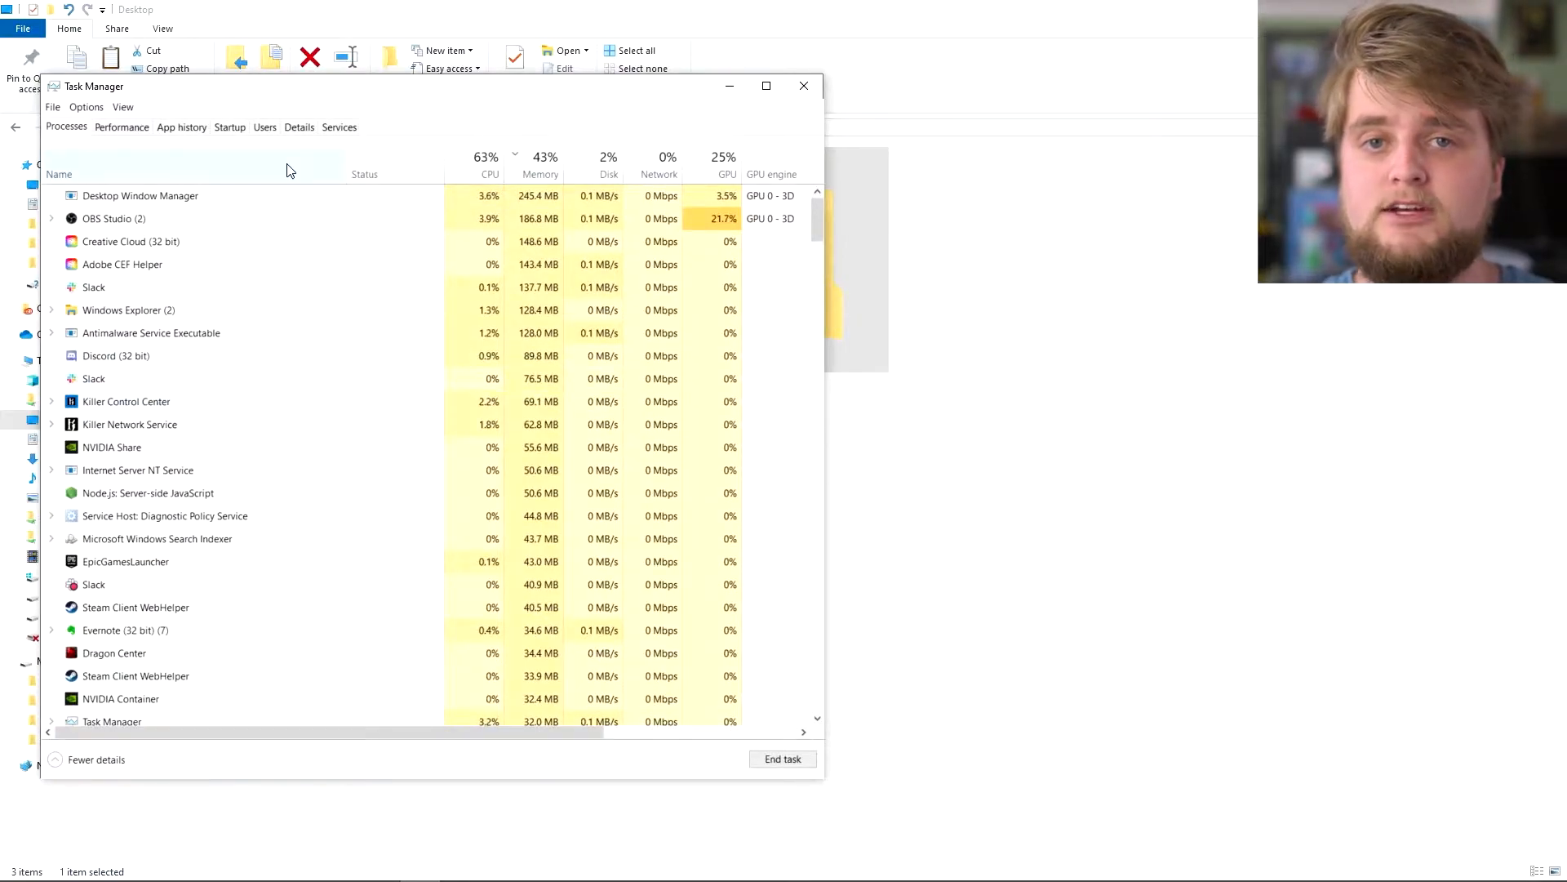
click(803, 86)
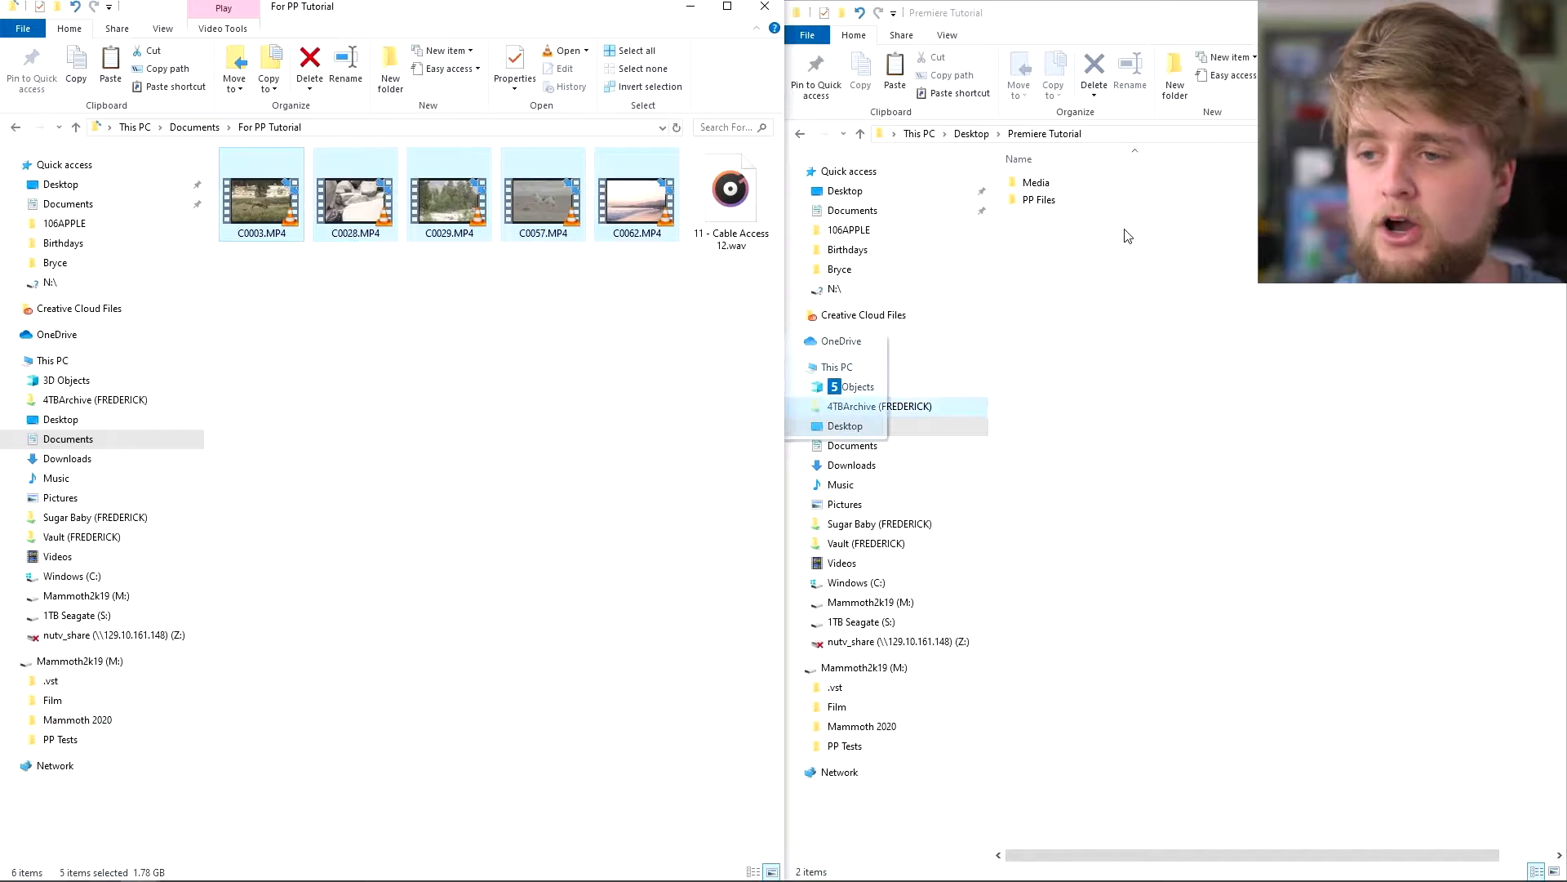
- Copy the five MP4 clips into Premiere Tutorial > Media > Video
drag(1125, 236, 1093, 202)
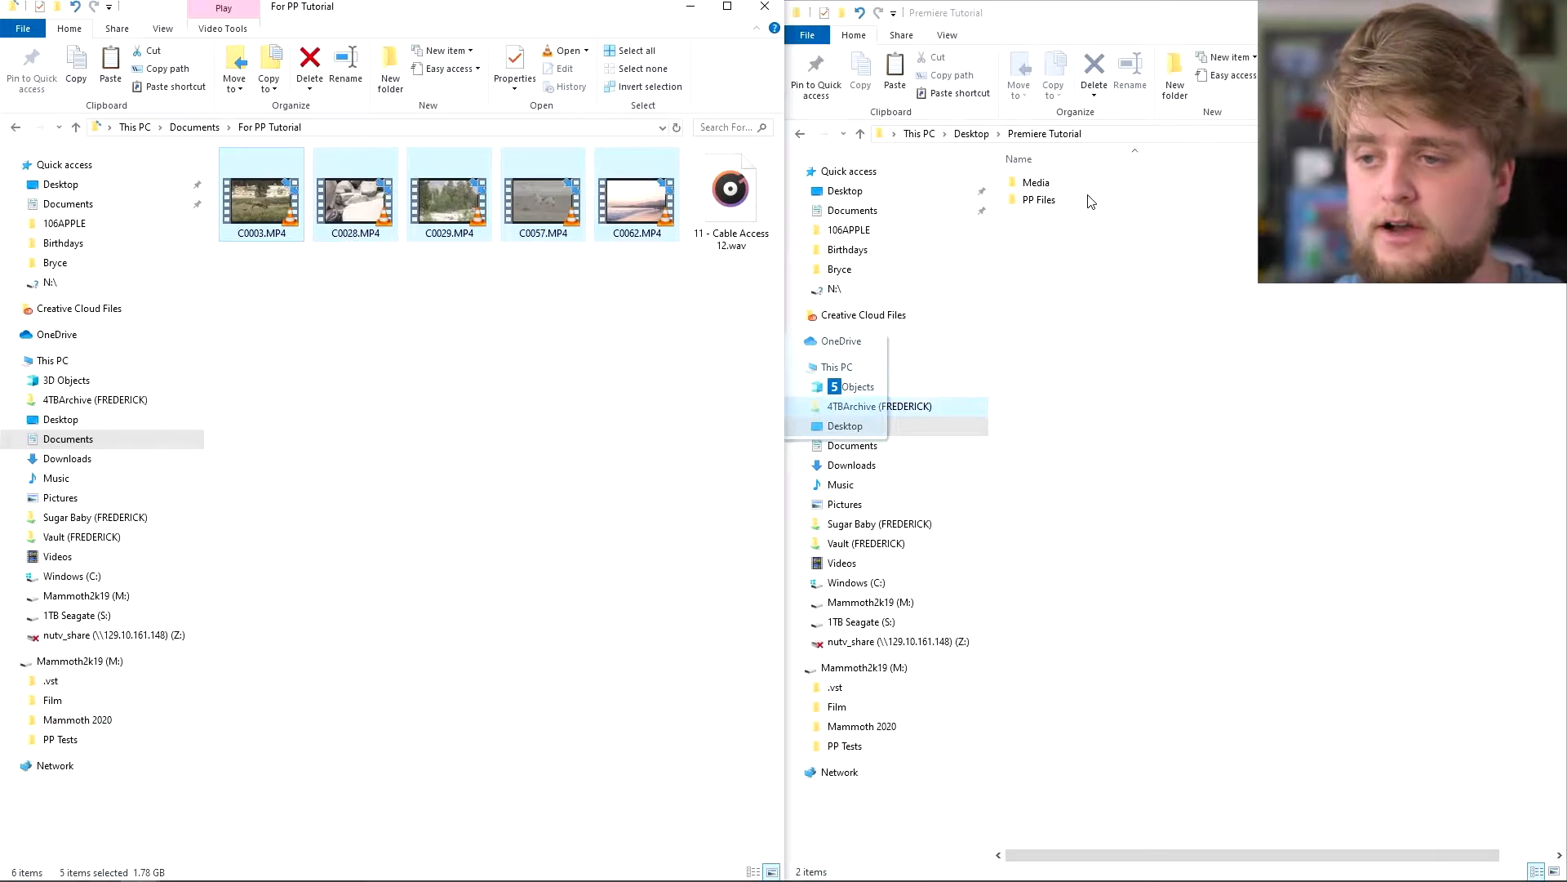
drag(360, 195, 374, 204)
double_click(1070, 183)
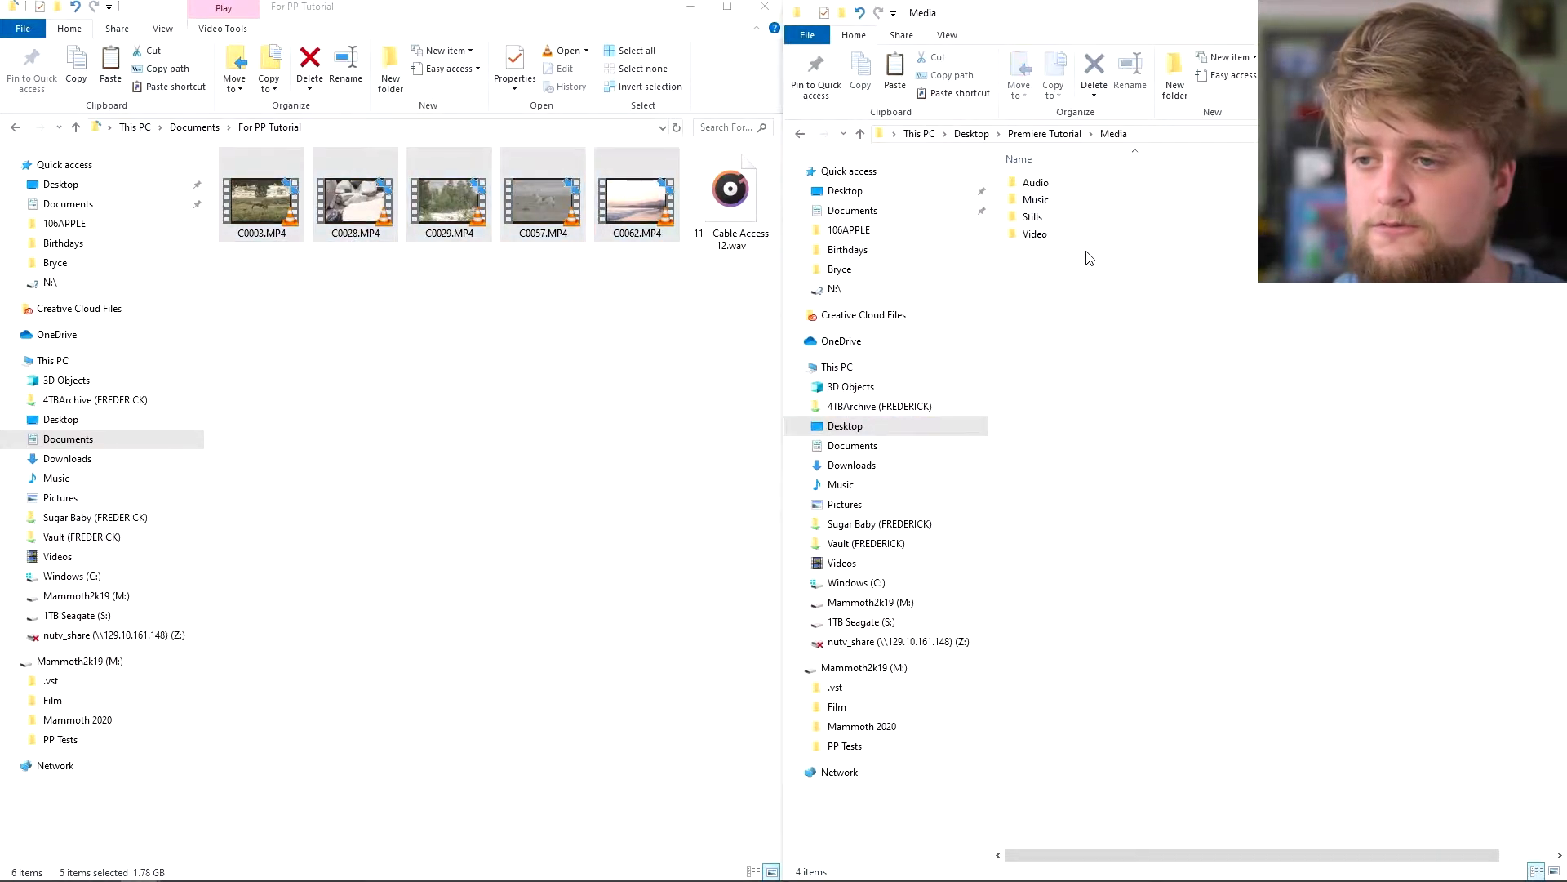
double_click(1087, 241)
drag(451, 200, 1202, 284)
click(1250, 327)
- Copy '11 - Cable Access 12.wav' into the tutorial's Music folder
click(1118, 140)
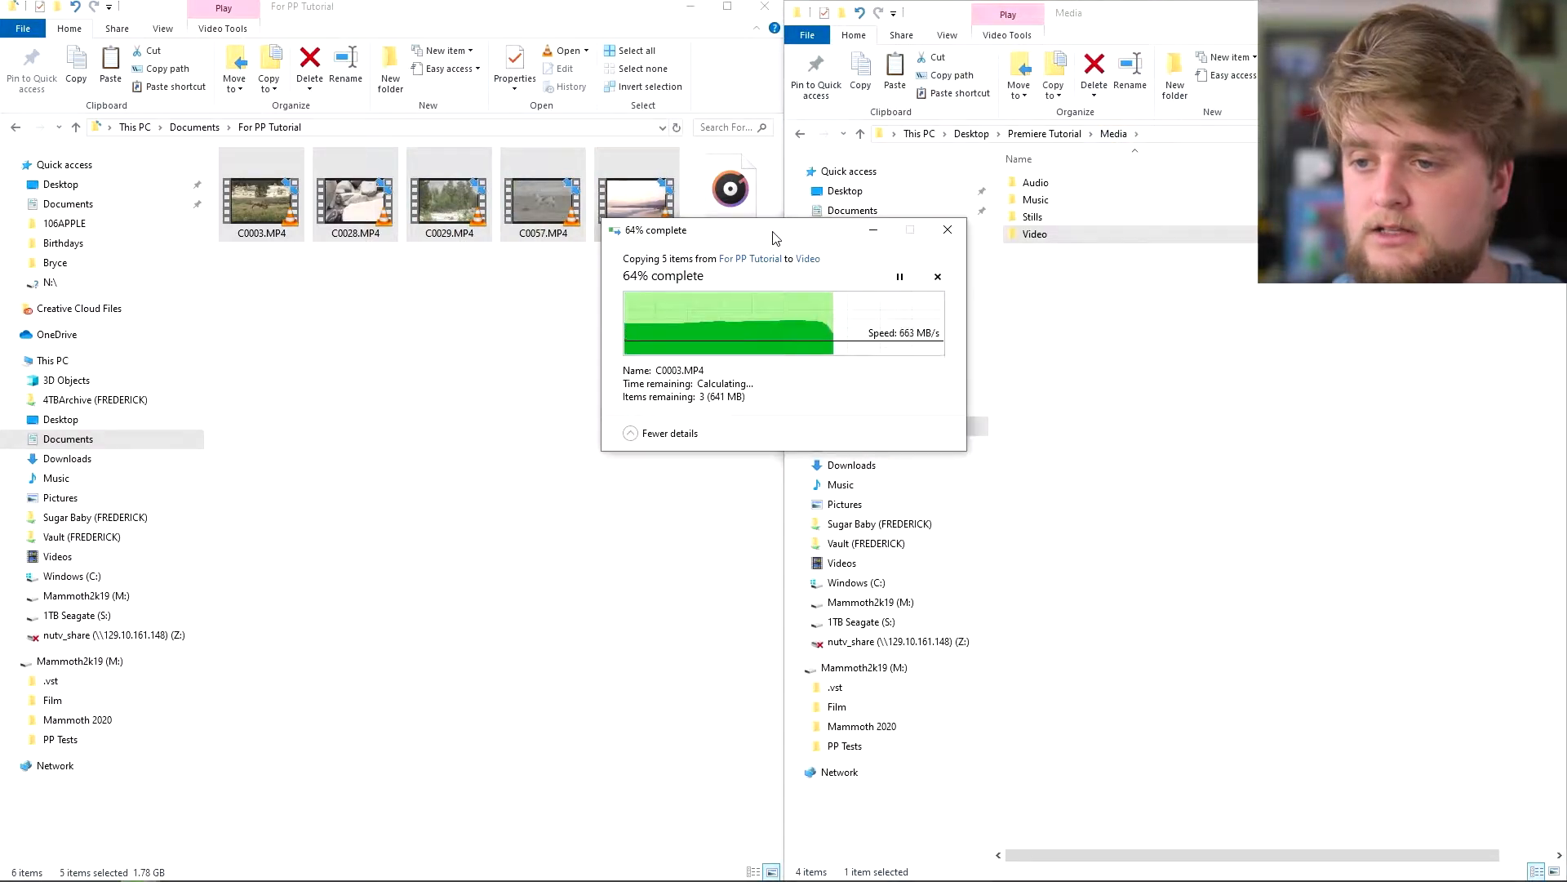
click(732, 199)
drag(733, 200, 1094, 199)
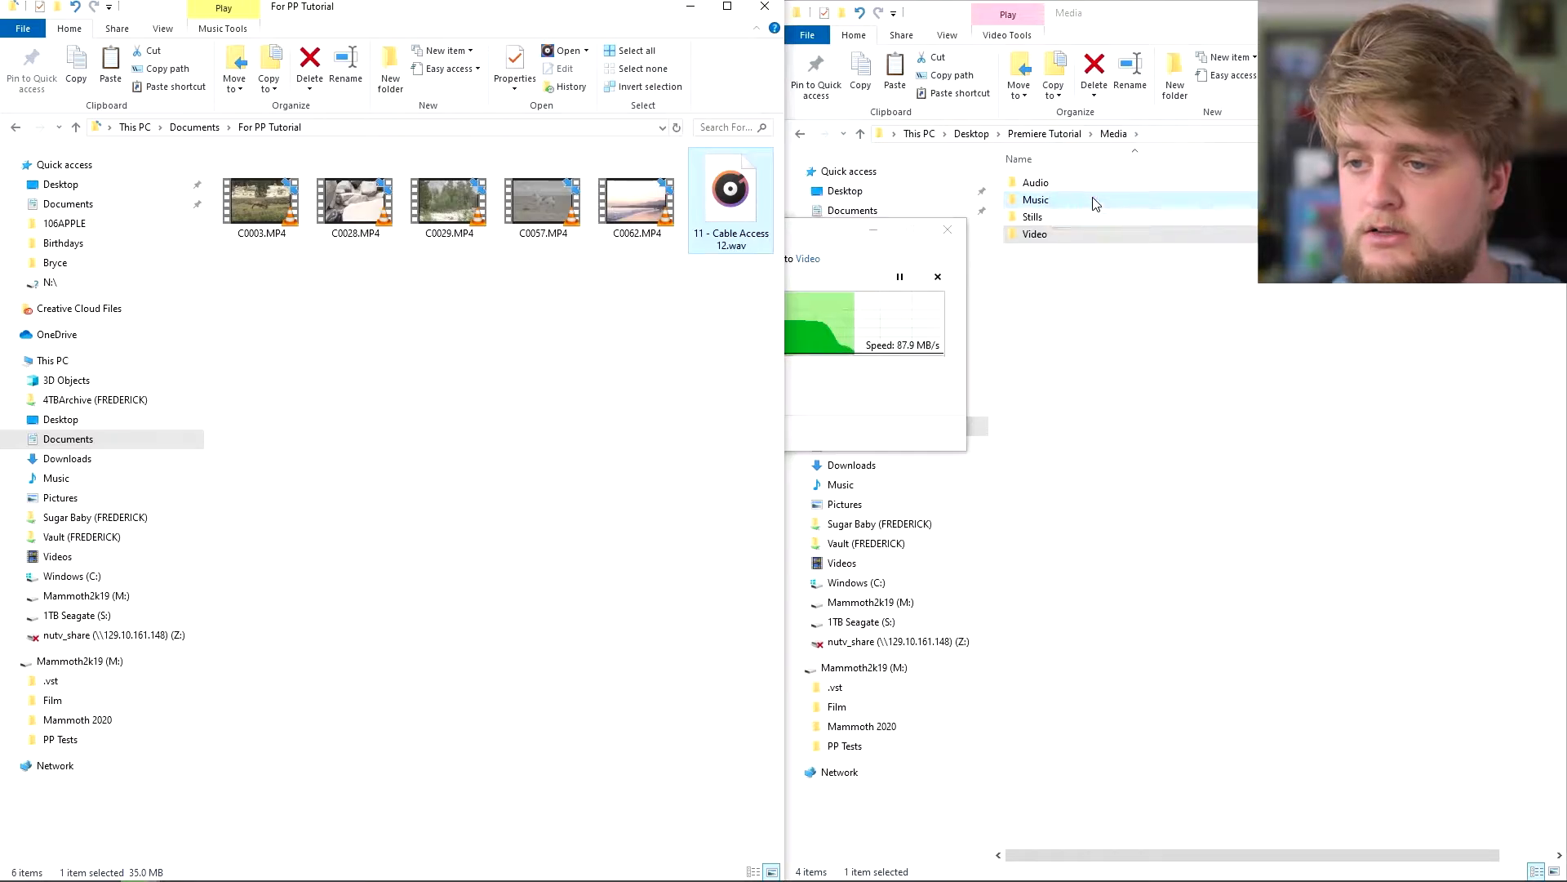
click(1186, 254)
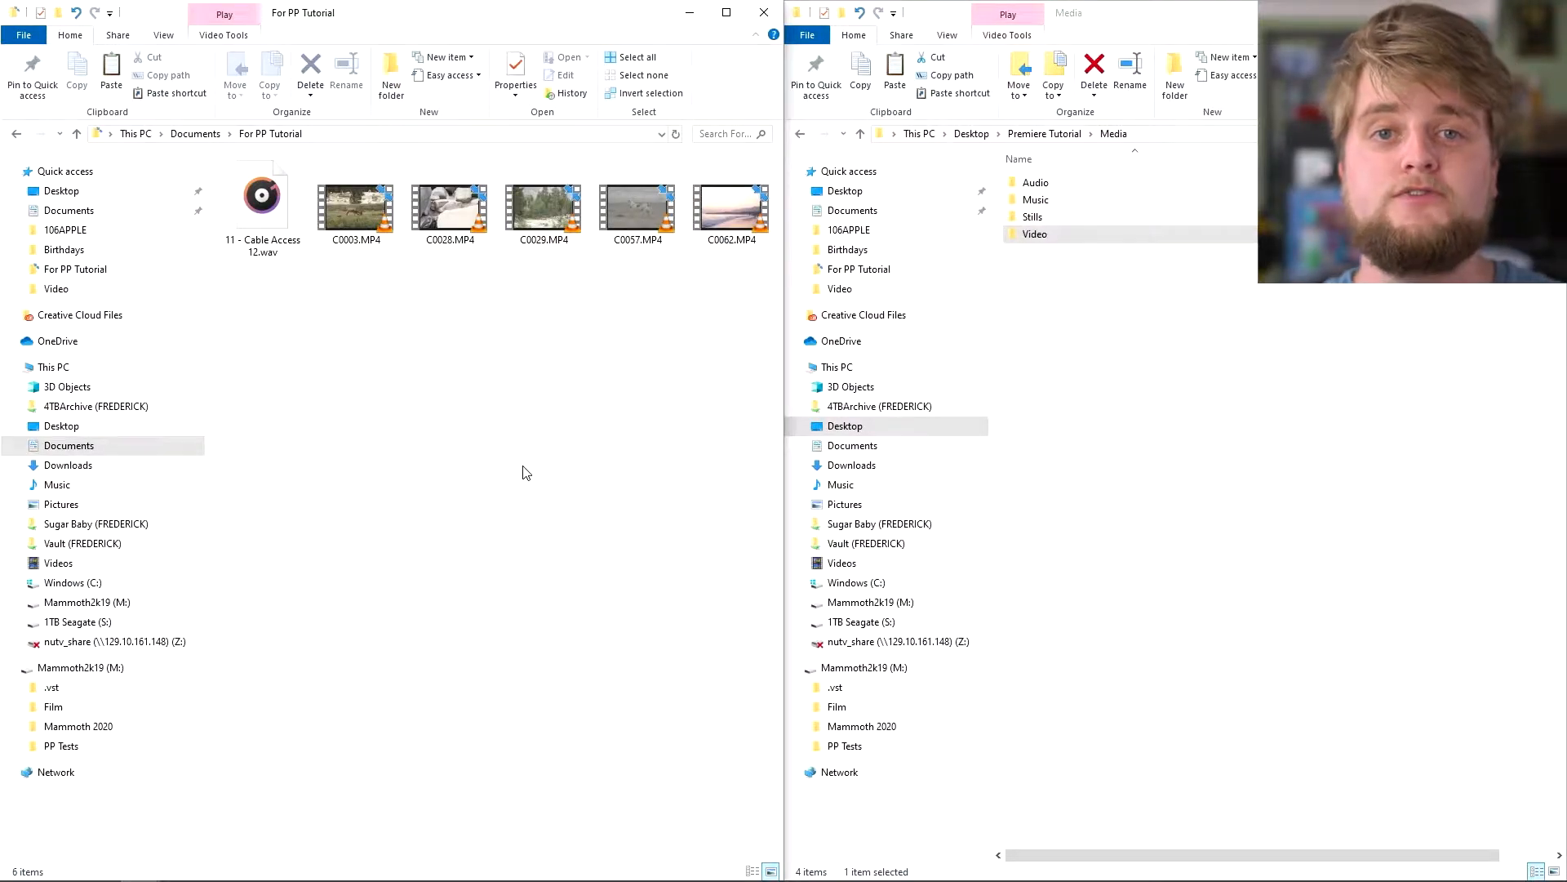
key(alt+Tab)
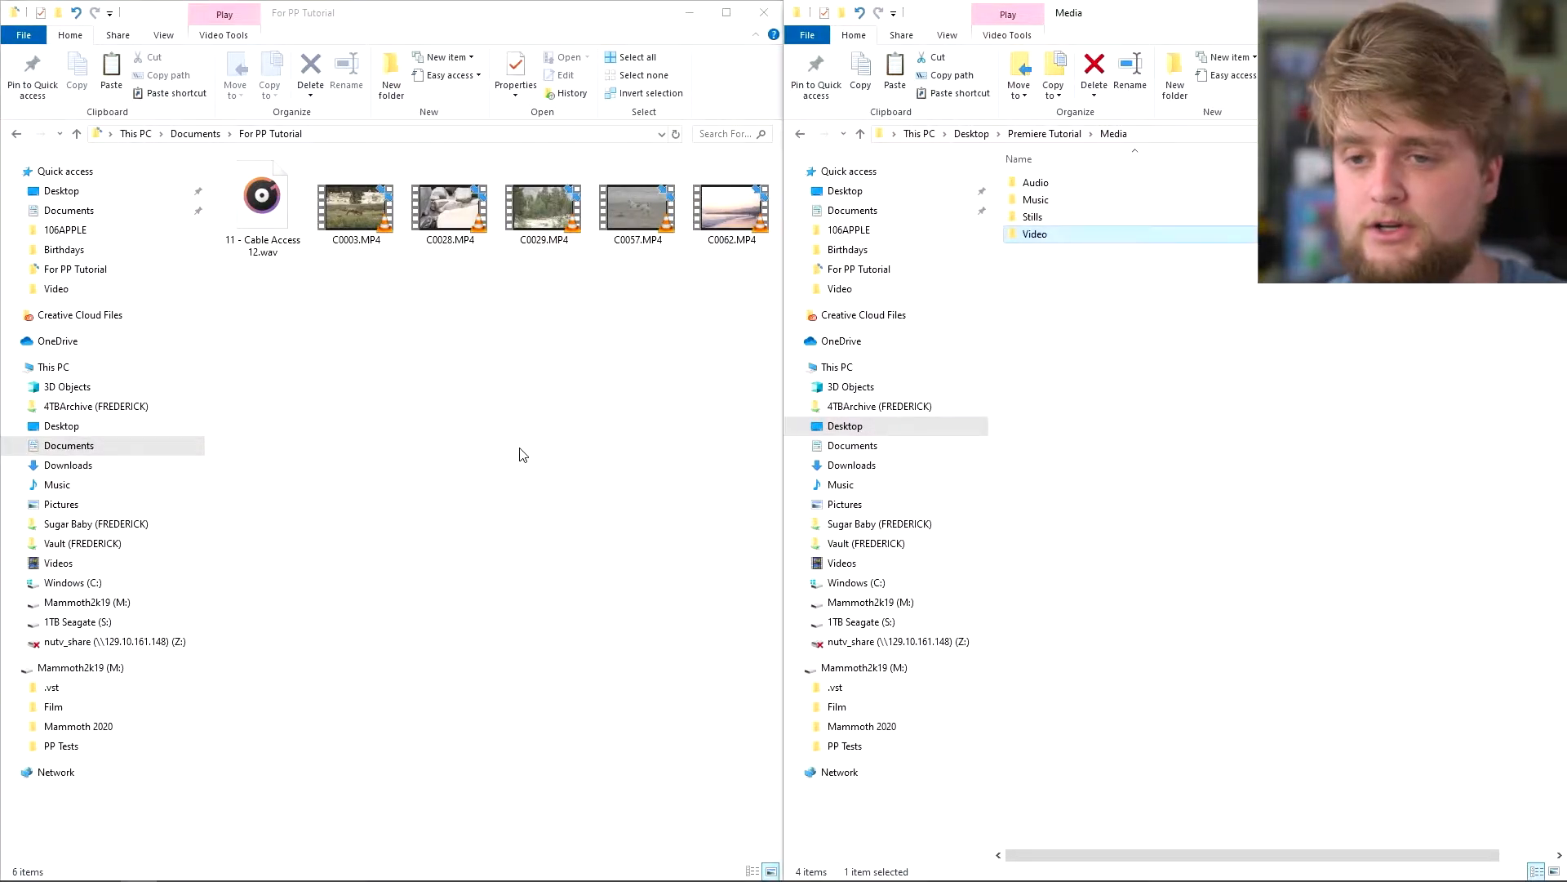
key(alt+Tab)
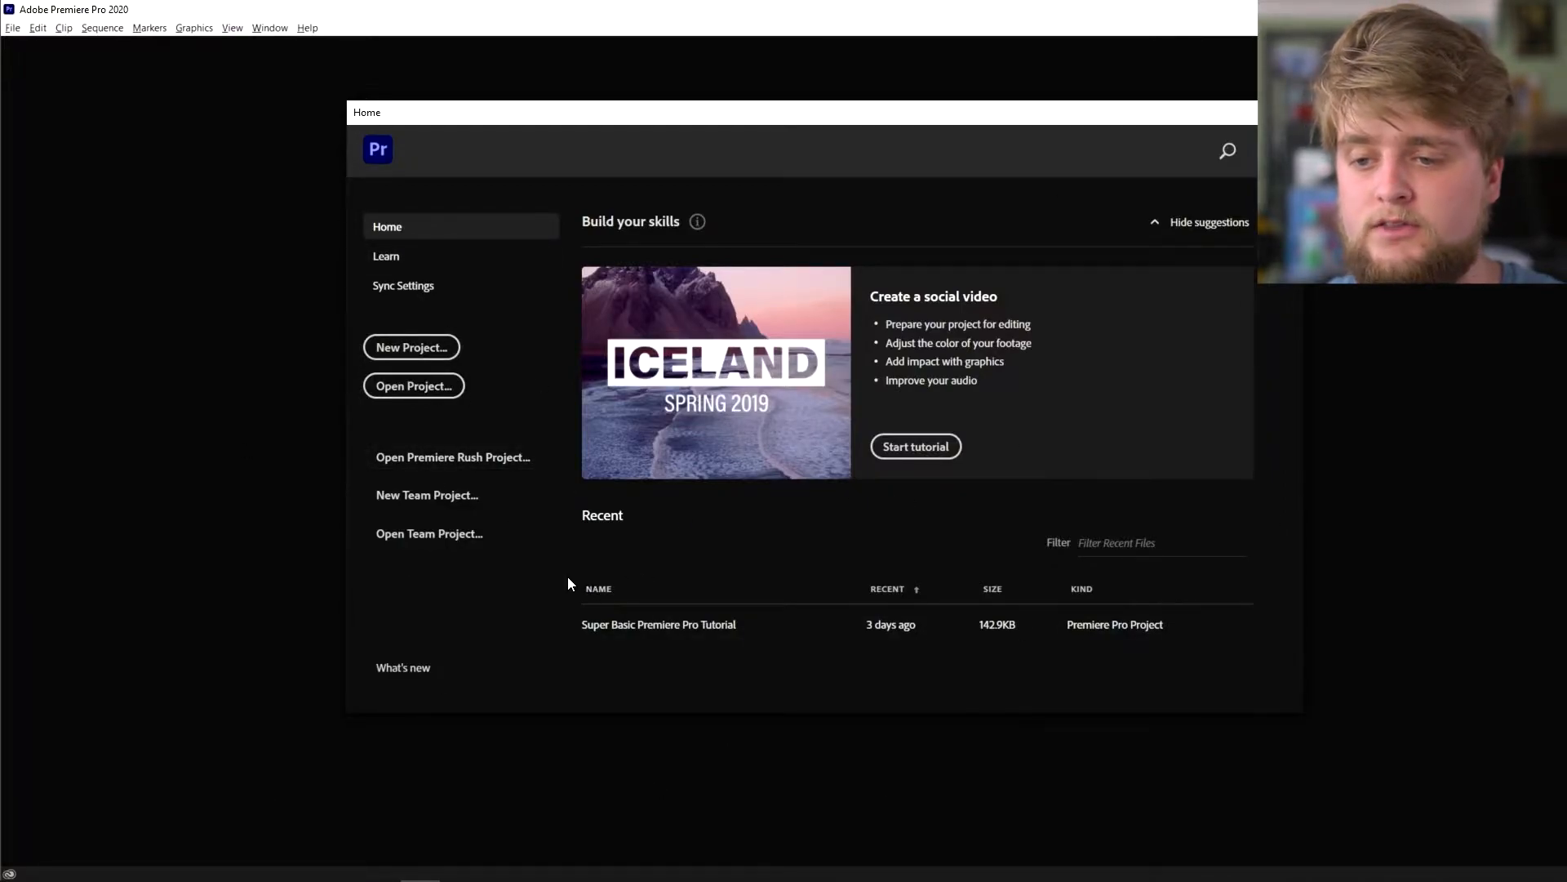
- Start a new project named Premiere Tutorial, saved in Desktop\Premiere Tutorial\PP Files
click(413, 348)
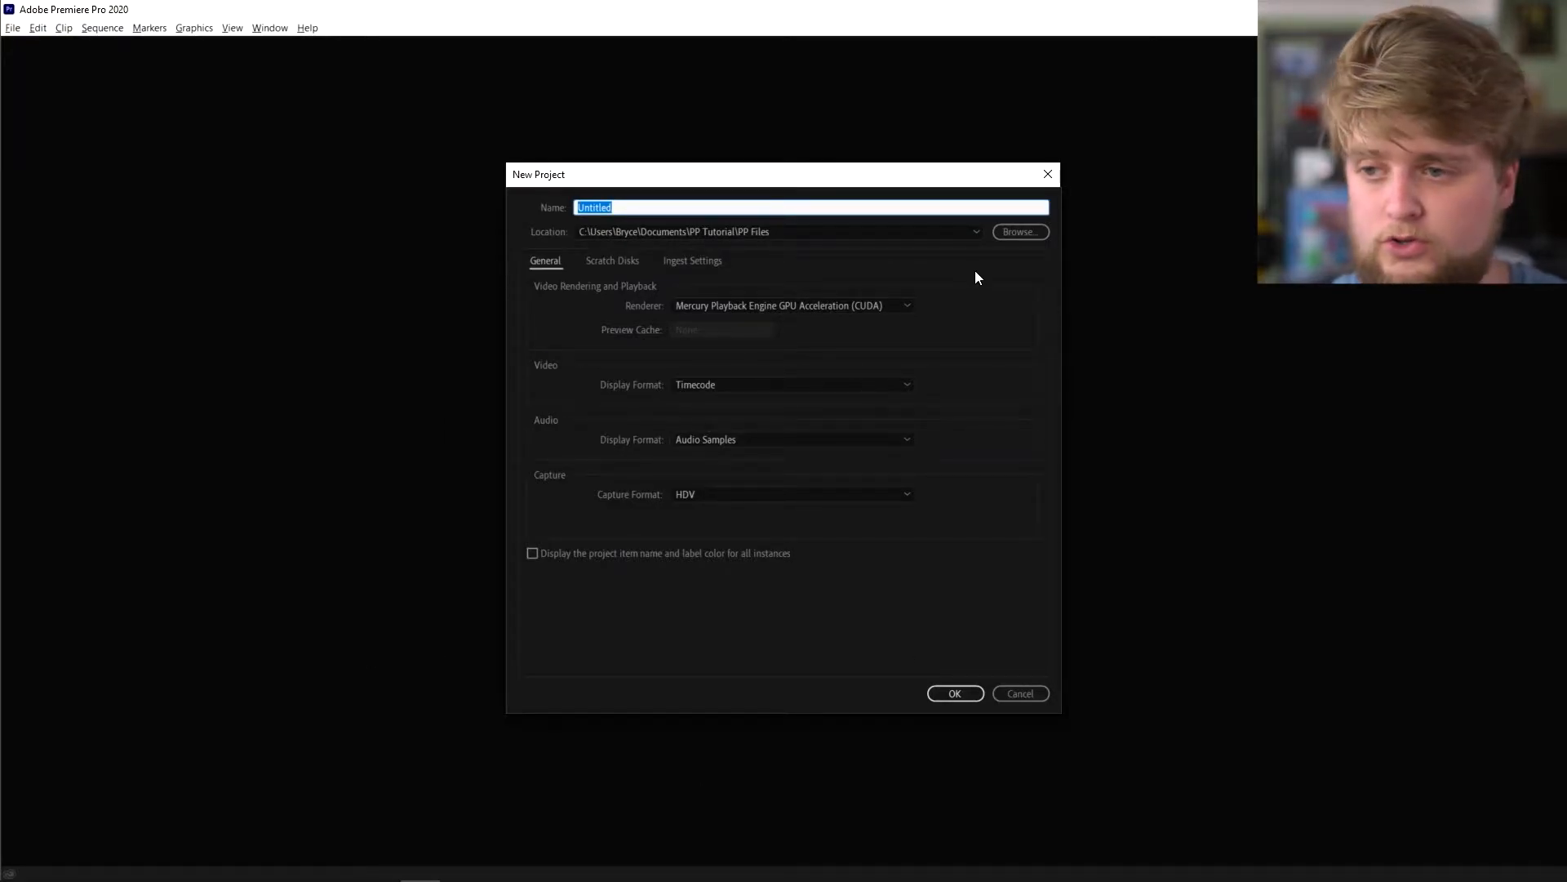
click(1002, 236)
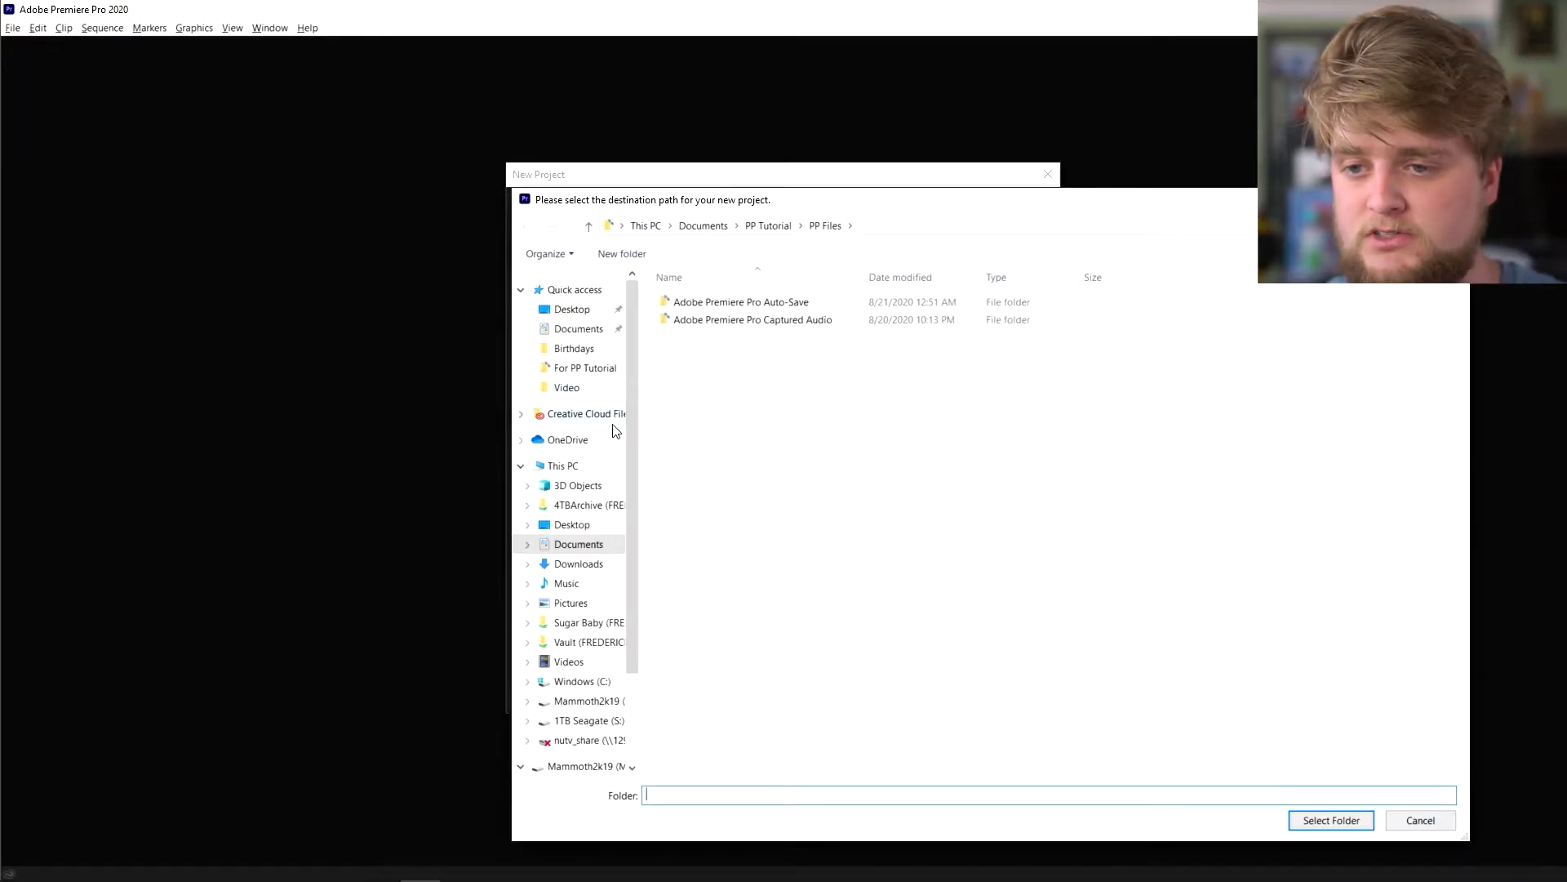
click(575, 310)
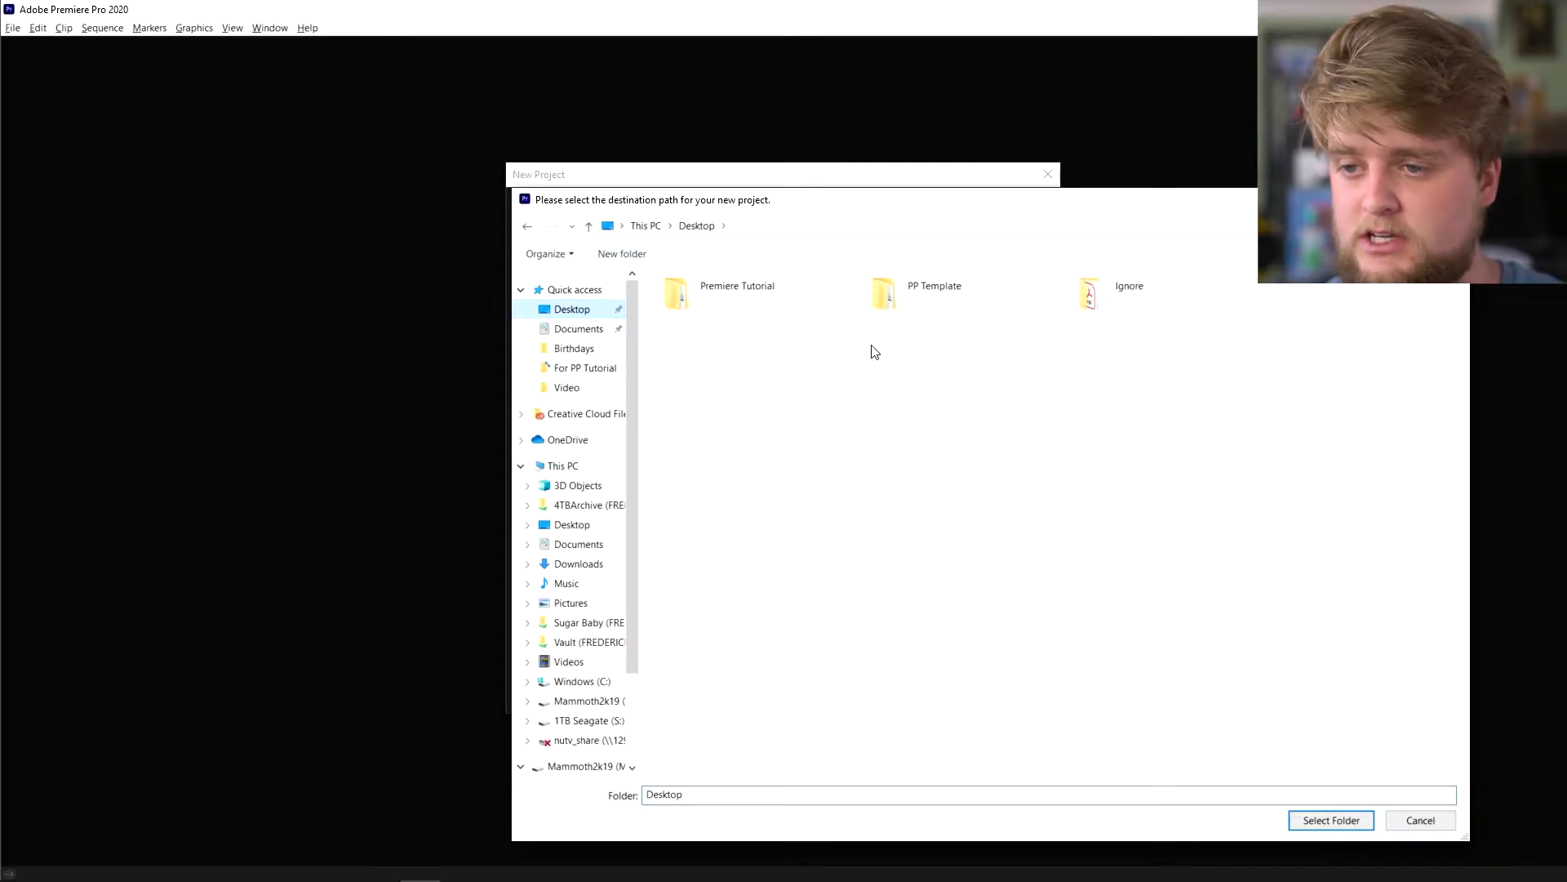
double_click(686, 300)
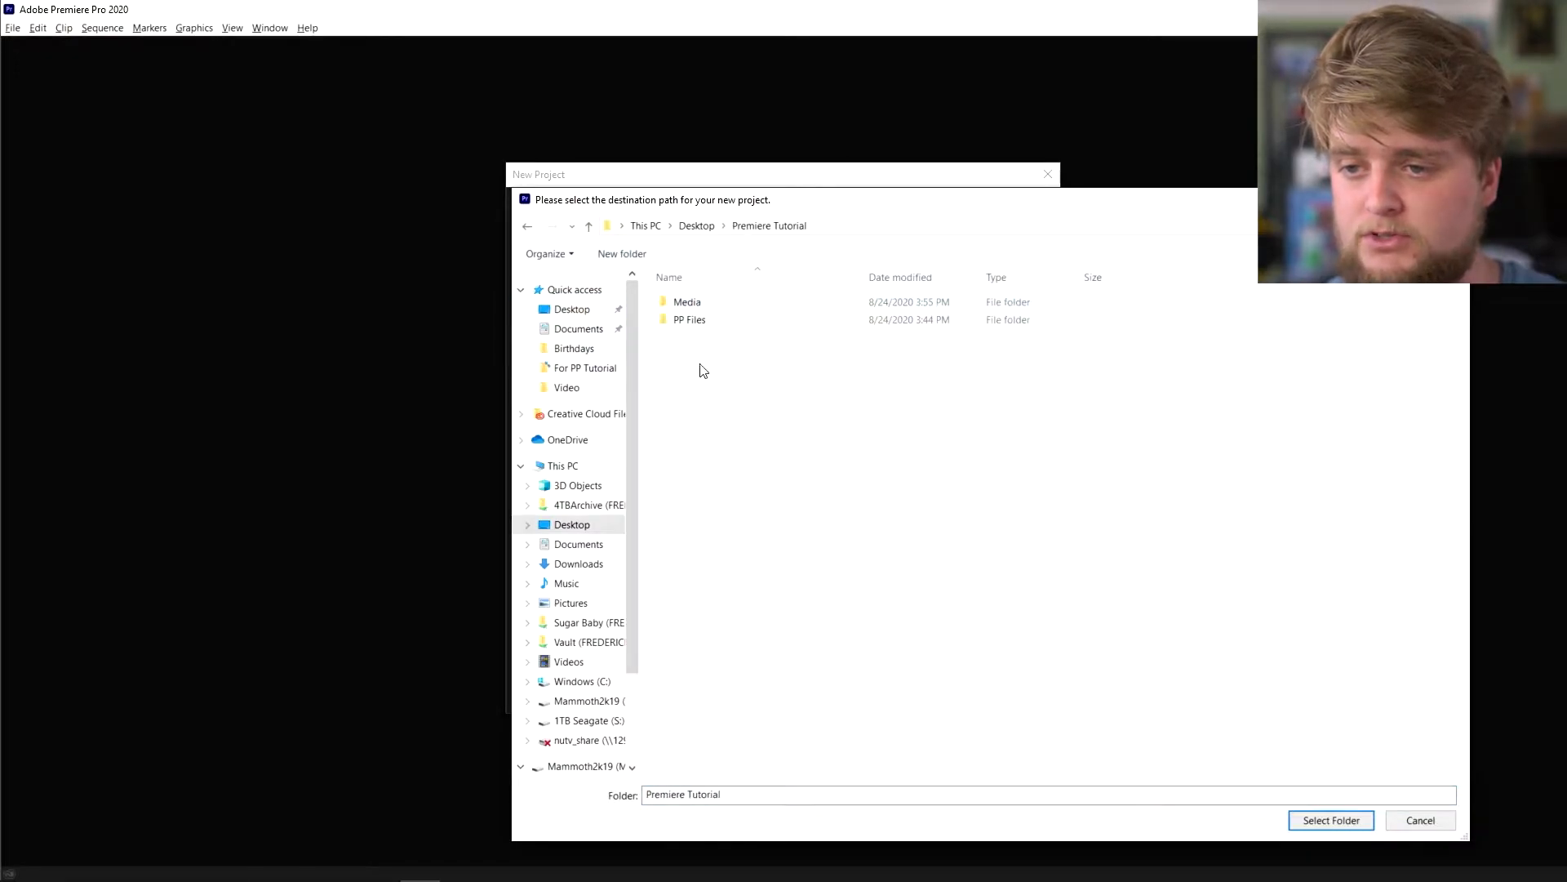
double_click(729, 322)
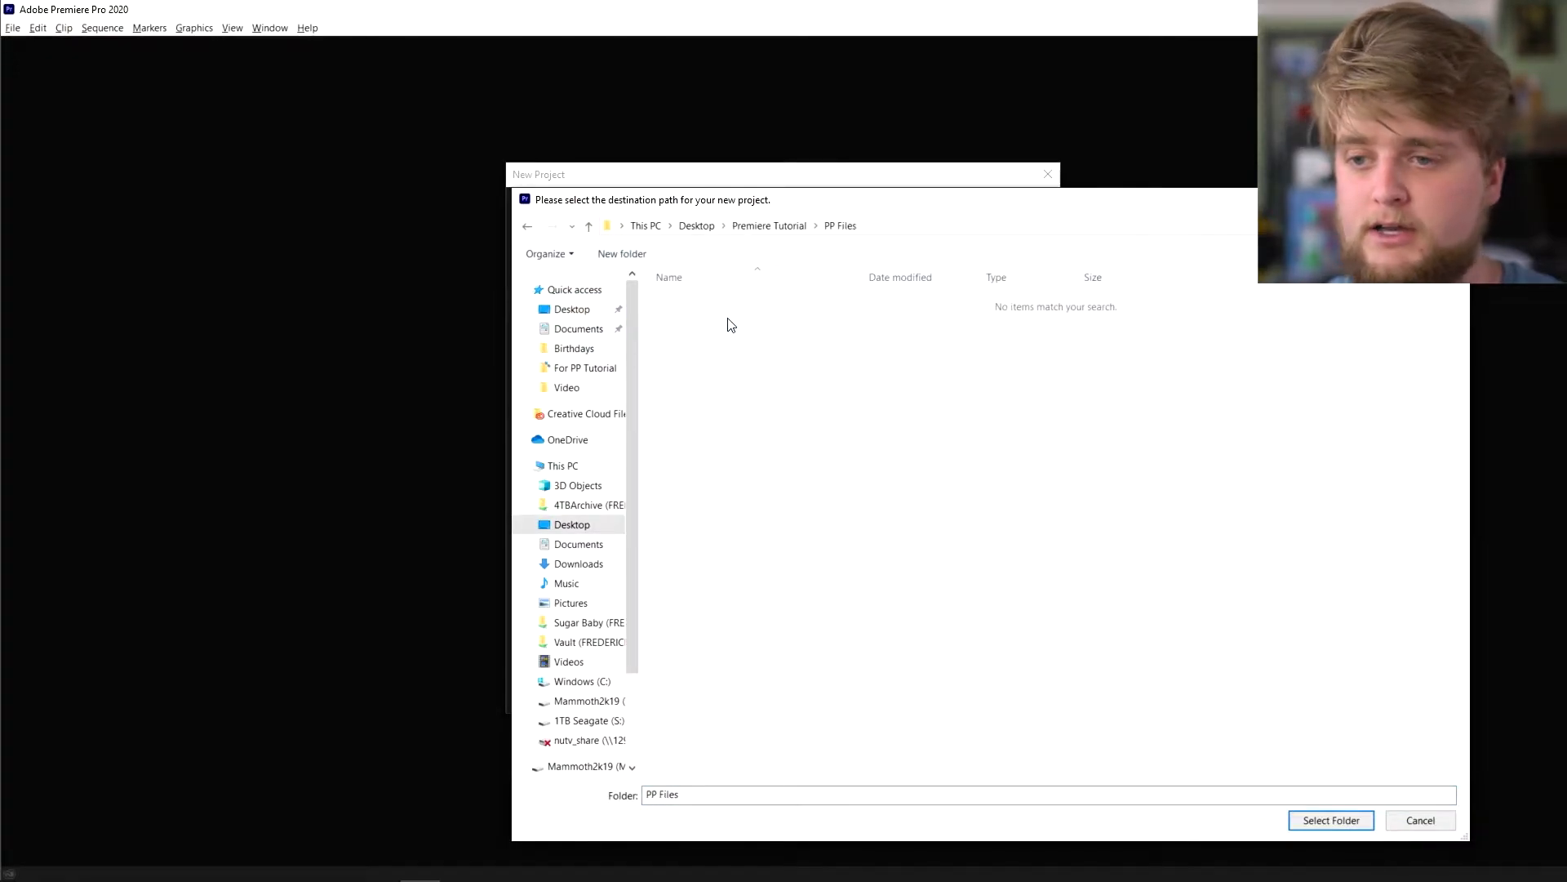
click(1322, 820)
double_click(616, 206)
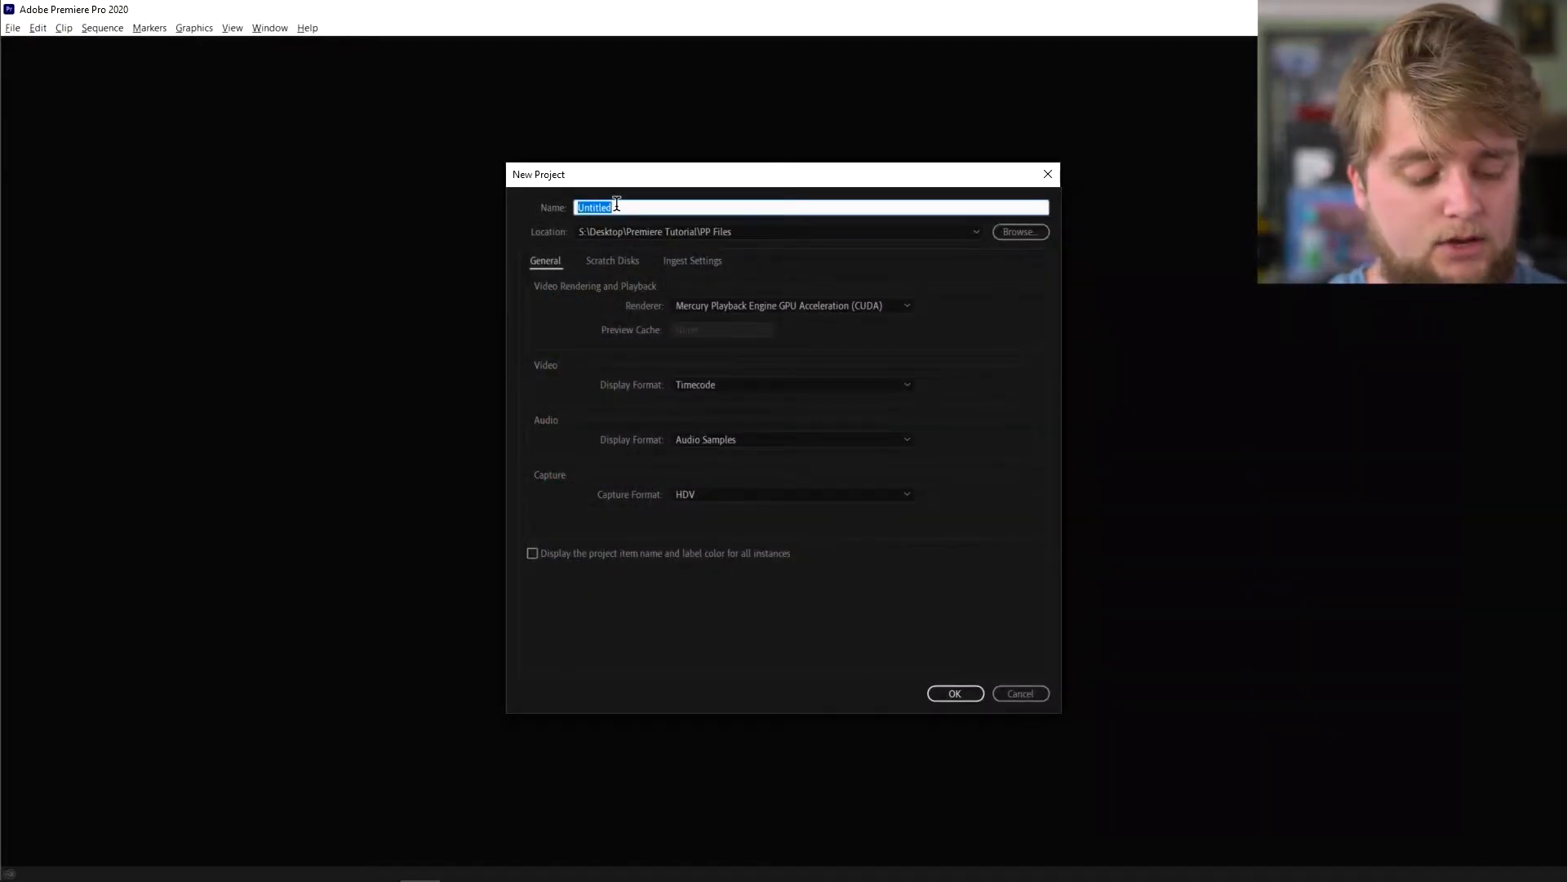
text(Premiere Tit)
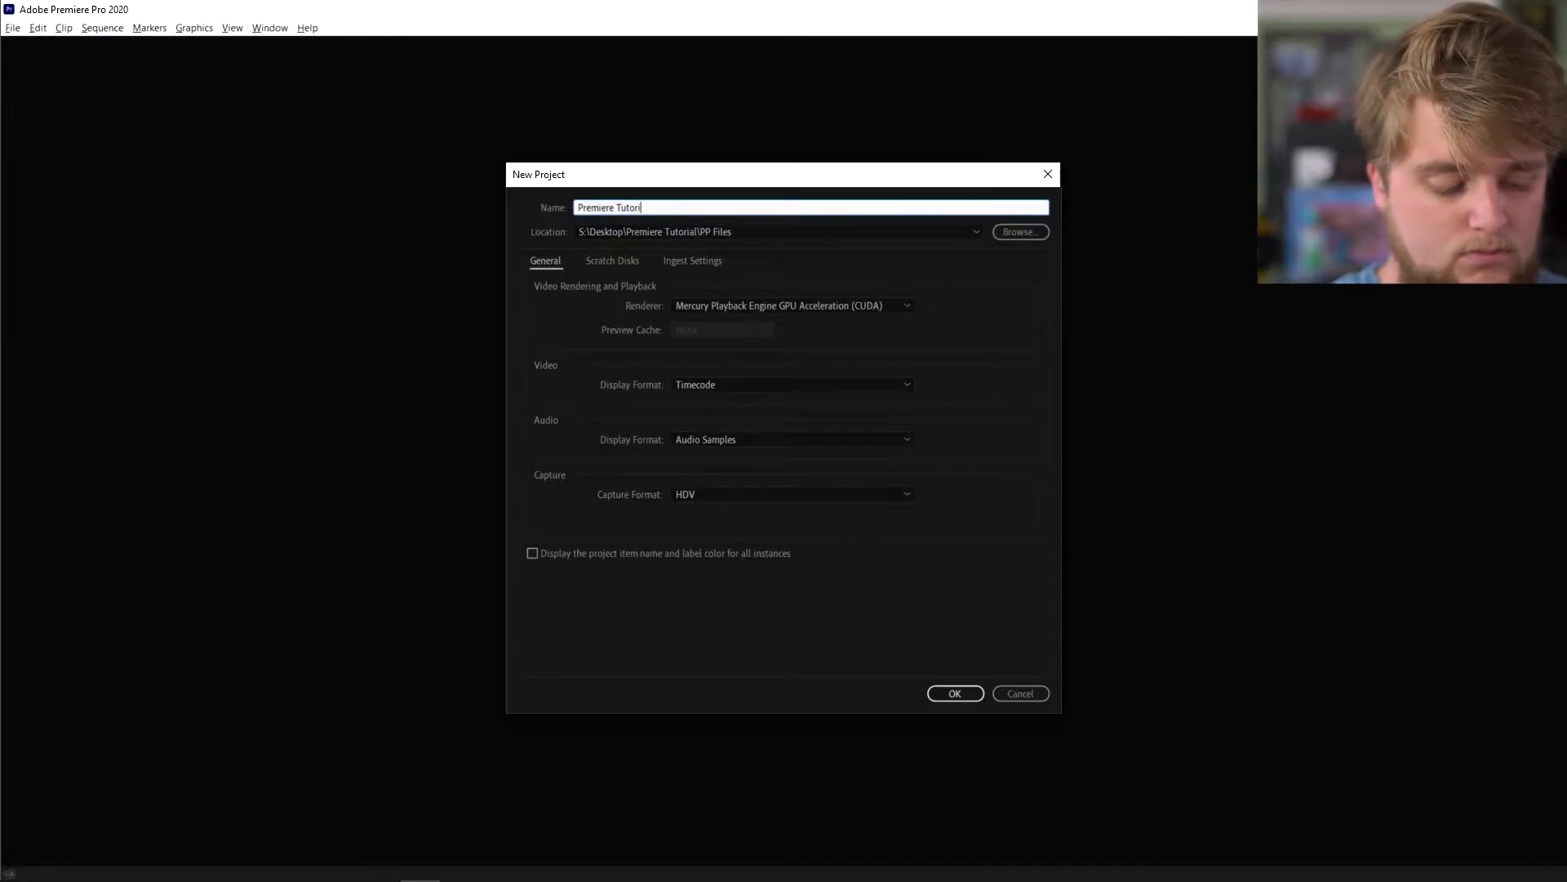
click(1004, 352)
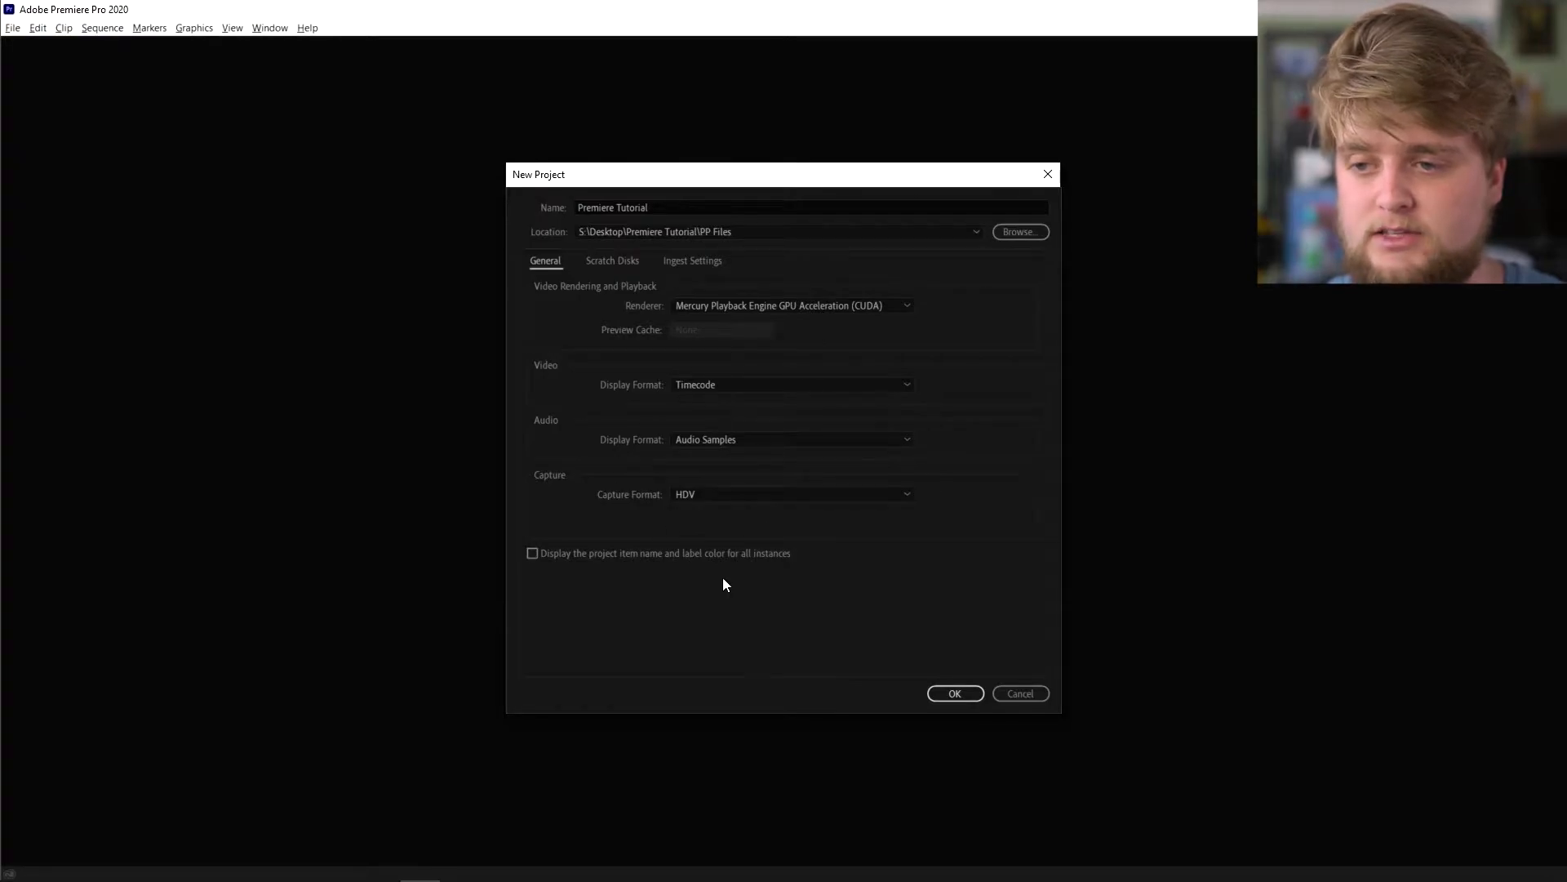
- Keep the CUDA GPU acceleration renderer and create the Premiere Tutorial project
click(712, 307)
click(711, 307)
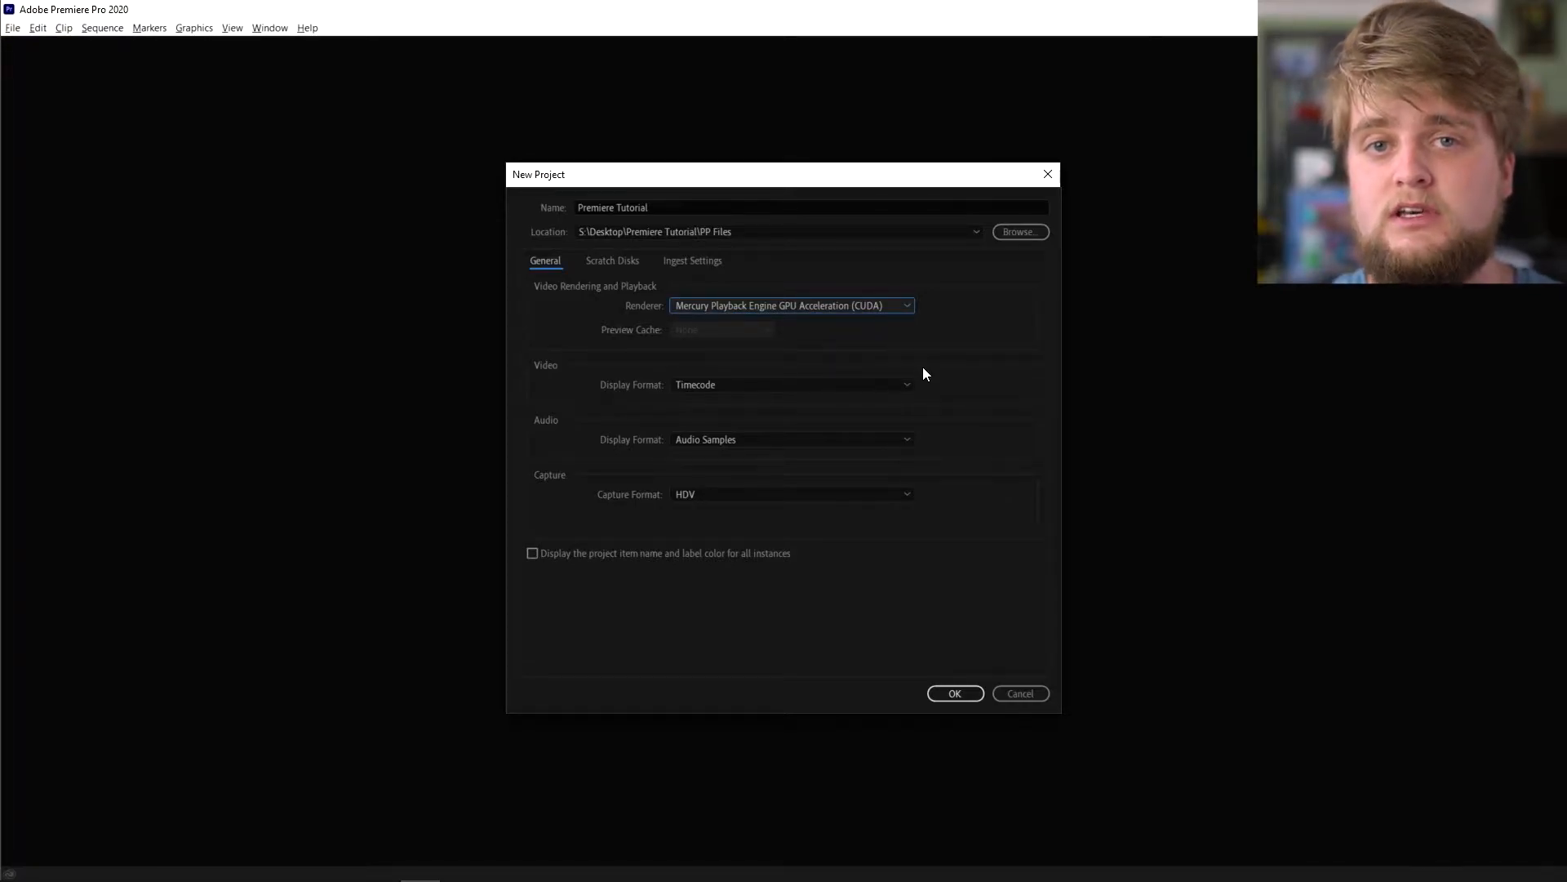
click(888, 311)
click(889, 310)
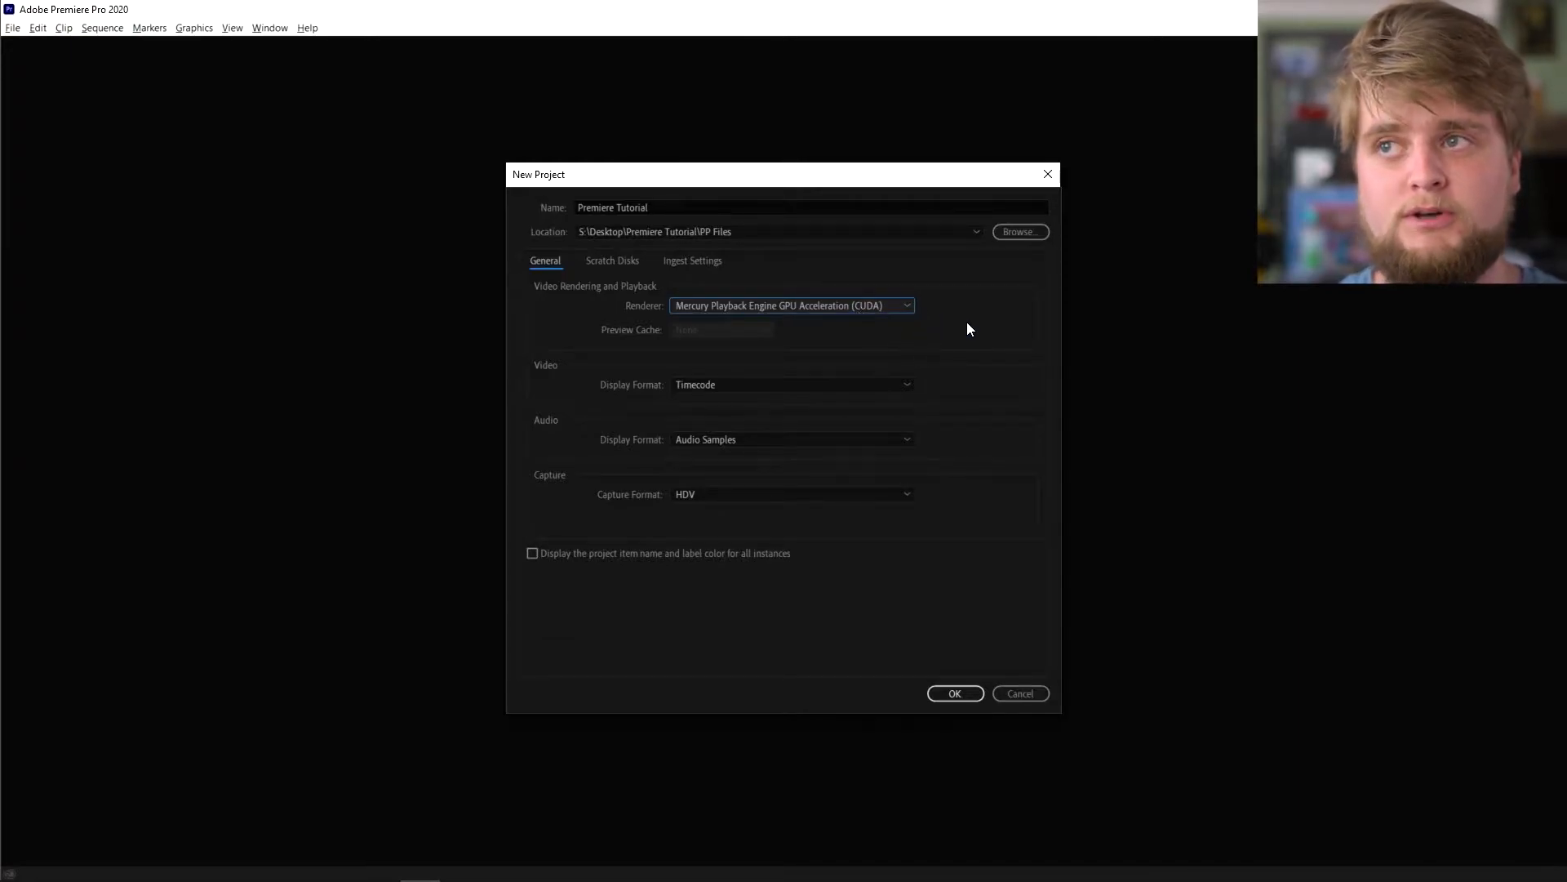
click(906, 306)
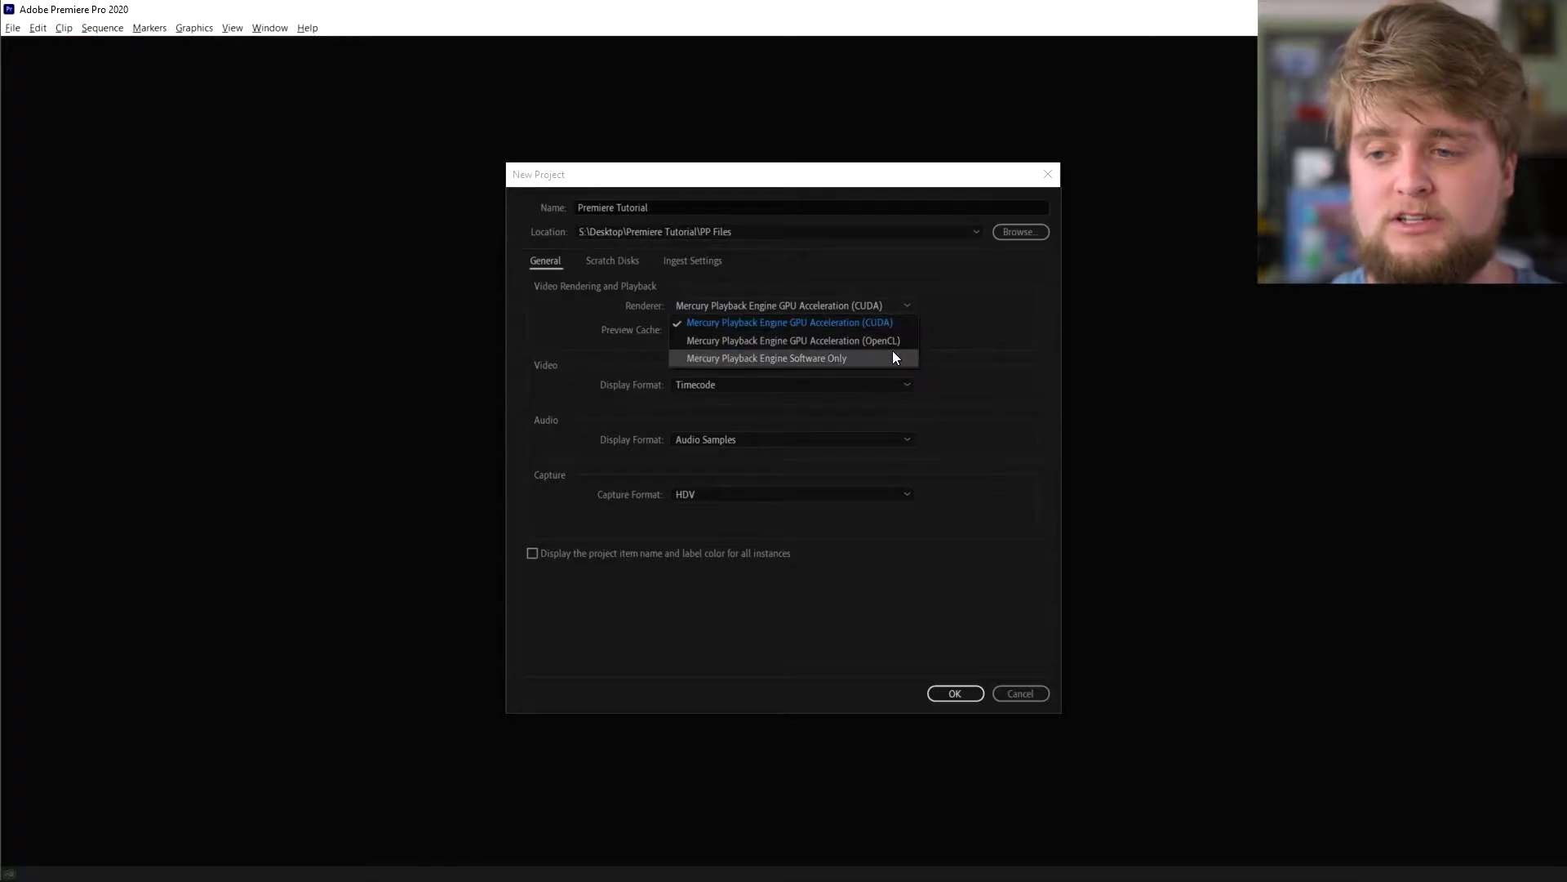
click(1007, 327)
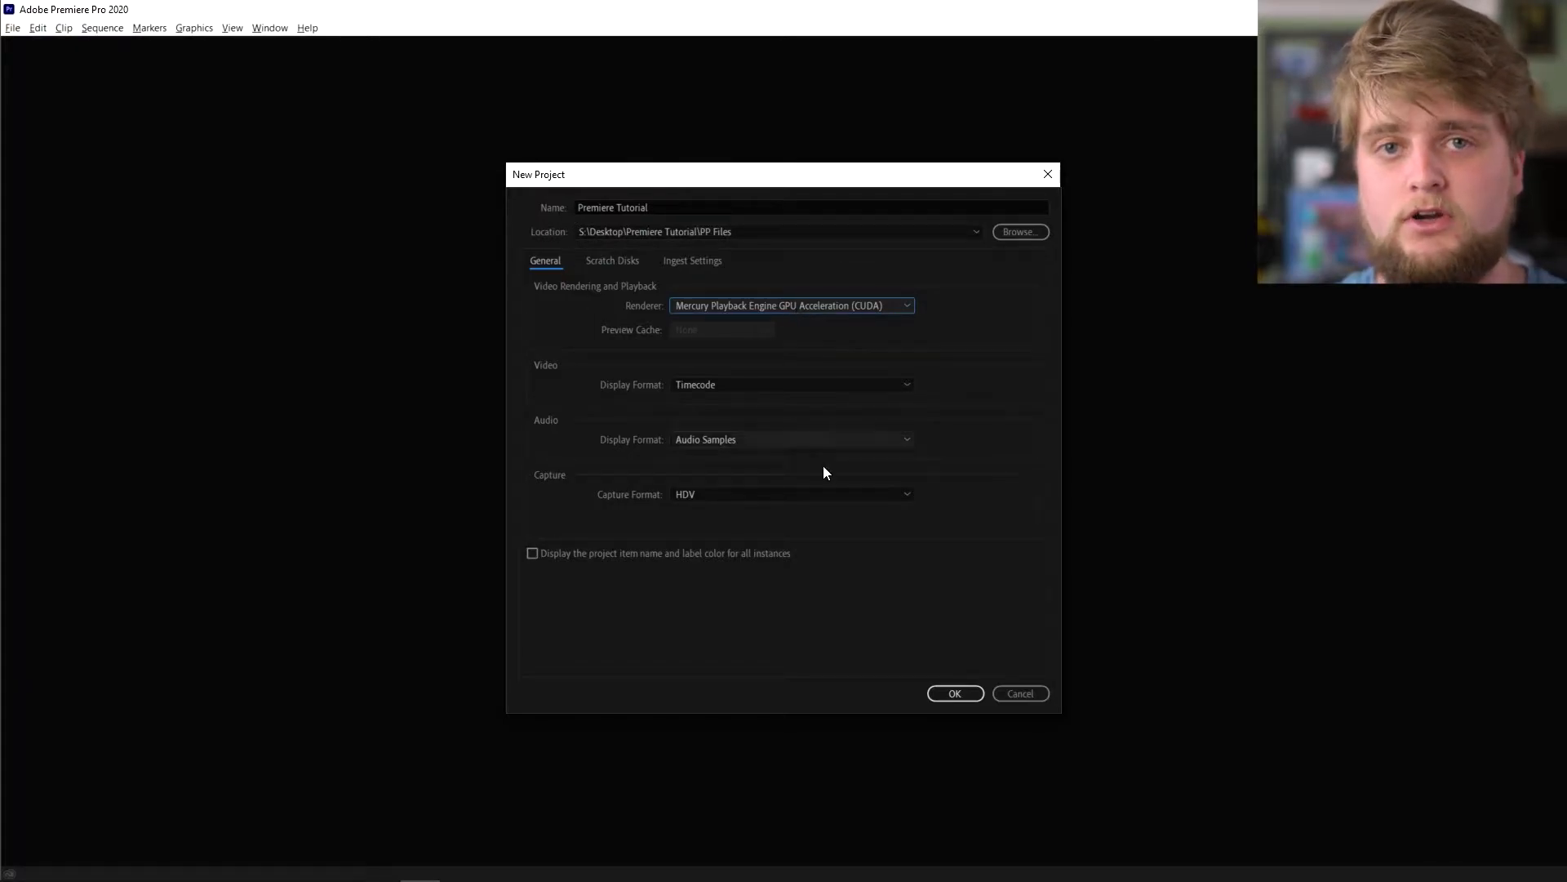
click(957, 693)
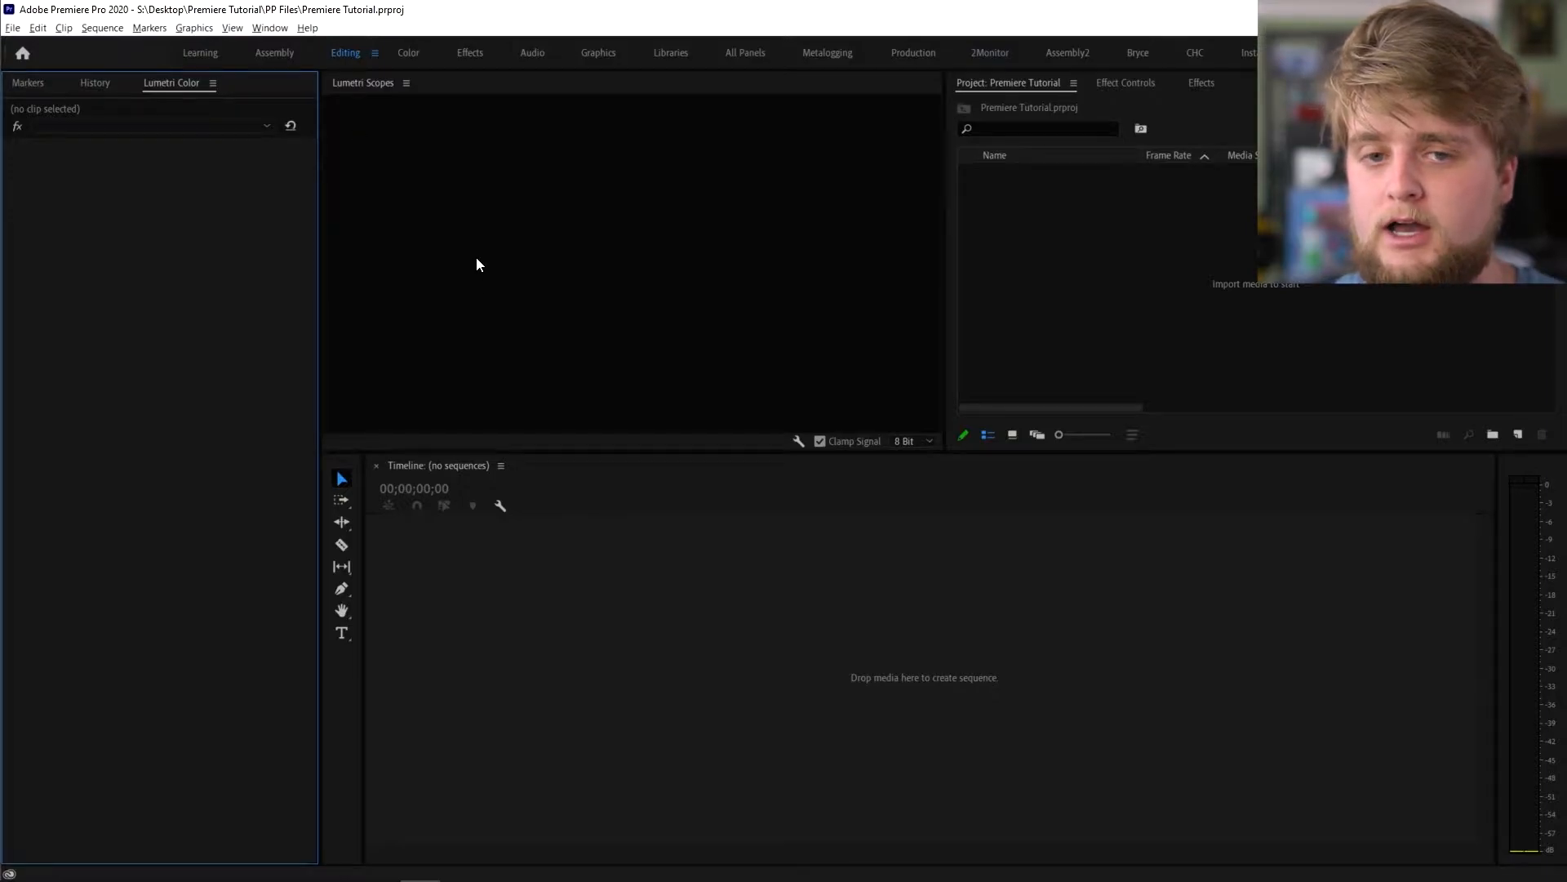
- Switch to the Editing workspace and reset it to its saved layout
click(345, 50)
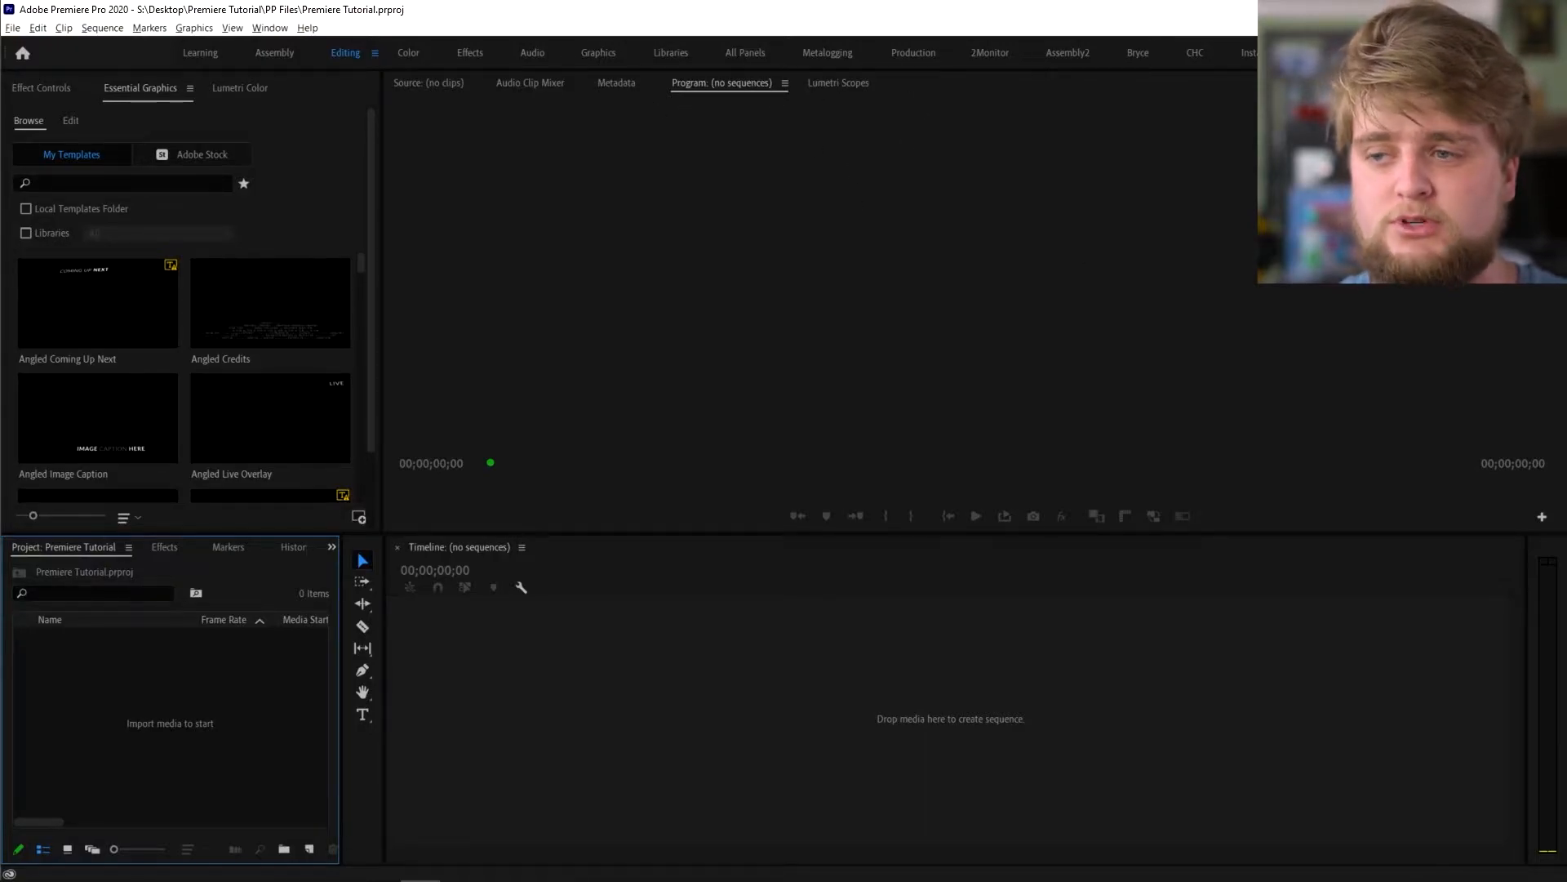
click(373, 54)
click(425, 54)
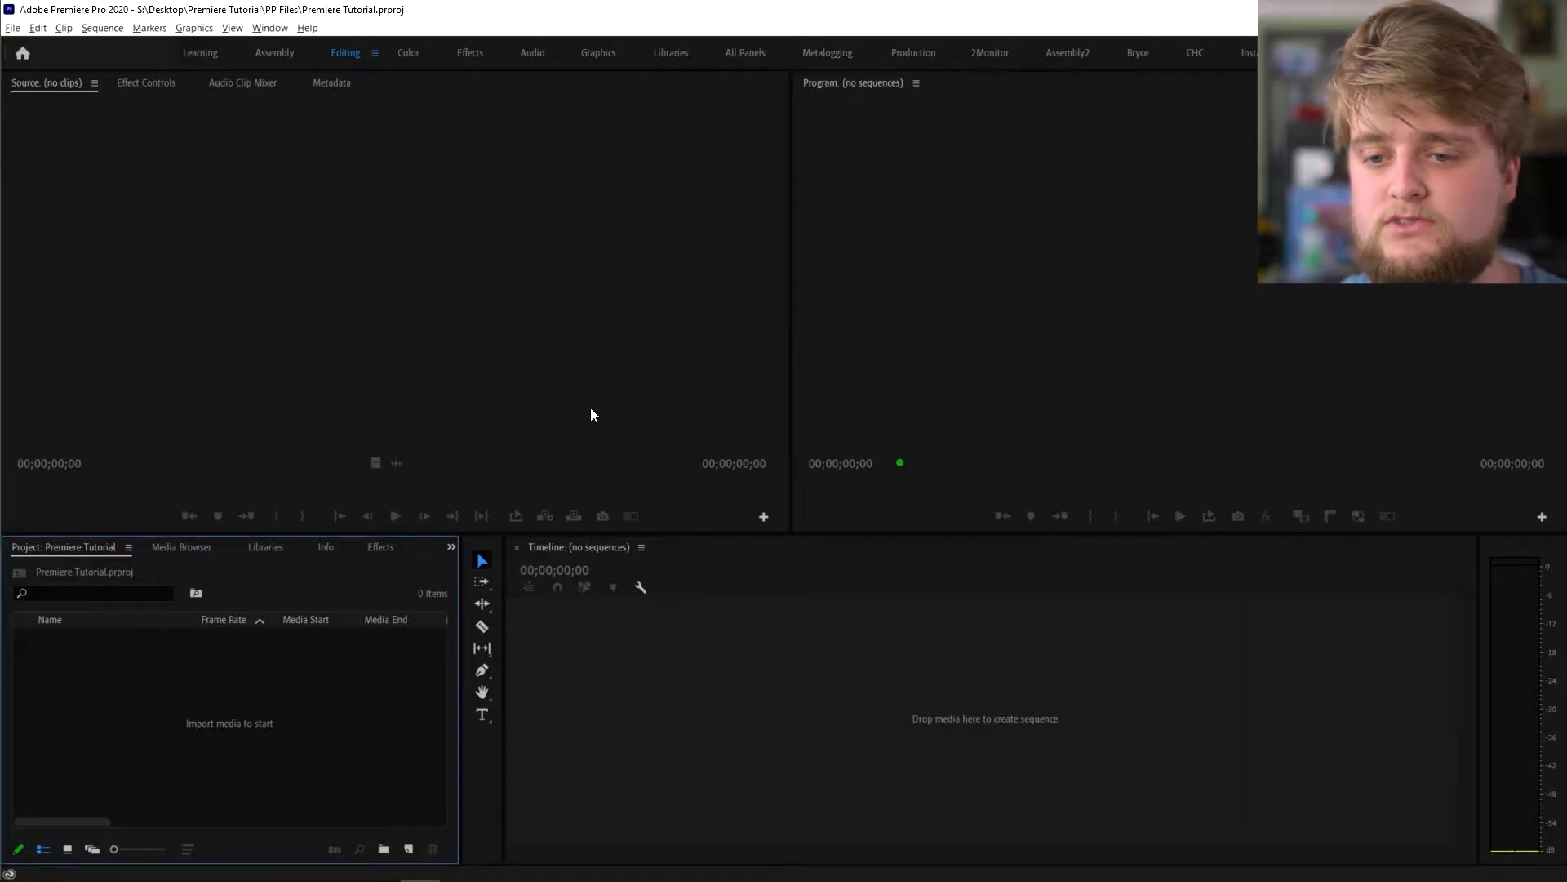
- Browse the Libraries and Effects panels, ending on the Markers panel
click(307, 546)
click(378, 547)
right_click(419, 554)
click(413, 547)
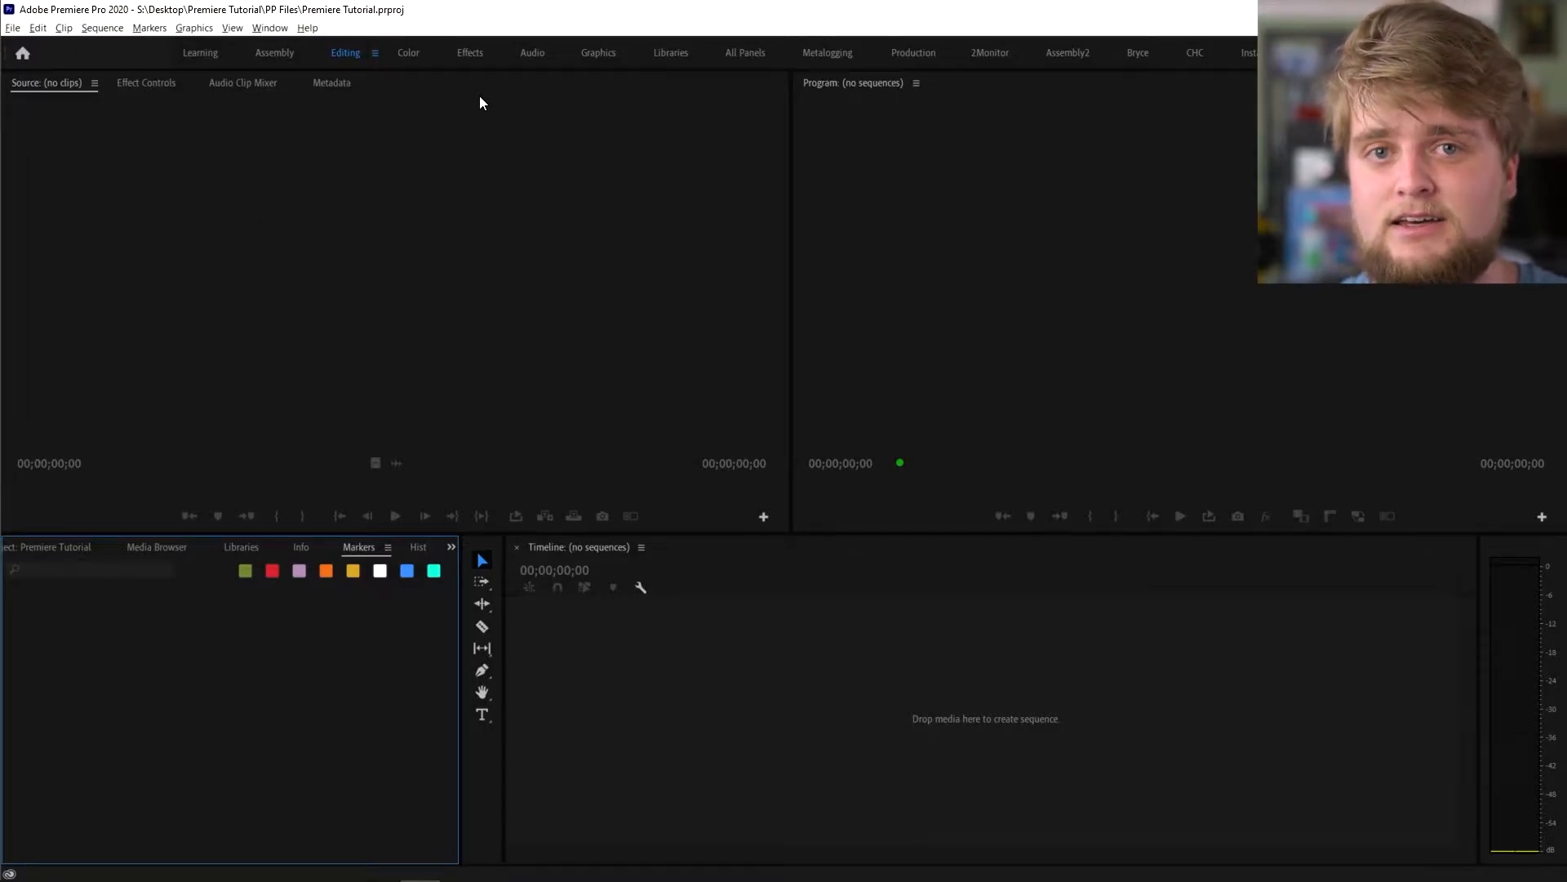
- Reset Editing, browse Source, Effect Controls, Audio Clip Mixer, Metadata tabs, then reset Assembly workspace
click(372, 54)
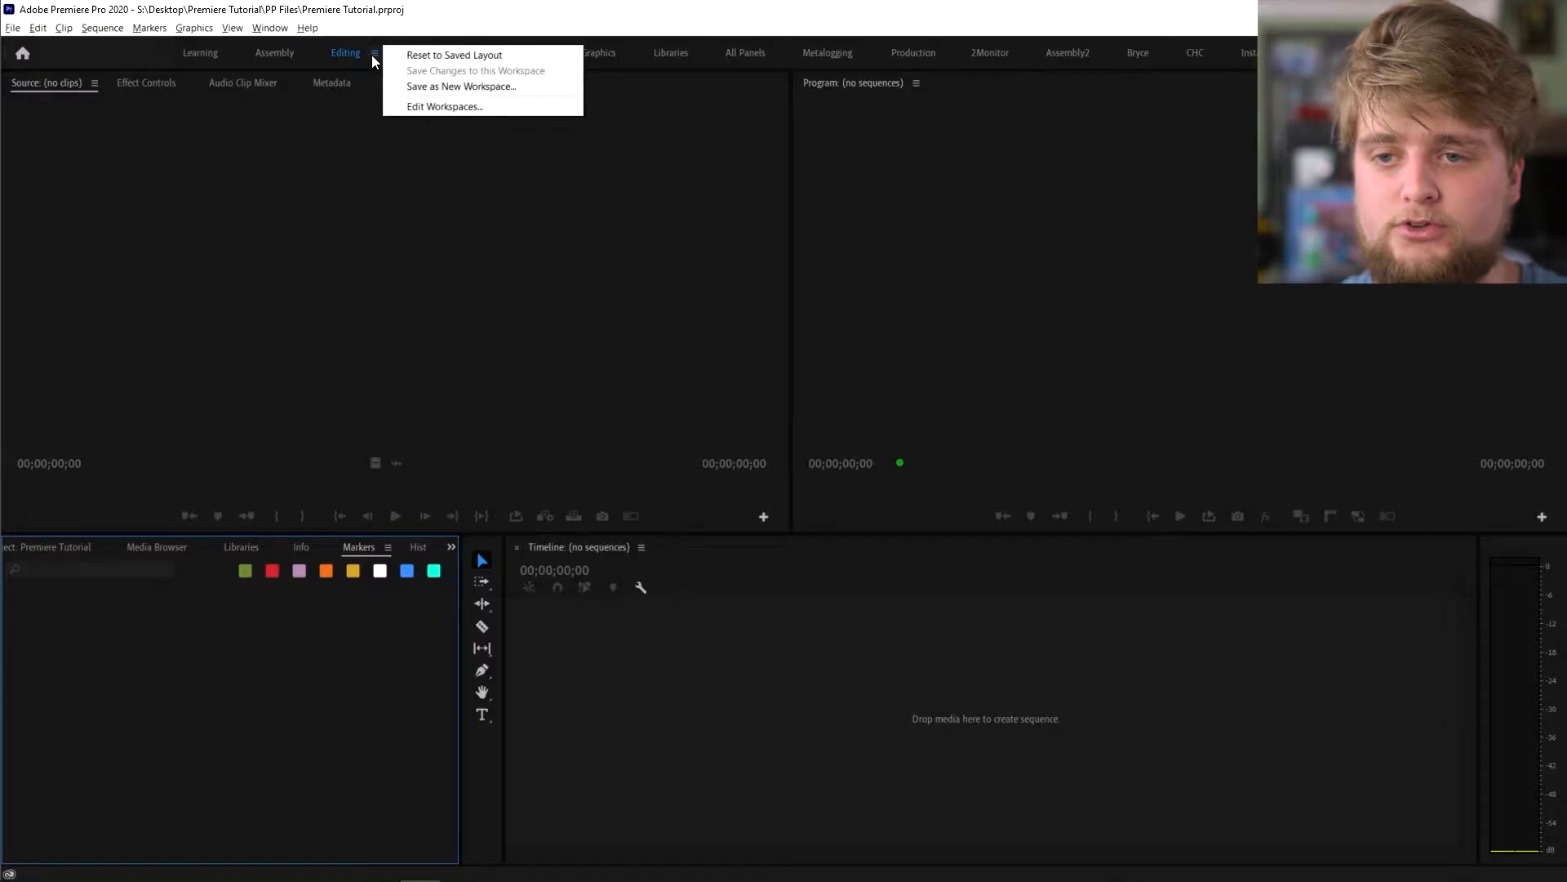
click(431, 54)
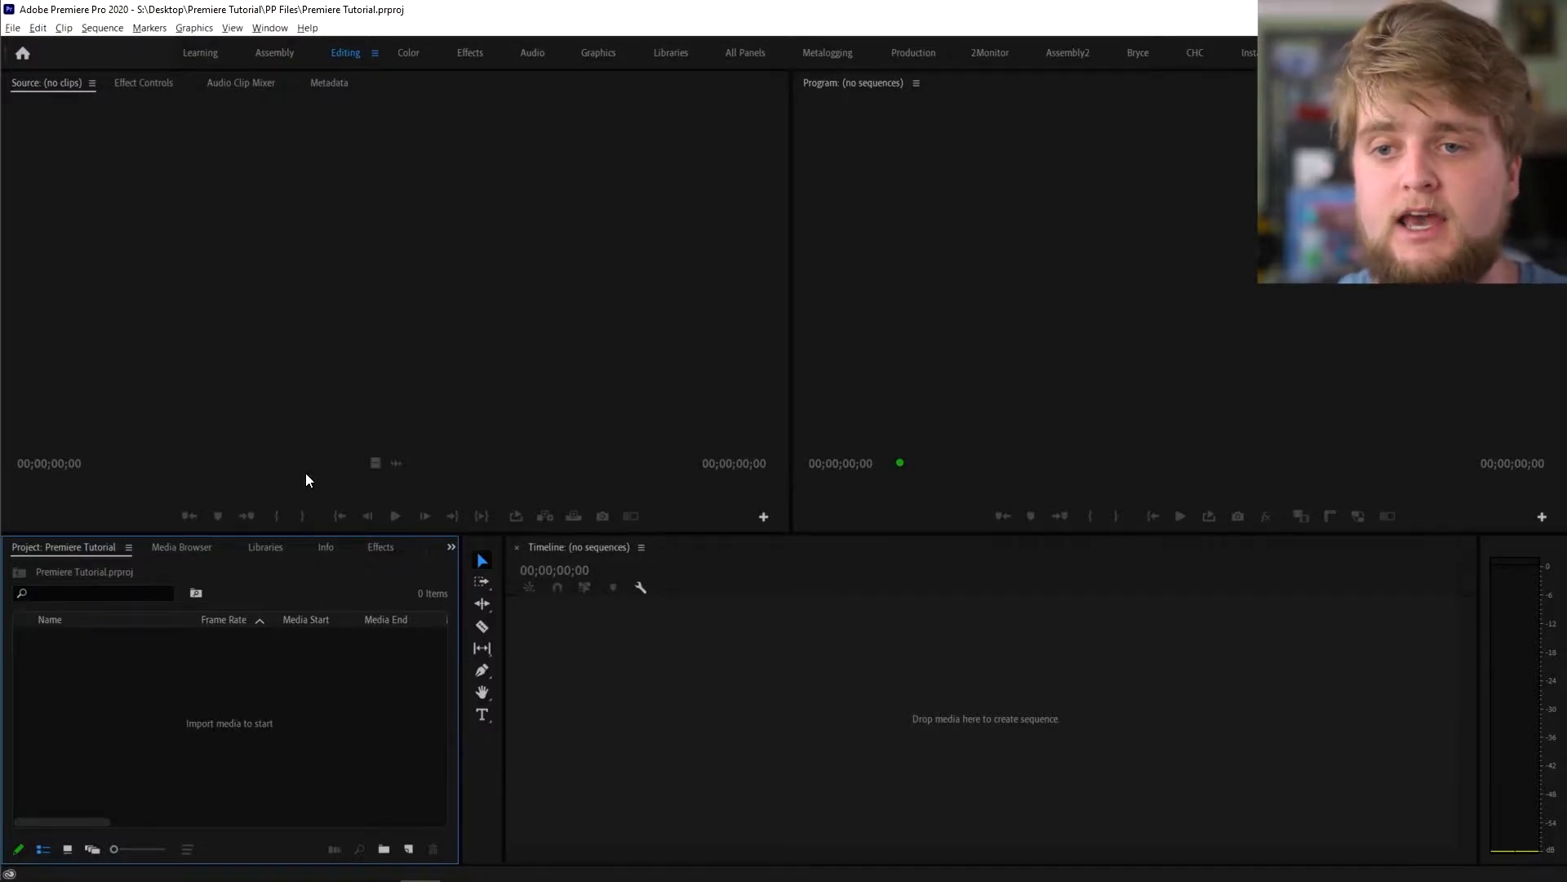
click(874, 85)
click(66, 81)
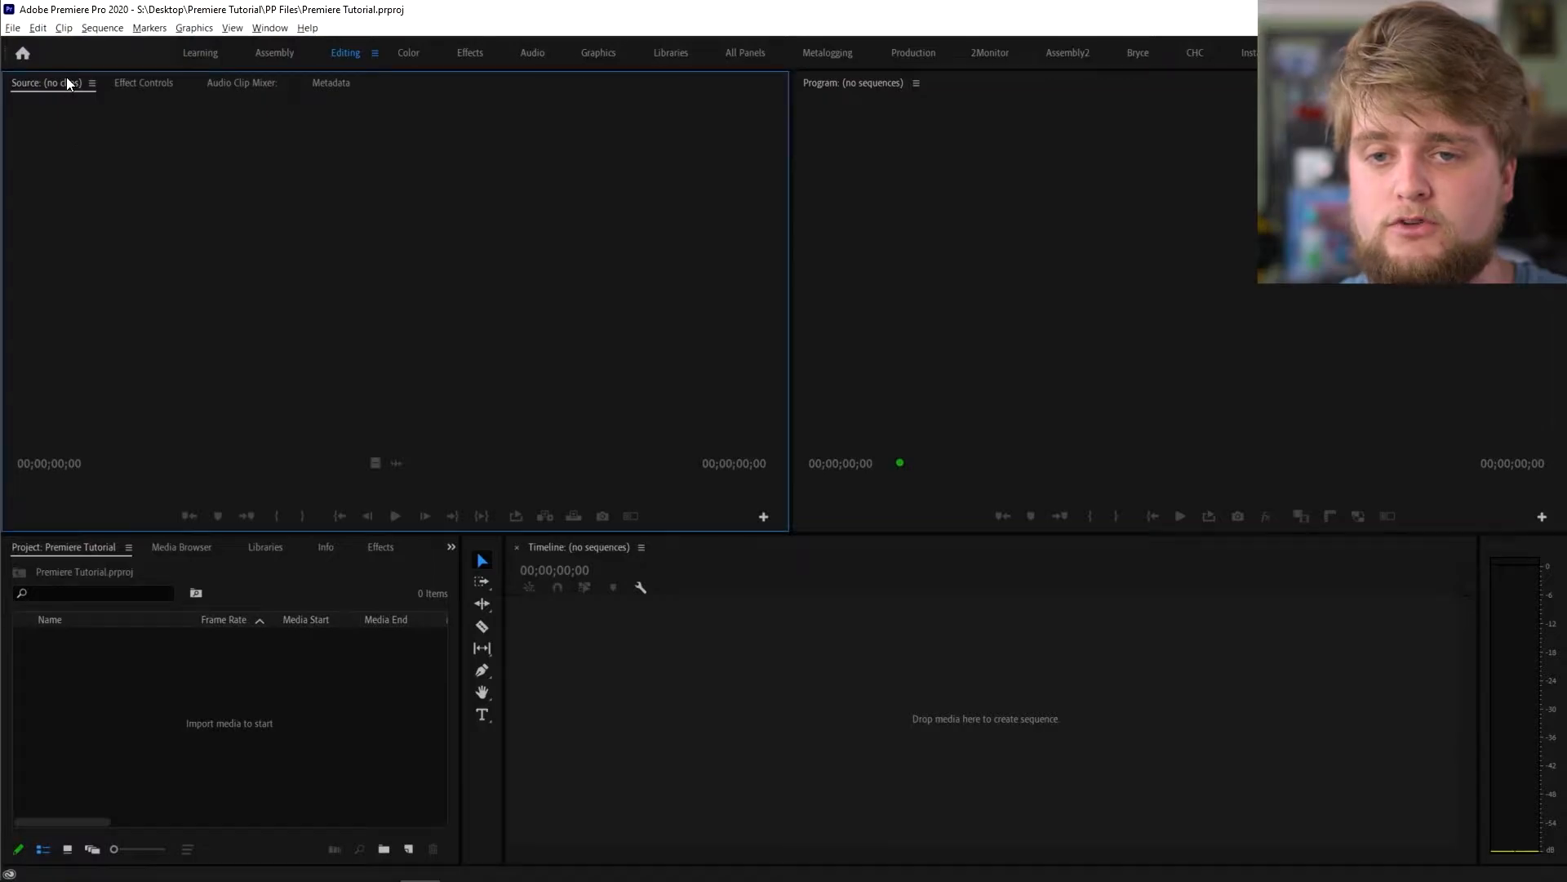
click(168, 82)
click(261, 83)
click(351, 84)
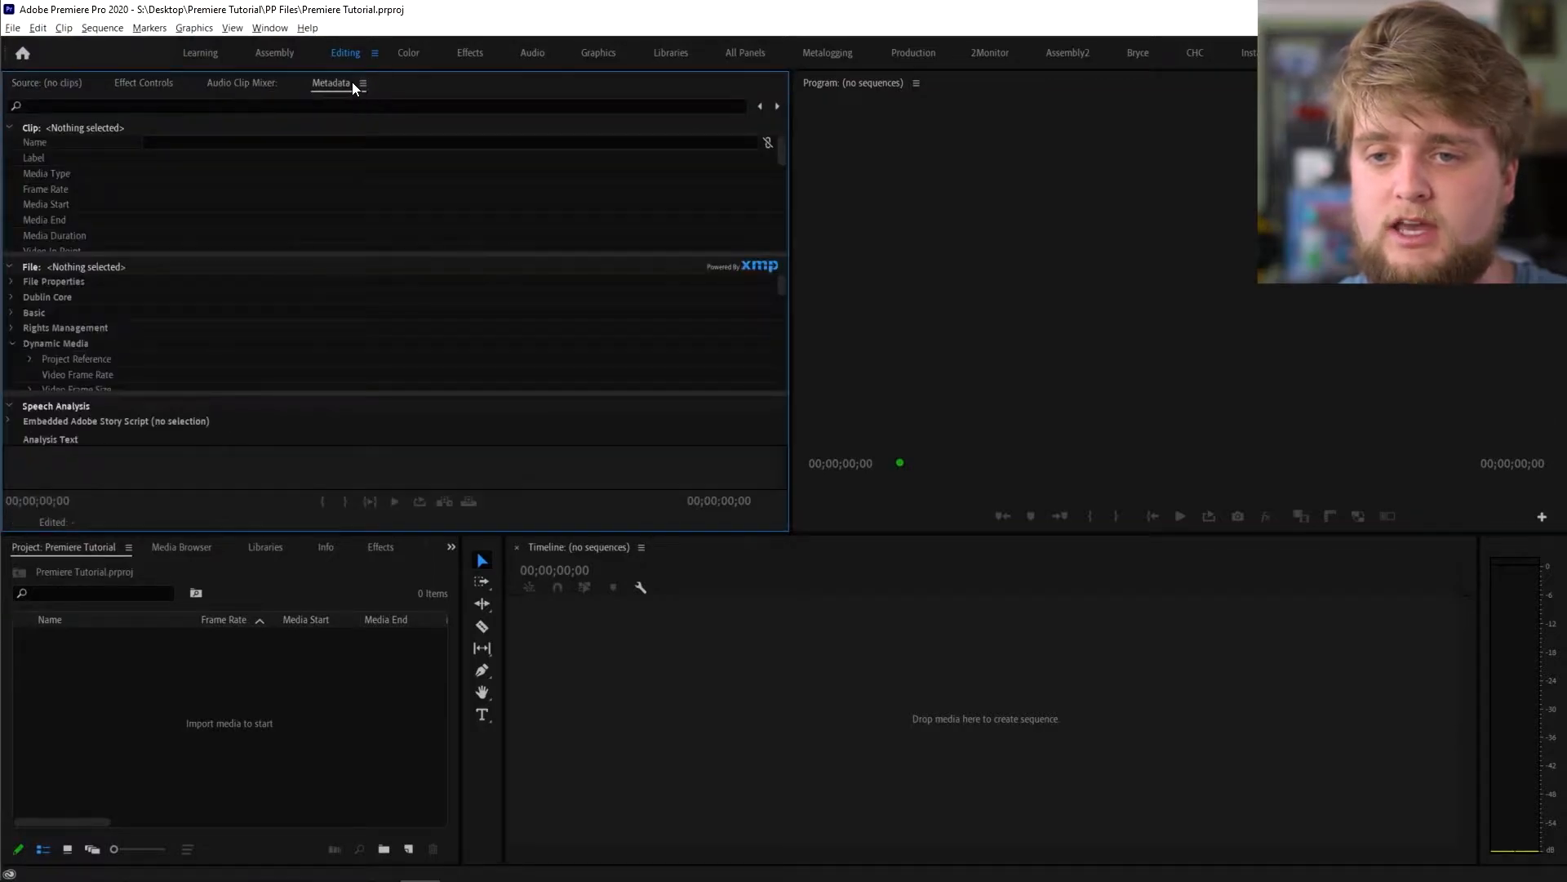
click(40, 85)
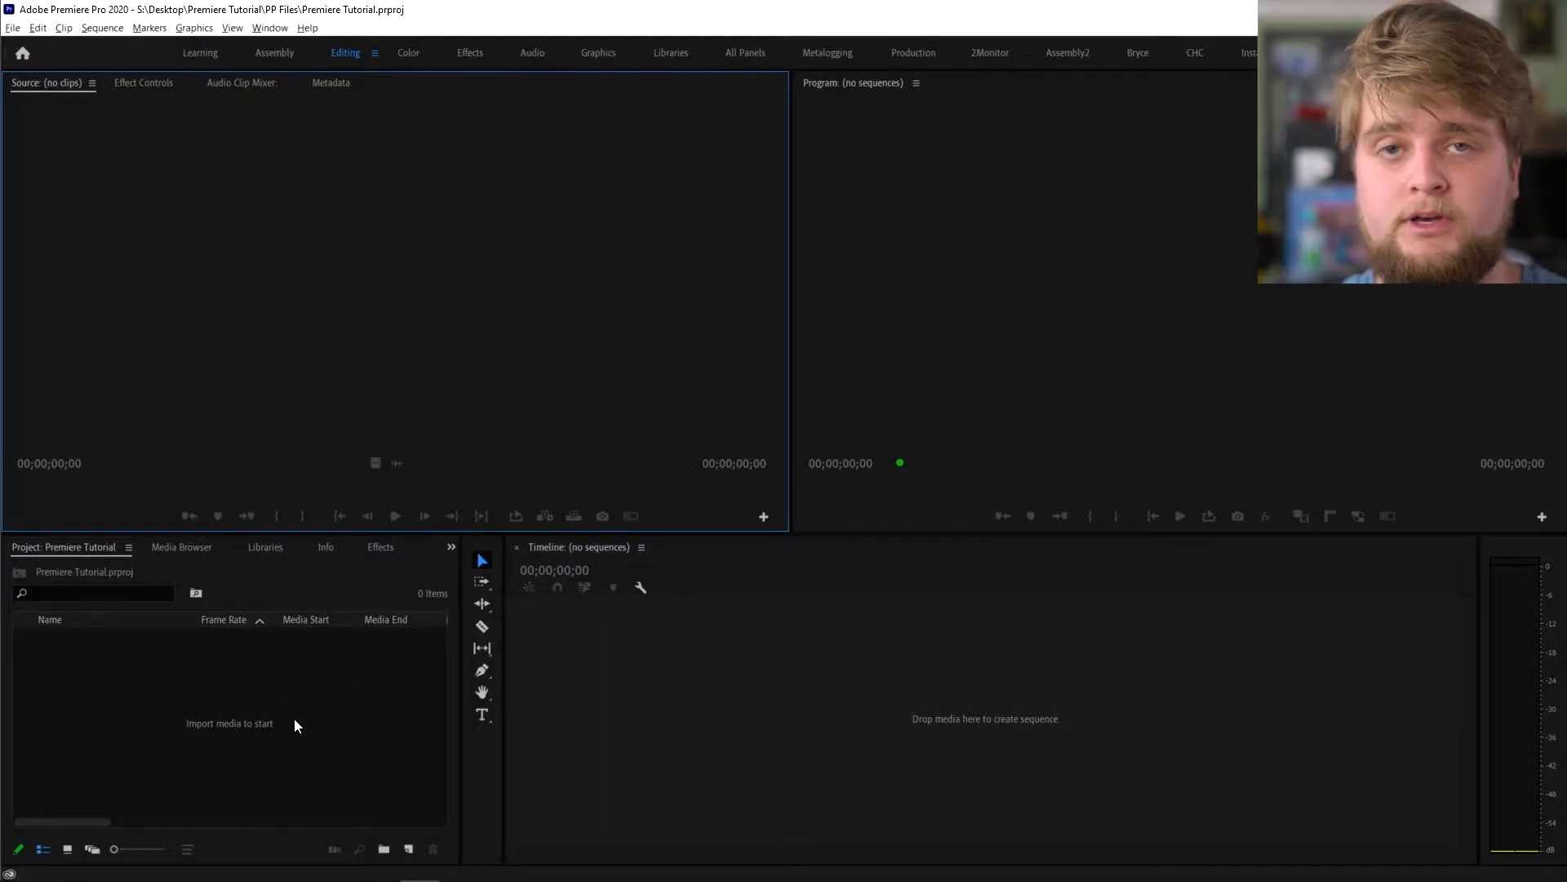
click(309, 53)
click(376, 54)
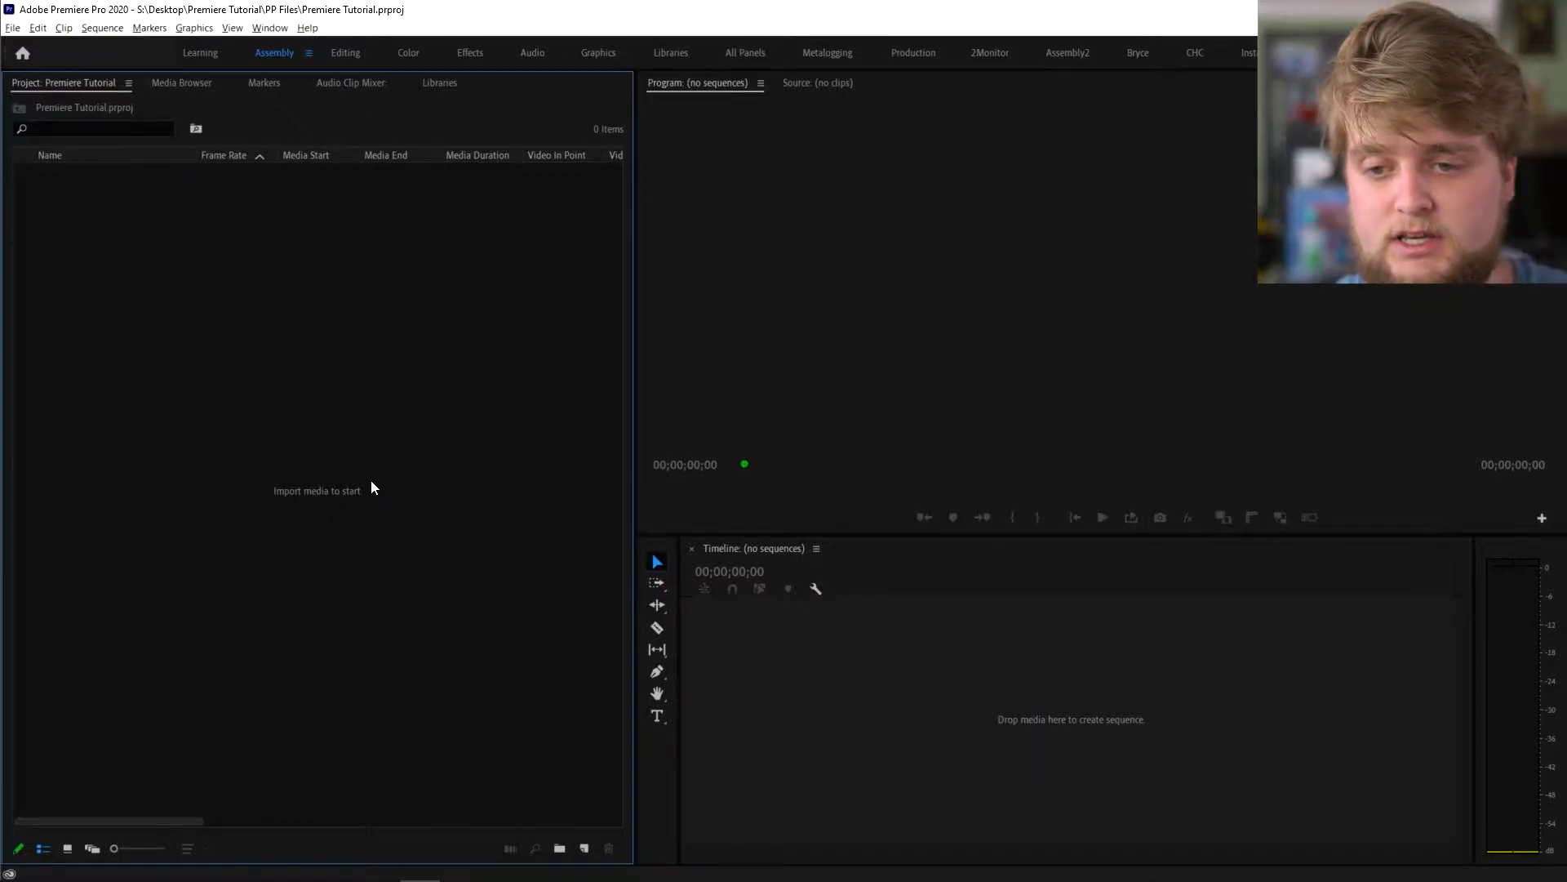
double_click(325, 314)
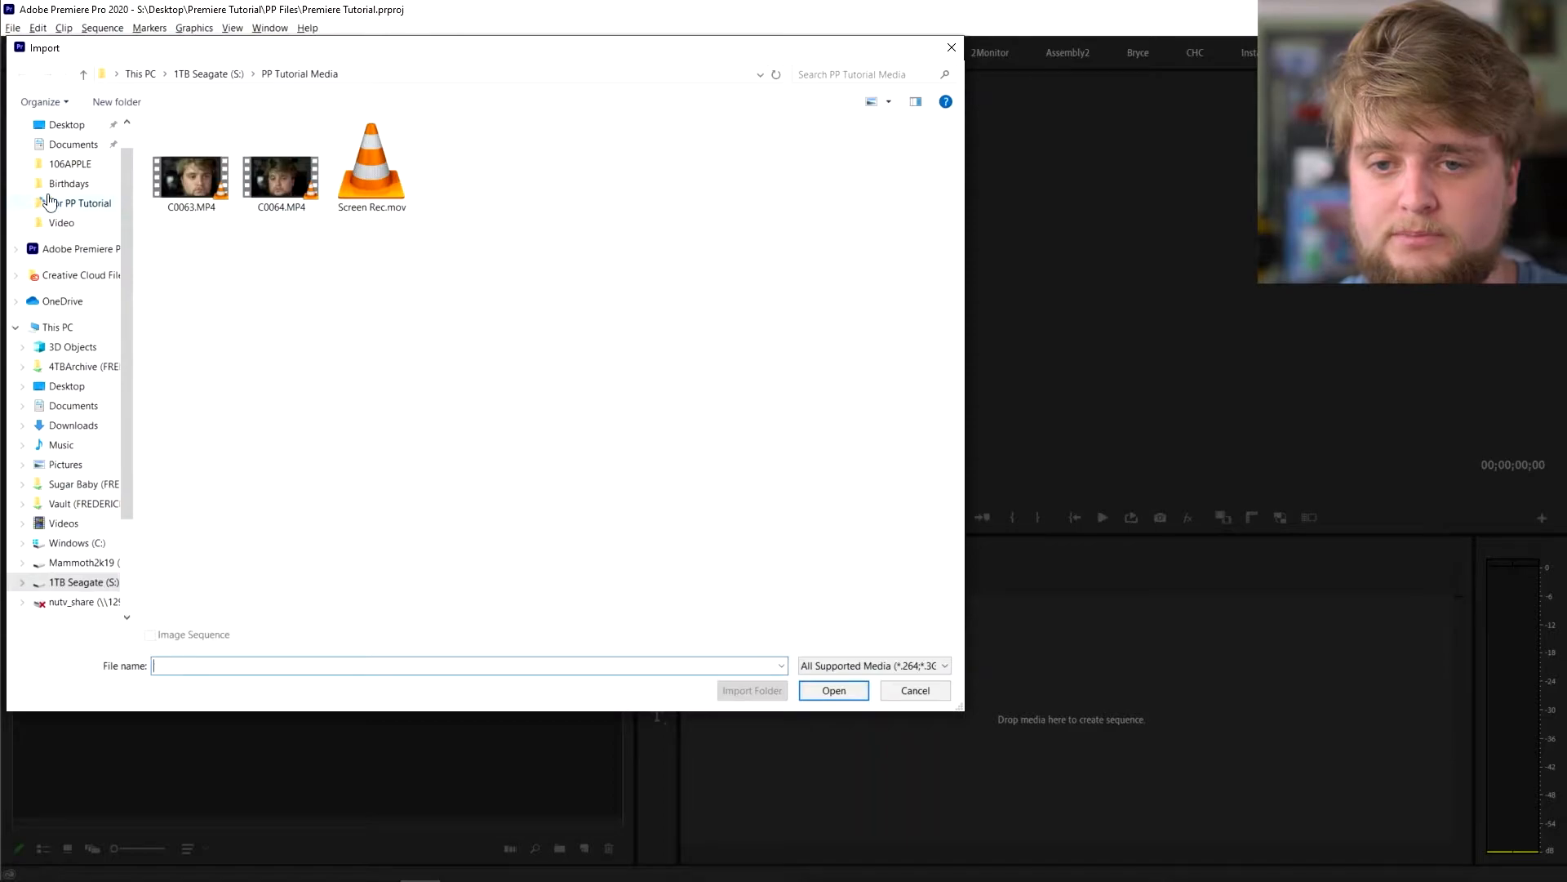
click(69, 125)
double_click(279, 141)
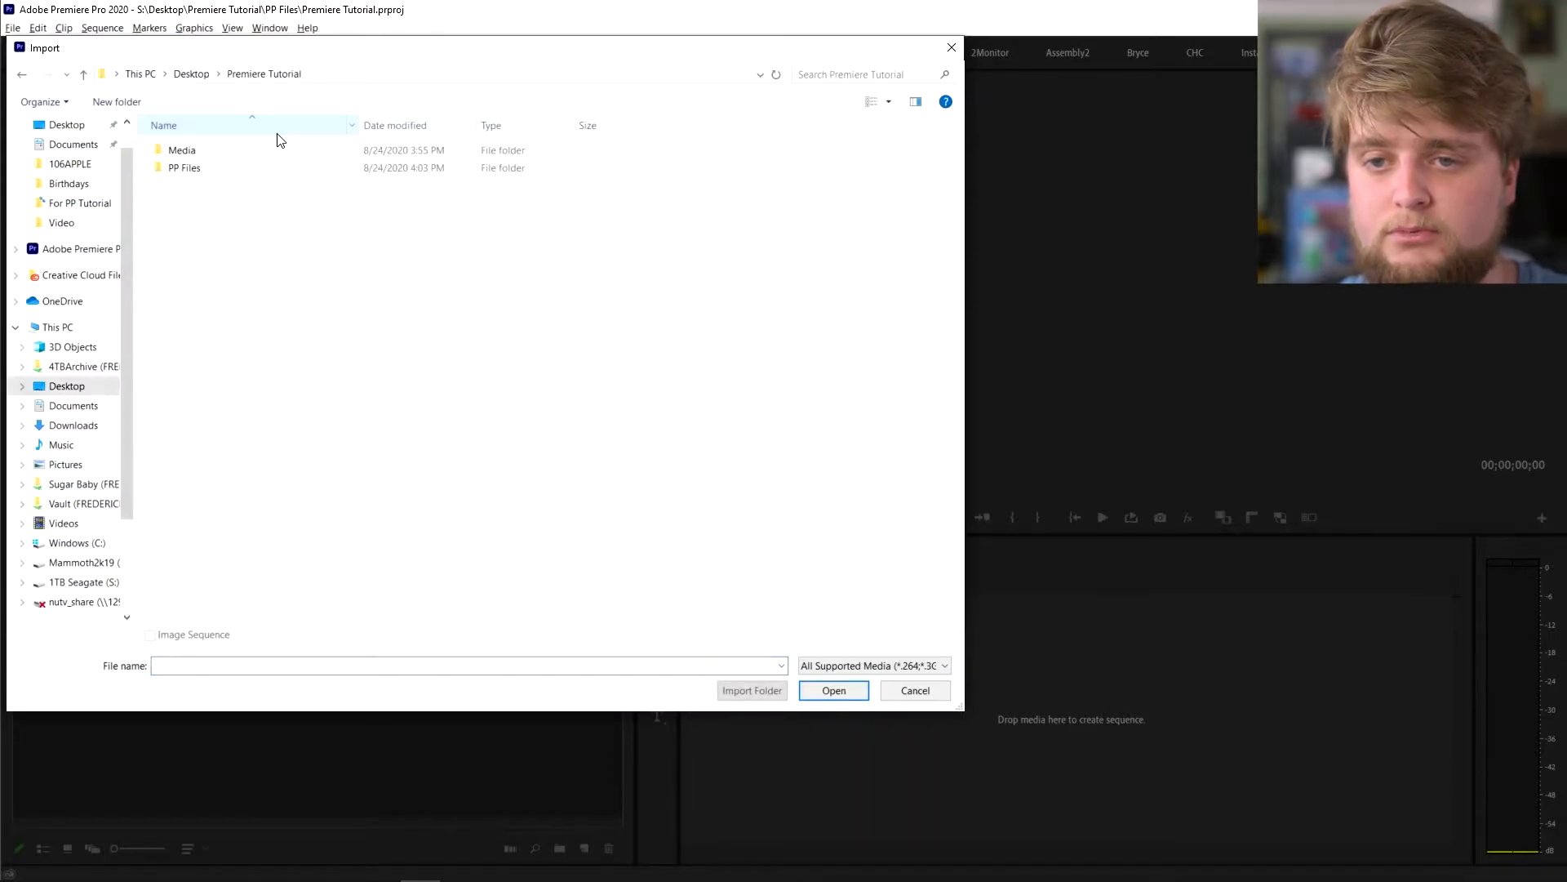
double_click(229, 150)
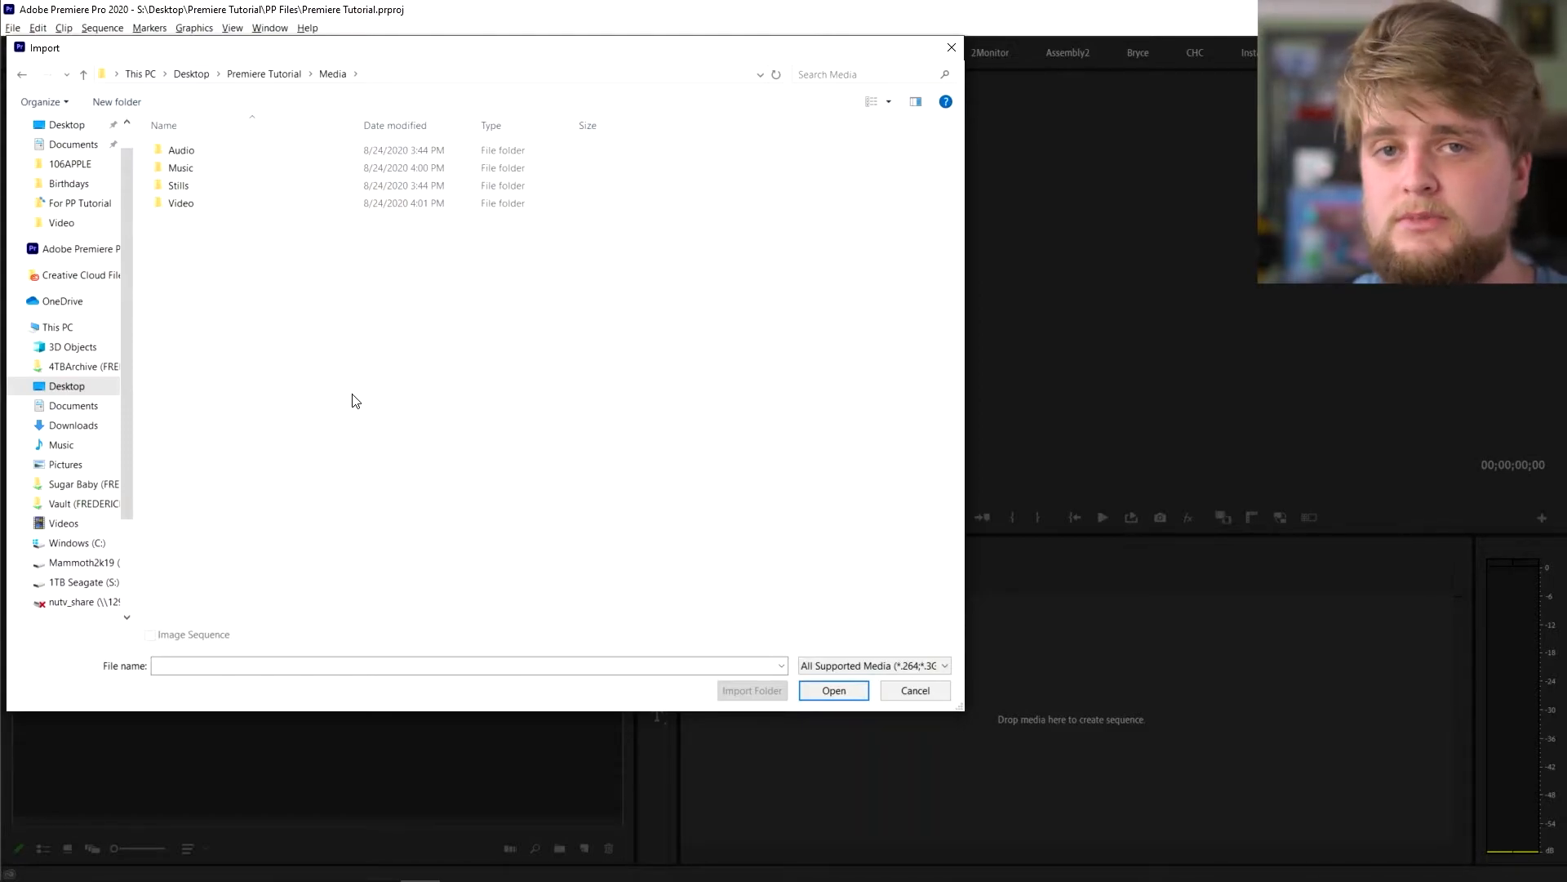
click(938, 694)
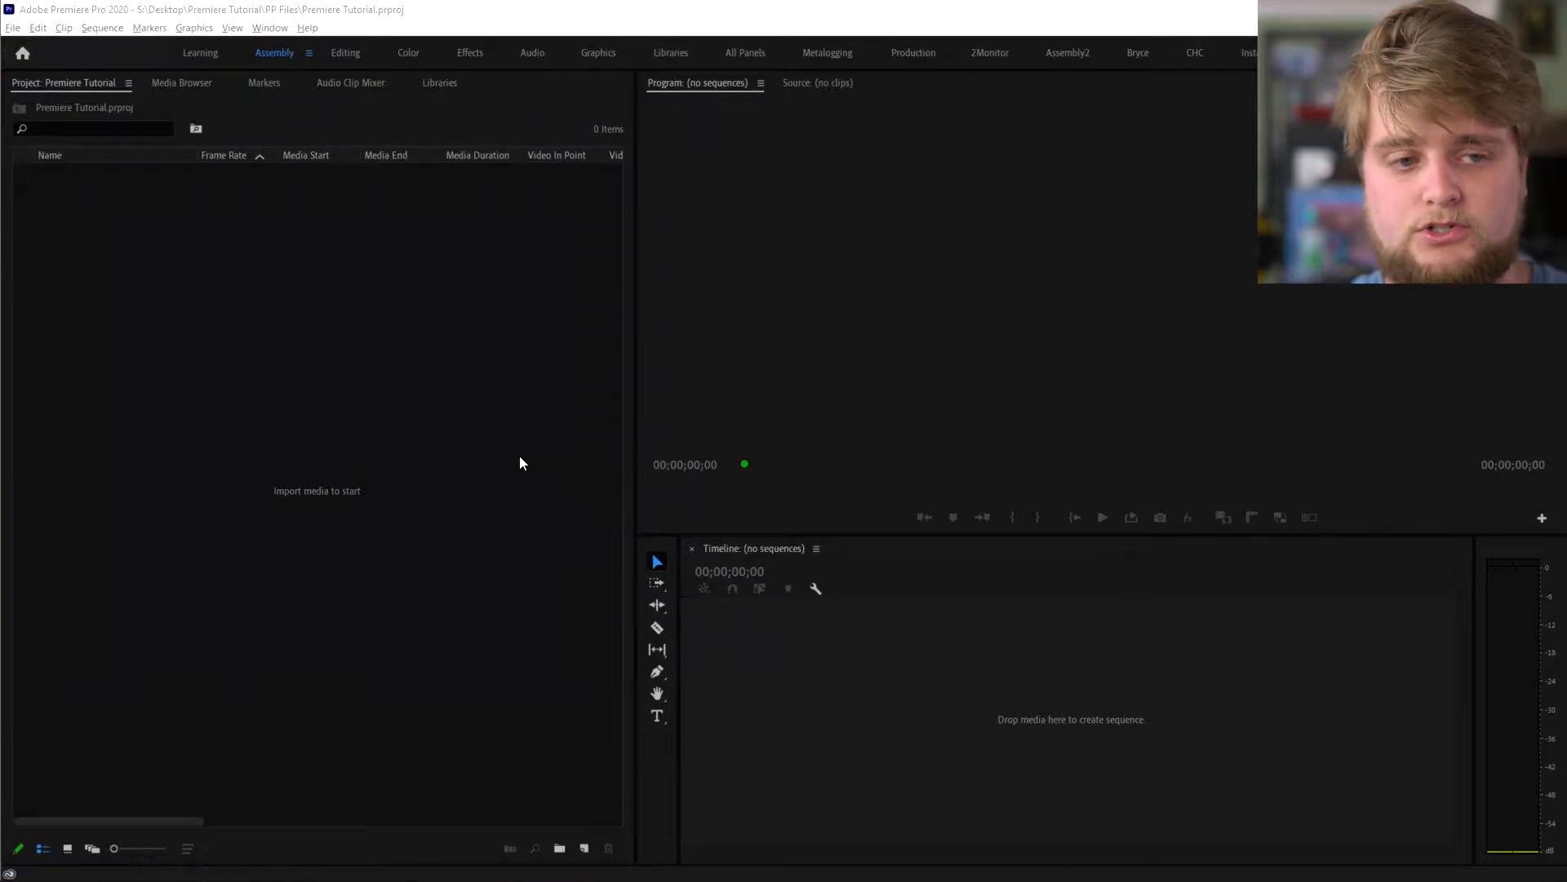
- Drag the Premiere Tutorial Media folder from File Explorer into Premiere's Project panel
key(alt+Tab)
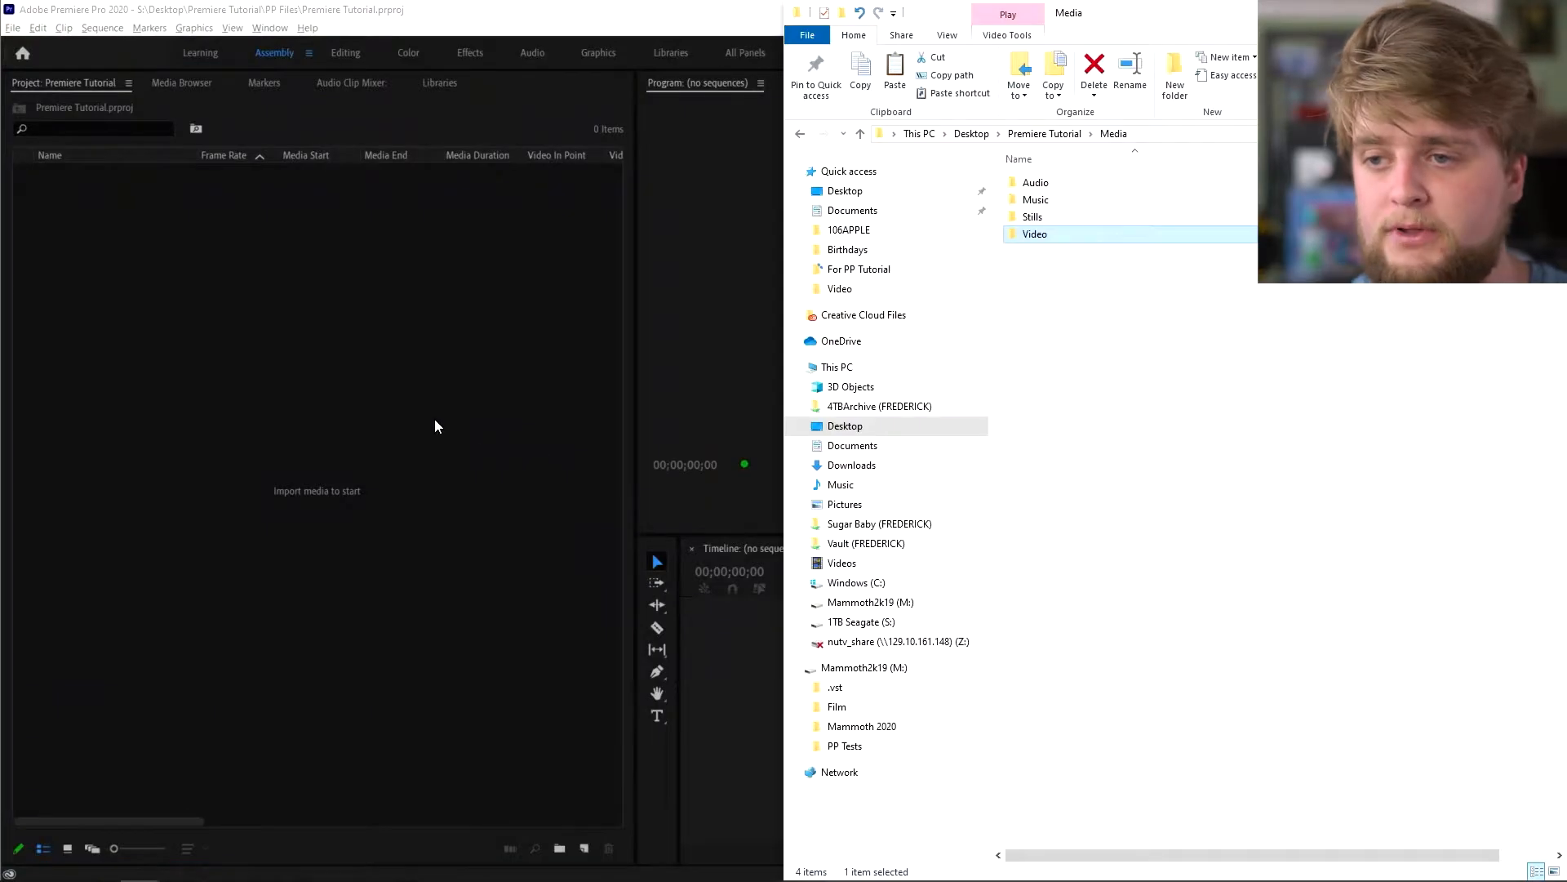
click(1034, 134)
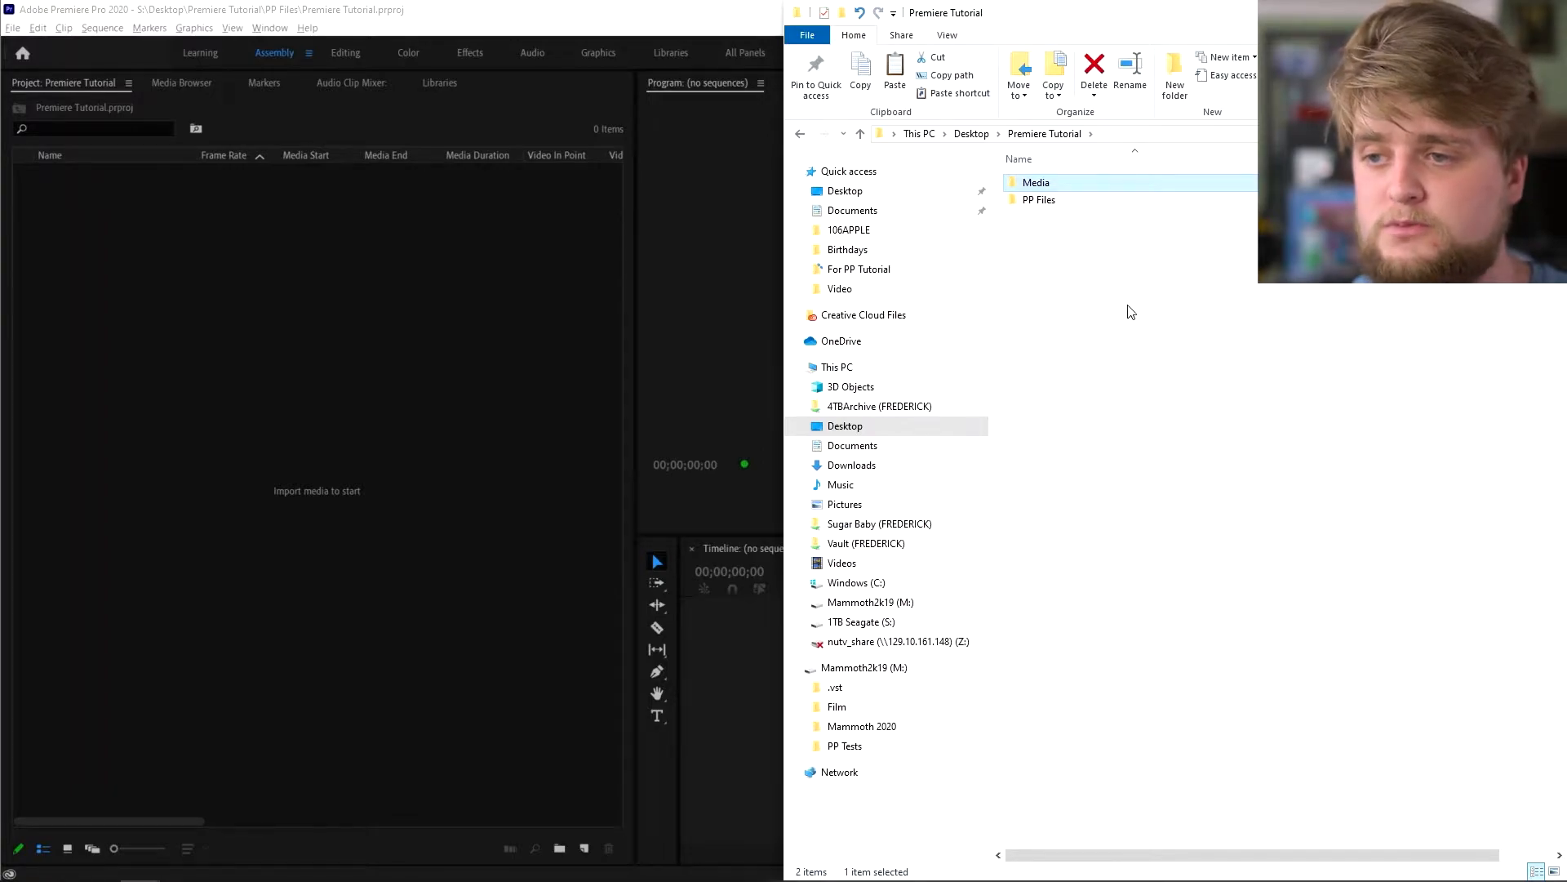
drag(1042, 184, 273, 369)
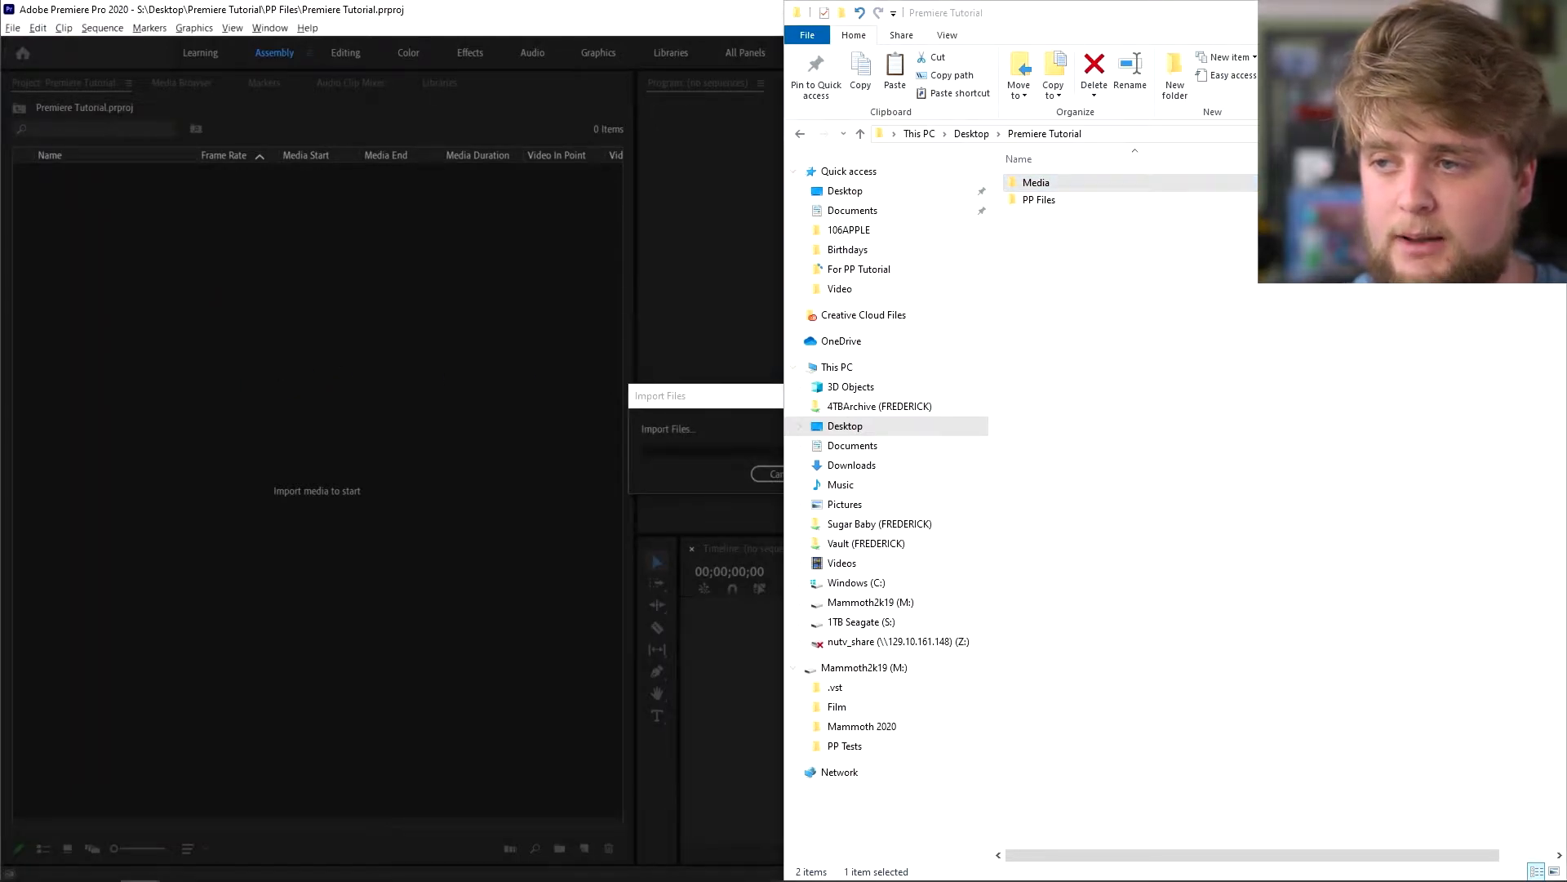
click(722, 397)
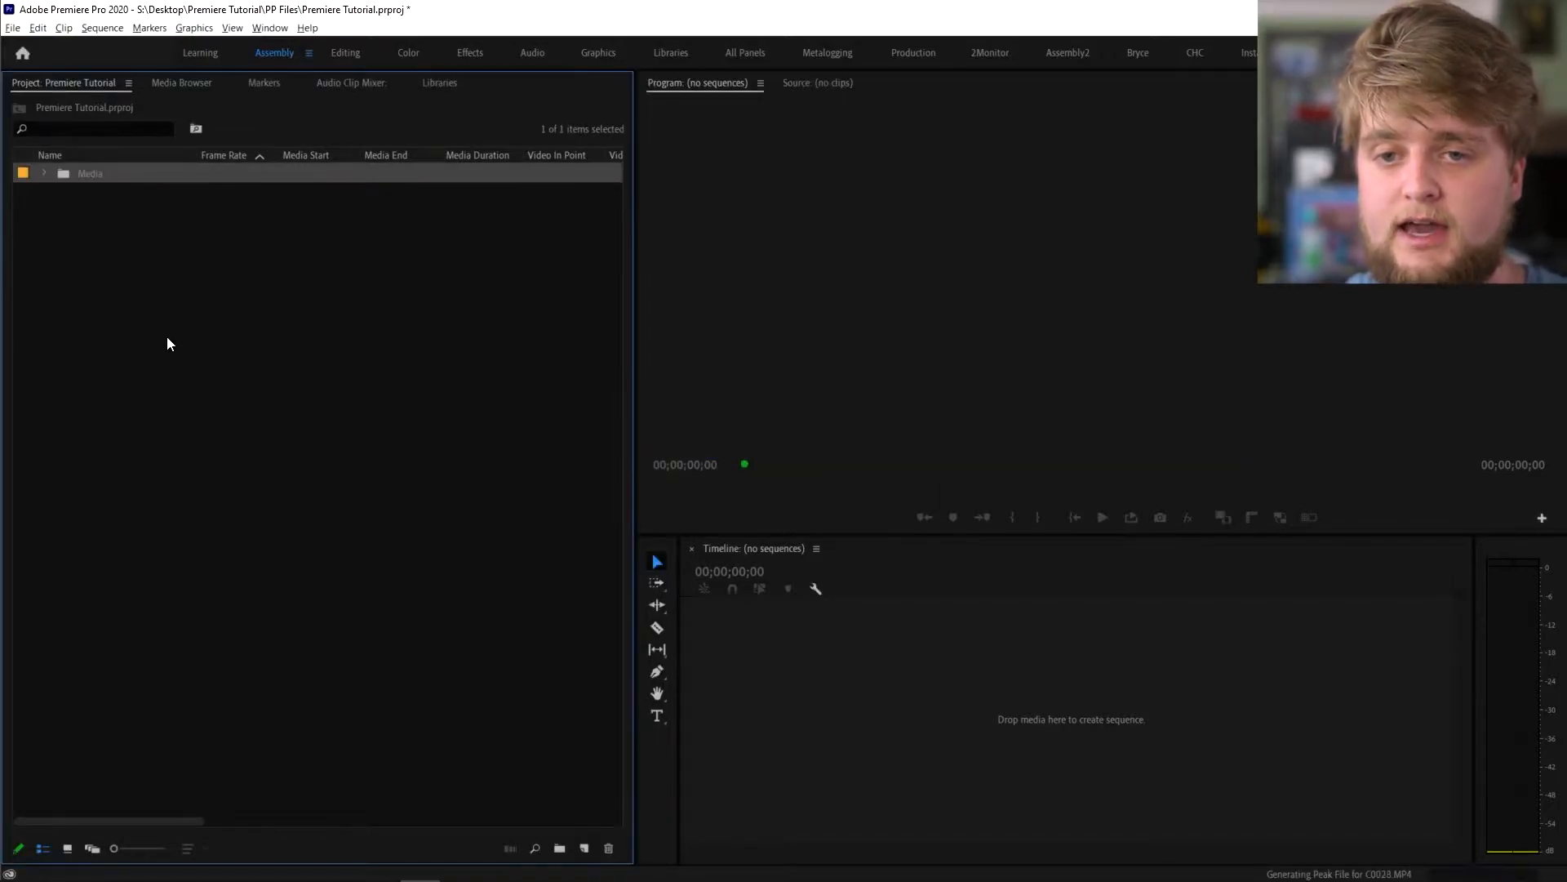
- Expand the Media bin to show the Video bin and Cable Access 12 clip, collapsing Video again
click(45, 173)
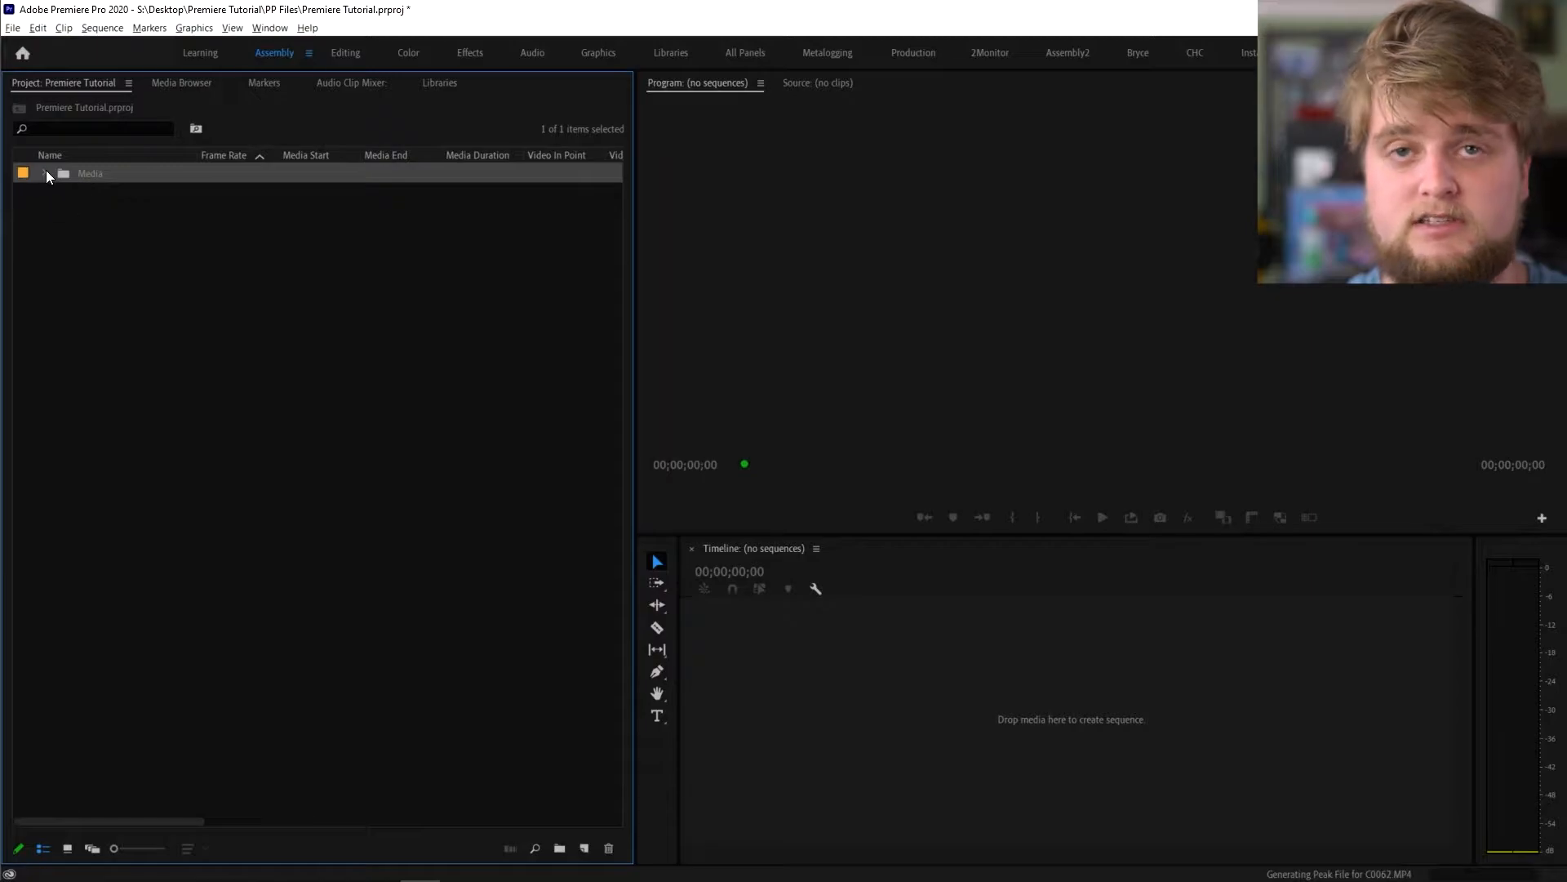
click(61, 193)
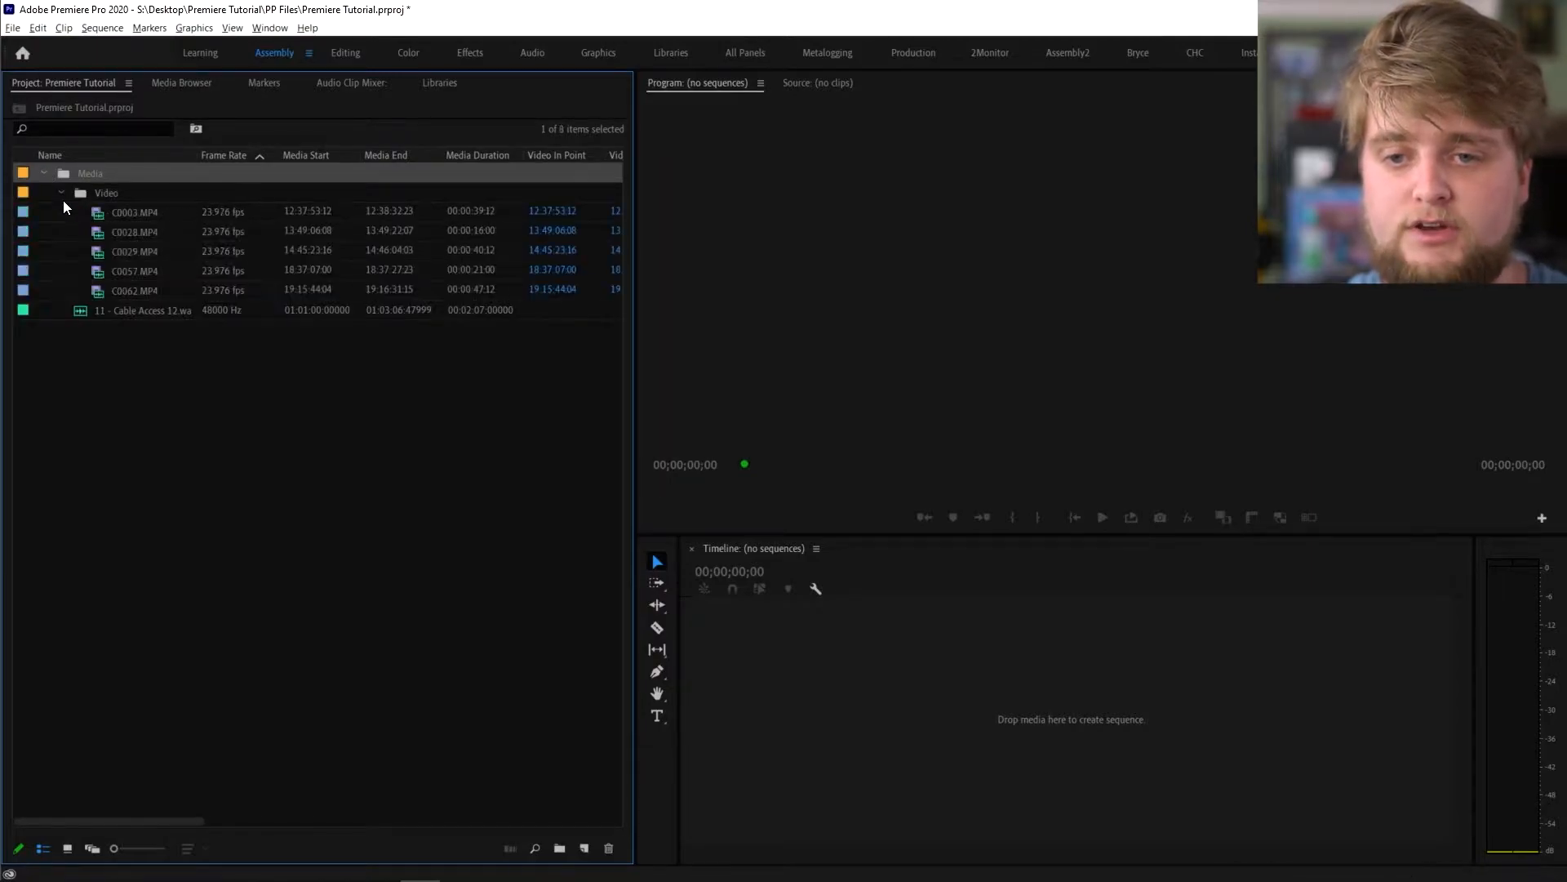
click(77, 315)
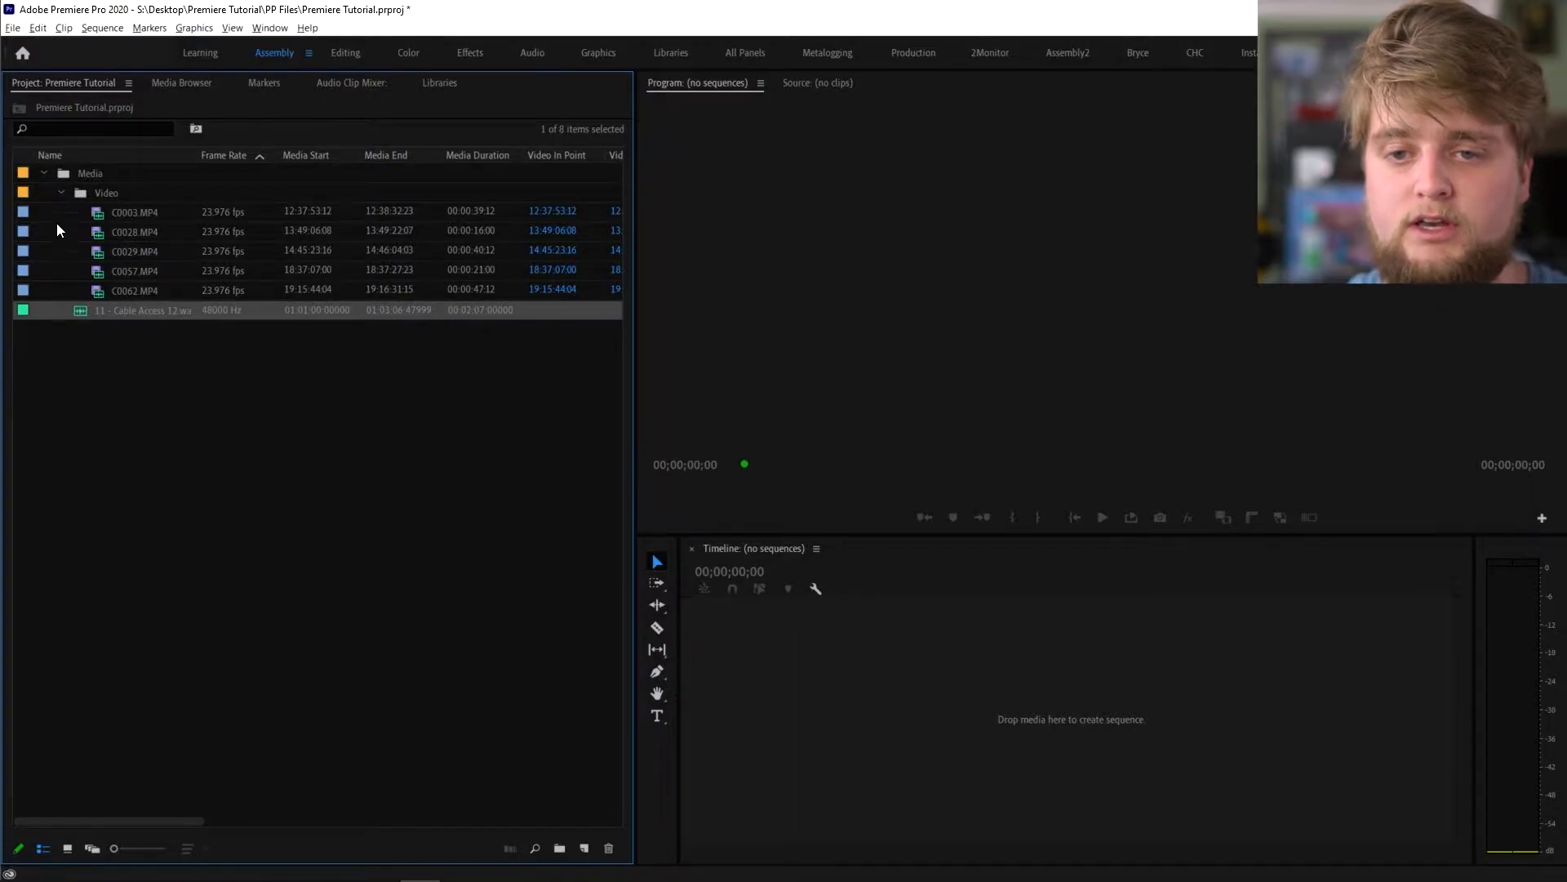
click(67, 181)
click(63, 192)
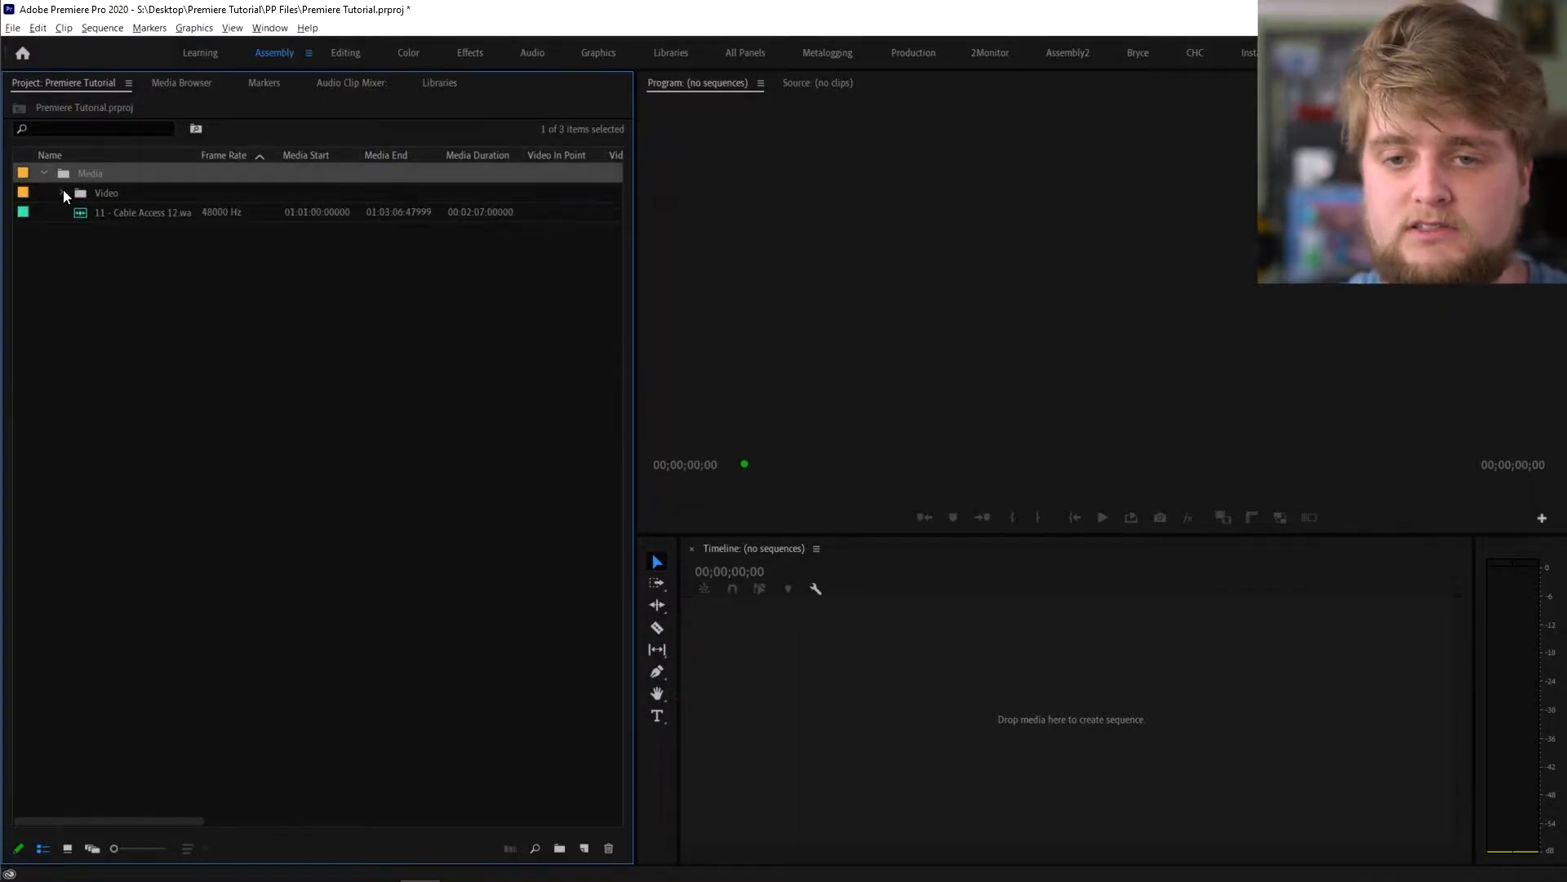
click(133, 279)
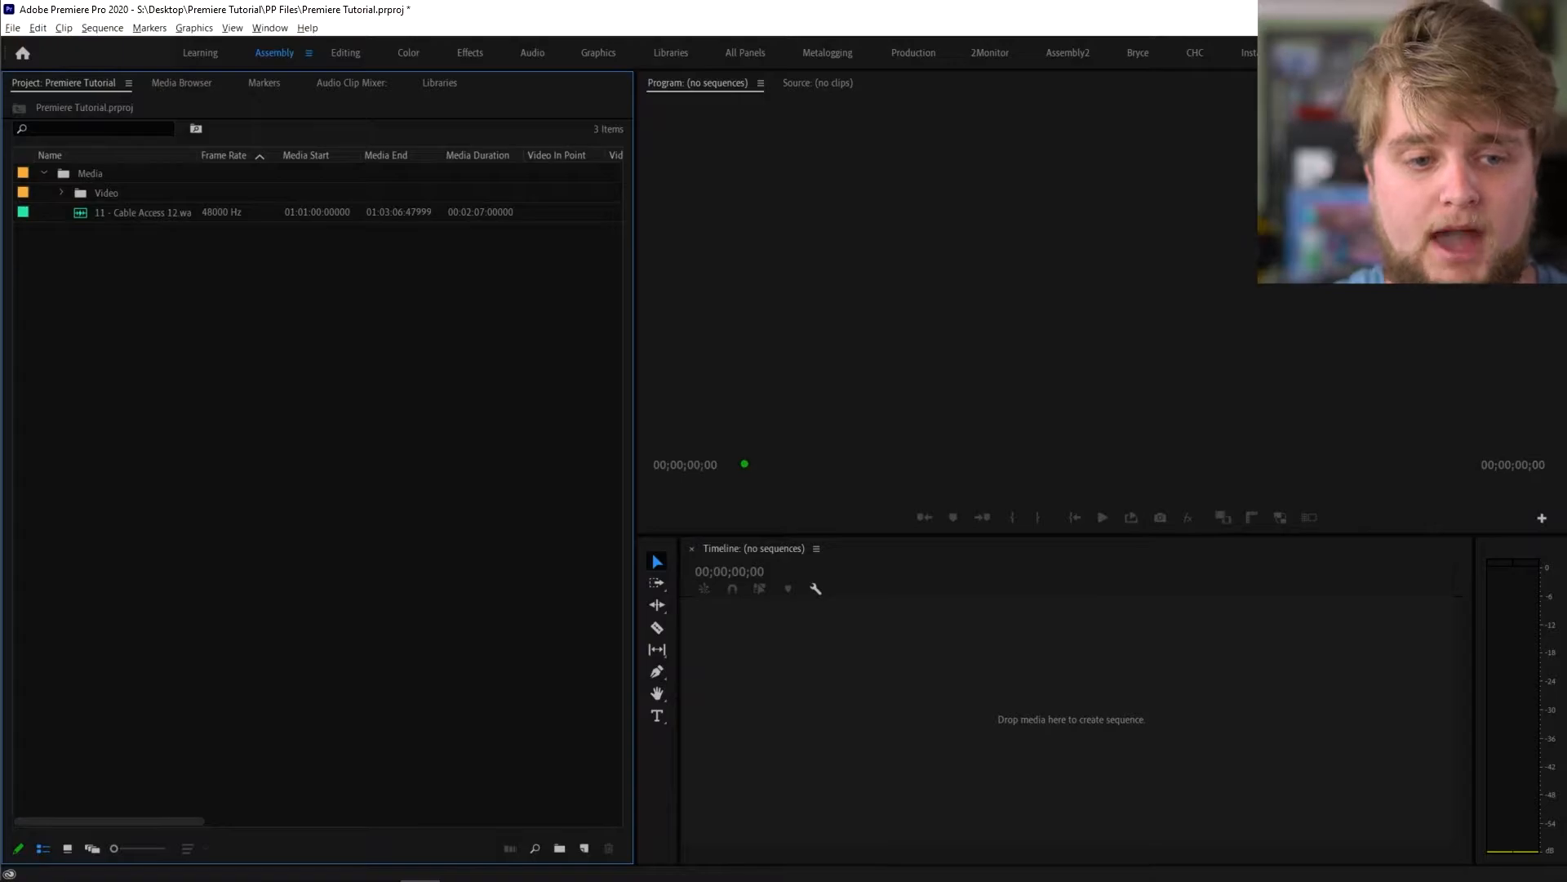
key(alt+Tab)
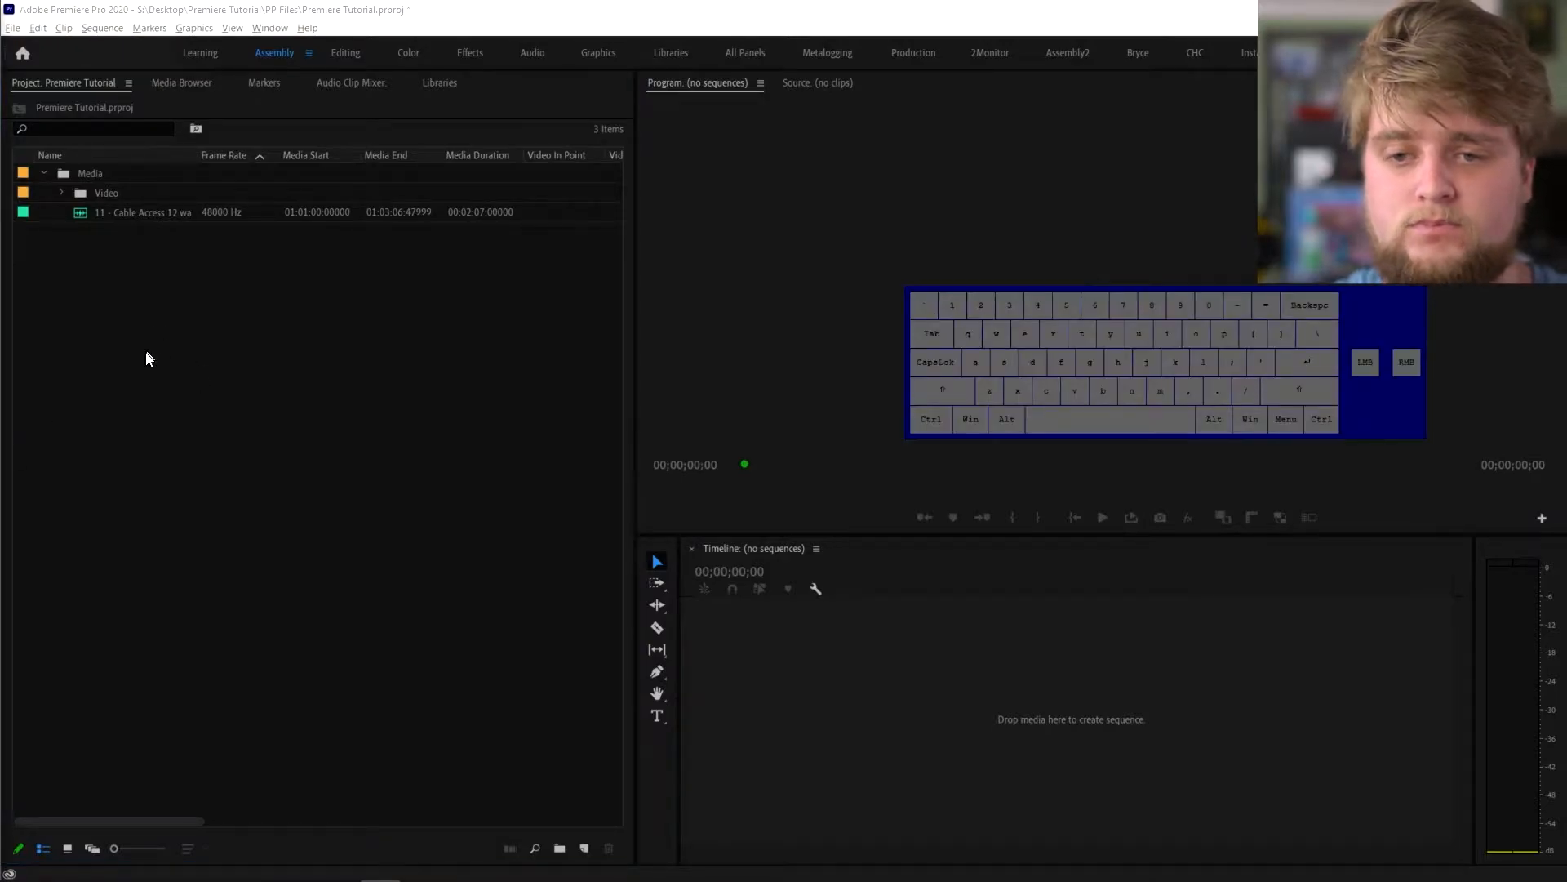
click(143, 335)
key(ctrl+b)
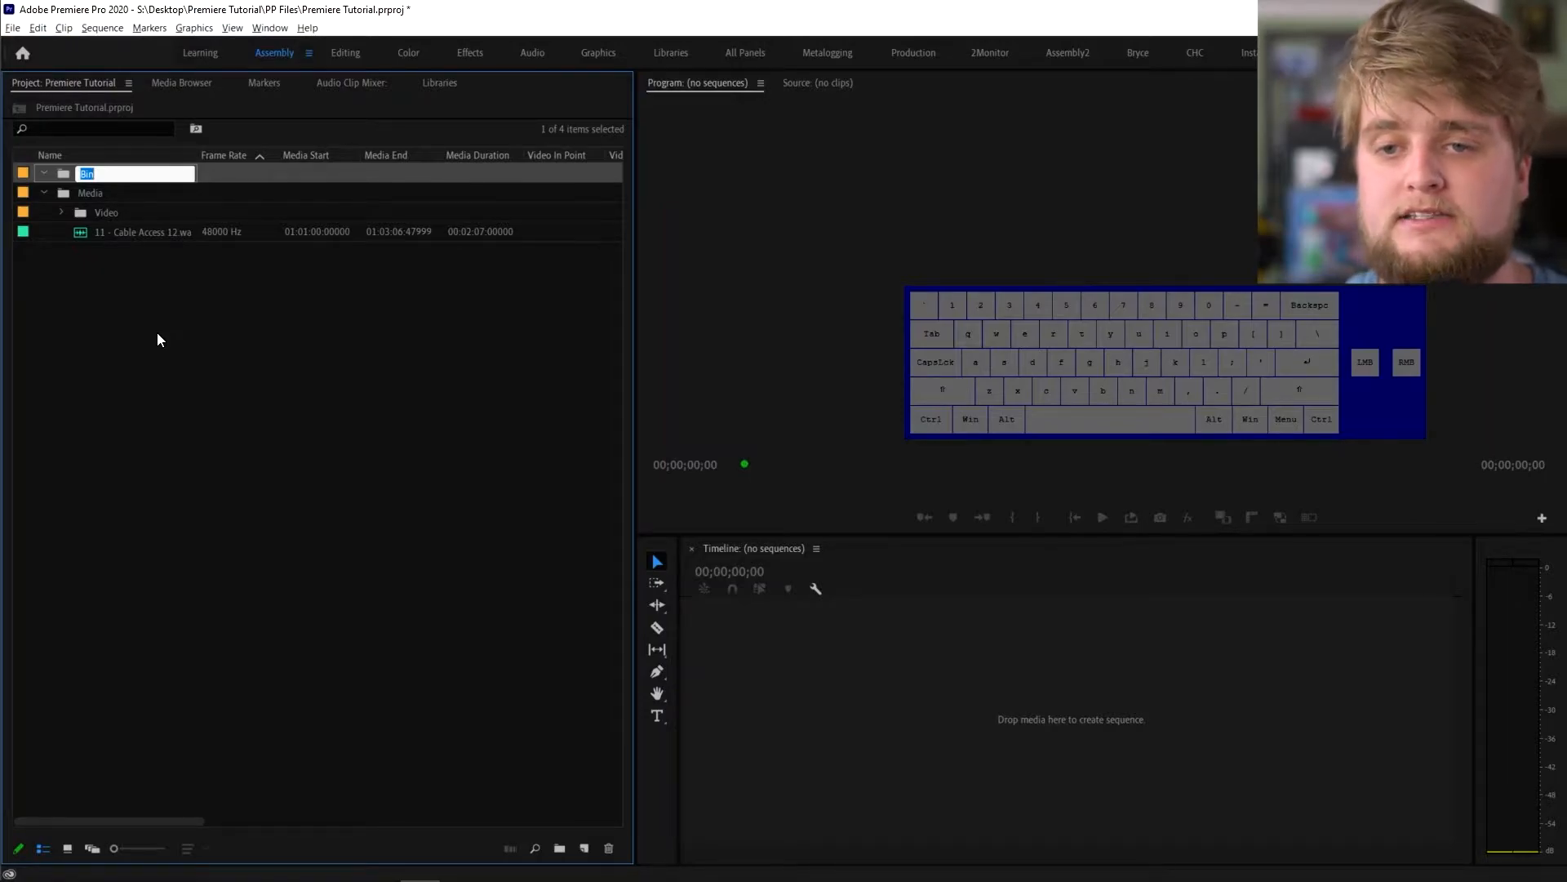
text(Music)
key(Tab)
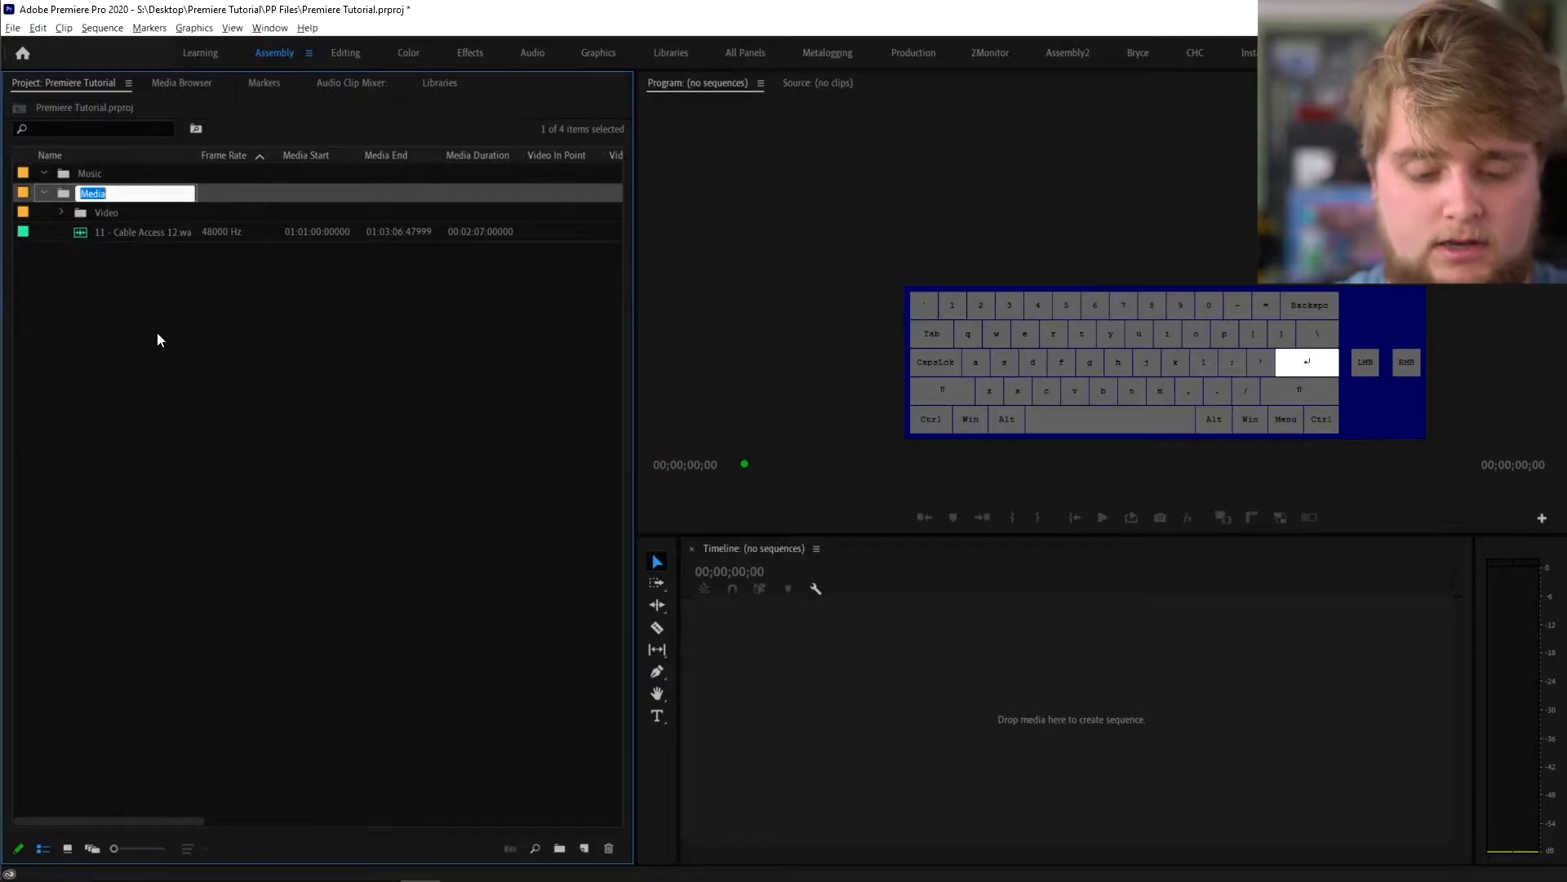
click(83, 195)
drag(82, 195, 90, 196)
click(61, 192)
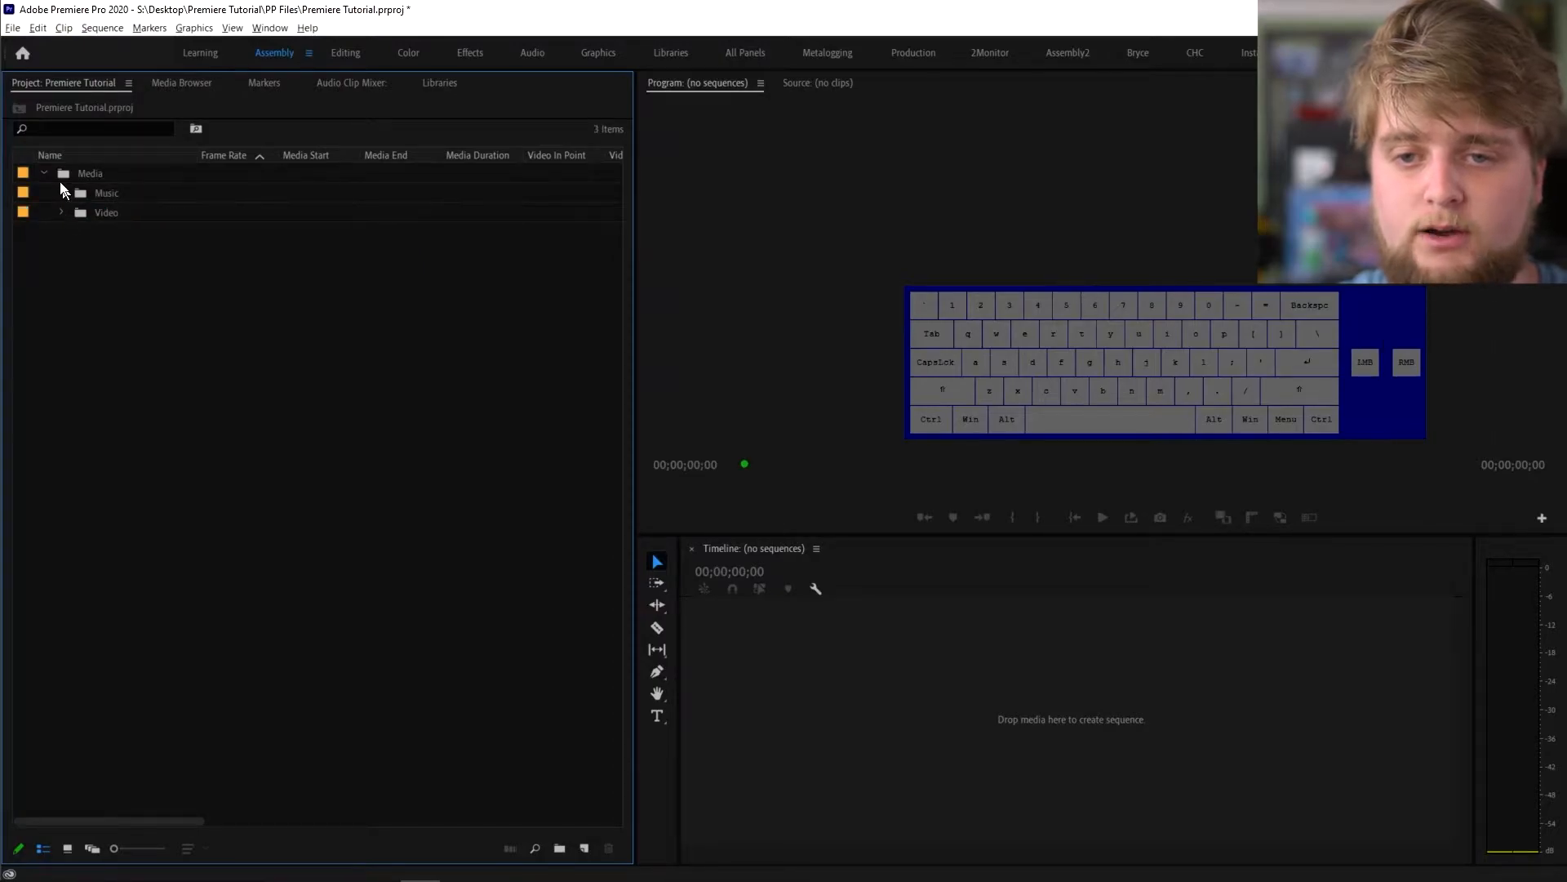
click(43, 173)
click(43, 173)
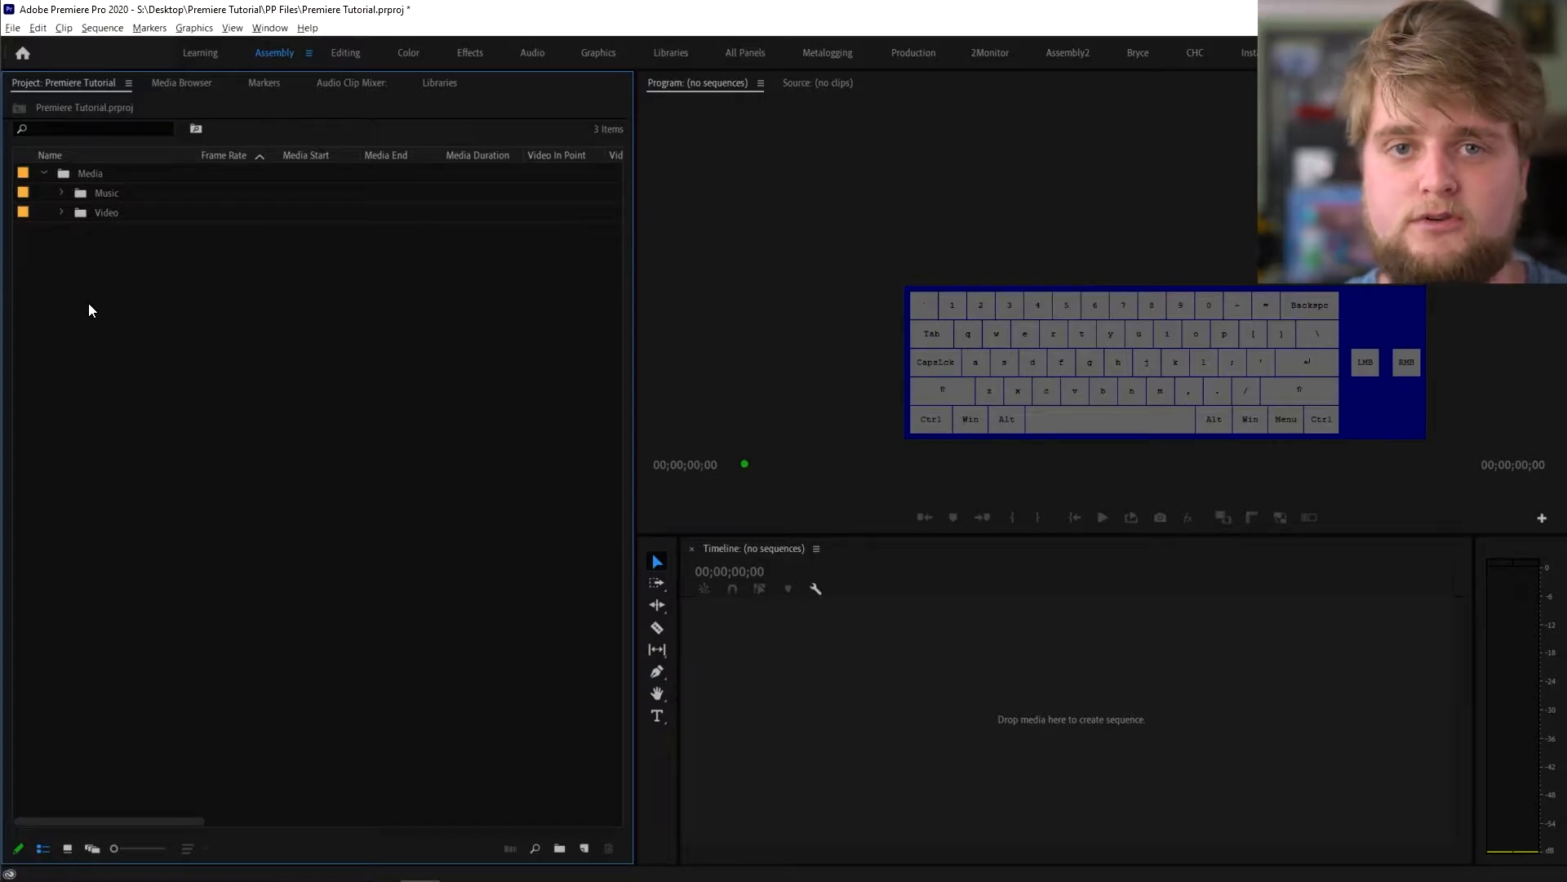
- Give the Music bin the Caribbean label colour
click(61, 193)
click(87, 196)
ctrl+click(139, 214)
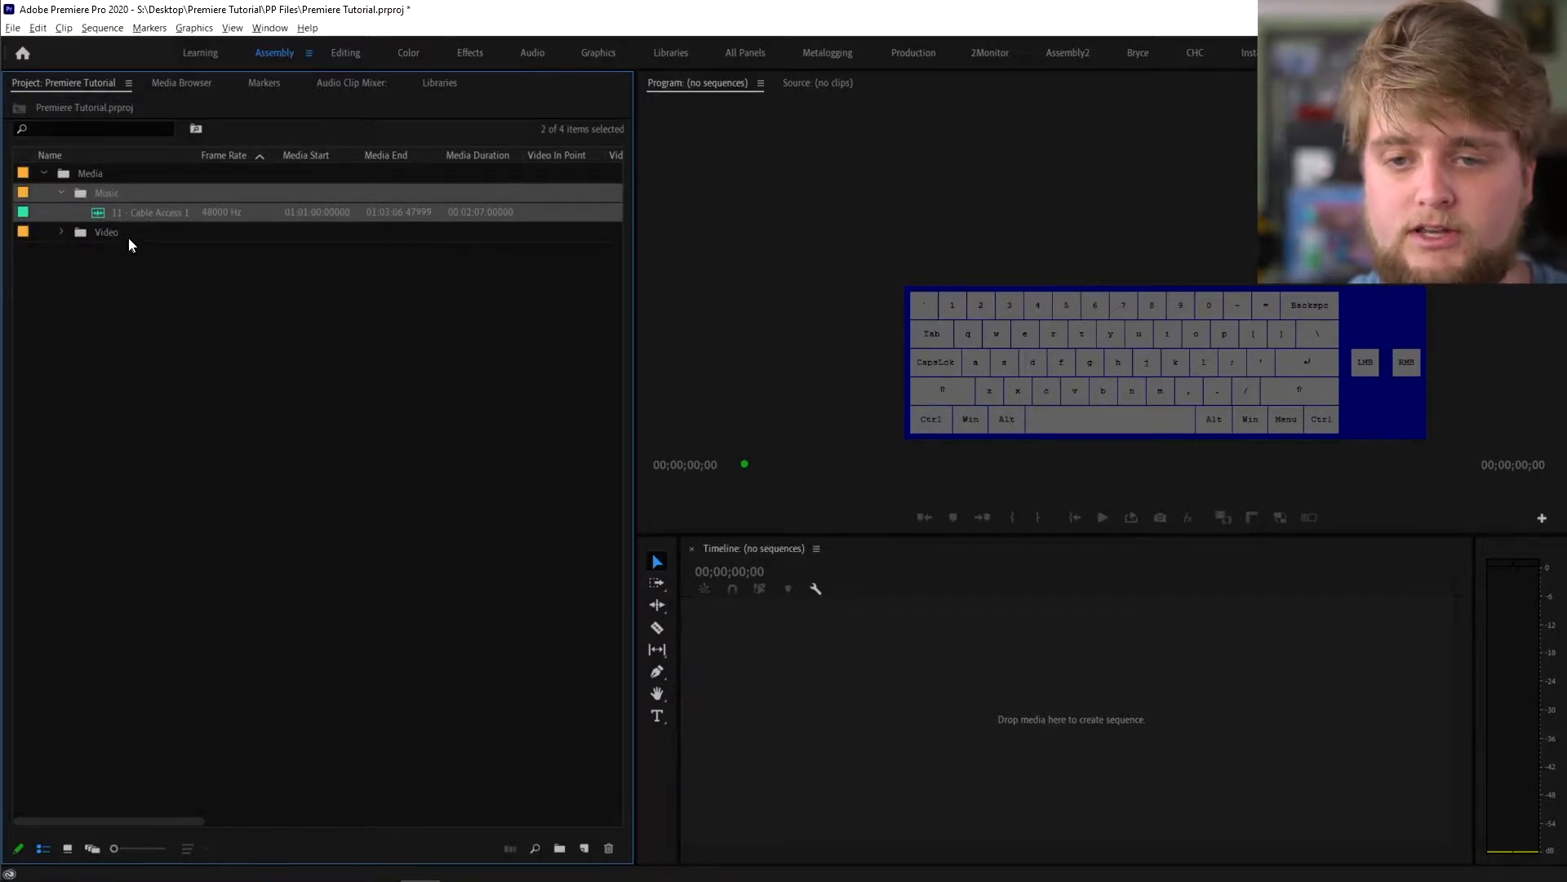
click(85, 193)
right_click(96, 193)
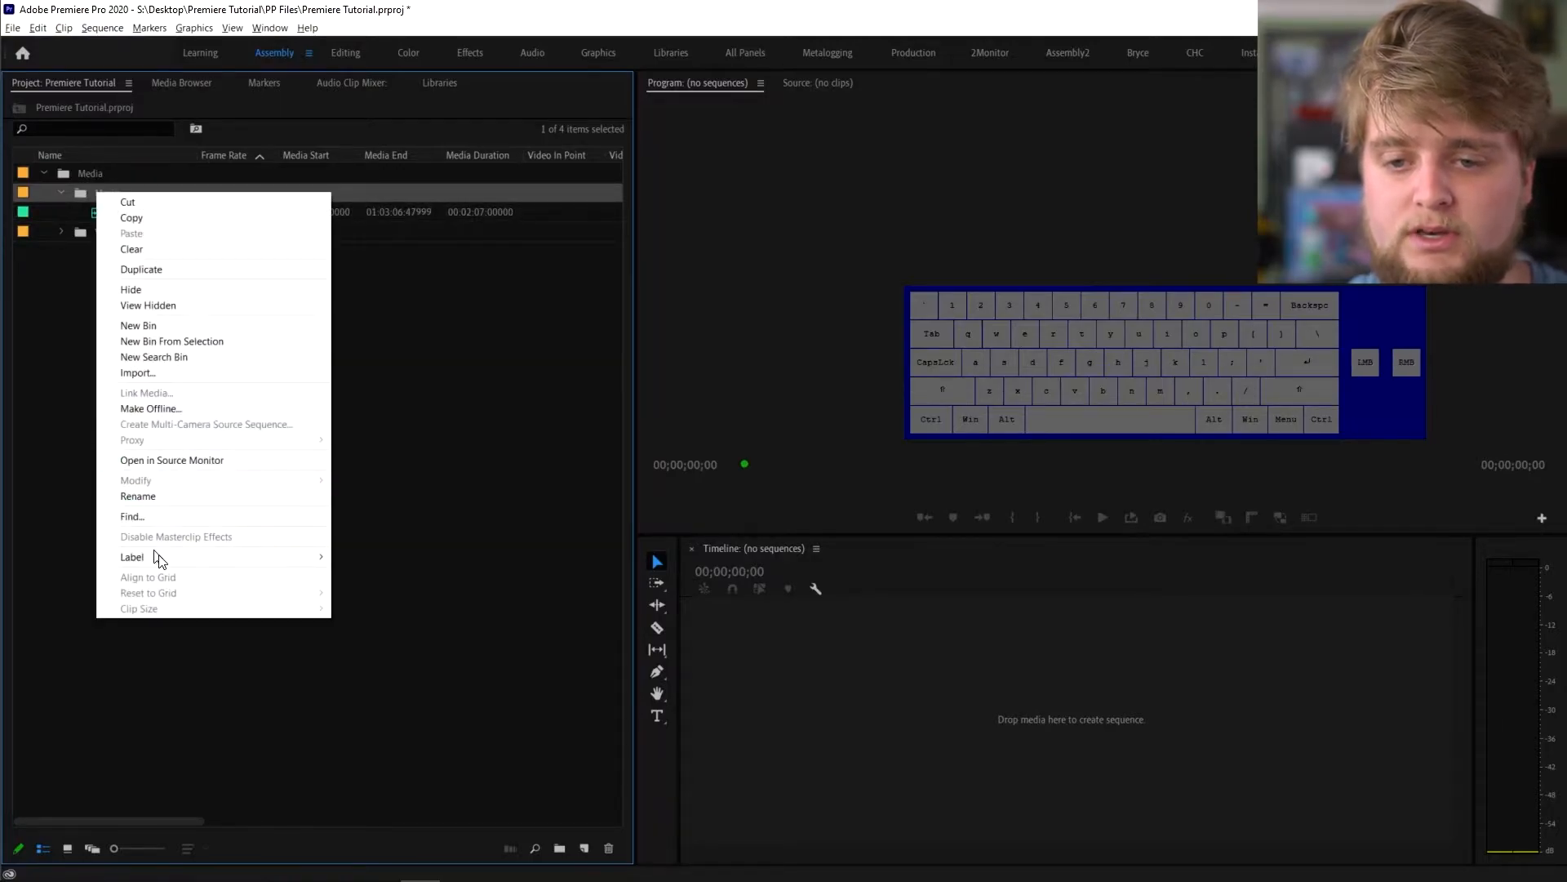
mouse_move(193, 565)
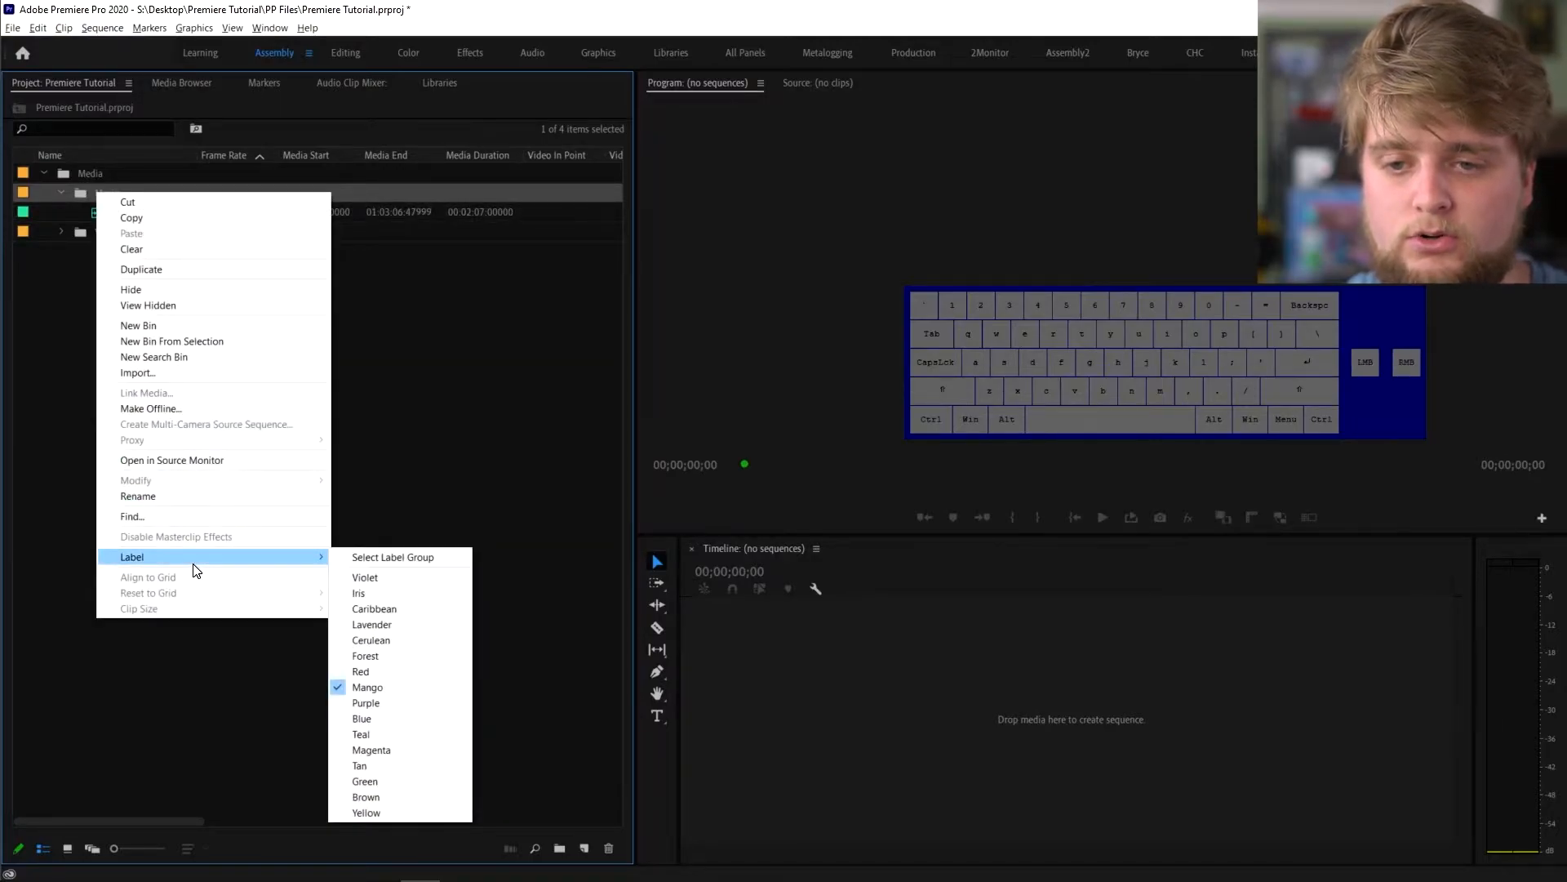
click(394, 611)
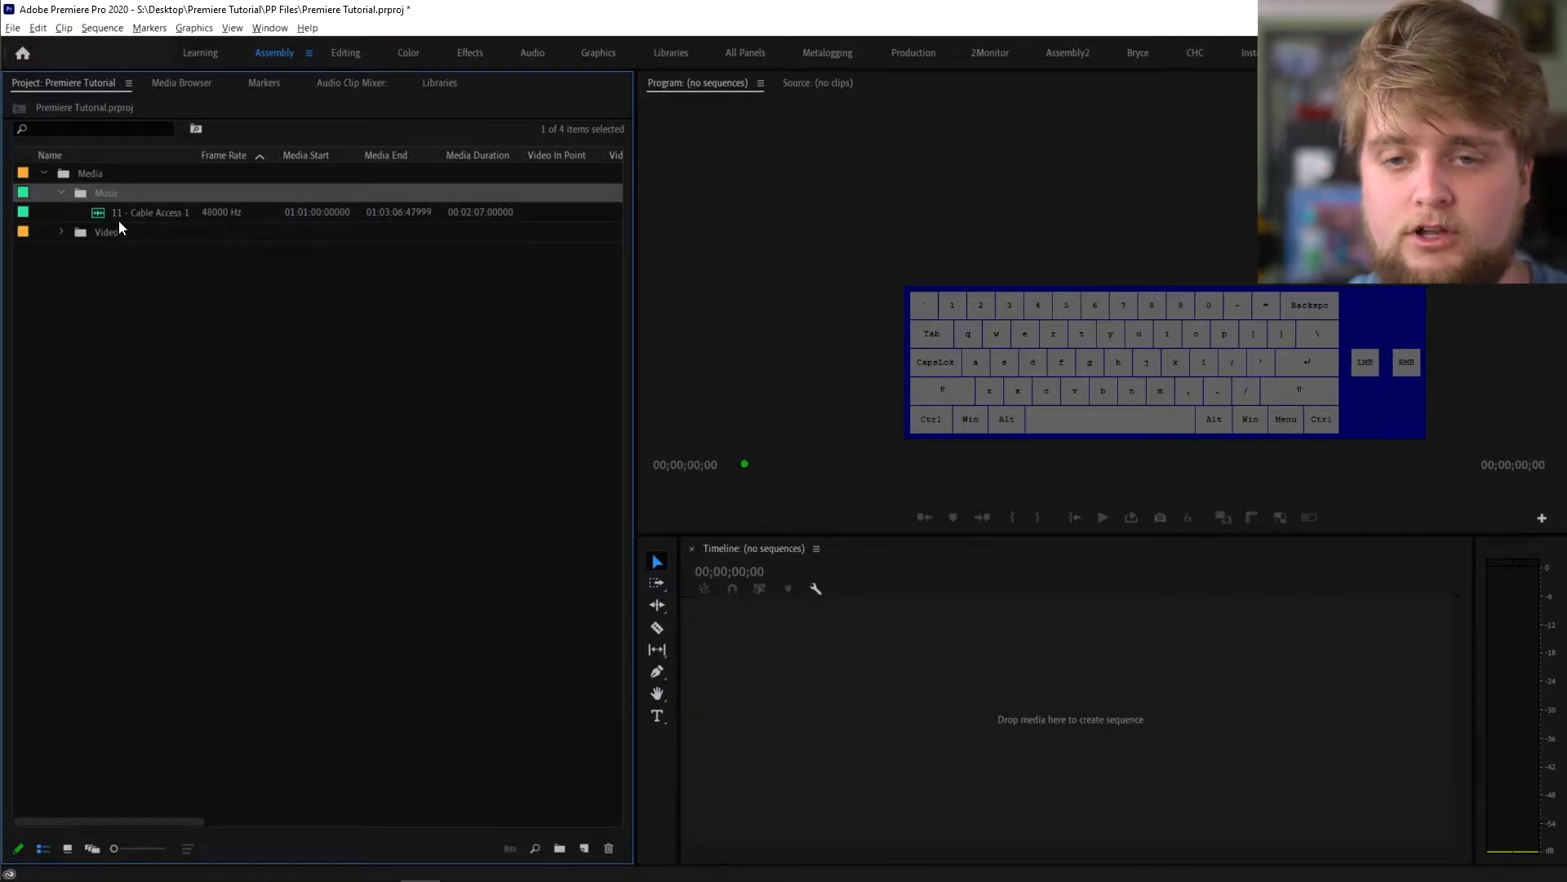
click(61, 192)
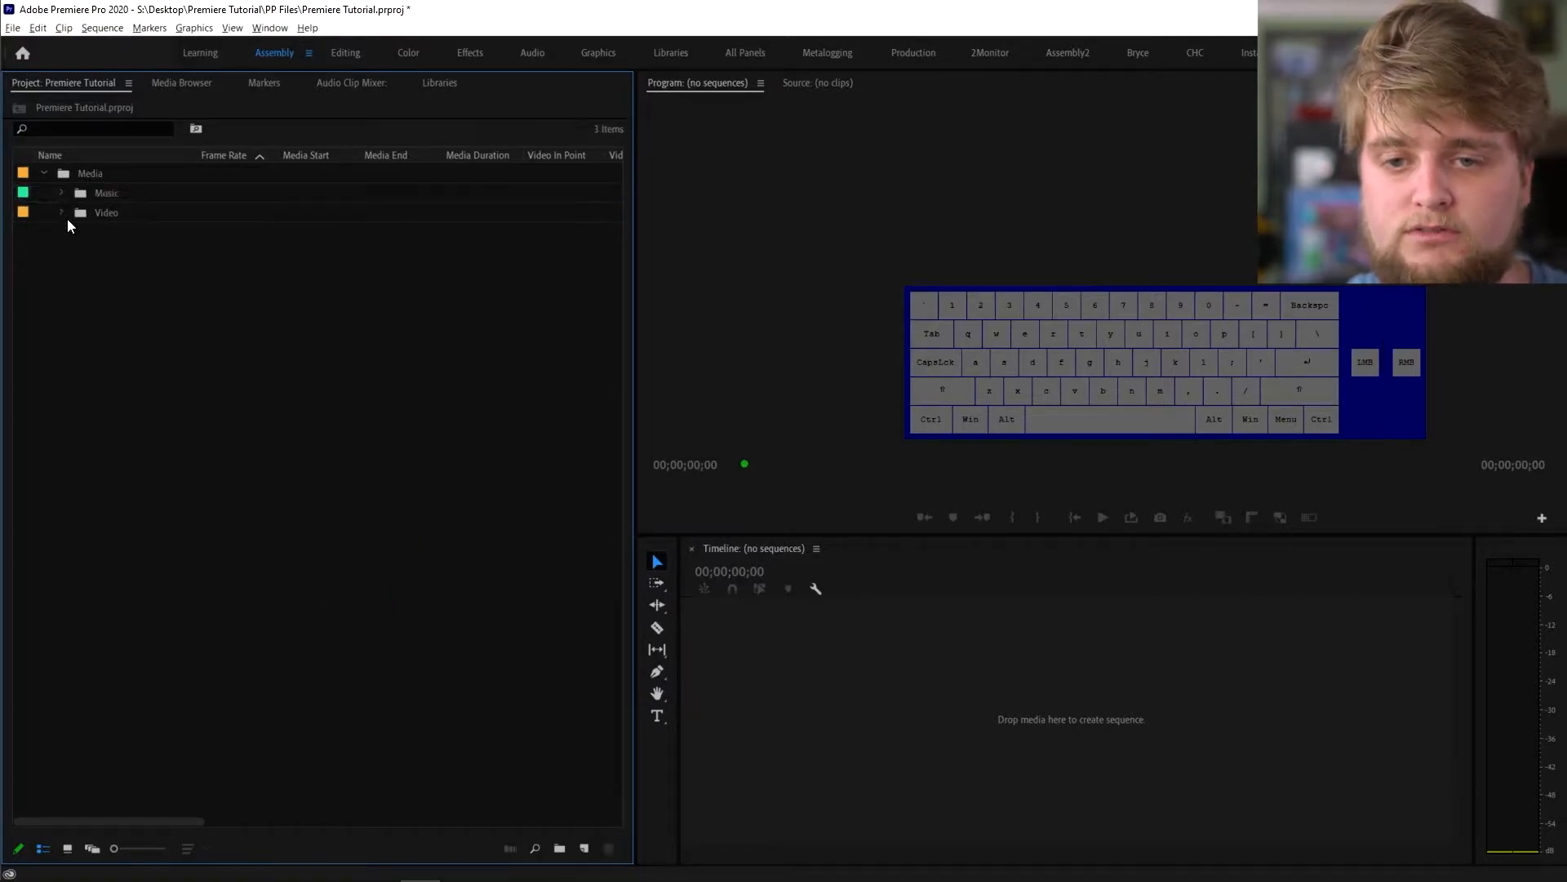
- Give the Video bin the Iris label colour
click(64, 213)
right_click(121, 251)
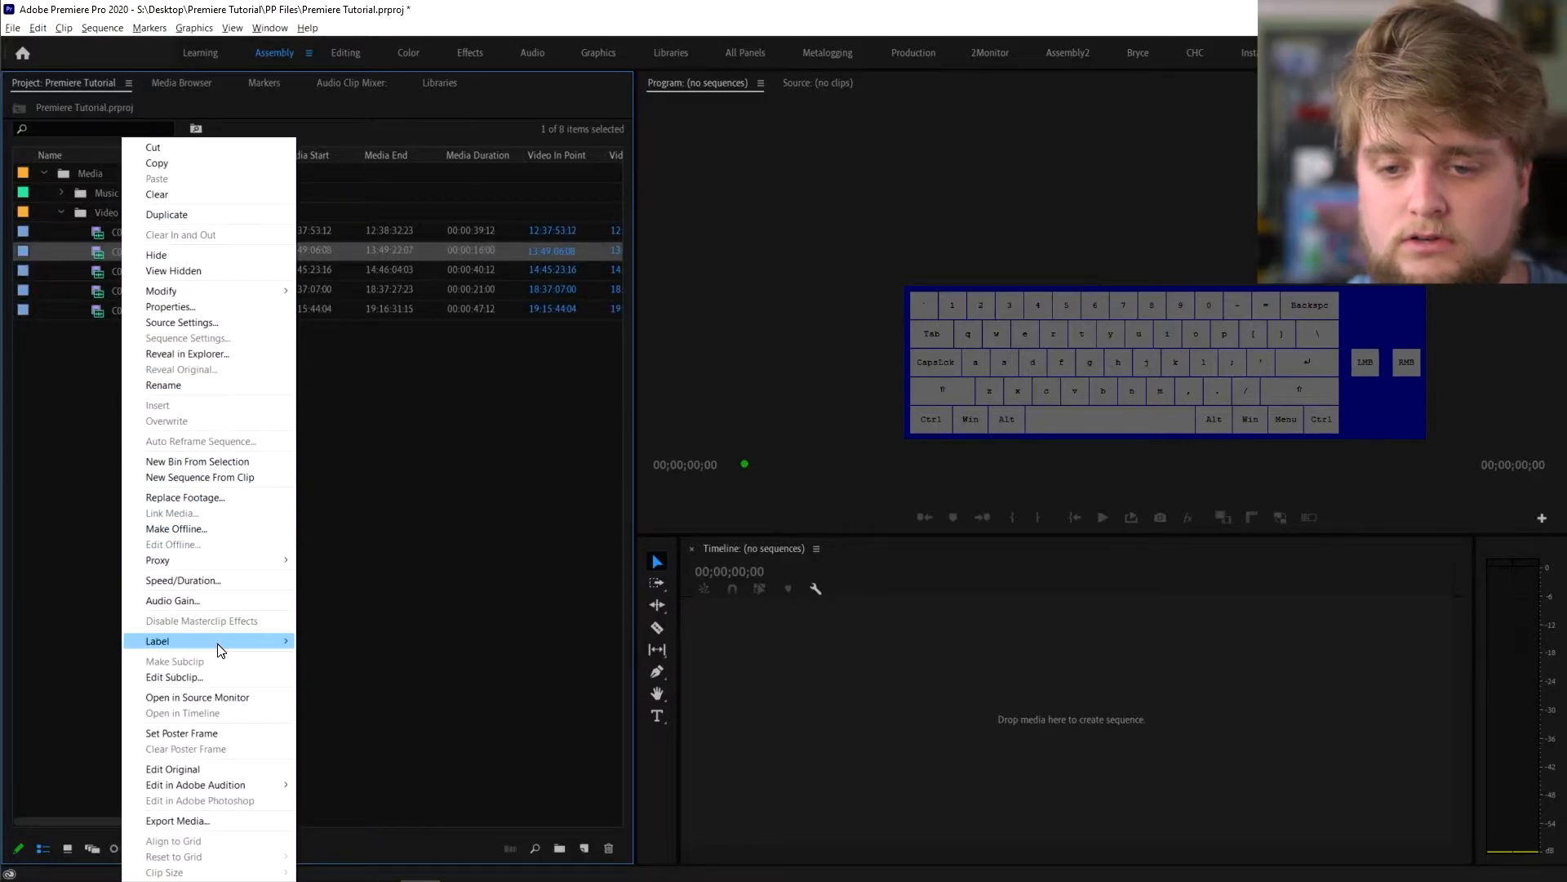
click(67, 352)
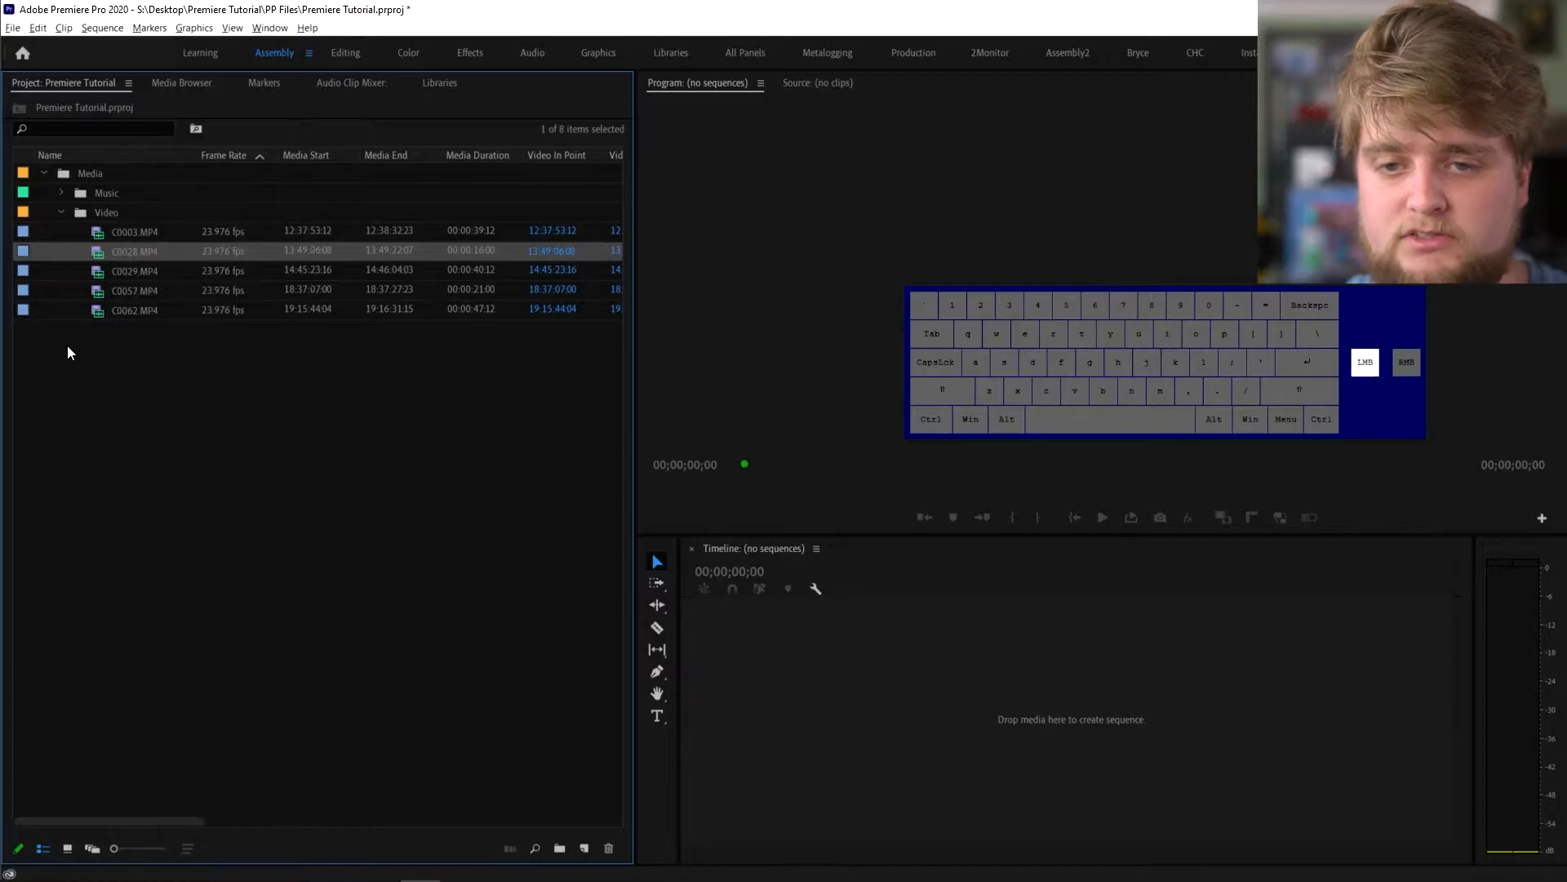
click(88, 214)
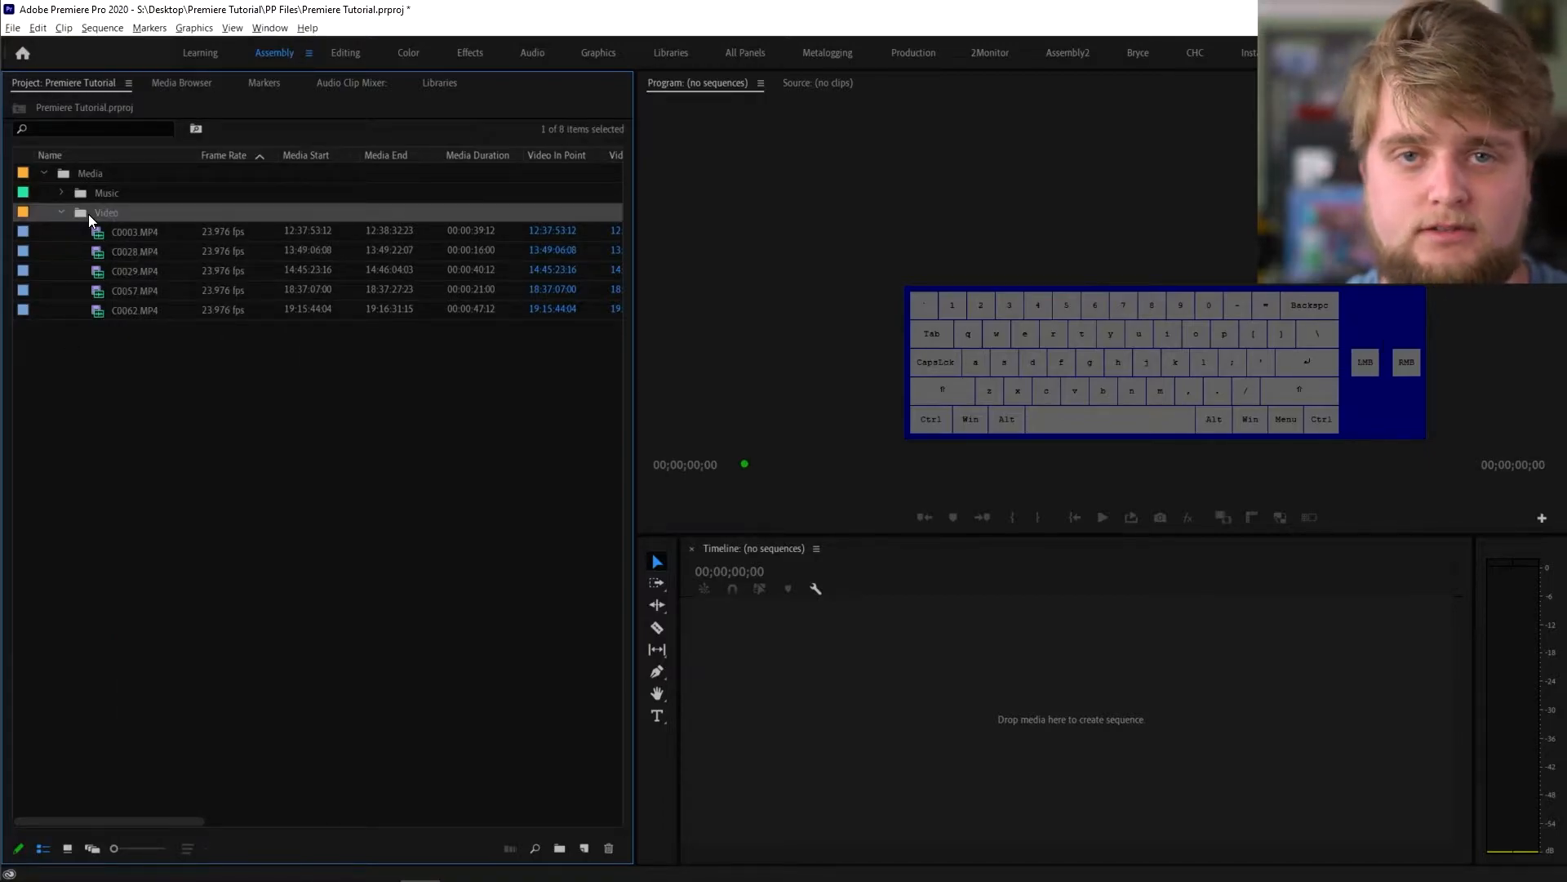
right_click(88, 214)
mouse_move(203, 579)
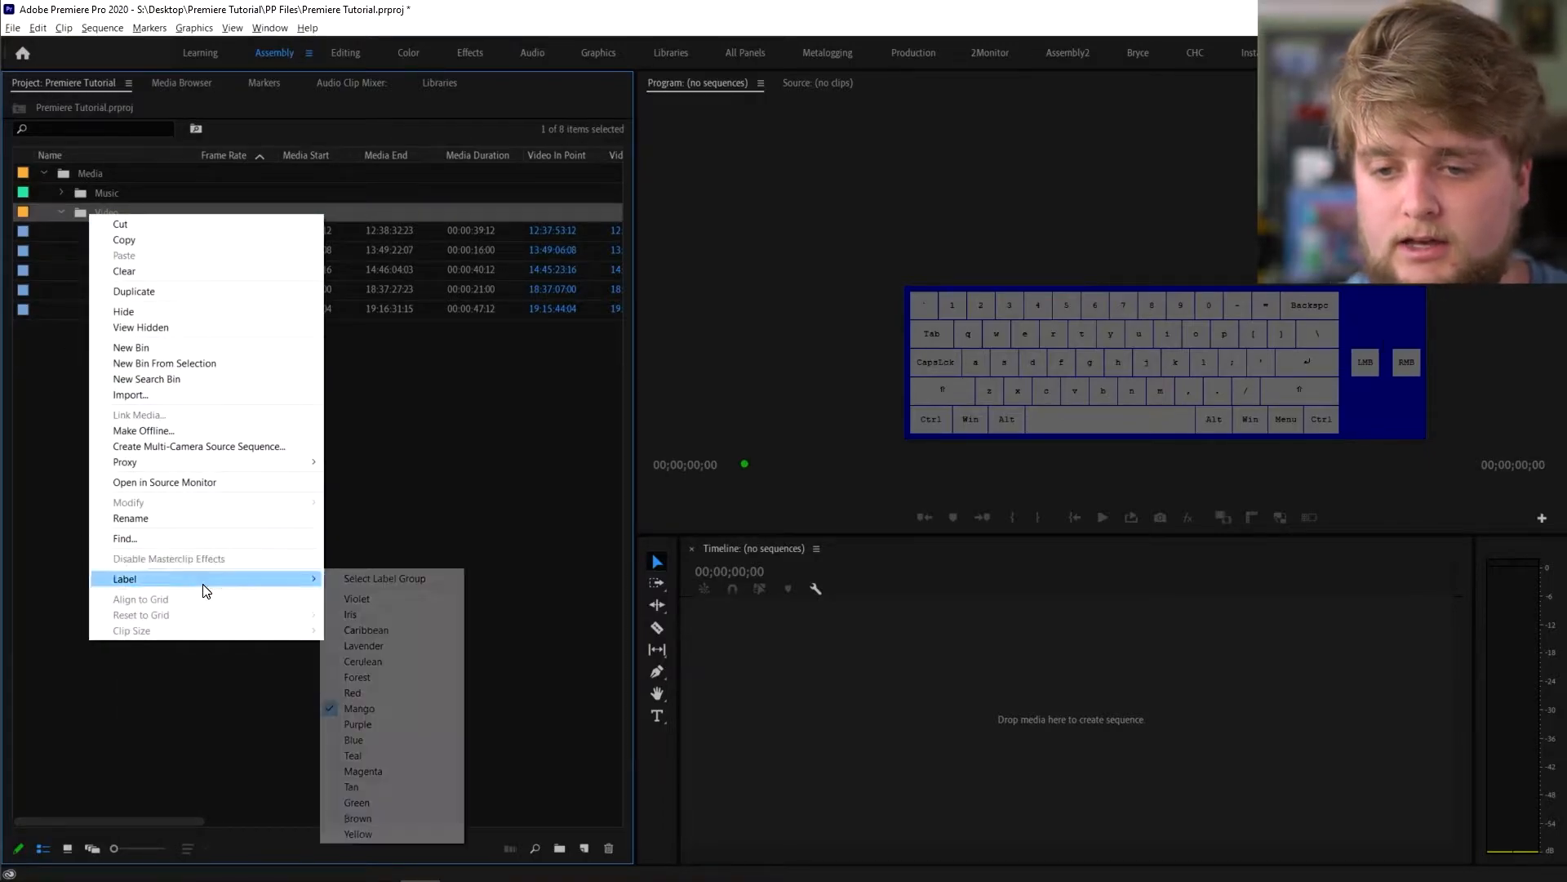
click(384, 612)
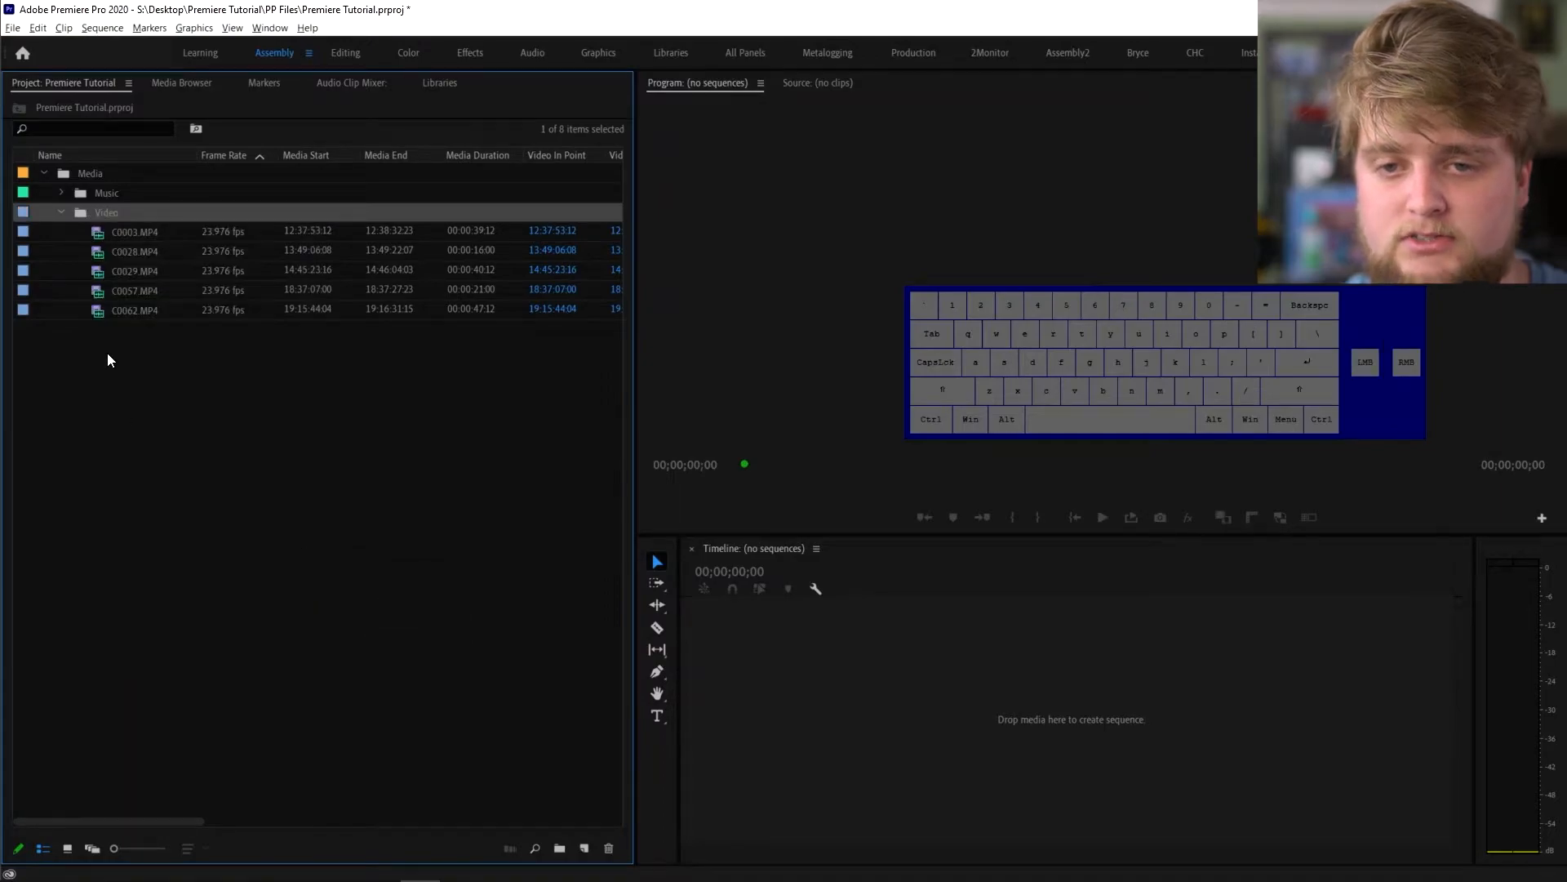
click(62, 211)
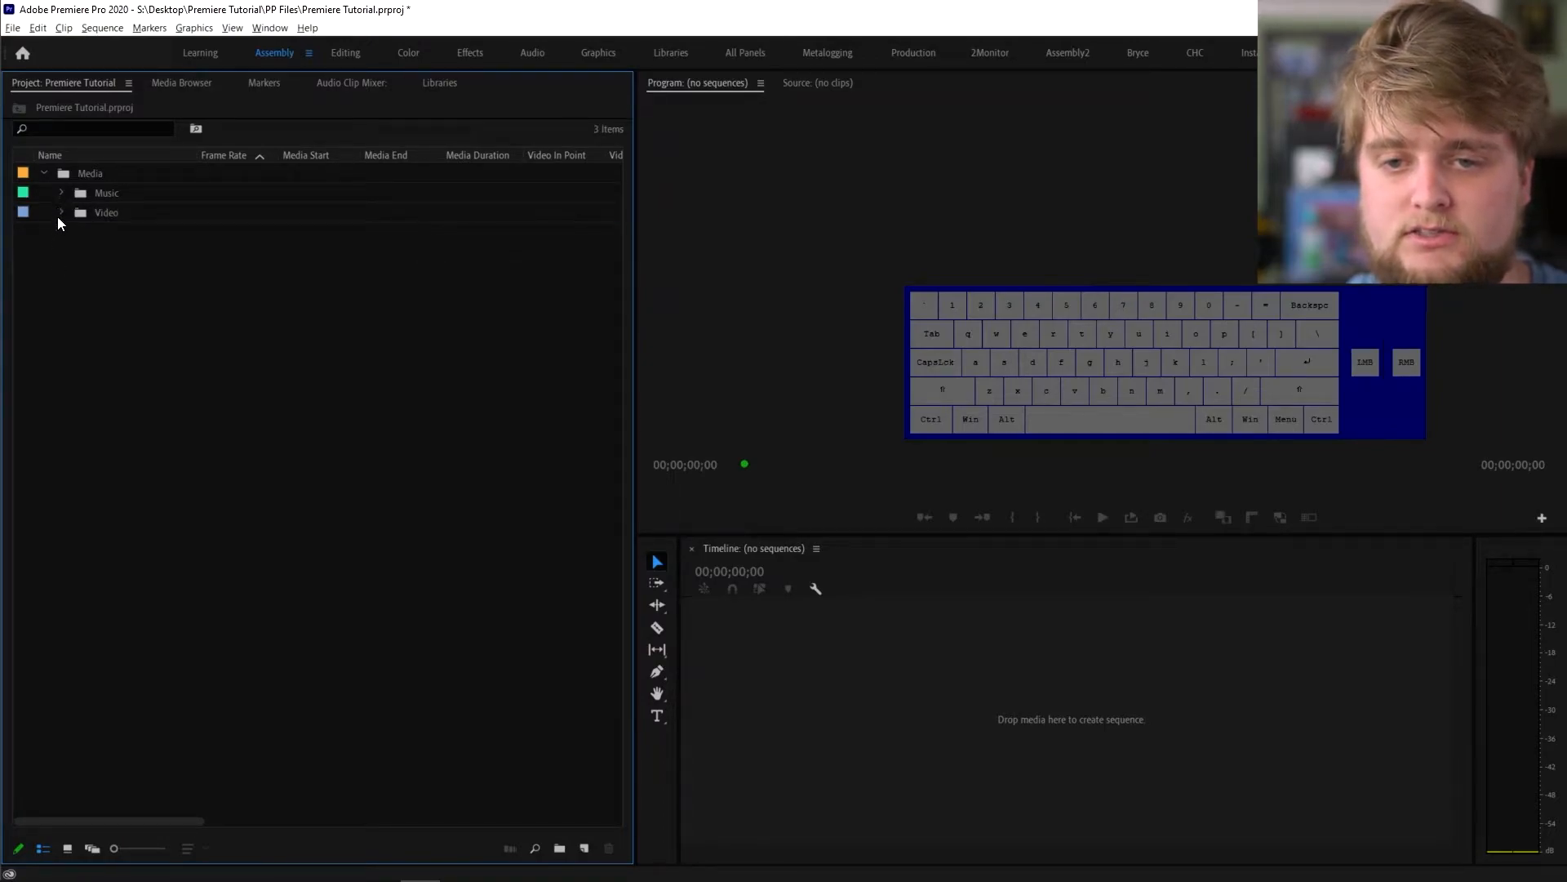
click(61, 212)
- Label clips C0028 and C0029 Purple
click(62, 193)
click(61, 193)
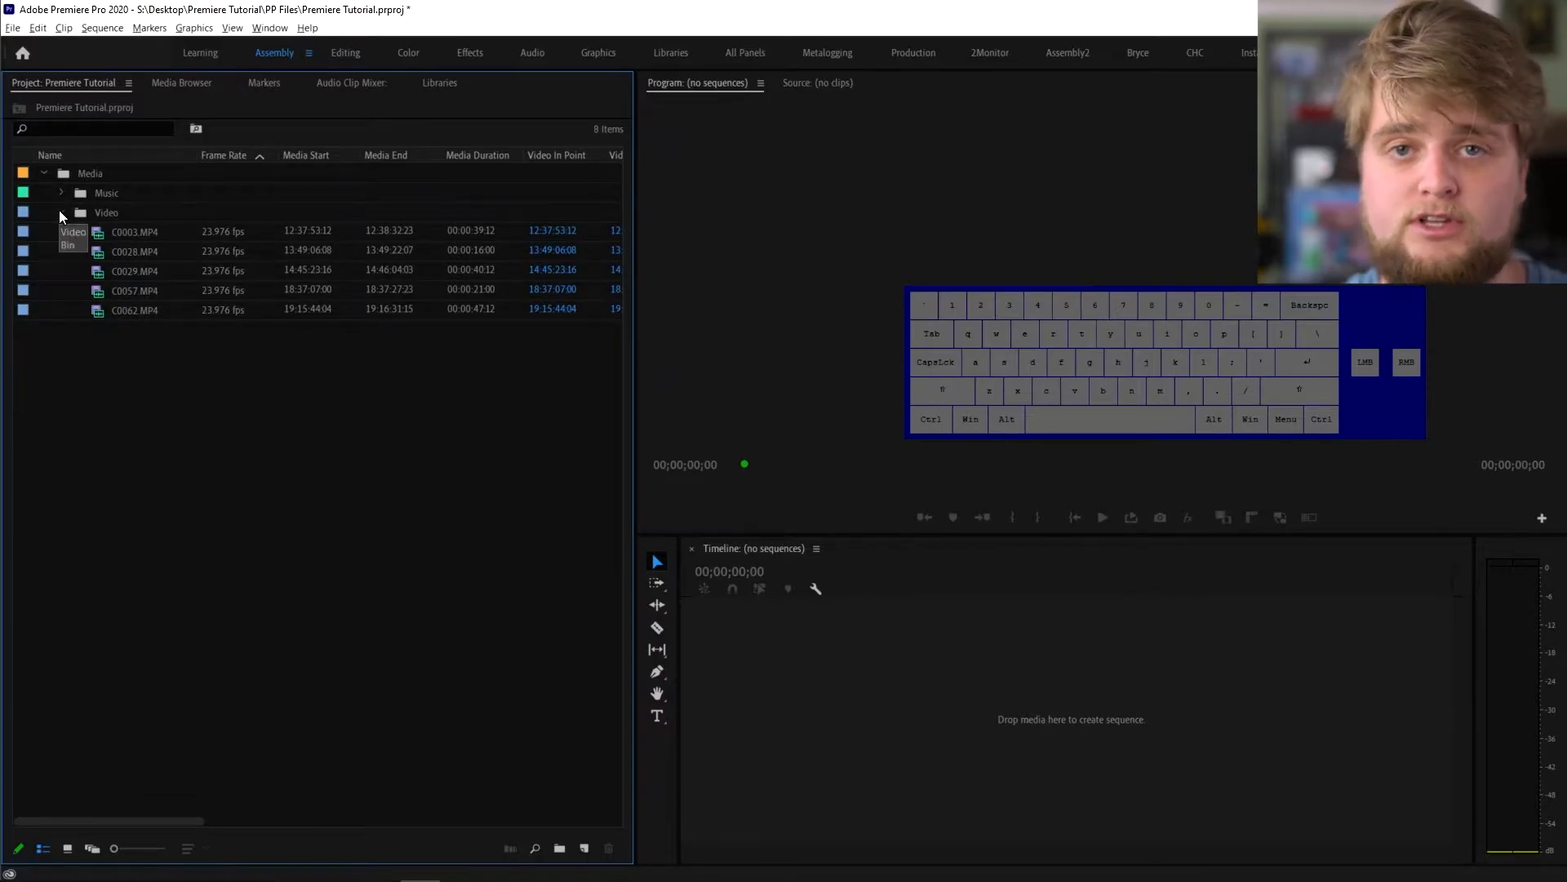
click(137, 253)
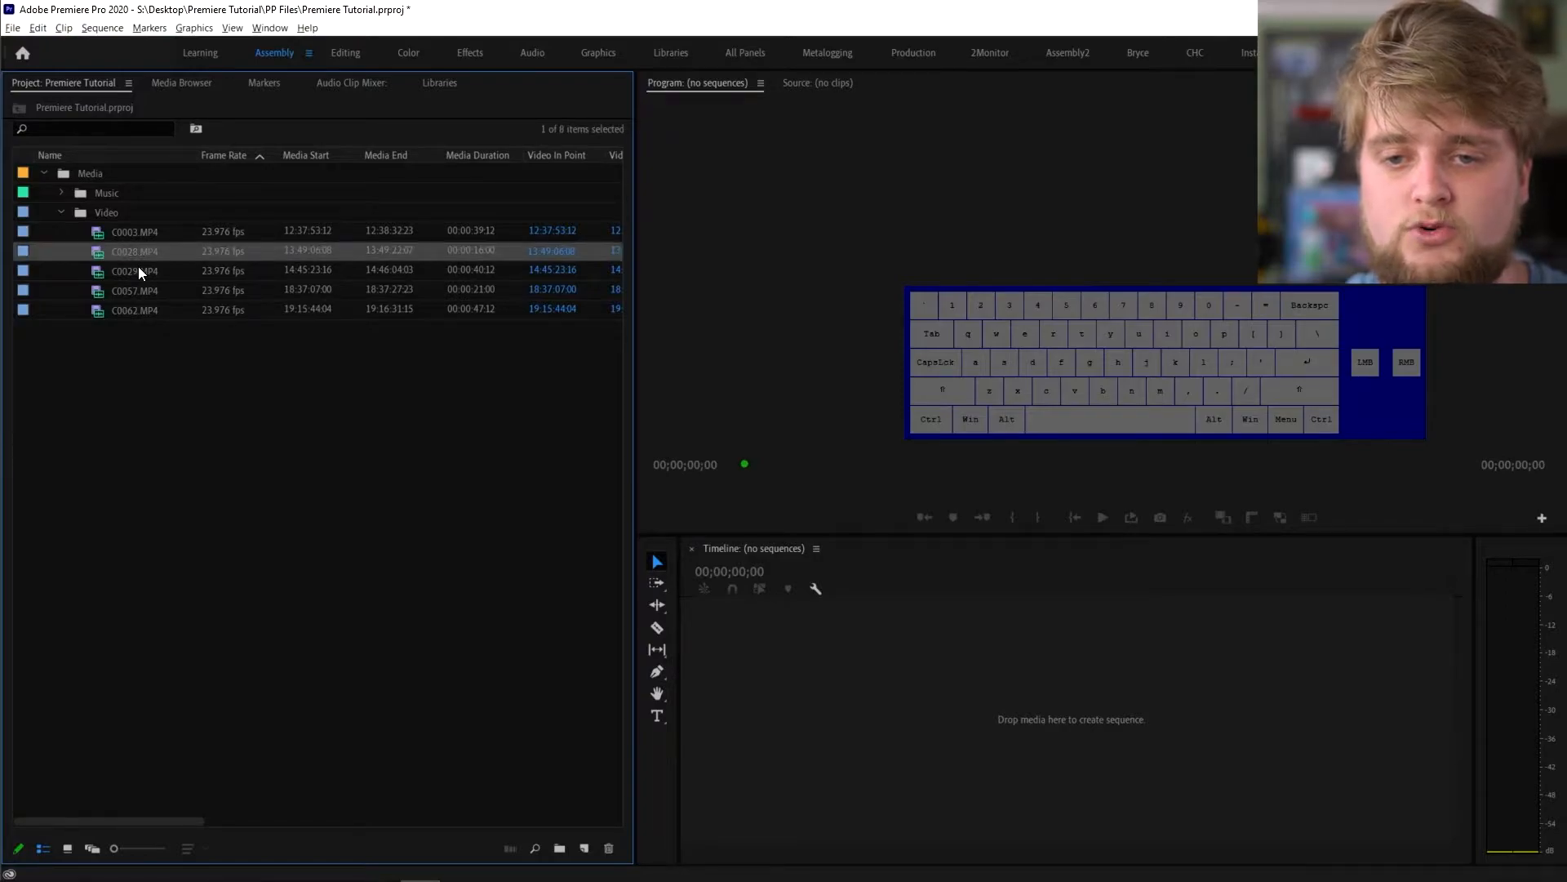
click(138, 268)
ctrl+click(144, 251)
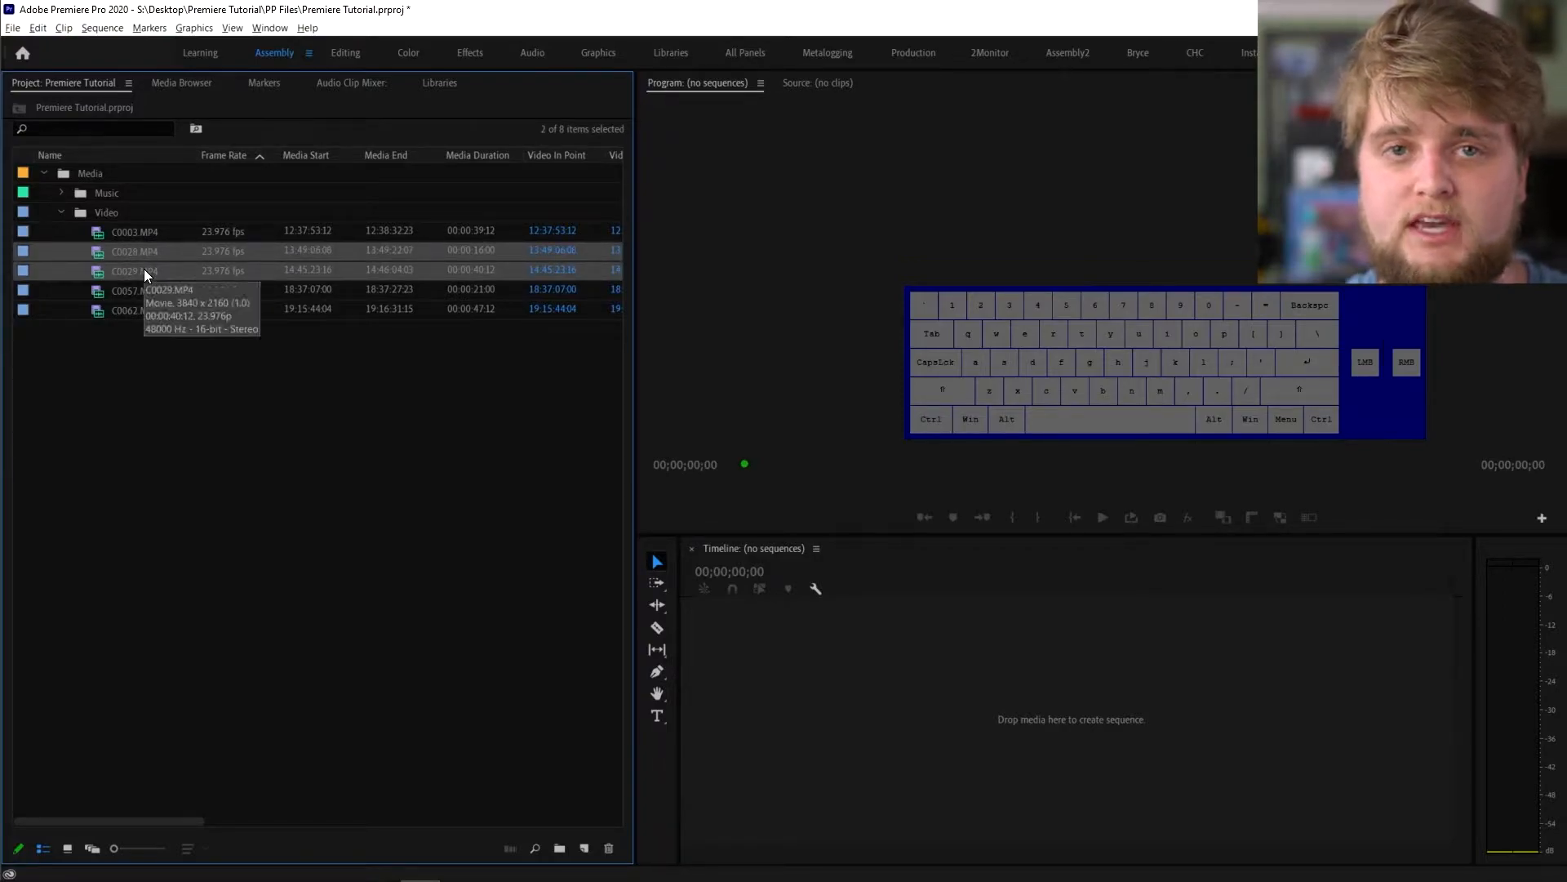
right_click(144, 268)
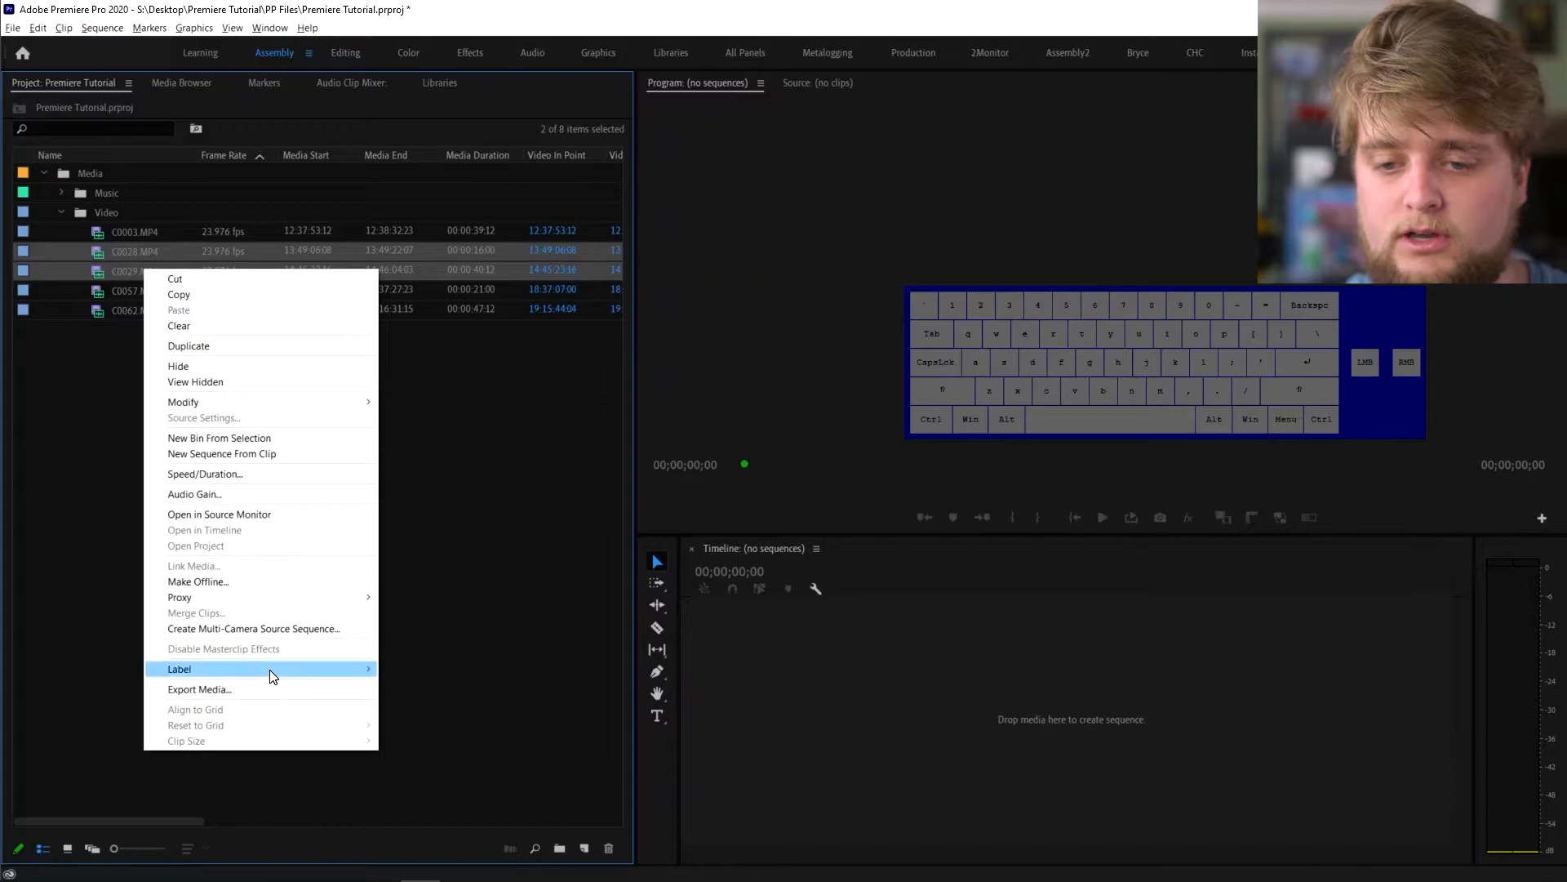
mouse_move(272, 674)
click(457, 560)
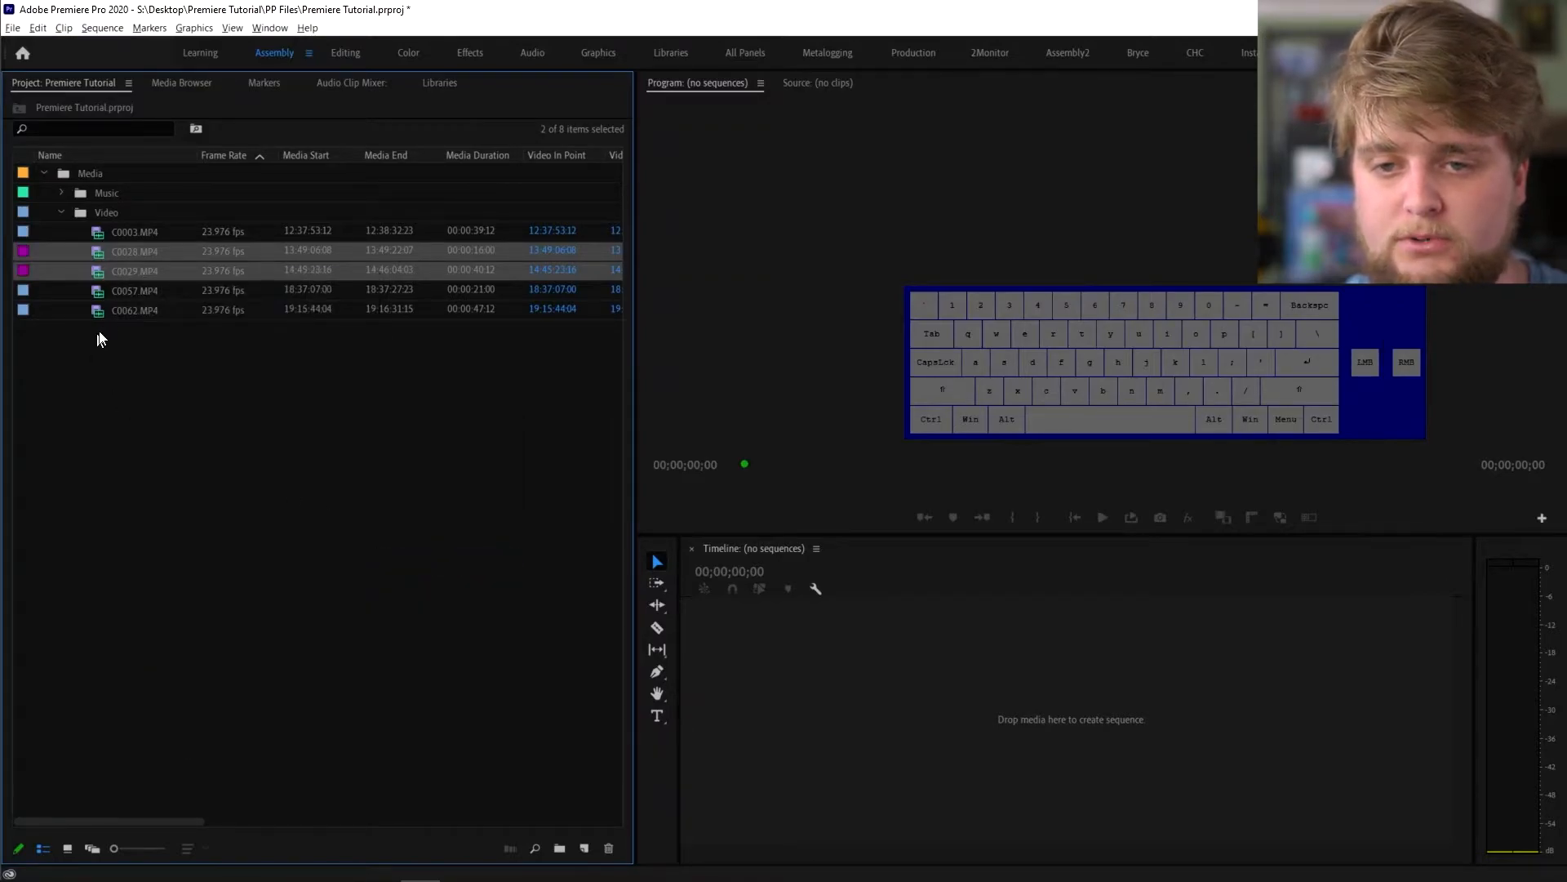
- Label clips C0057 and C0062 Green
click(120, 293)
ctrl+click(125, 307)
right_click(126, 309)
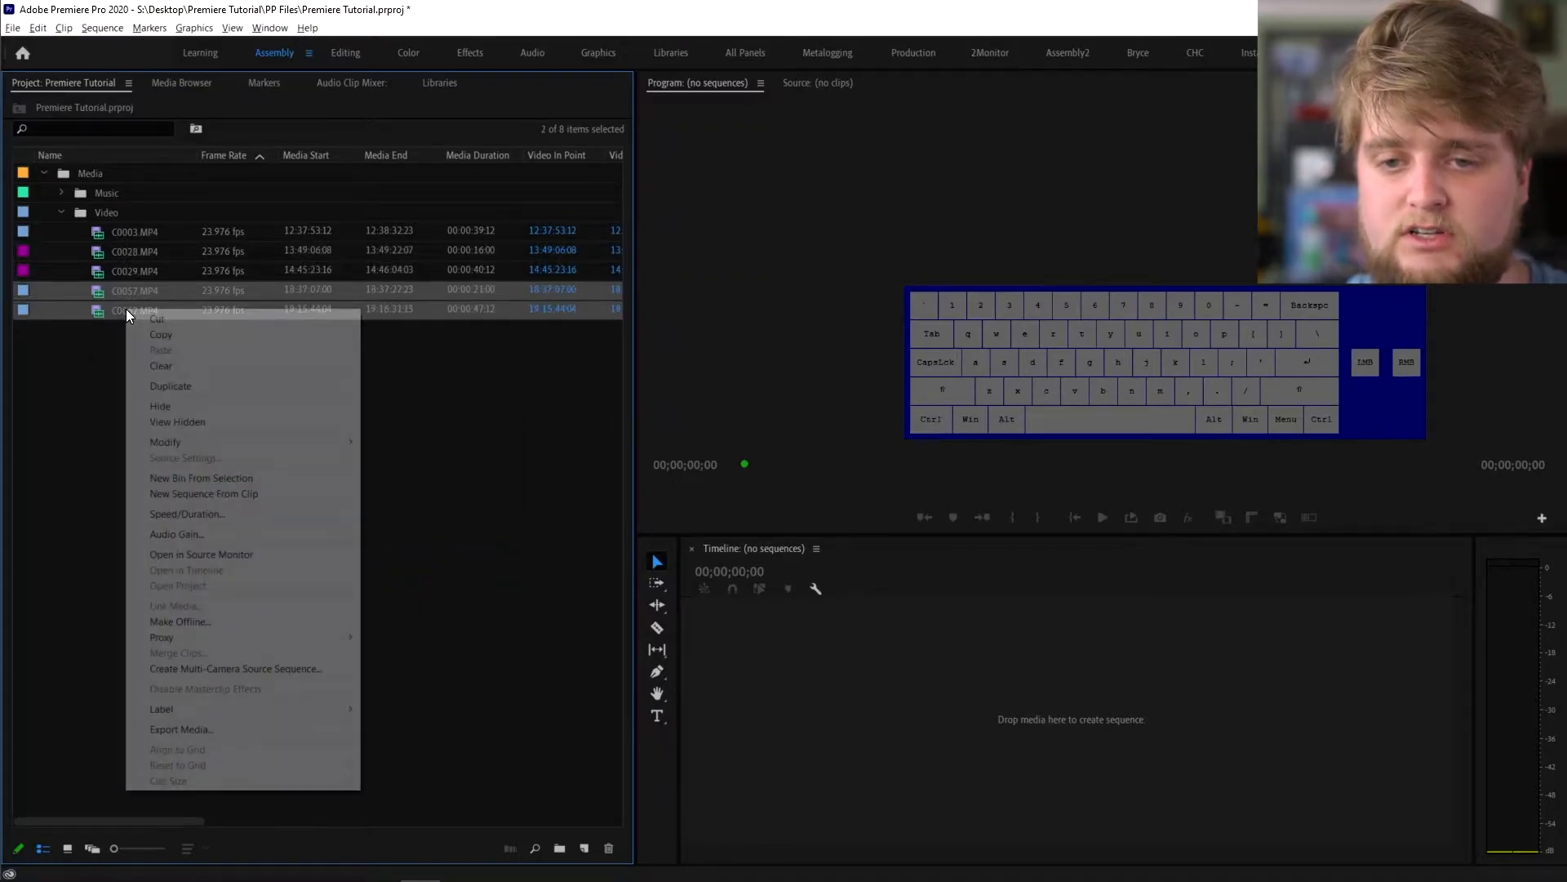
mouse_move(343, 709)
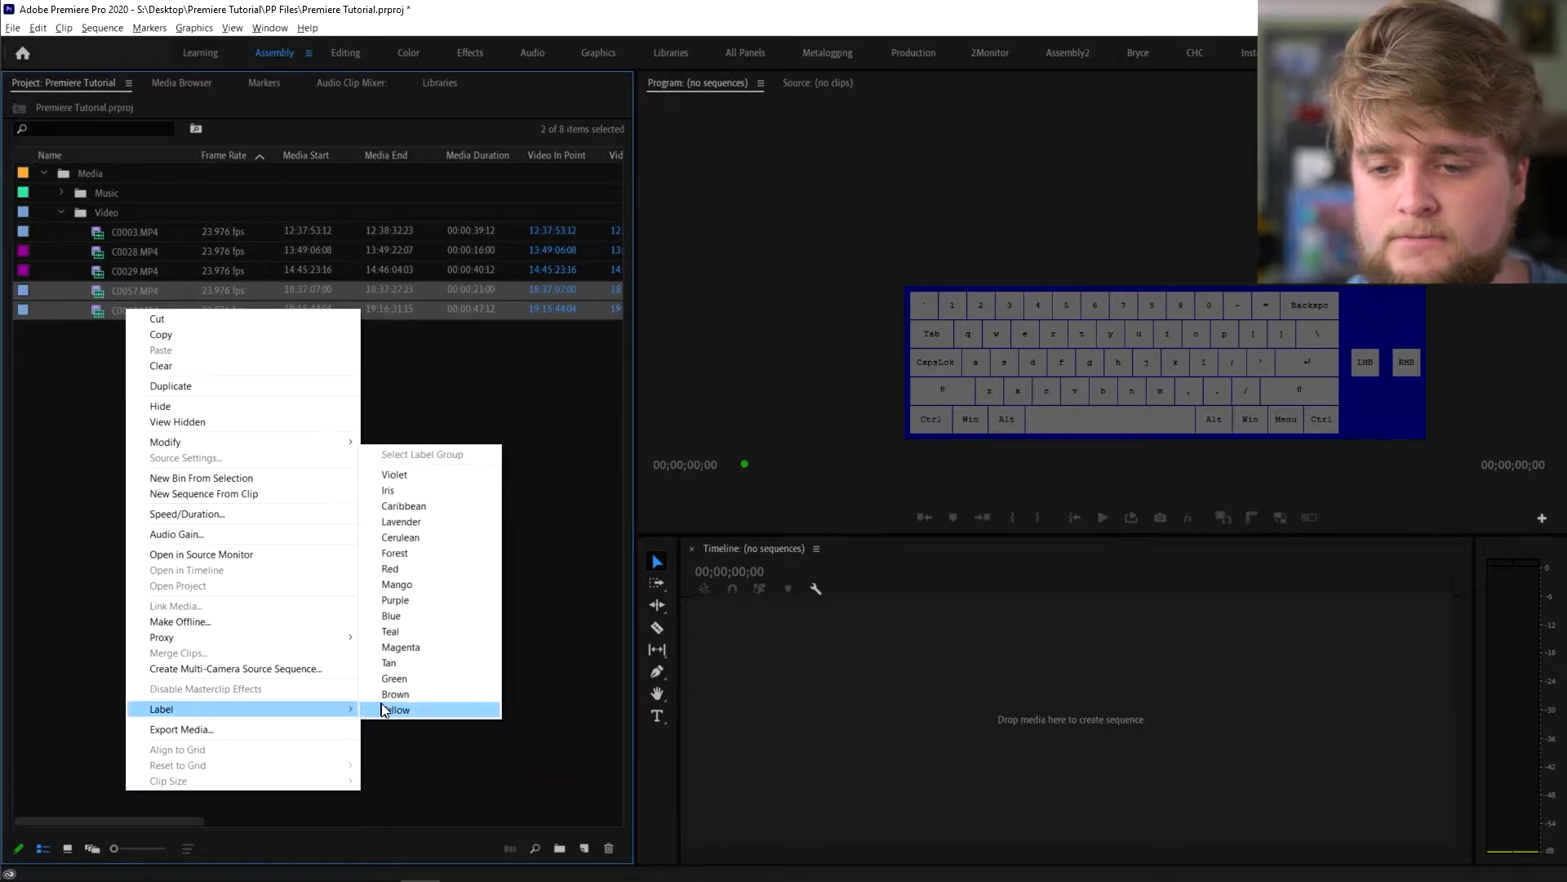
click(414, 679)
click(164, 486)
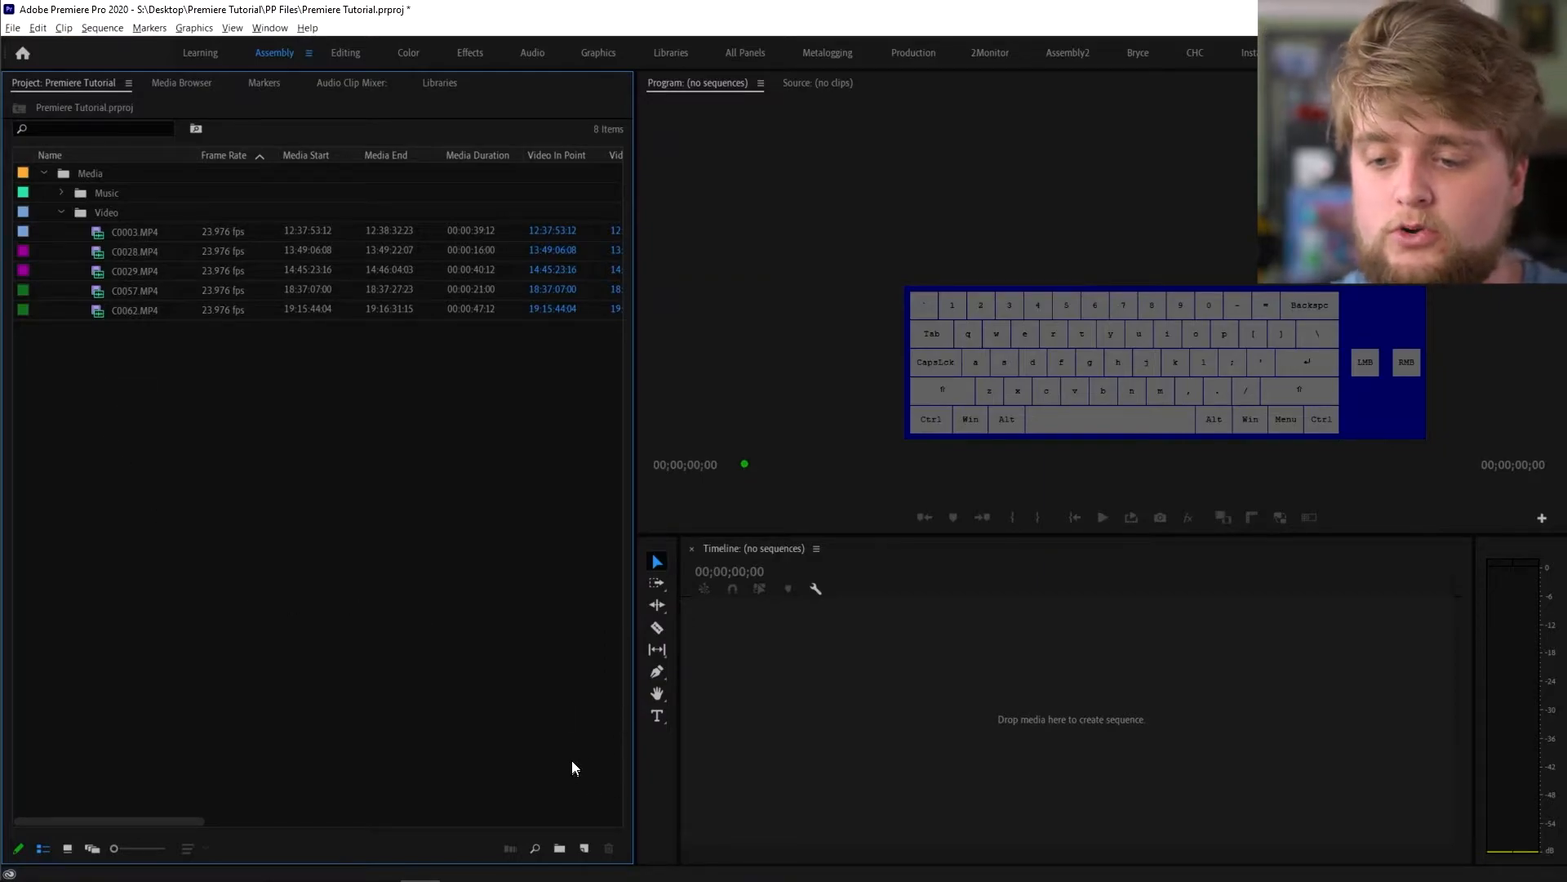
click(584, 850)
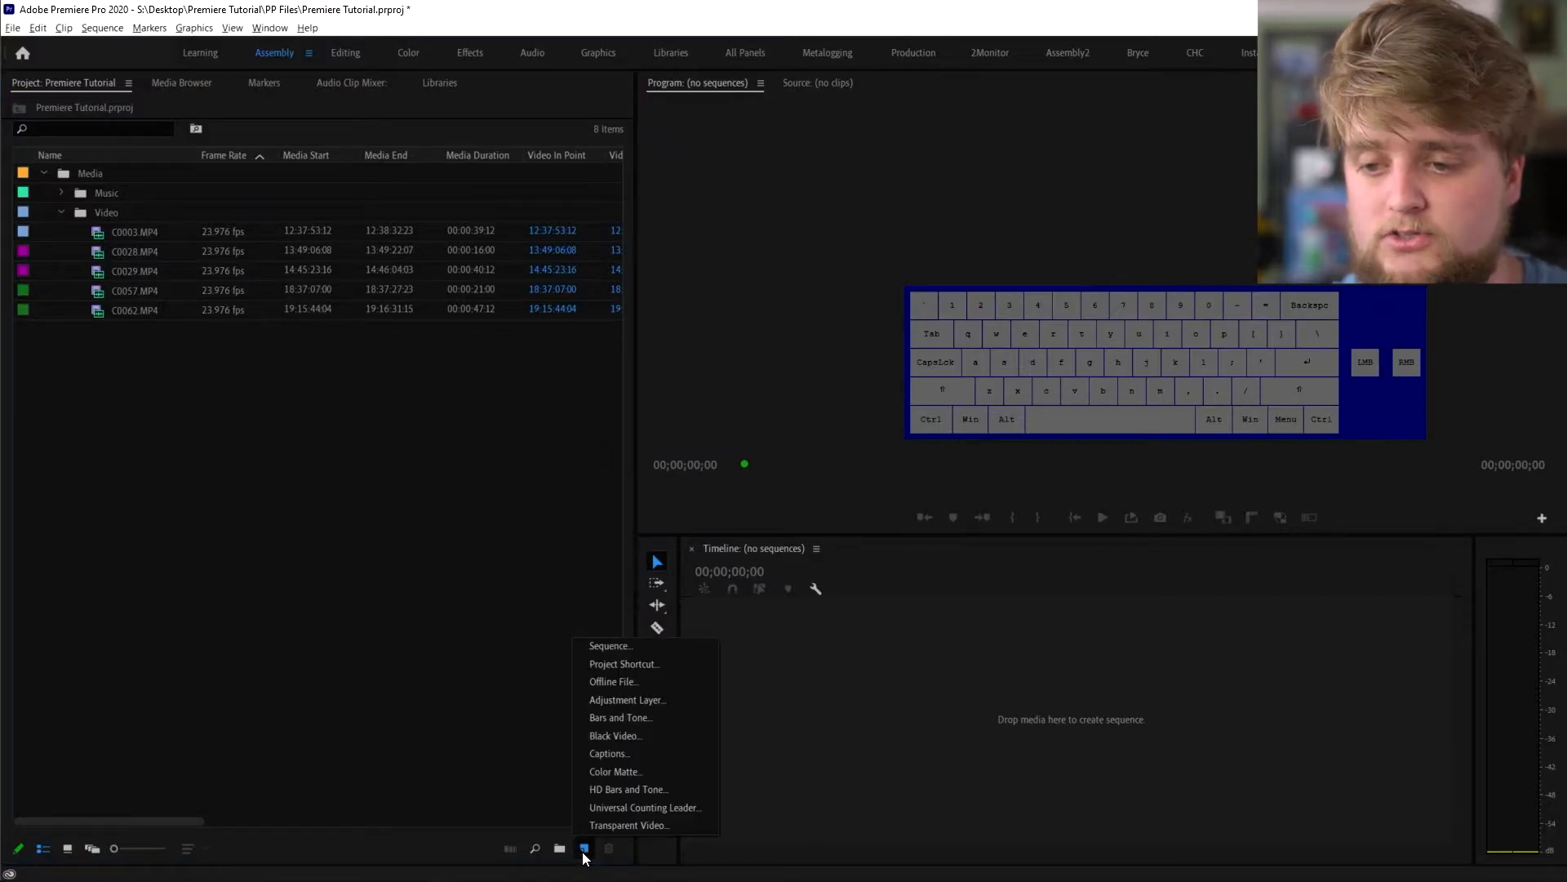
click(609, 644)
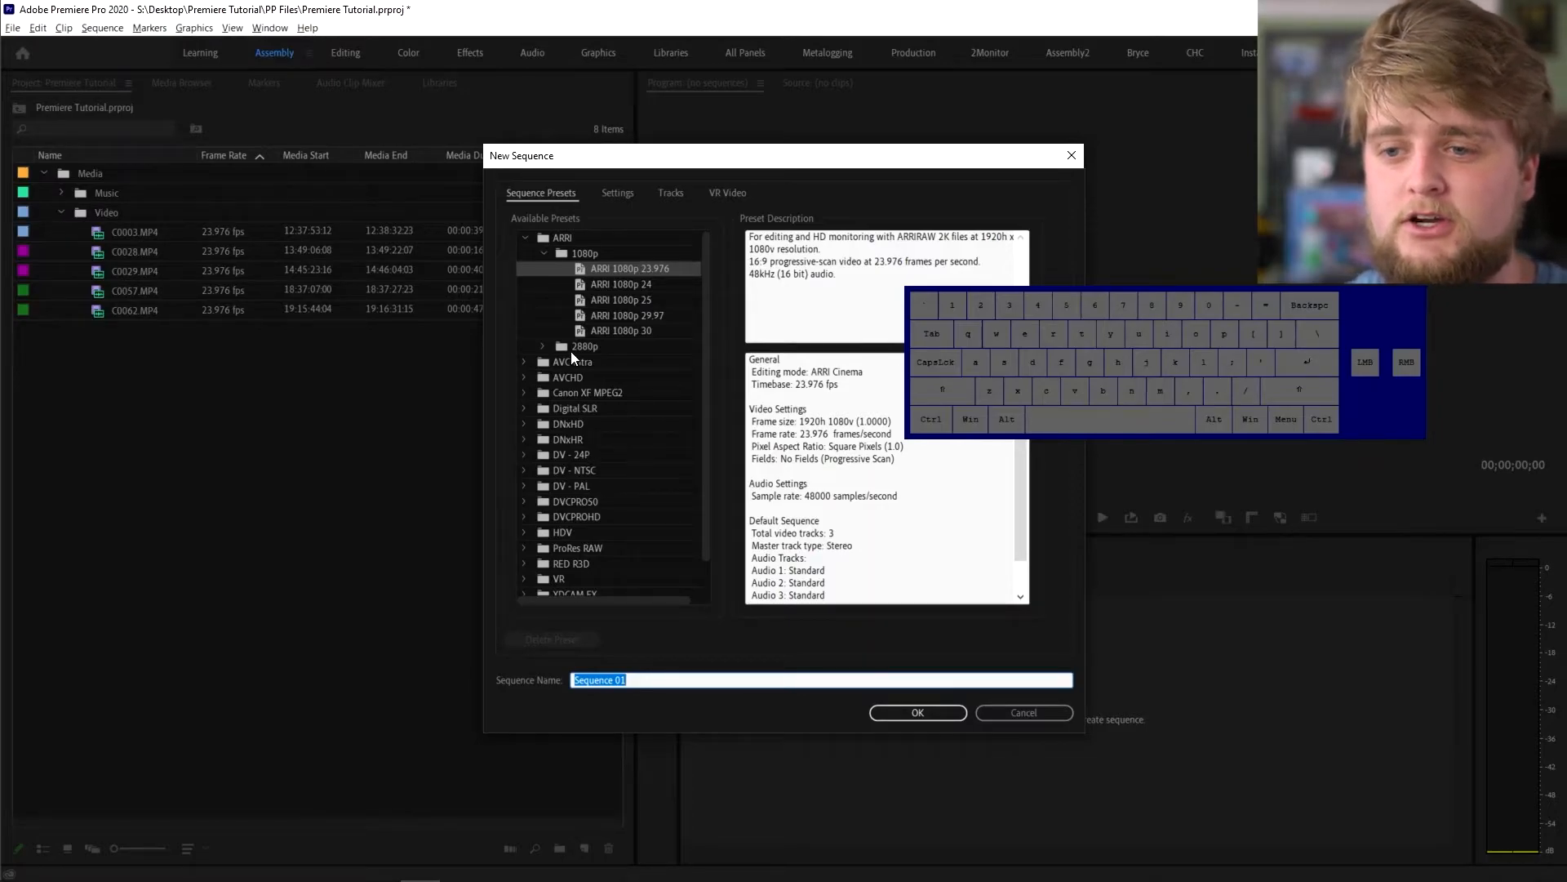
scroll(584, 457, down, 1)
scroll(582, 469, up, 1)
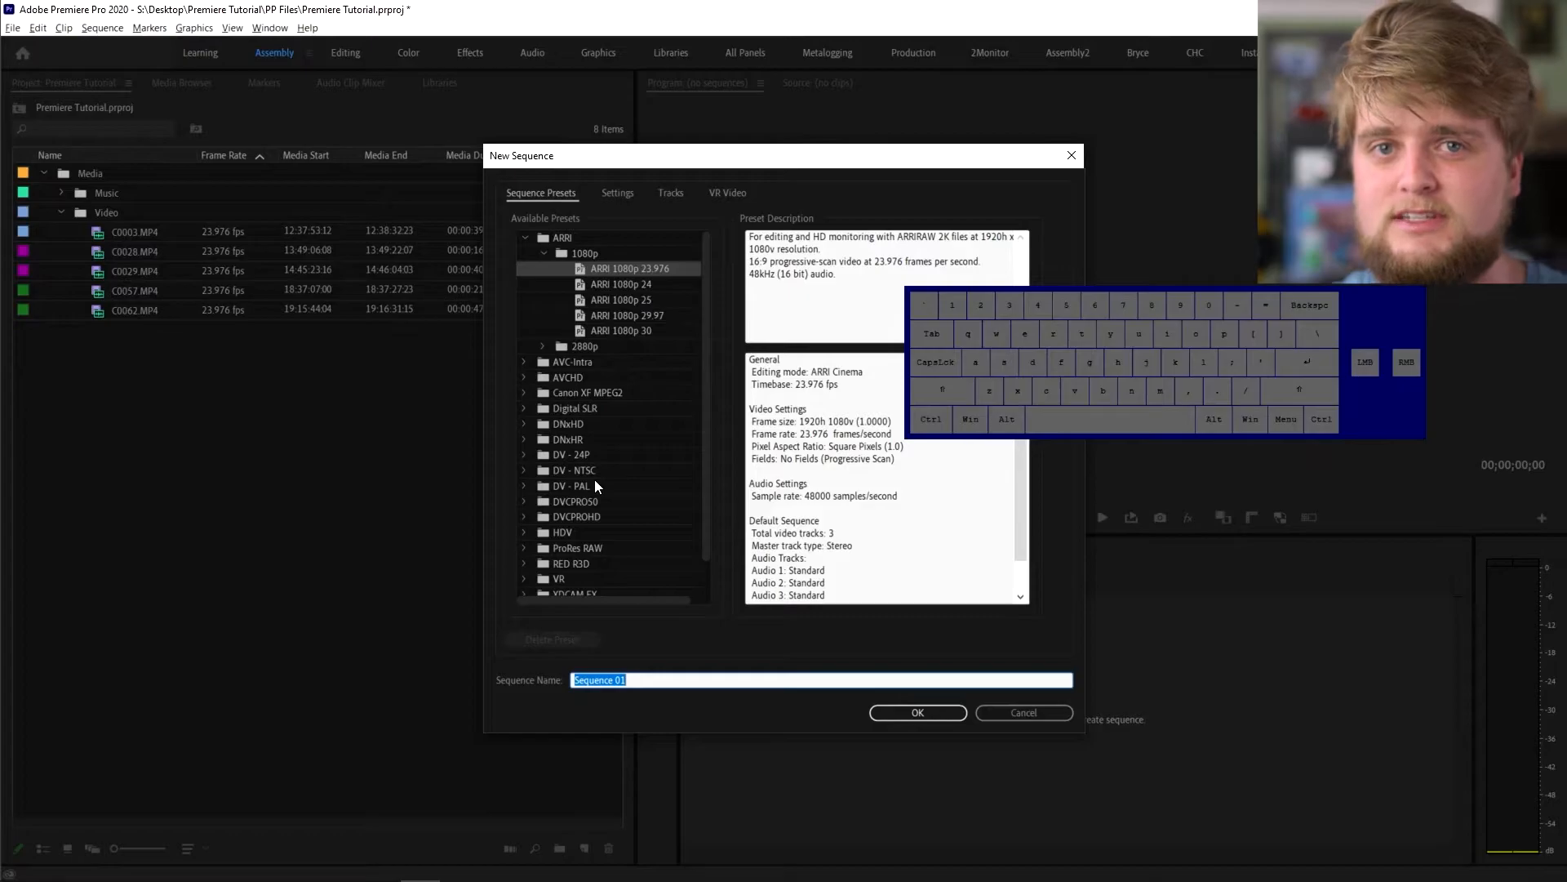
click(1030, 714)
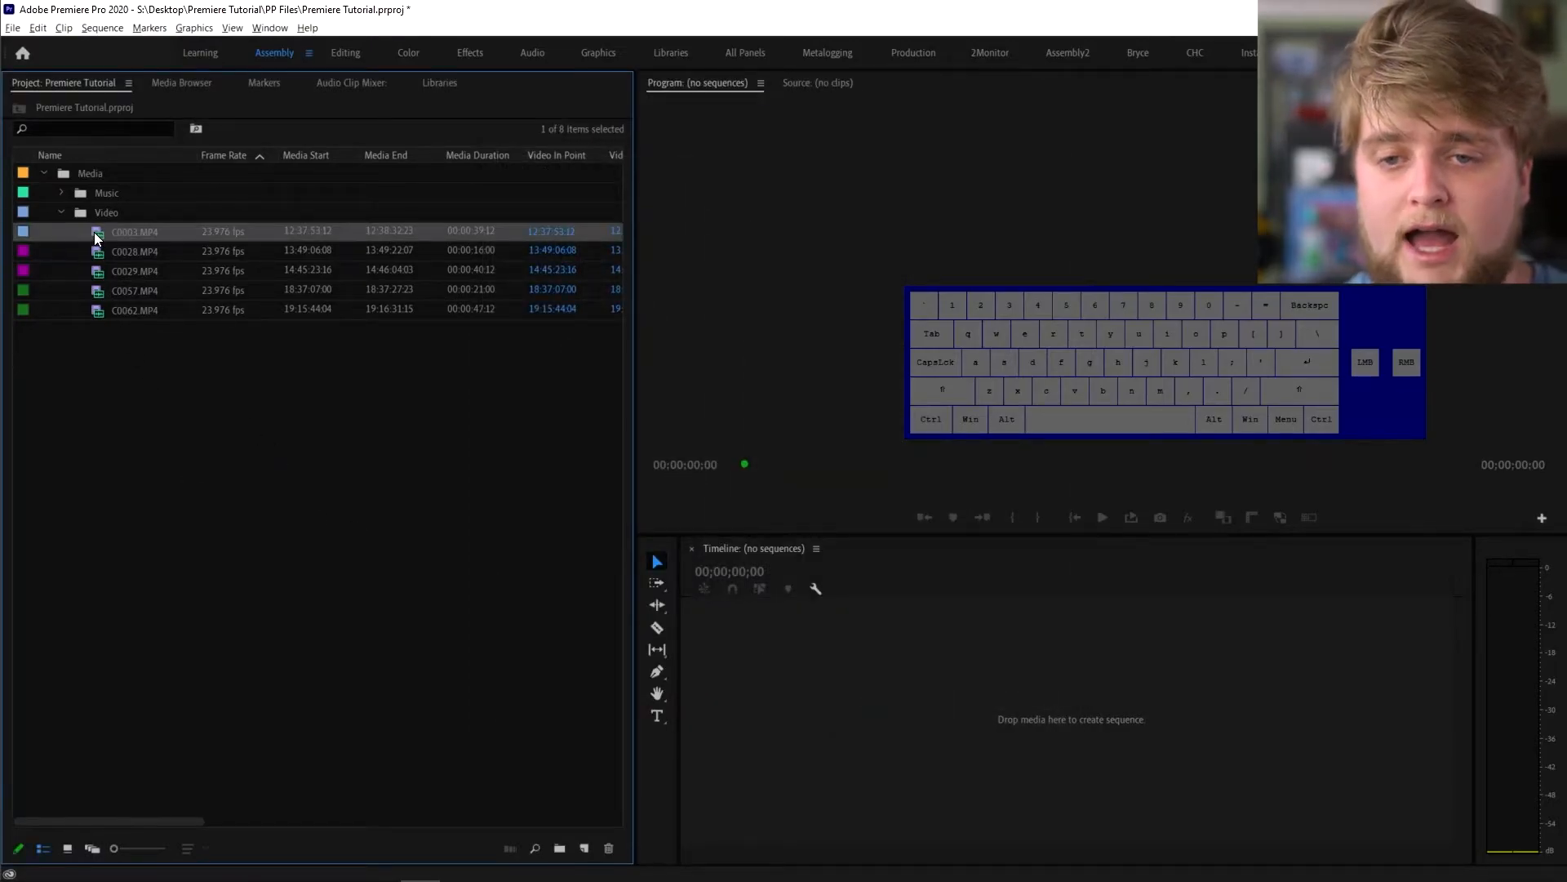
- Build a C0003 sequence from C0003.MP4 followed by clips C0028 through C0062
drag(95, 232, 584, 849)
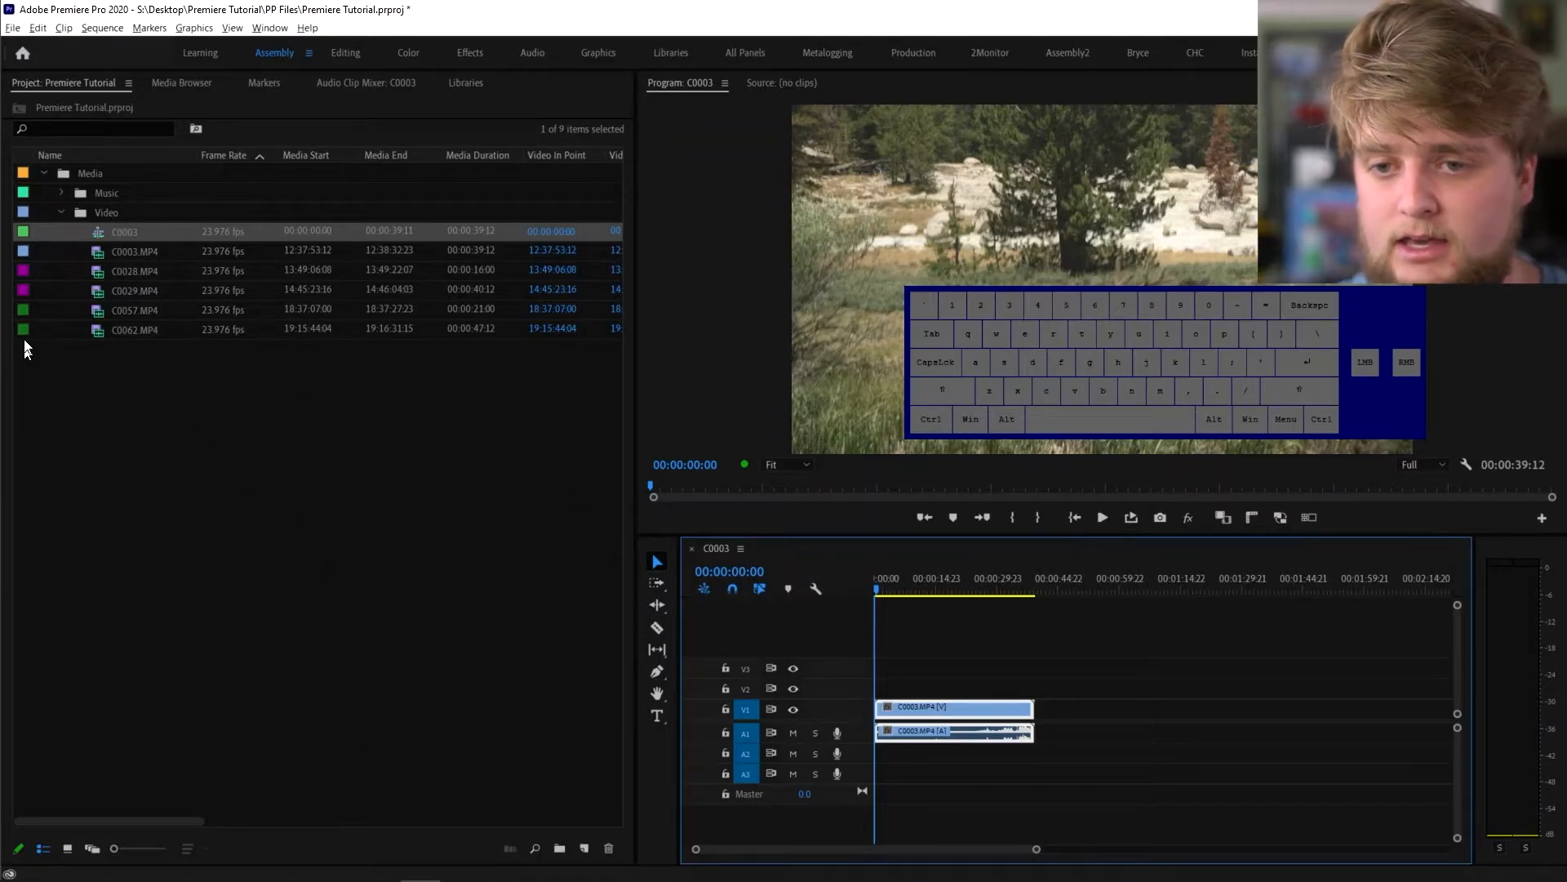
click(101, 273)
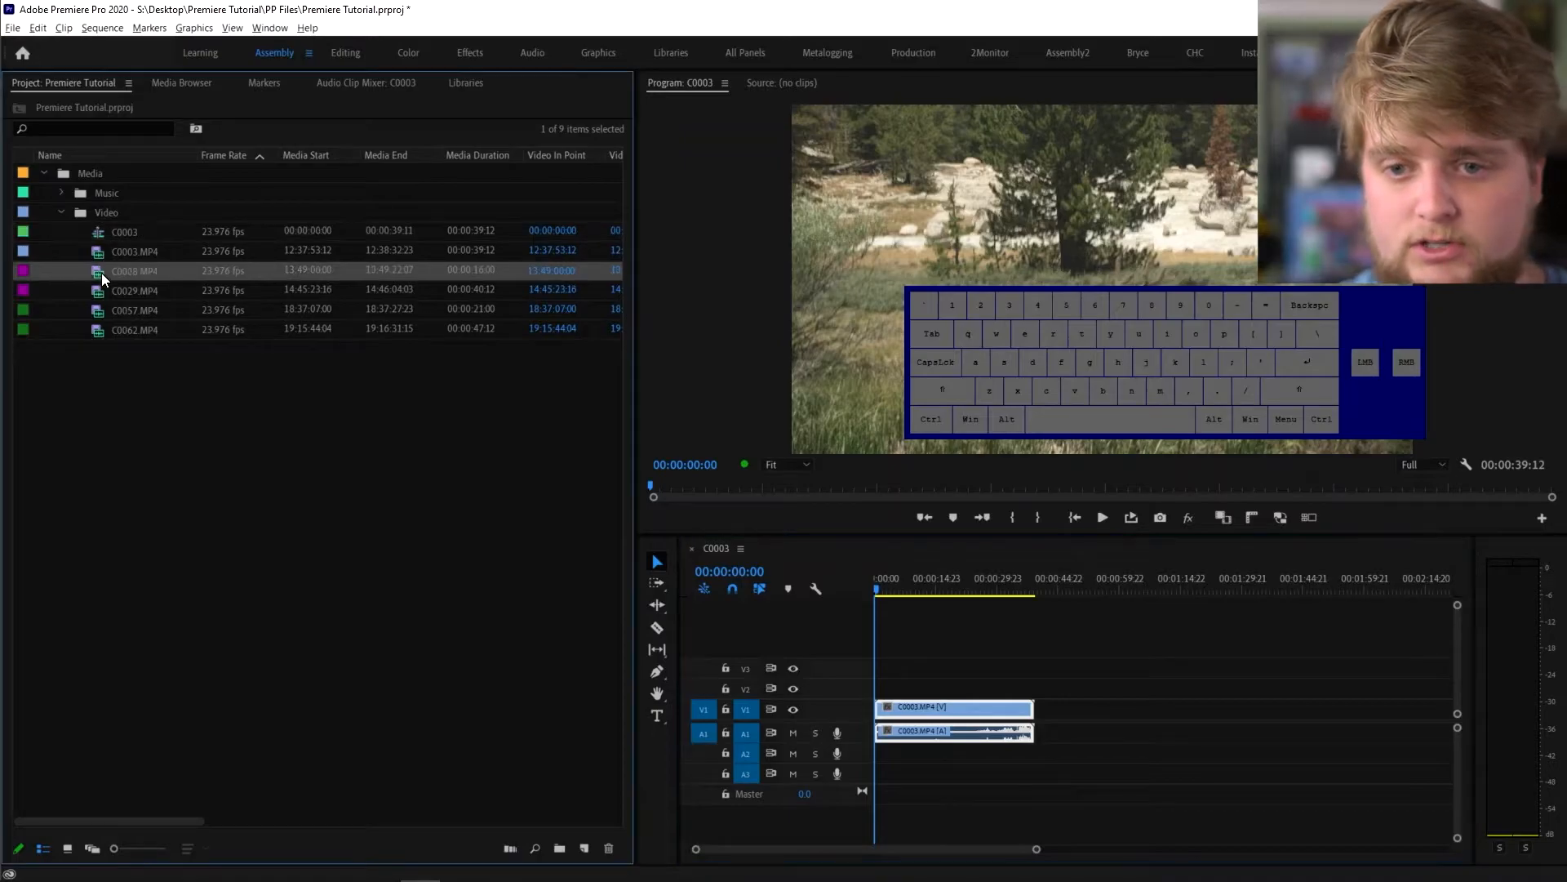
shift+click(110, 321)
drag(94, 265, 1288, 731)
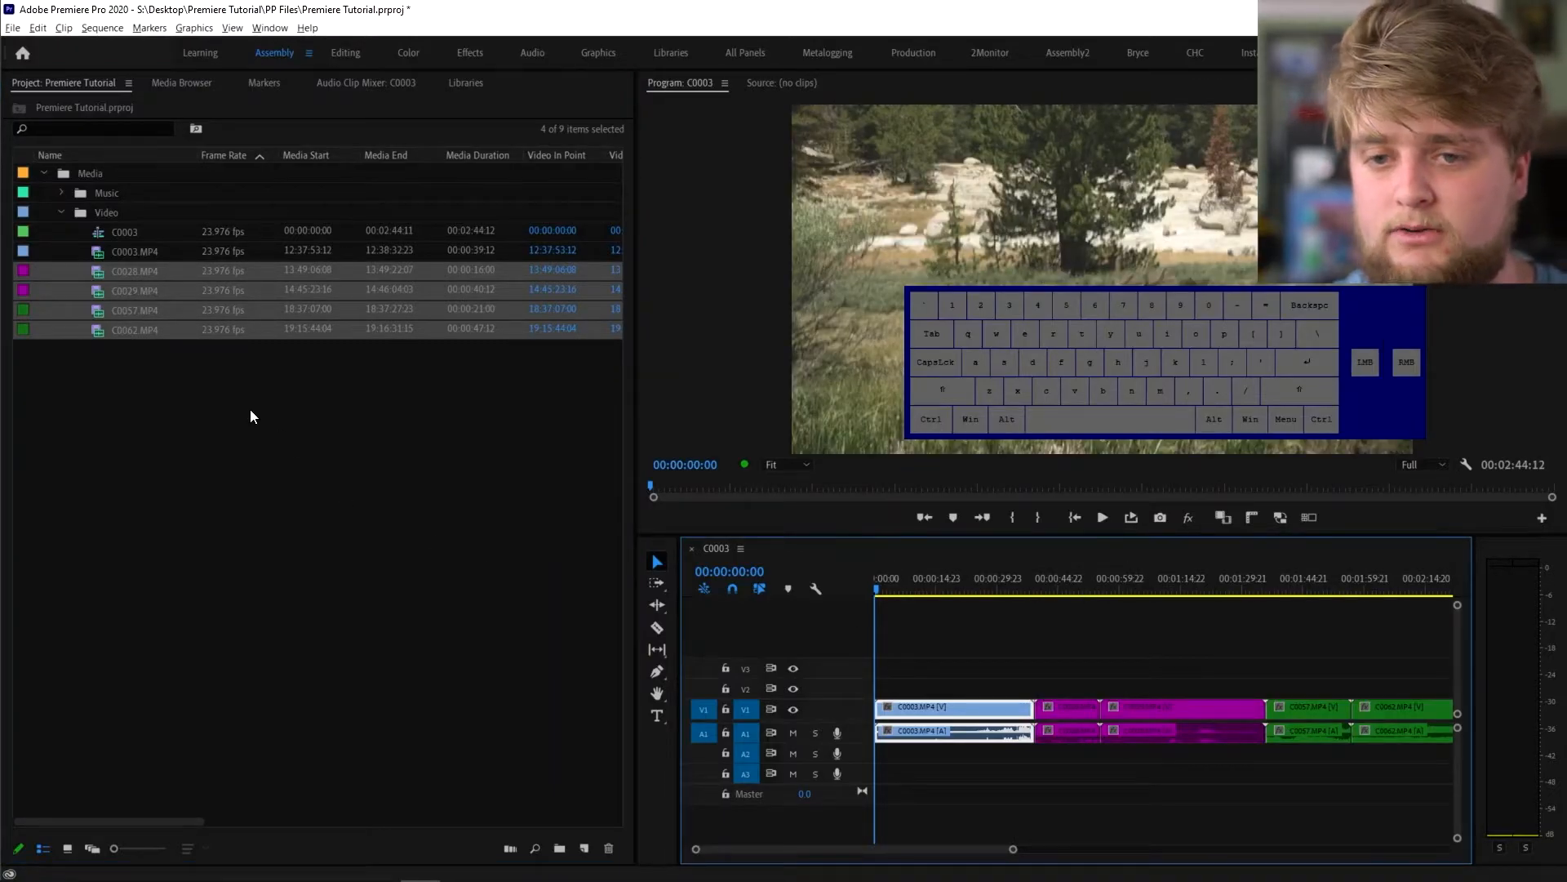
click(140, 400)
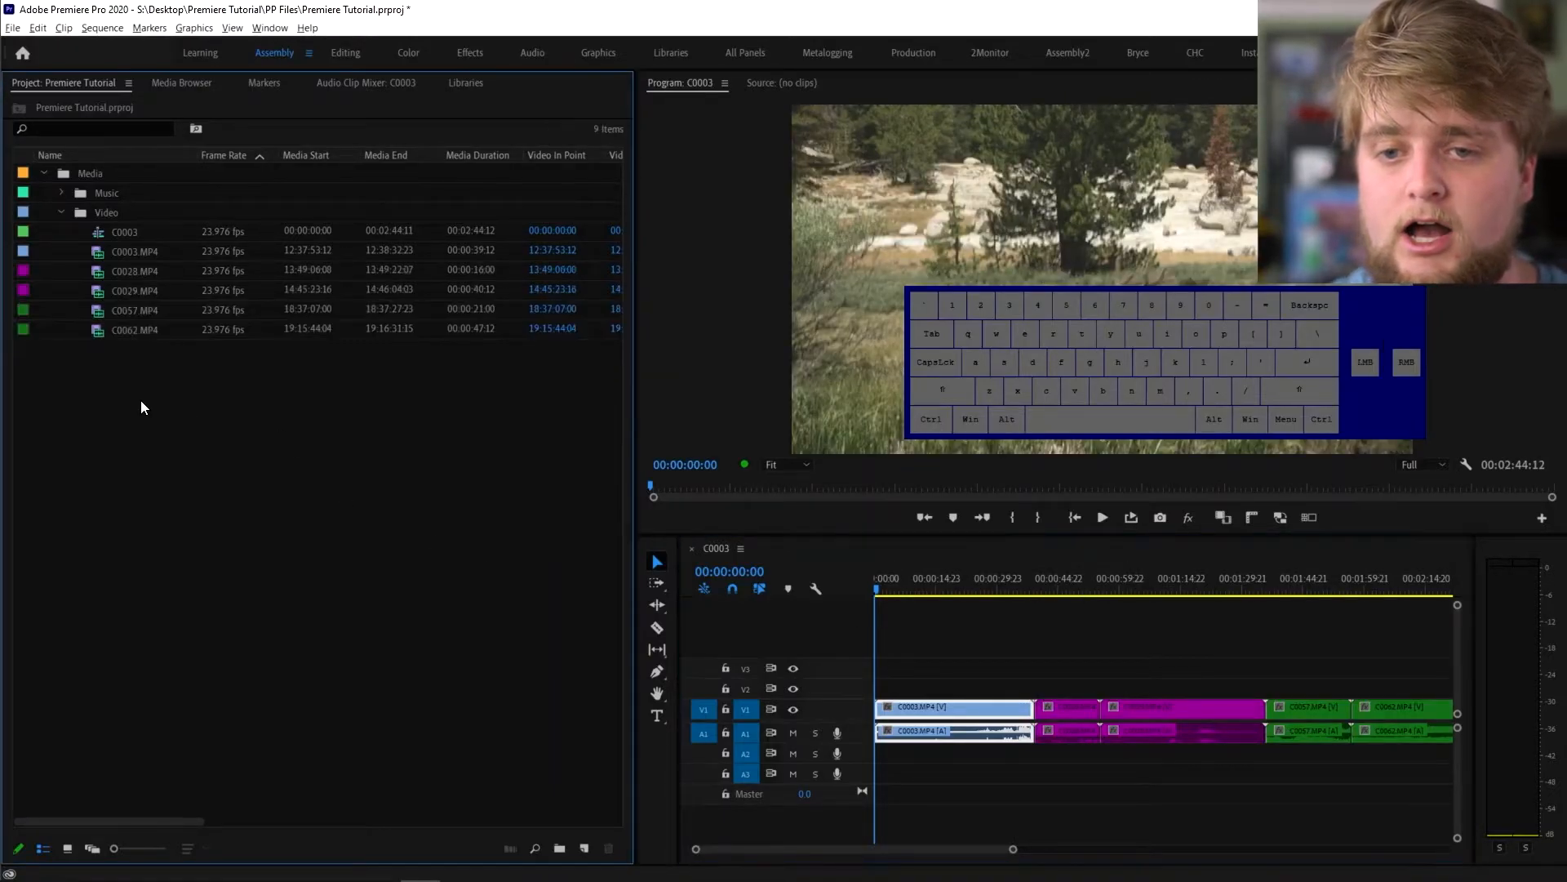
- Create a new bin named 'Sequences' from the selected C0003 sequence with Ctrl+B
click(96, 234)
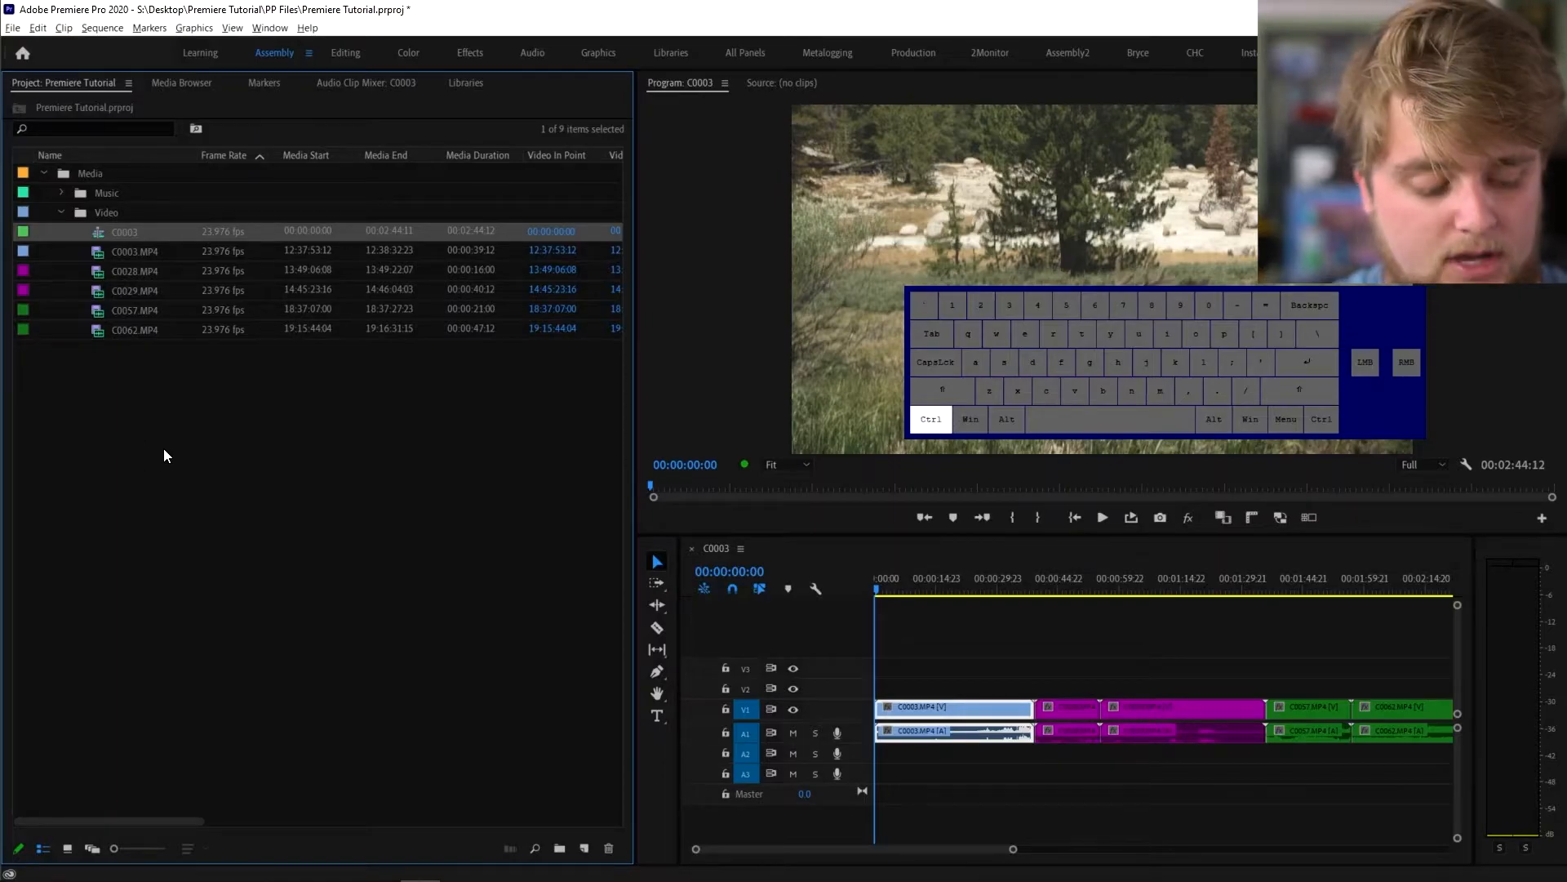
key(ctrl+b)
text(Sequences)
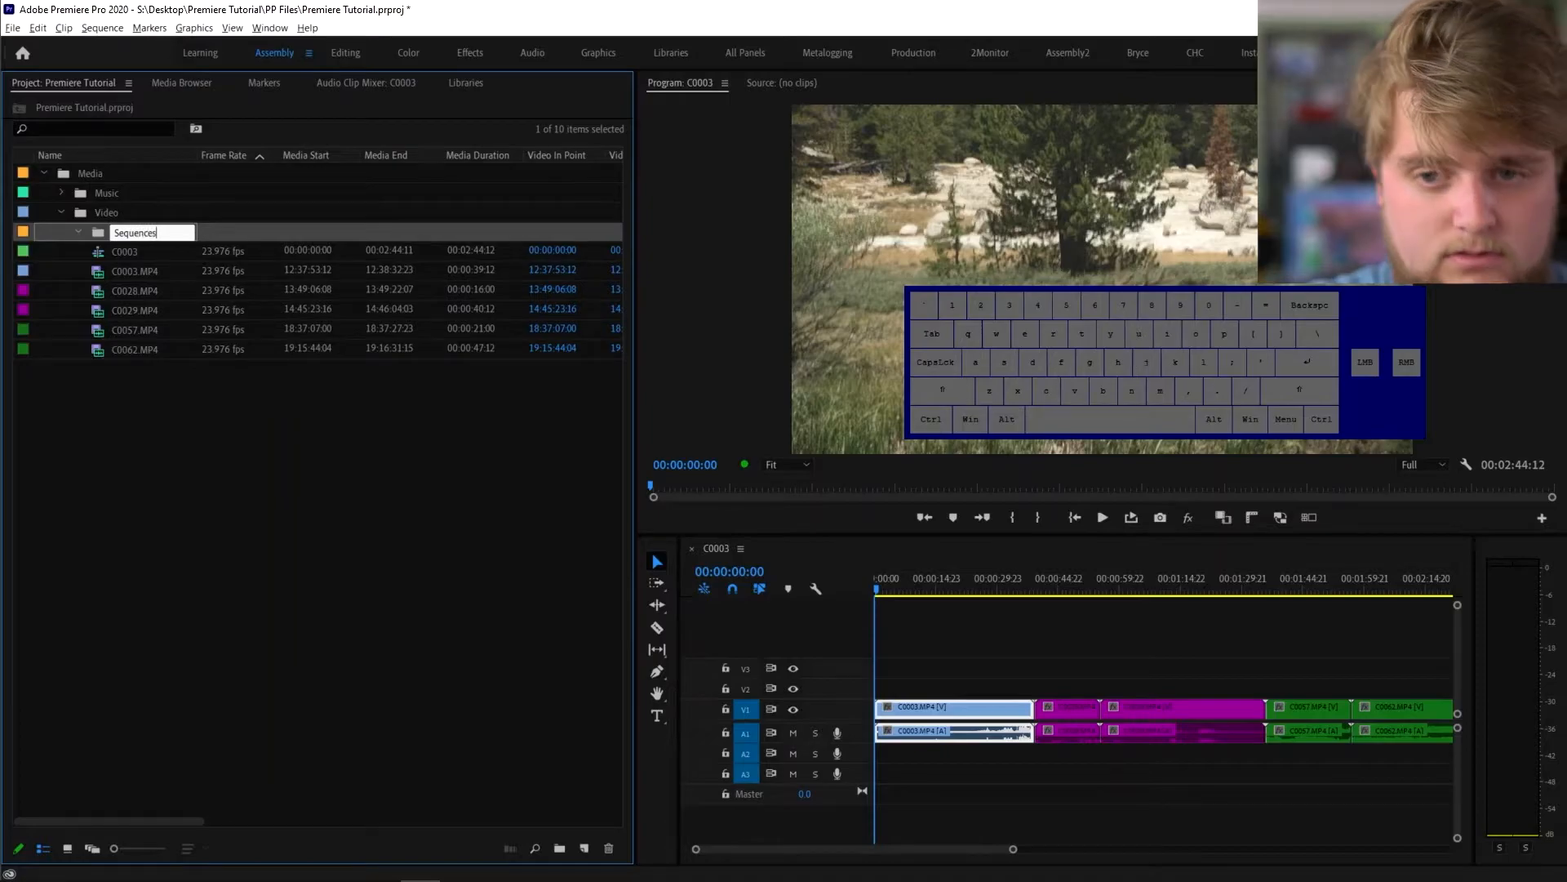
- Confirm the Sequences bin name, place it at the project root, and move sequence C0003 into it
key(Return)
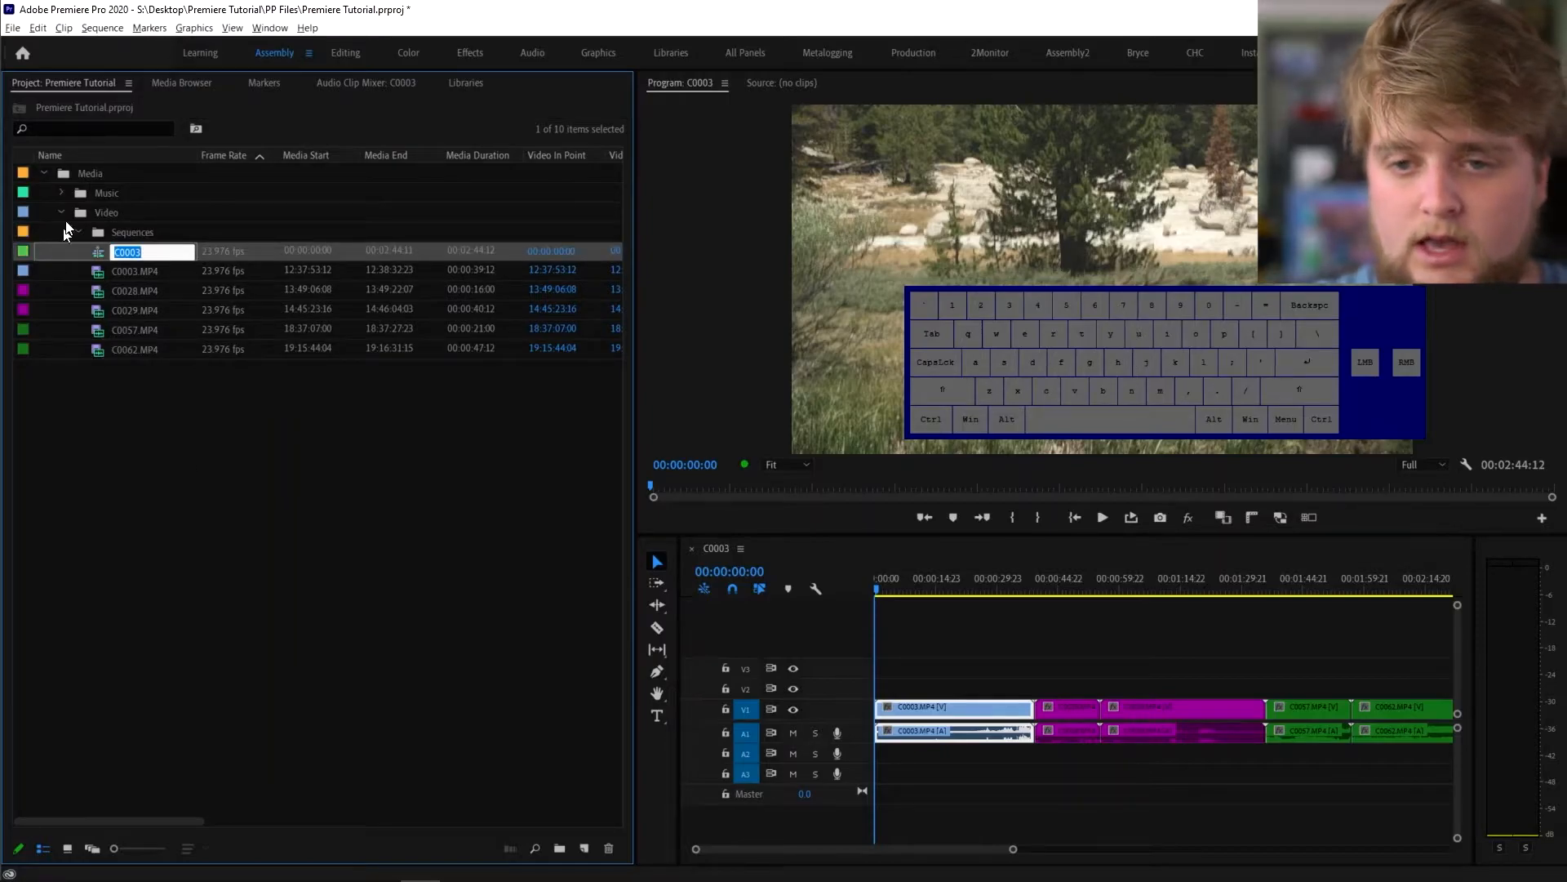
drag(96, 231, 99, 521)
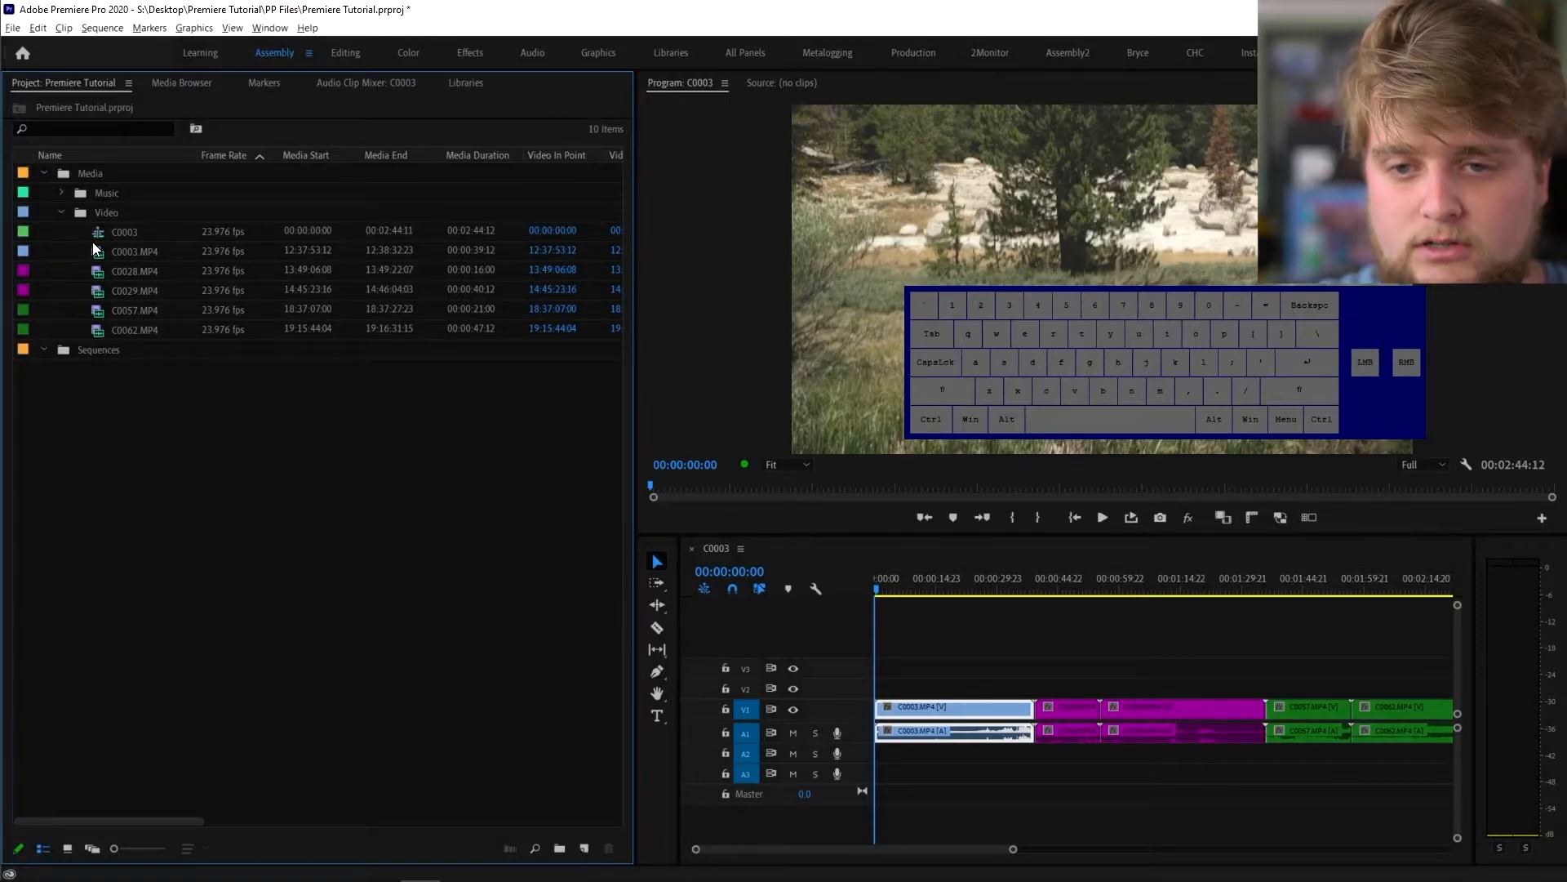
drag(92, 239, 78, 350)
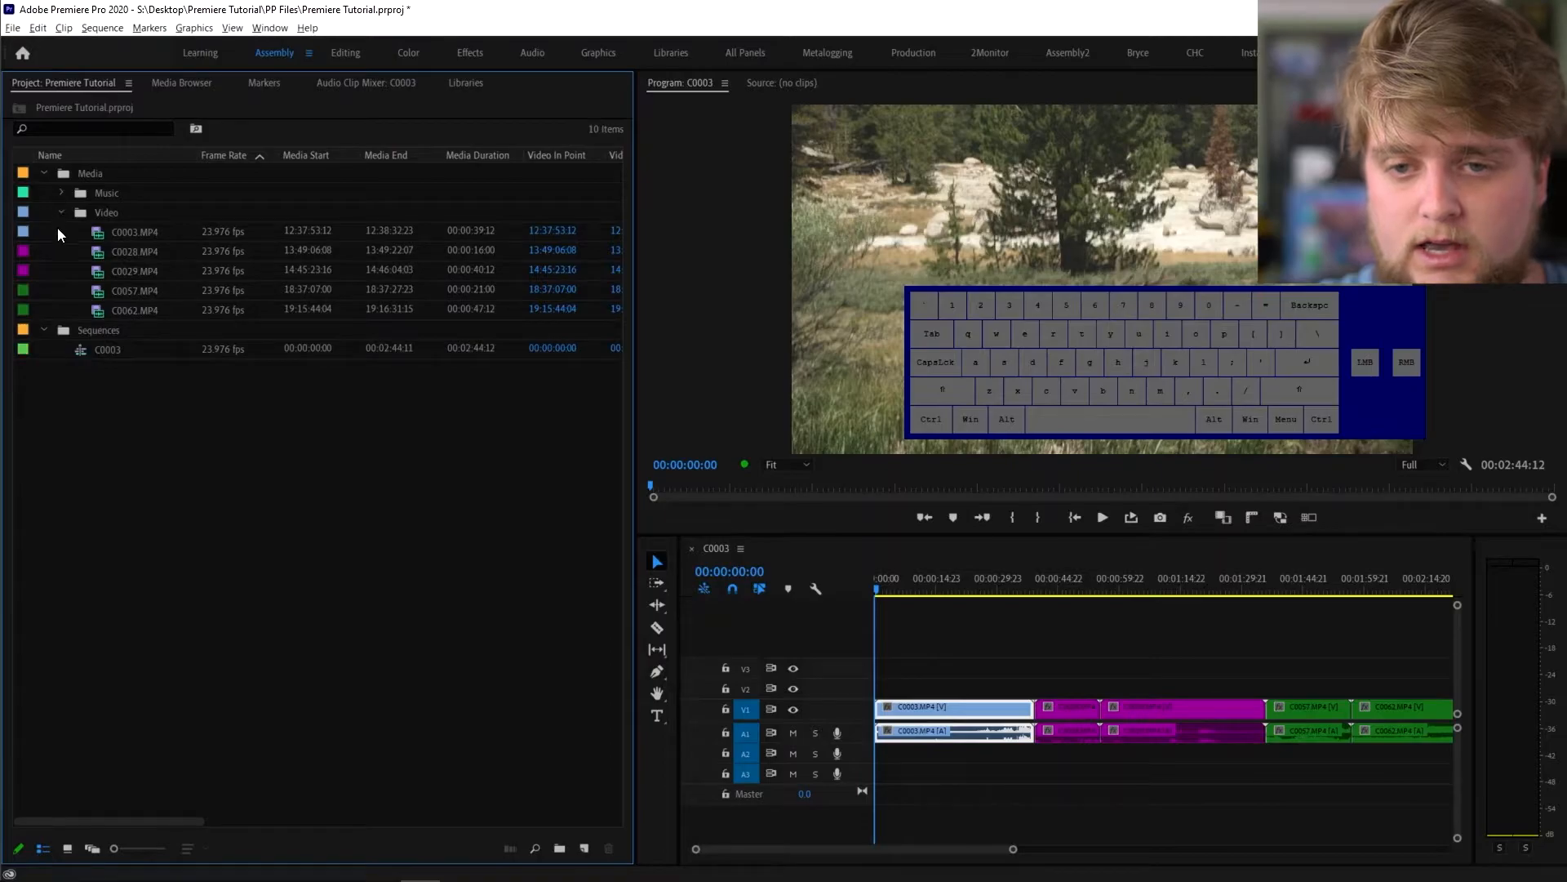
- Give the Sequences bin the green Forest label and collapse it
right_click(82, 345)
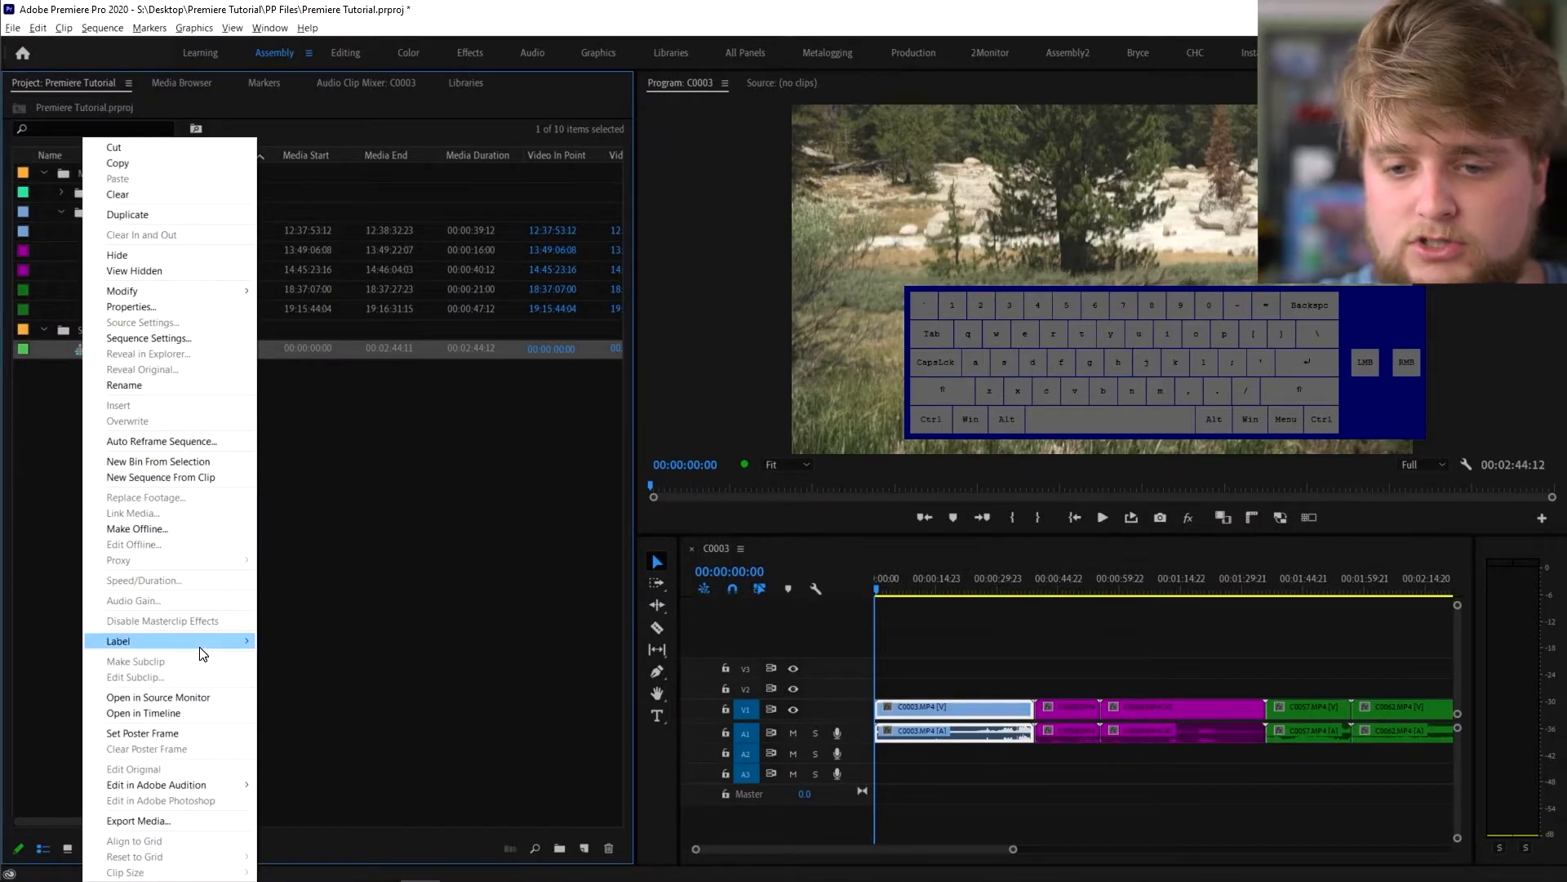
mouse_move(200, 645)
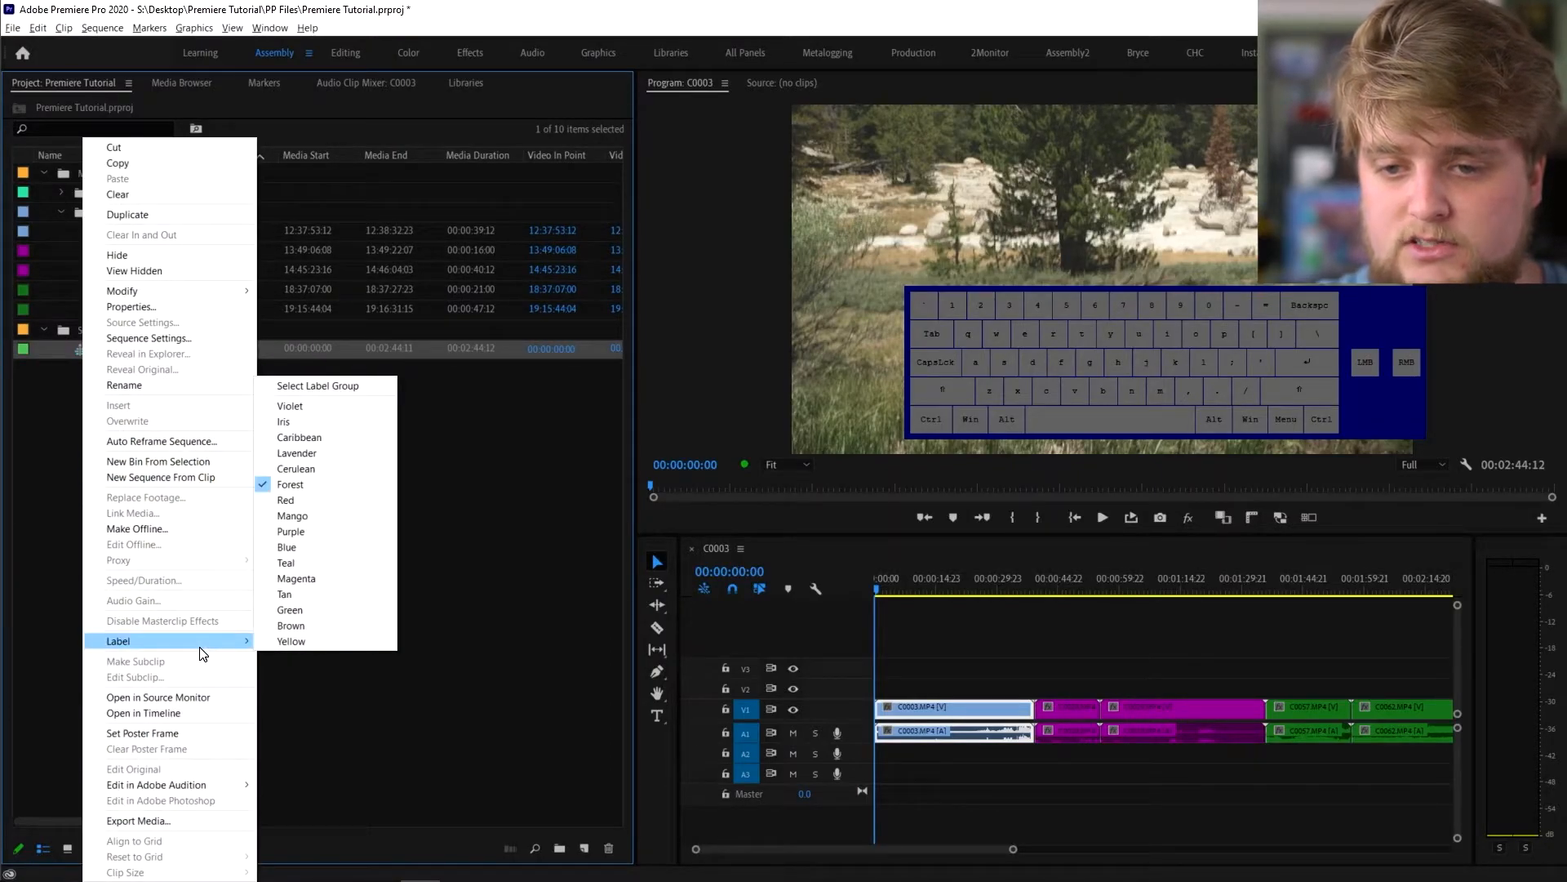
right_click(68, 325)
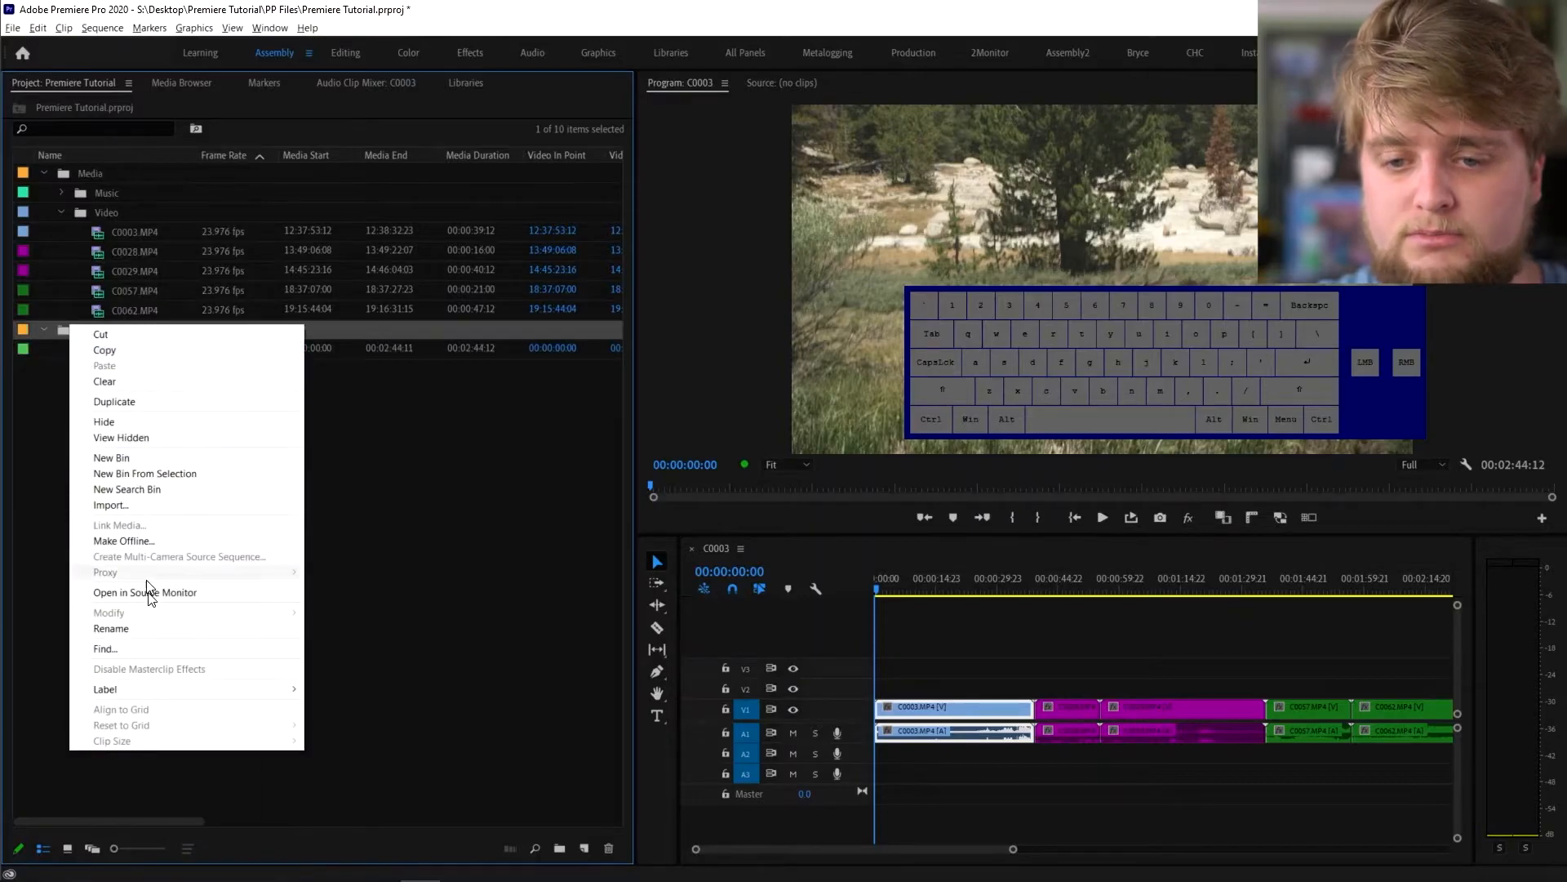
mouse_move(163, 690)
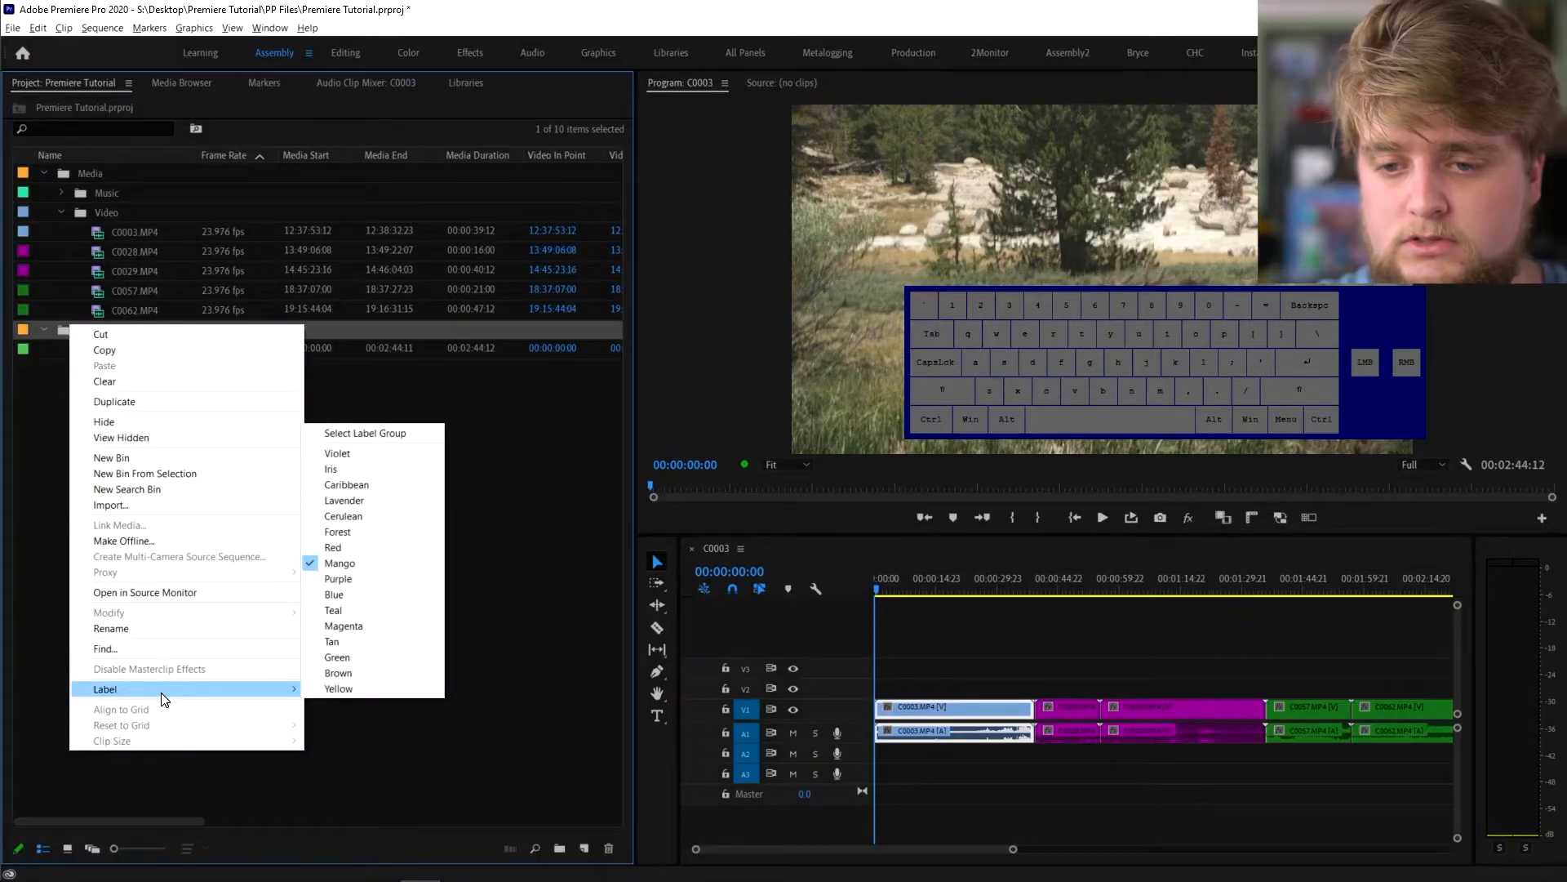
click(375, 535)
click(46, 327)
drag(1013, 848, 1098, 850)
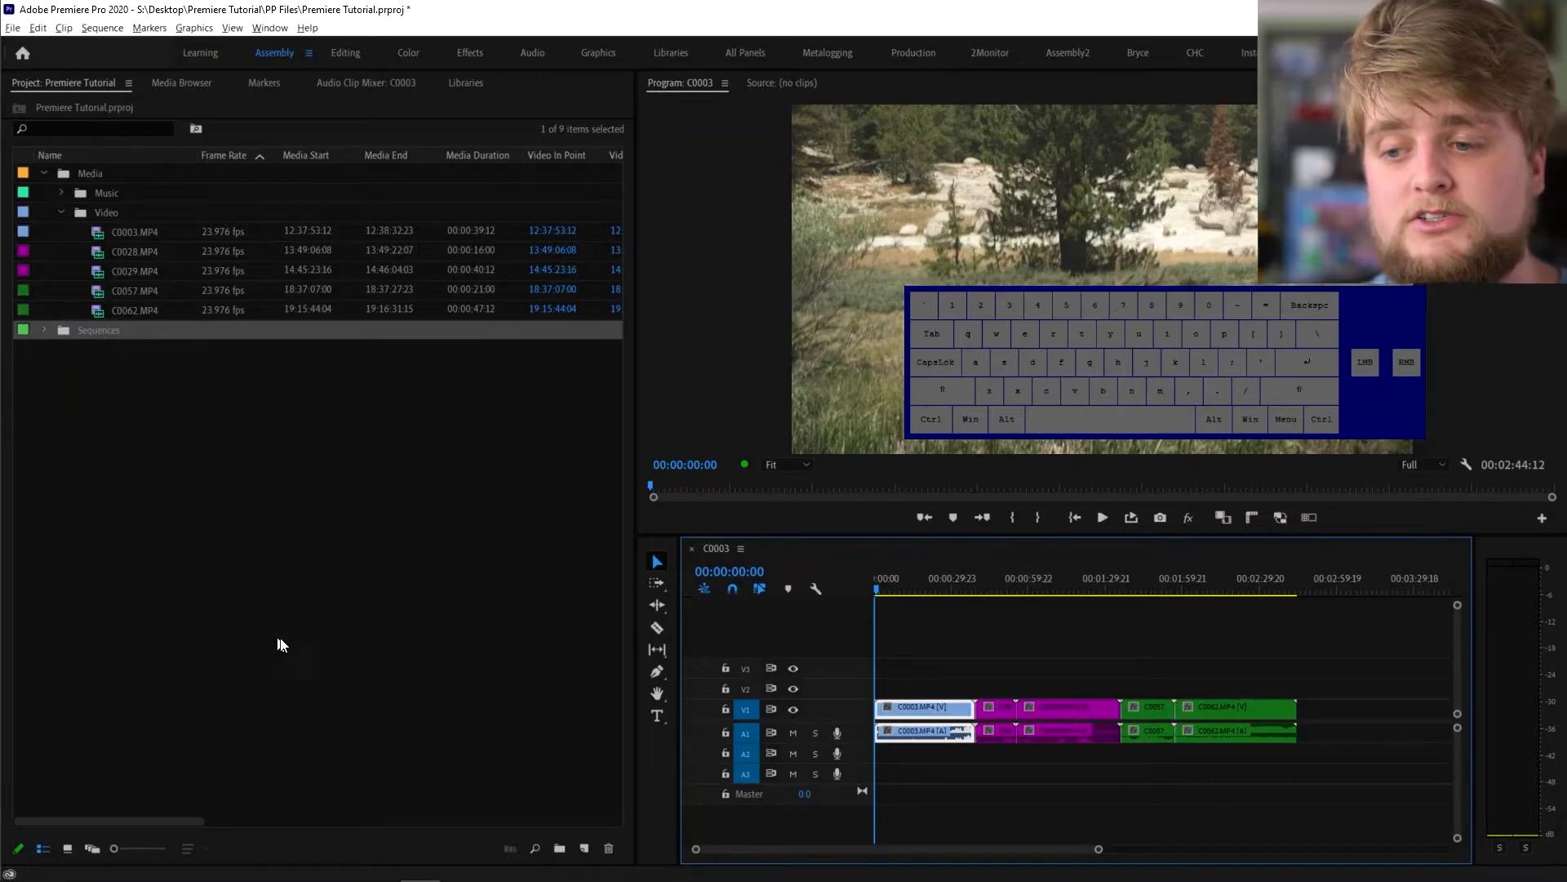
- Marquee-select every clip on the C0003 timeline and delete them
drag(1308, 653, 898, 791)
key(Delete)
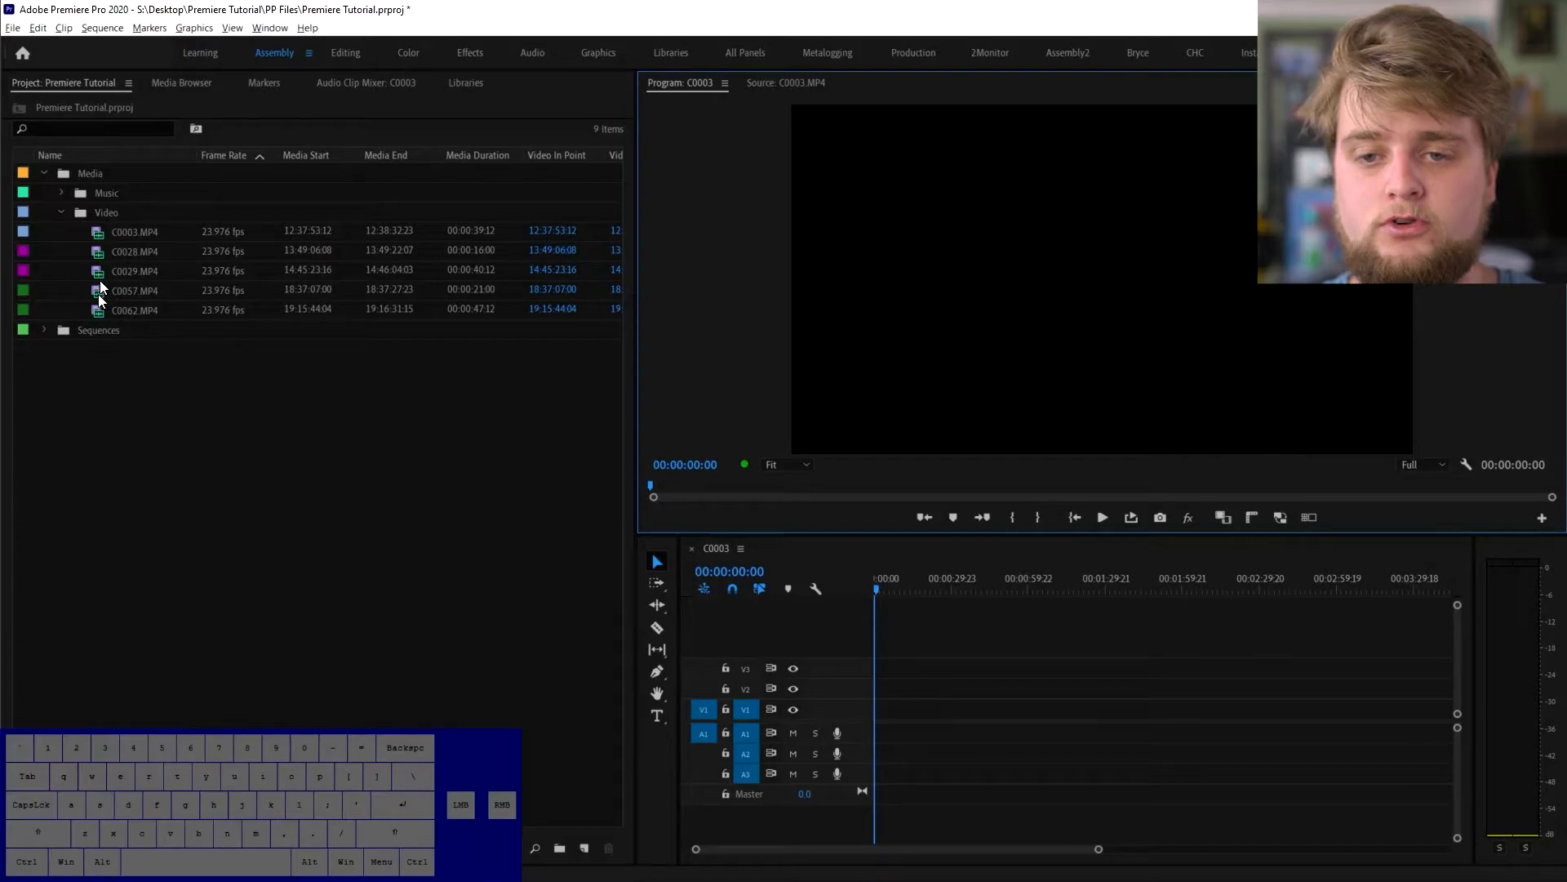
- Scrub through C0003.MP4 in the Source monitor, then switch to the Editing workspace
double_click(95, 233)
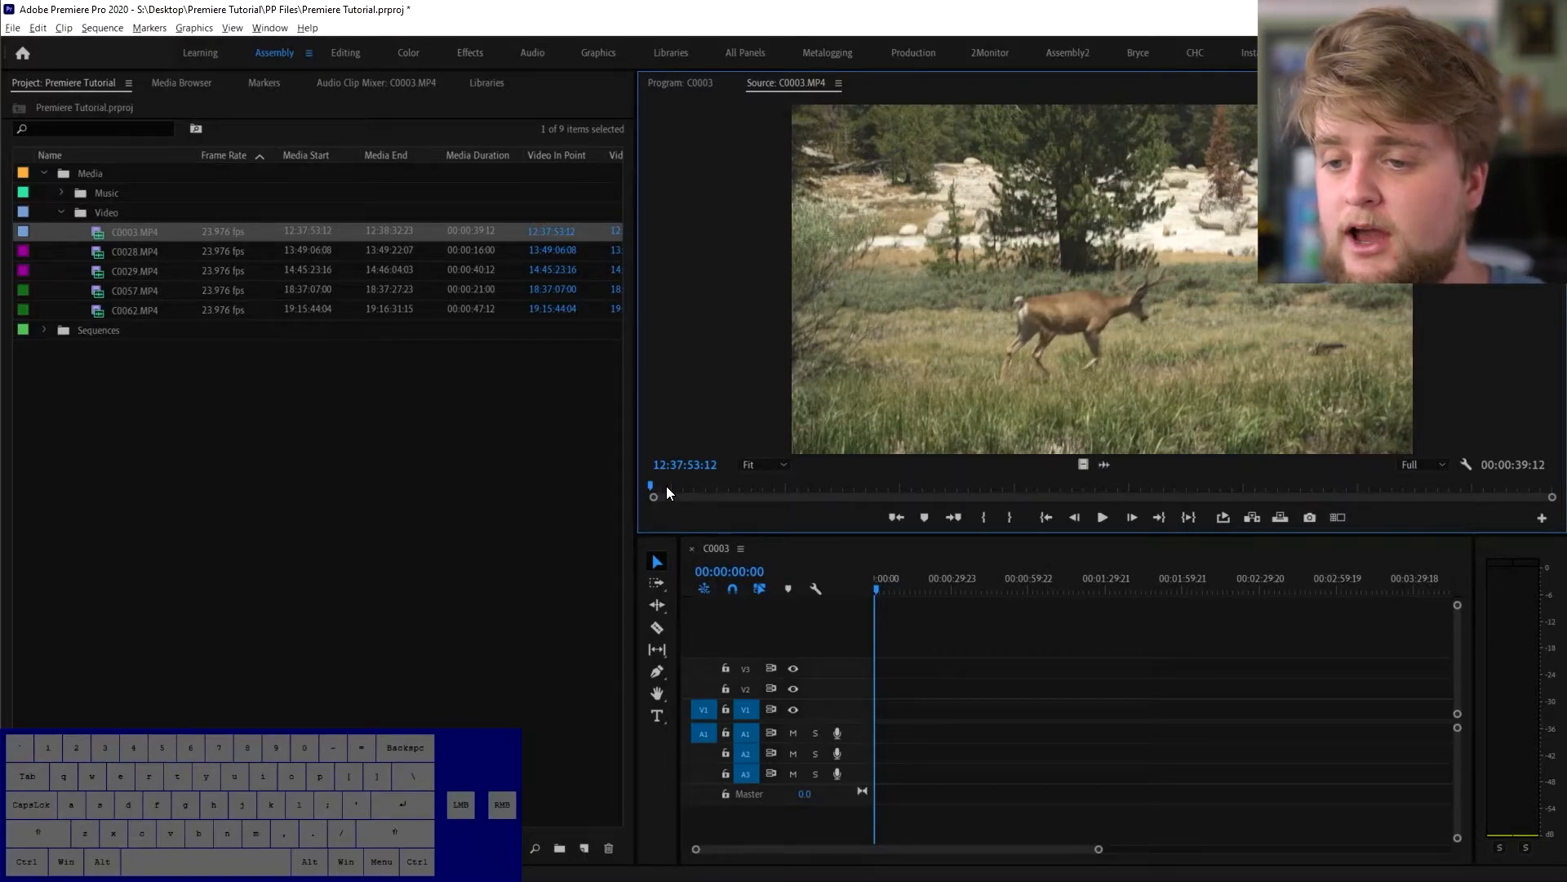
drag(666, 488, 904, 507)
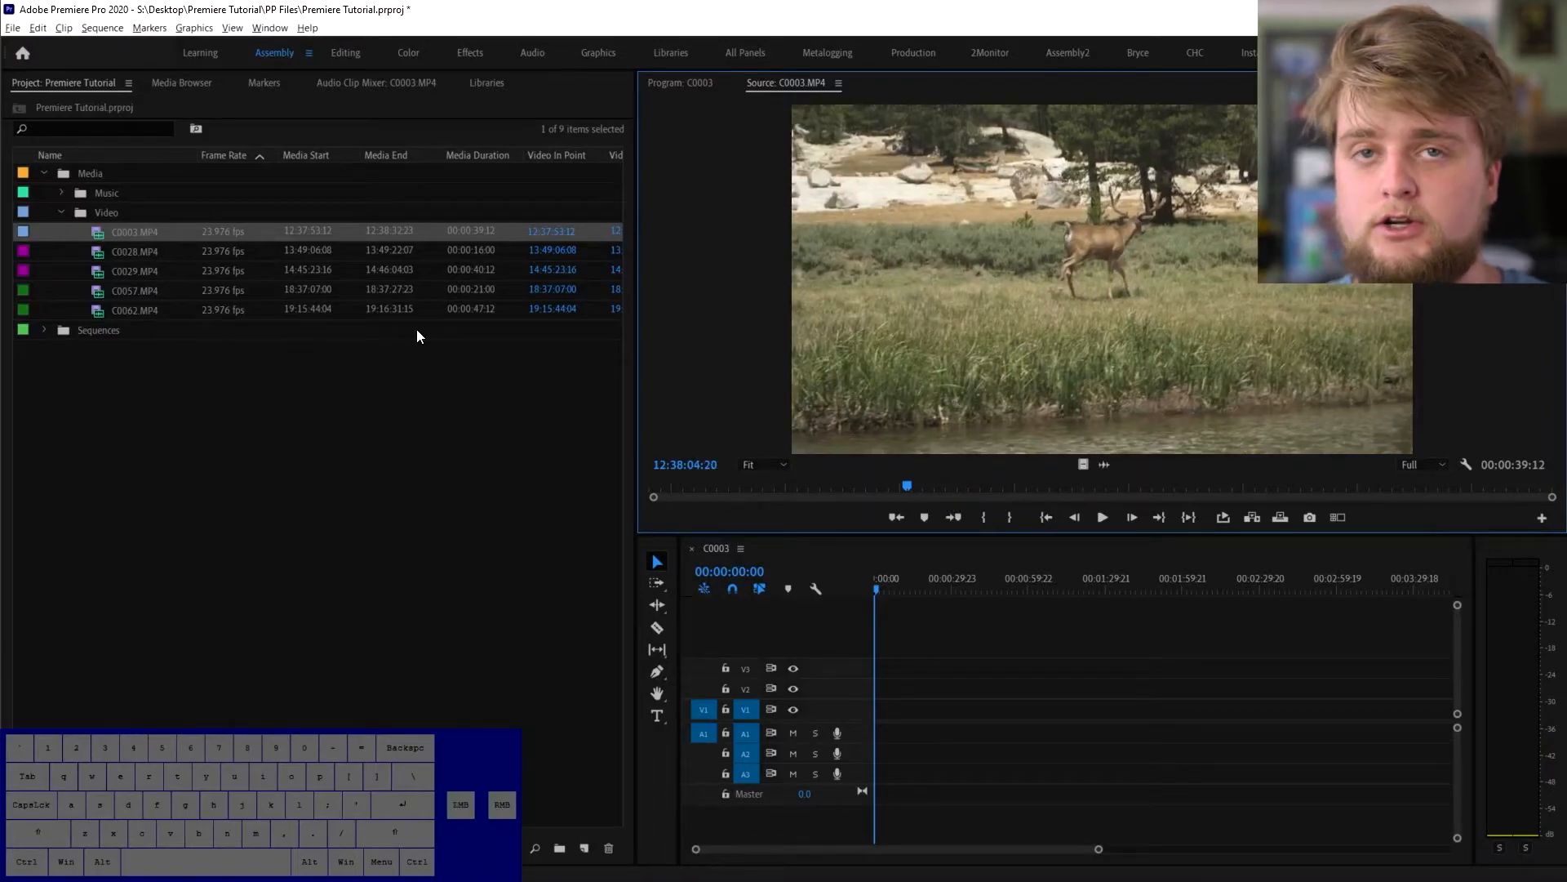
click(354, 57)
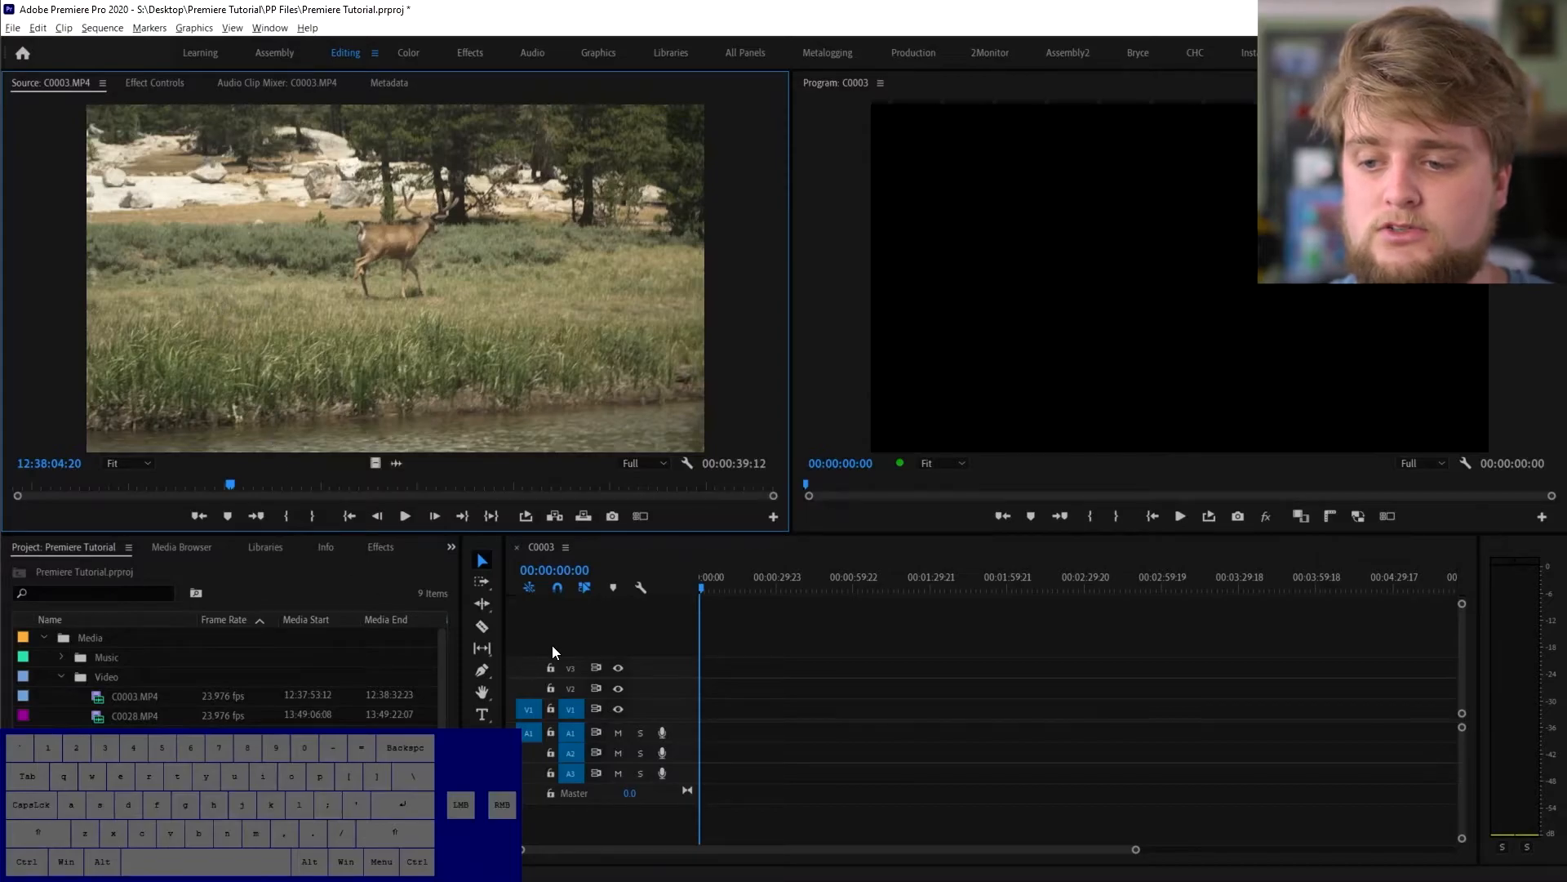
- Mark In and Out around the first stag shot in C0003.MP4 and place it at the sequence start
drag(230, 484, 279, 484)
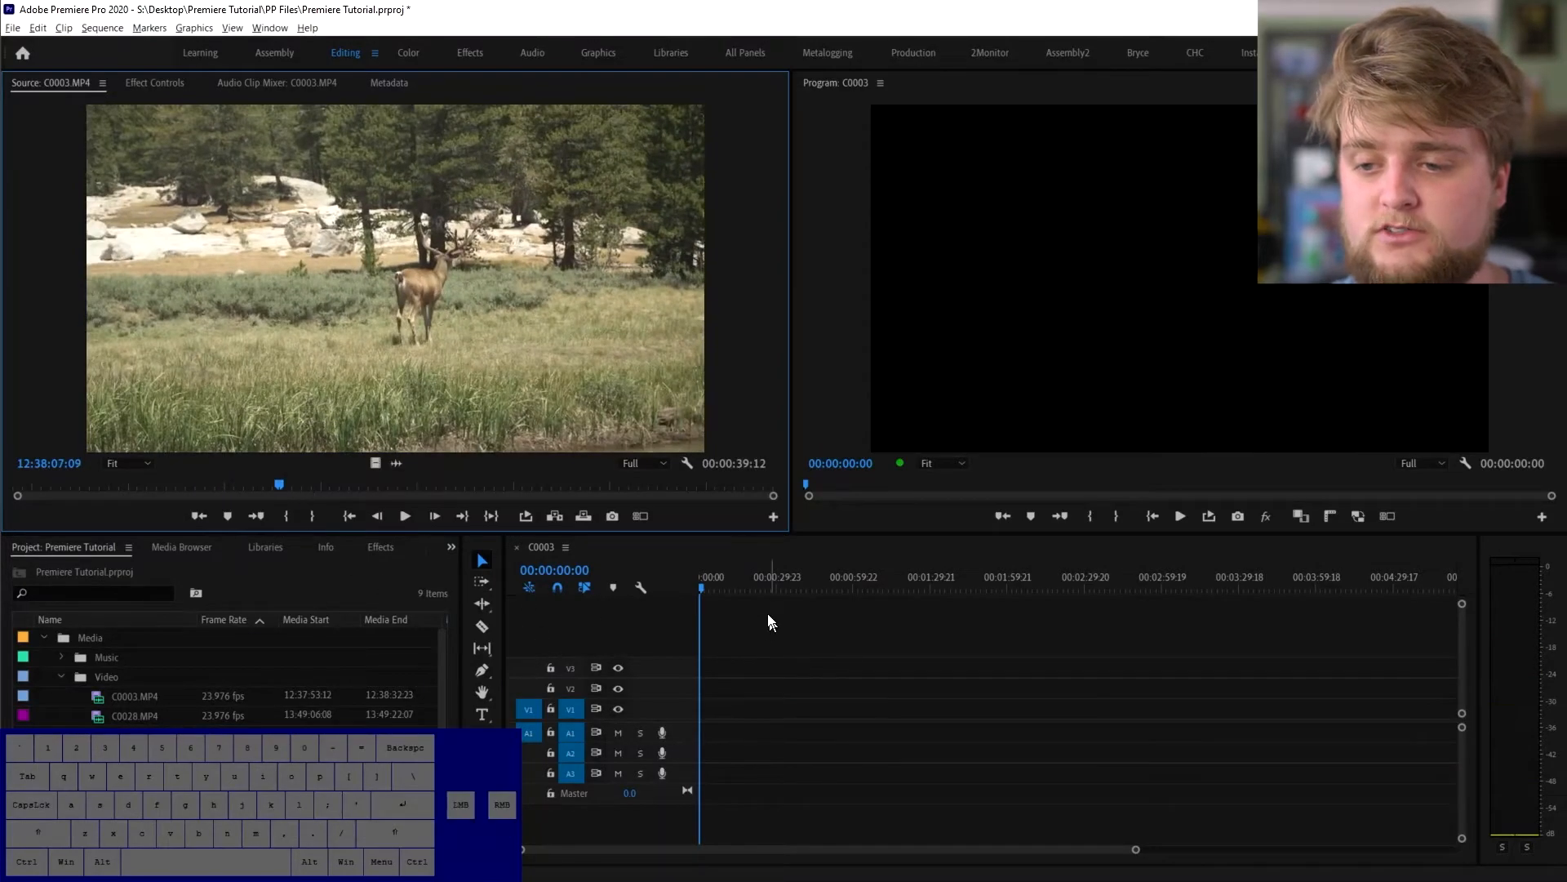
drag(939, 588, 758, 584)
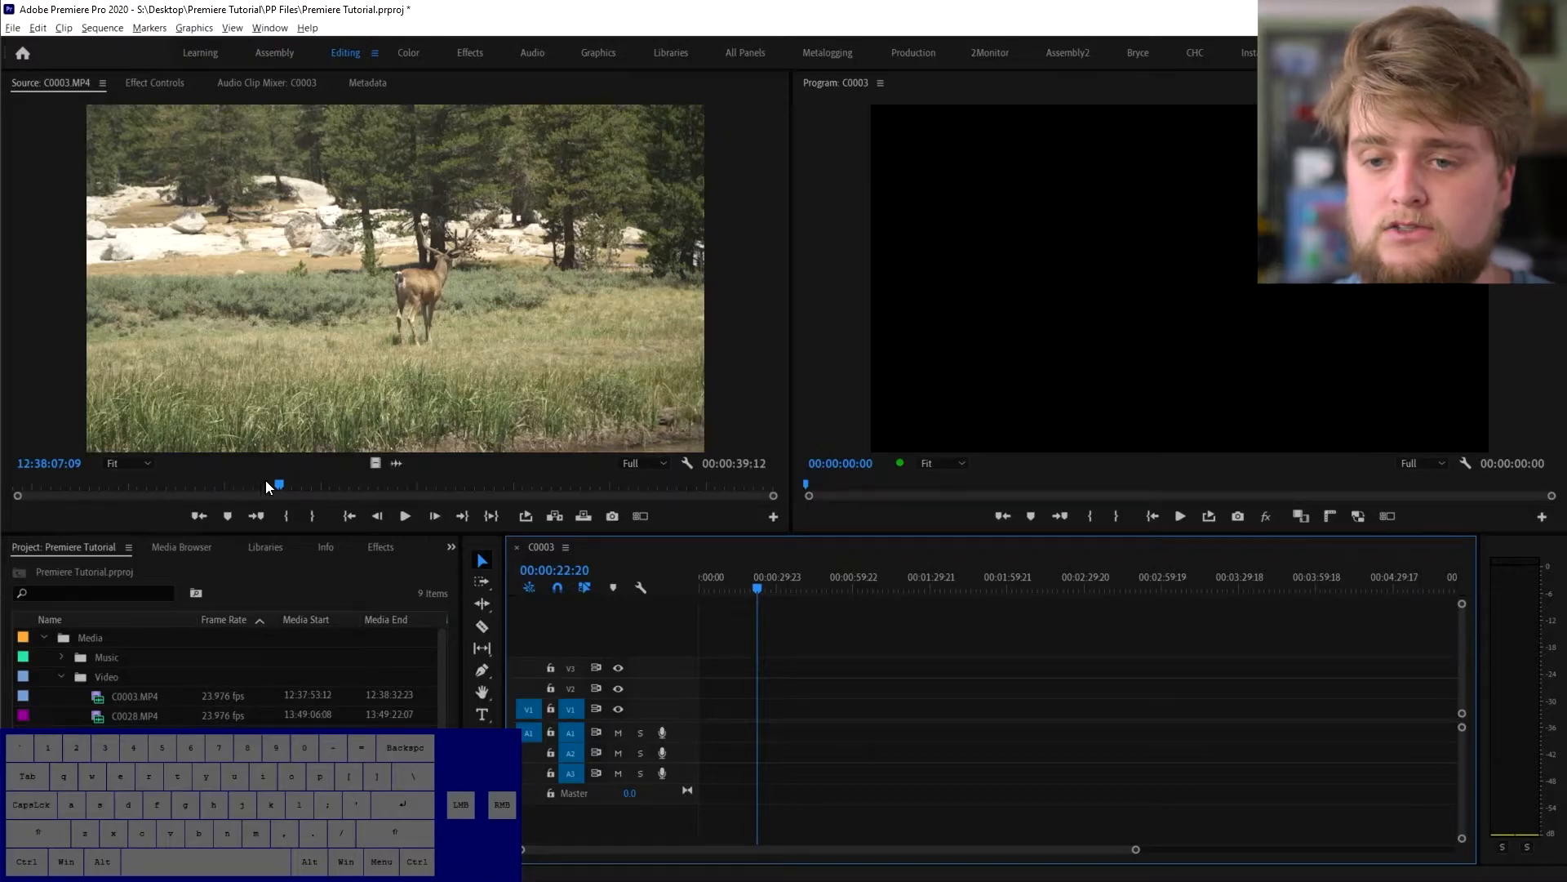
drag(269, 481, 420, 490)
key(i)
key(o)
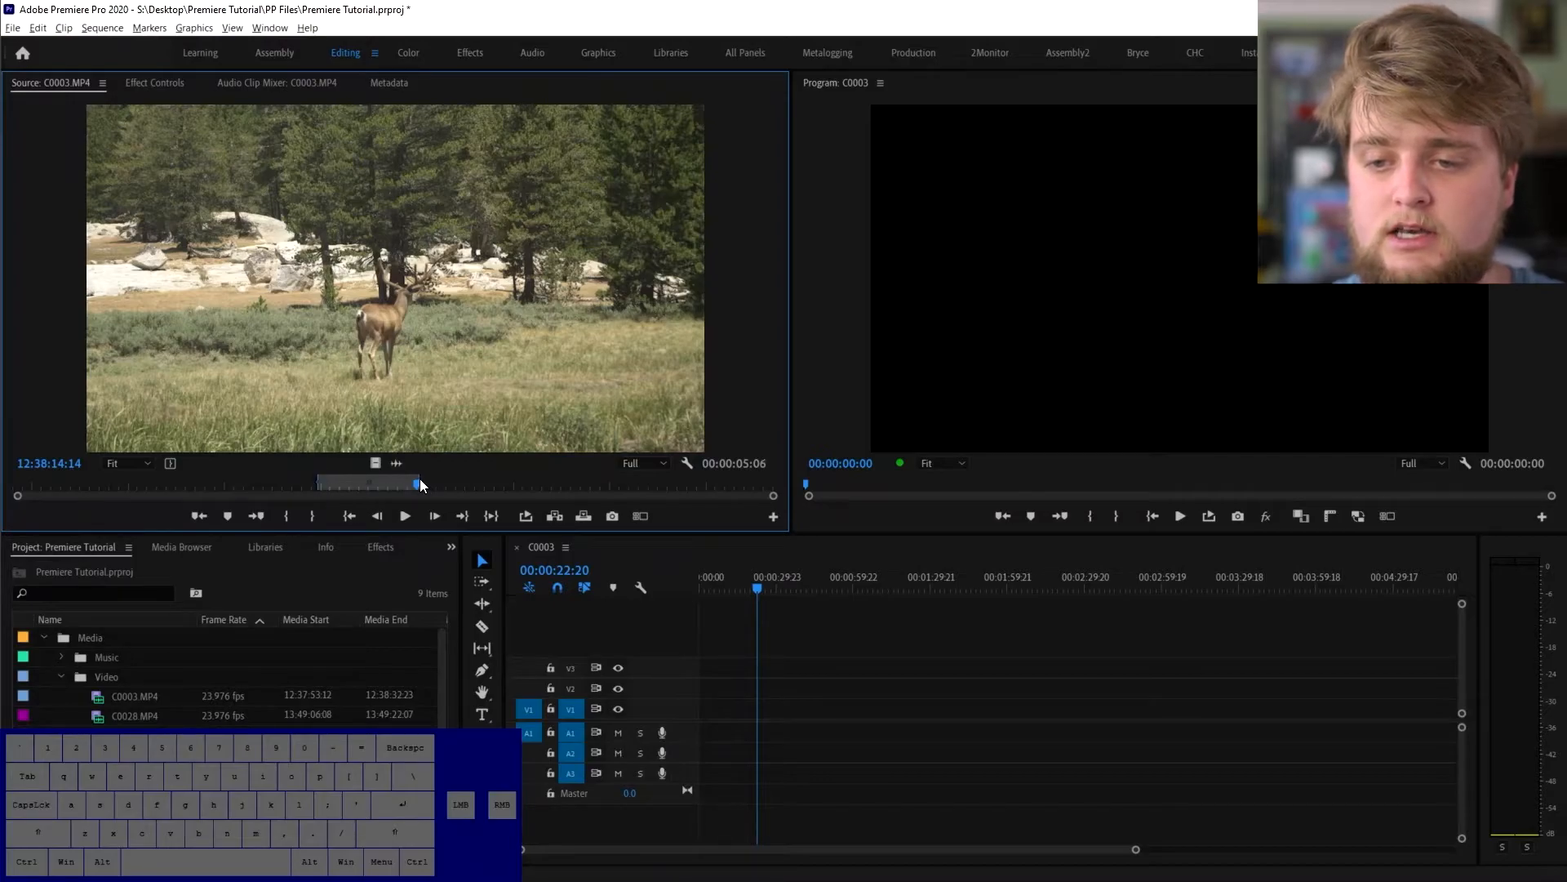
drag(419, 482, 417, 482)
drag(345, 253, 700, 719)
drag(717, 581, 709, 589)
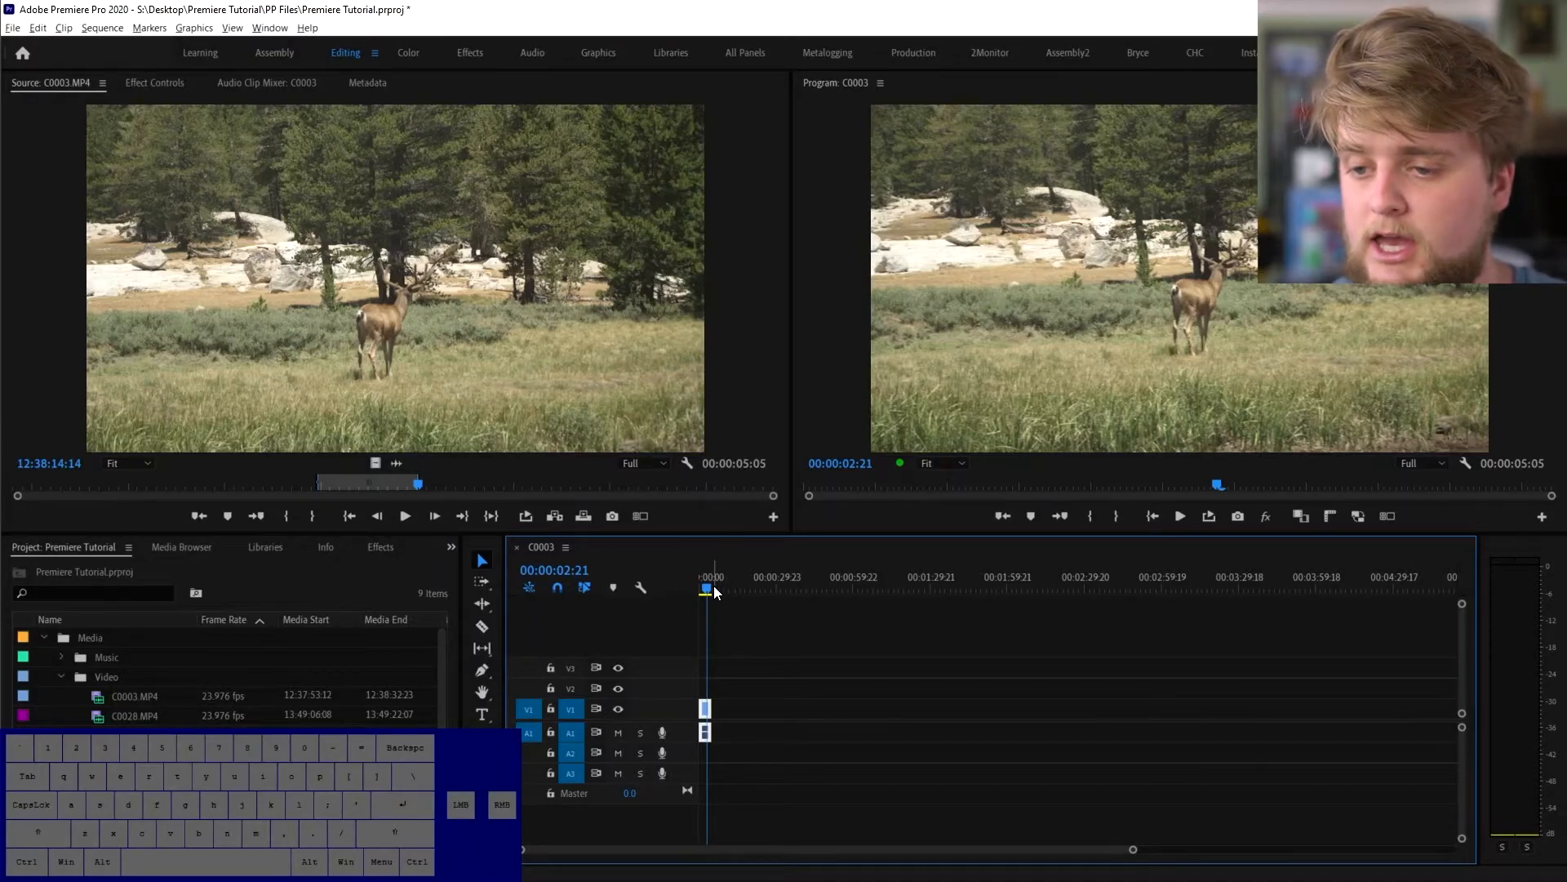
- Mark the second stag shot and add it after the first, totalling 00:00:09:08
drag(495, 486, 595, 504)
key(i)
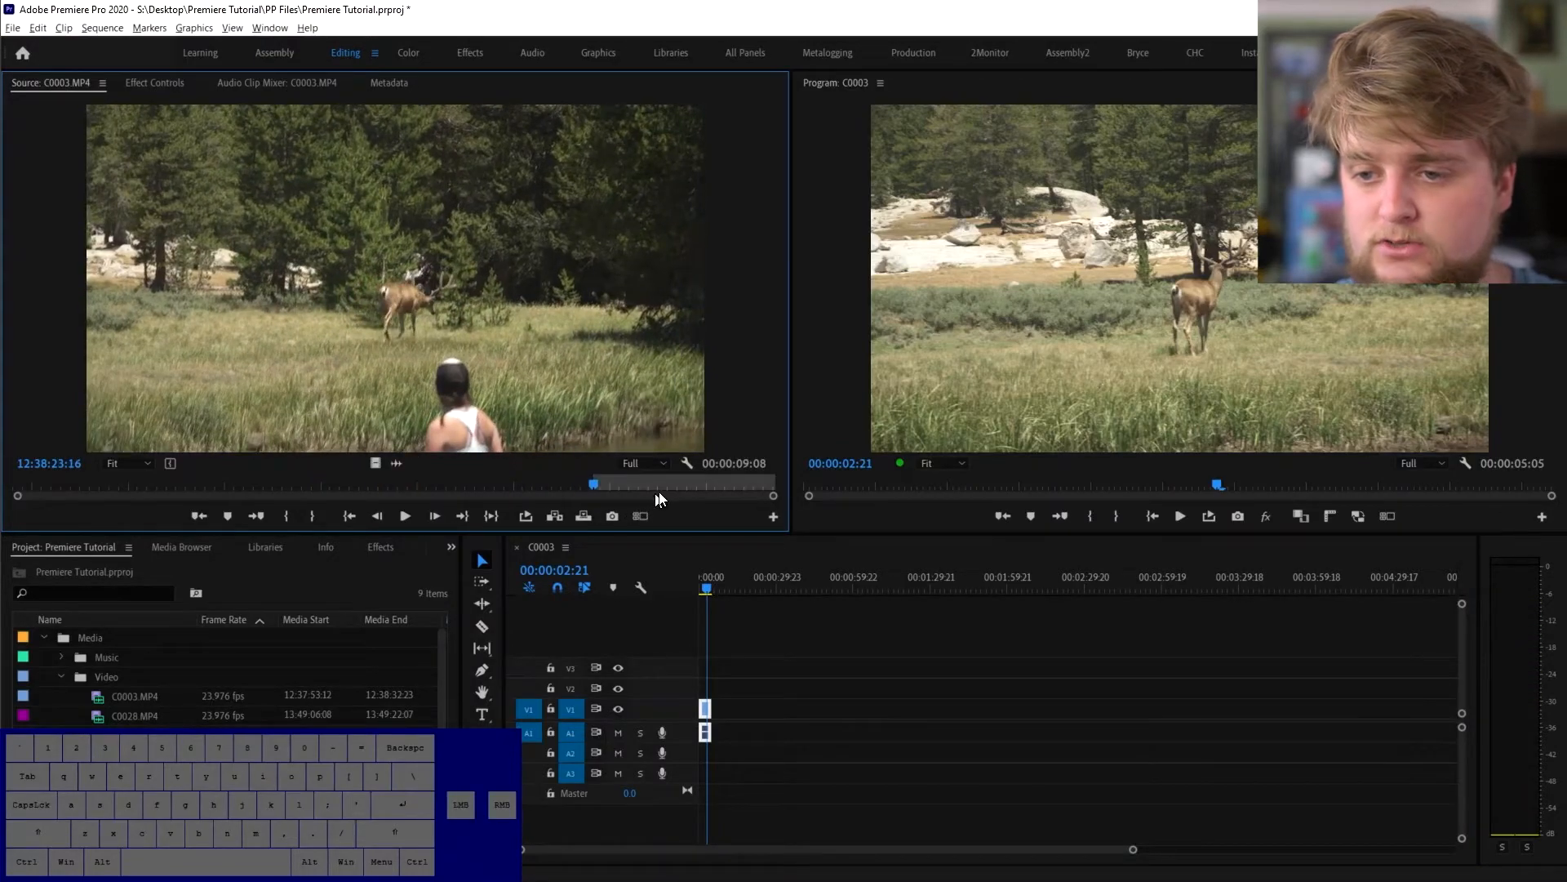
click(674, 487)
key(o)
drag(620, 449, 720, 707)
mouse_move(708, 575)
mouse_down()
mouse_move(696, 583)
mouse_move(724, 581)
mouse_move(710, 581)
mouse_up()
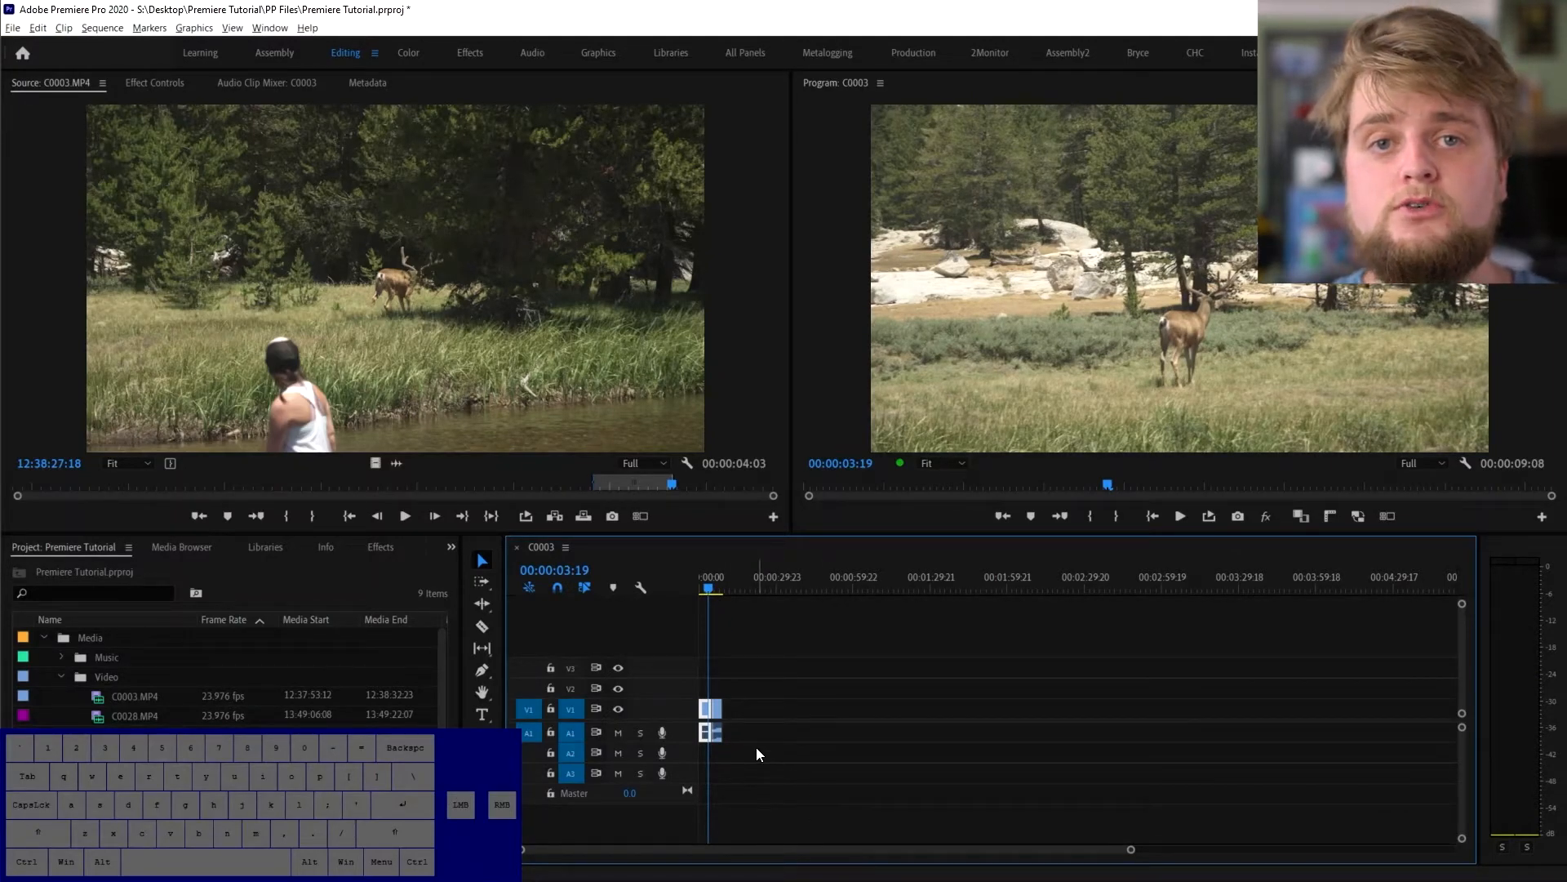
- Place C0028.MP4 on the timeline after the C0003 shots and drag its end shorter
click(101, 721)
drag(101, 722, 750, 719)
drag(738, 587, 765, 593)
drag(776, 712, 762, 713)
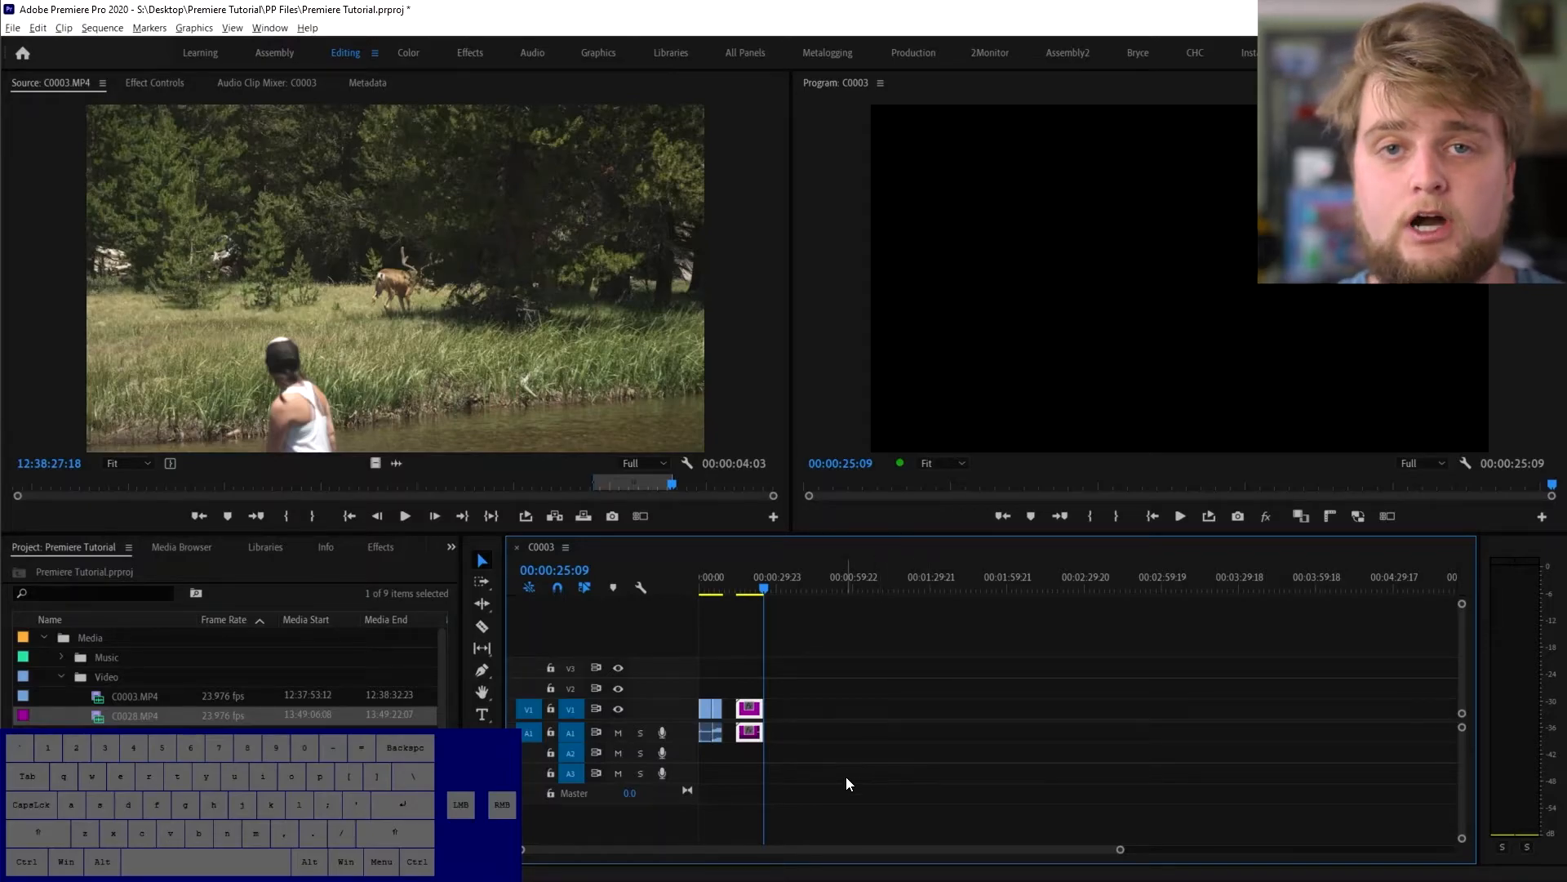
drag(1120, 849, 954, 851)
mouse_move(673, 849)
mouse_down()
mouse_move(767, 851)
mouse_move(683, 857)
mouse_up()
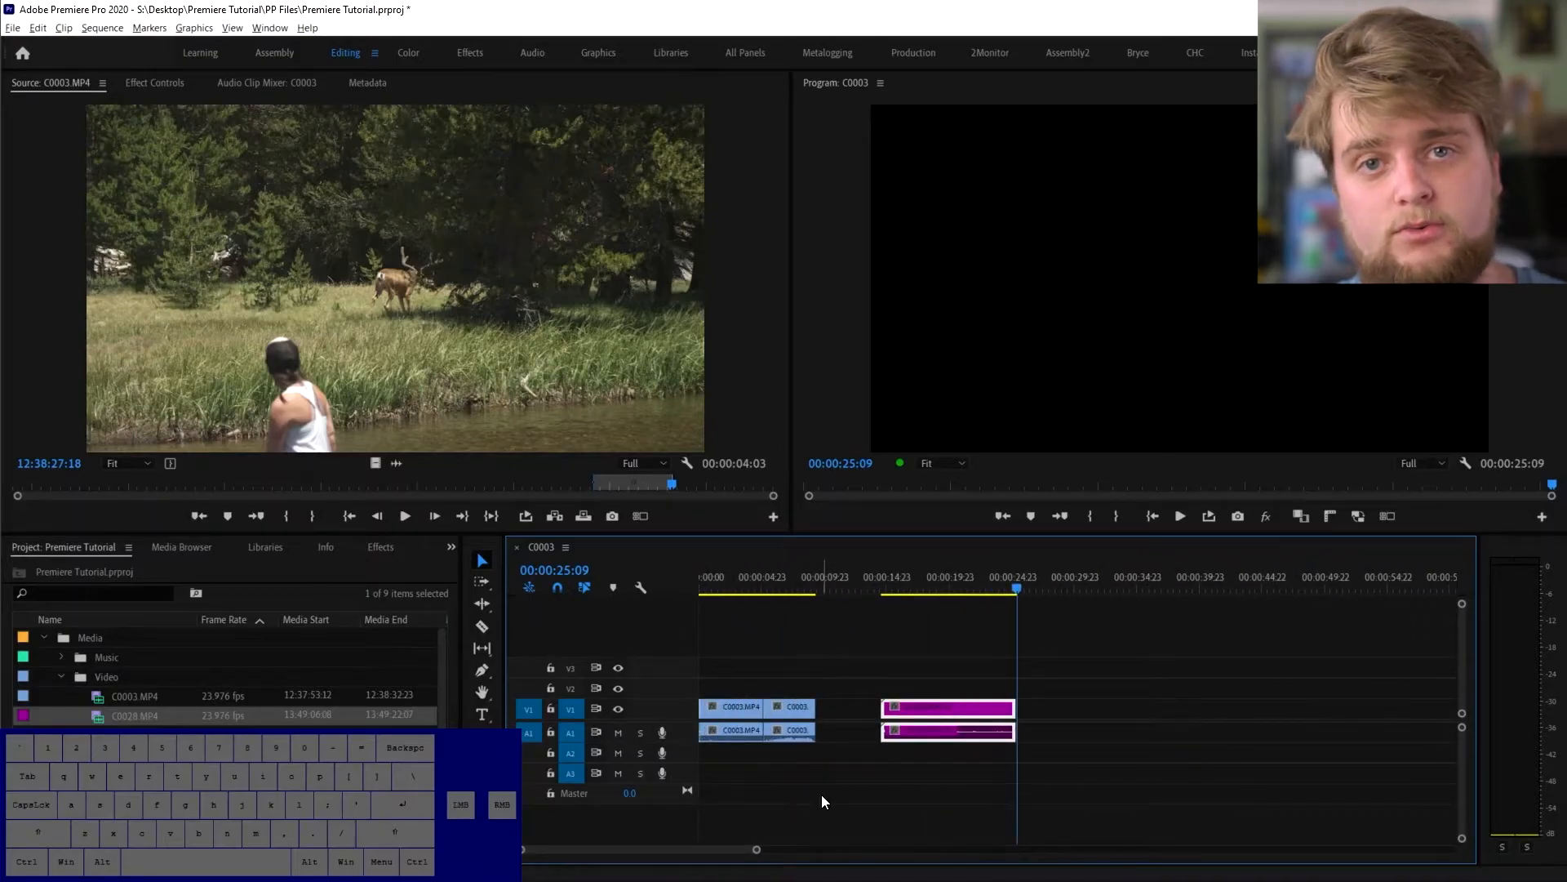
- Trim the head and tail of the C0028 clip on the timeline
scroll(821, 792, down, 4)
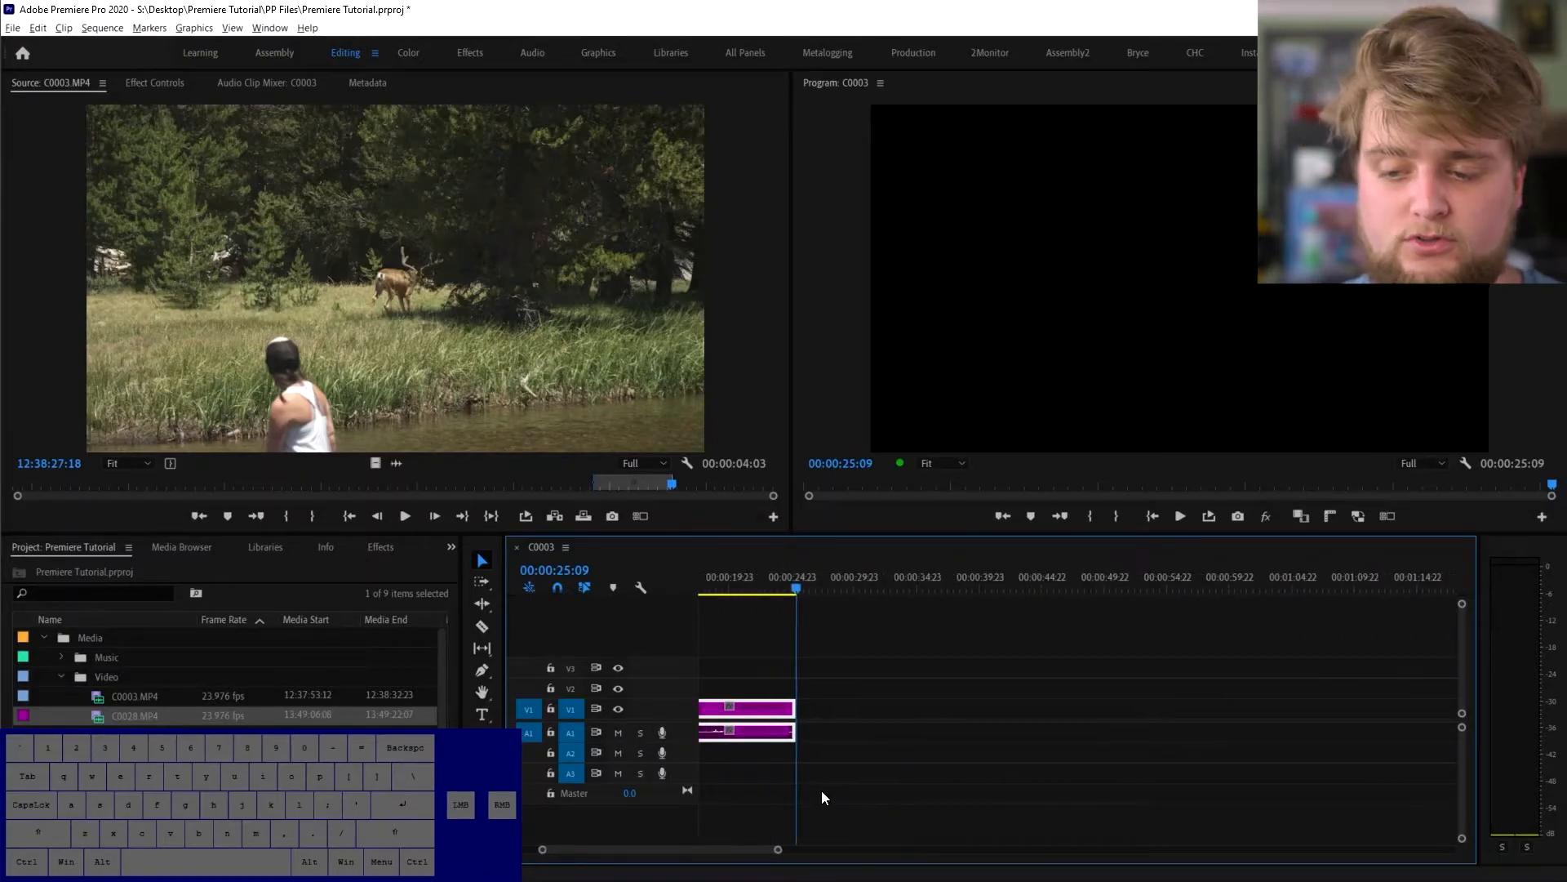
scroll(822, 798, up, 4)
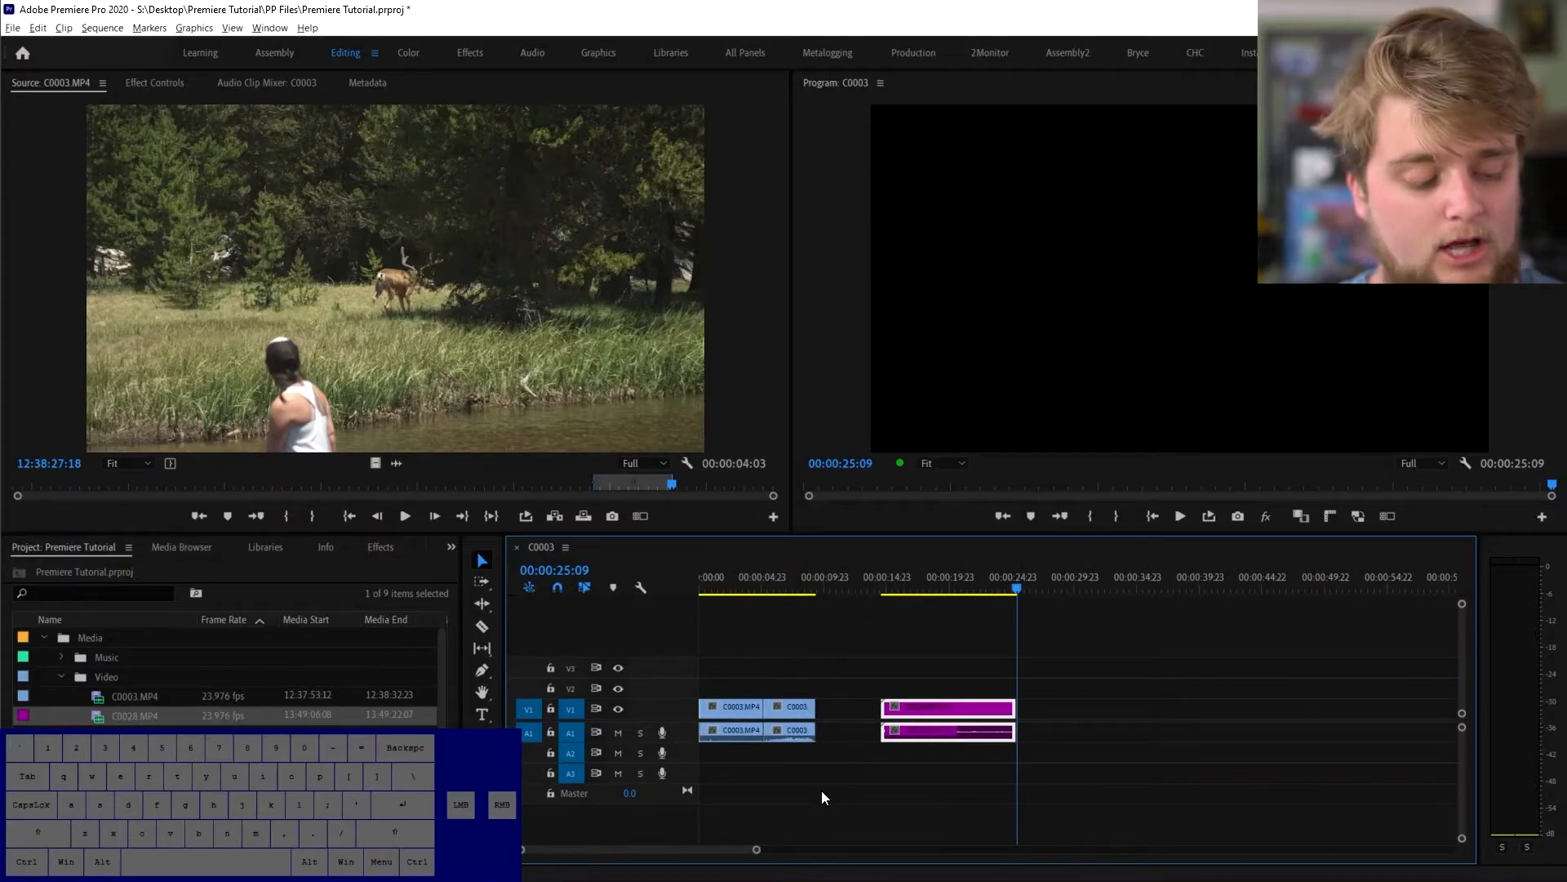
alt+scroll(821, 790, up, 5)
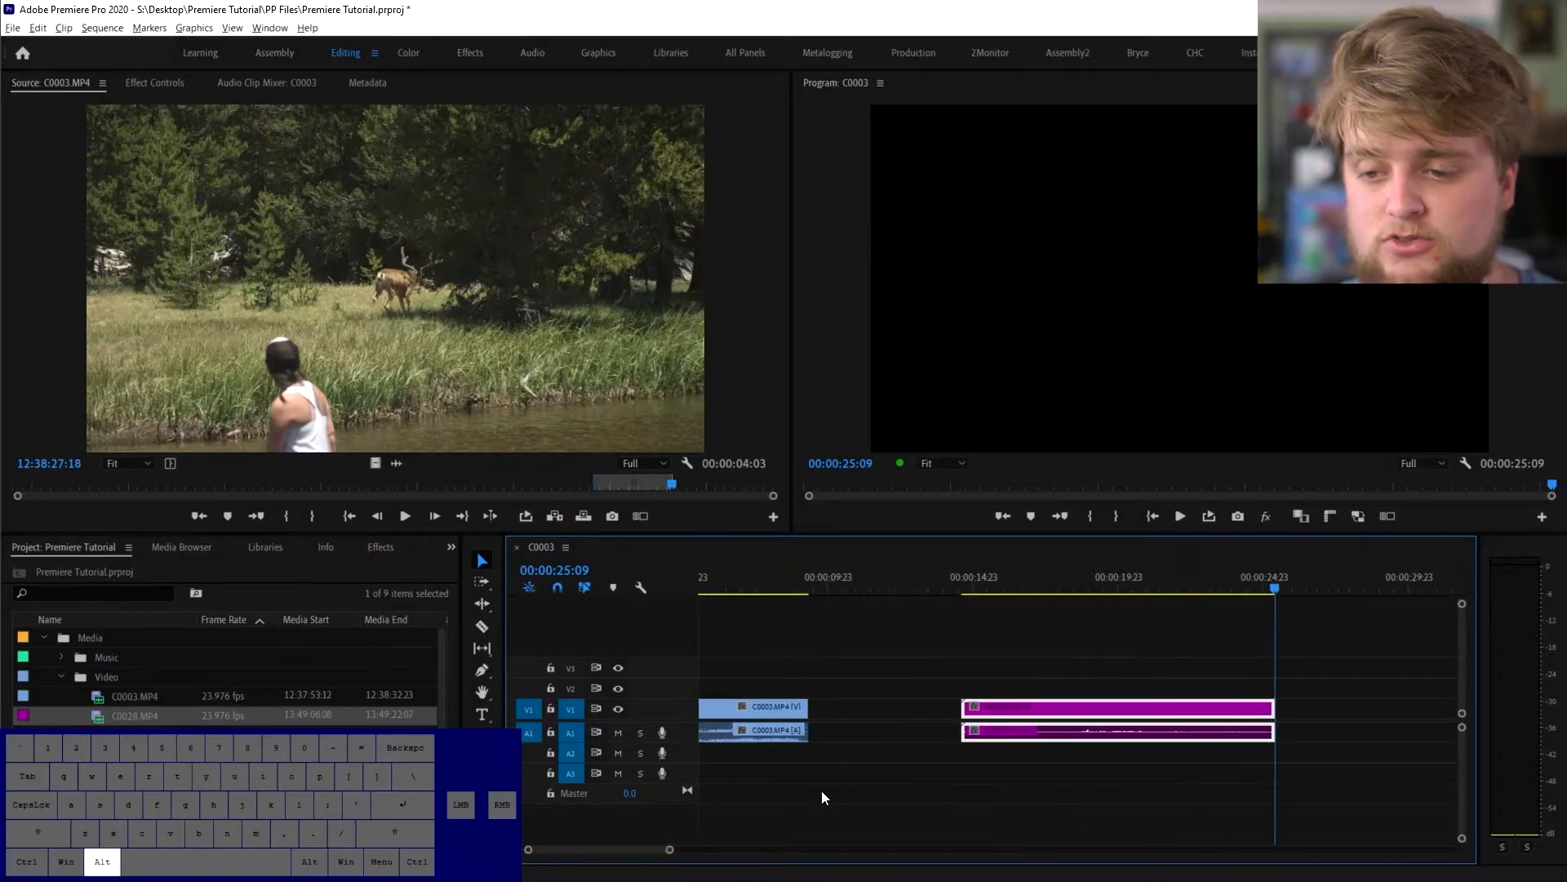
alt+scroll(821, 790, down, 3)
alt+scroll(822, 790, up, 4)
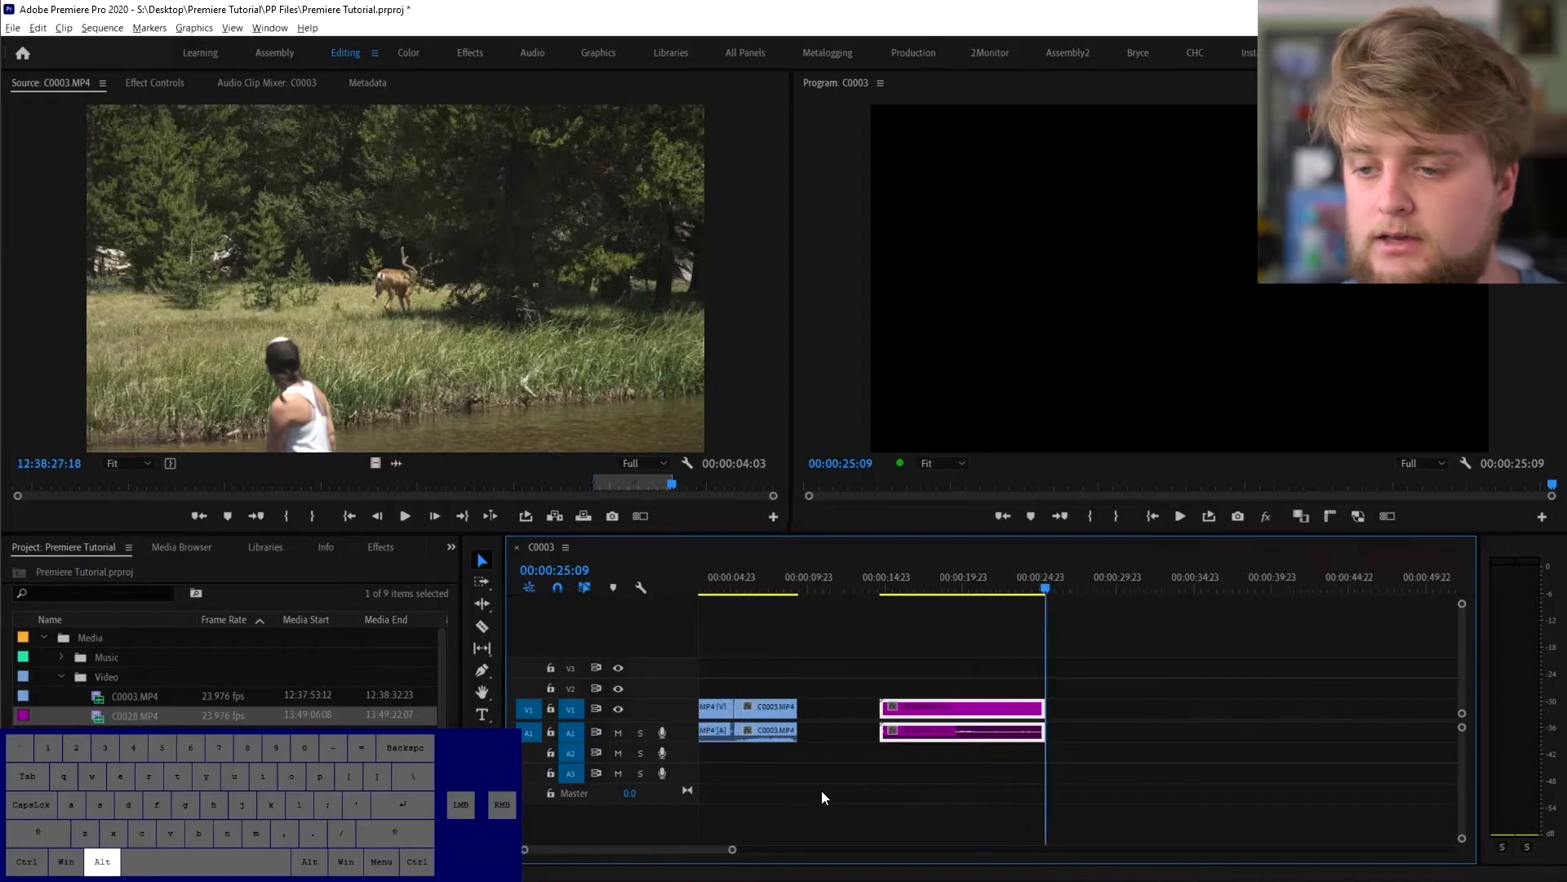
alt+scroll(822, 790, up, 2)
scroll(839, 798, down, 3)
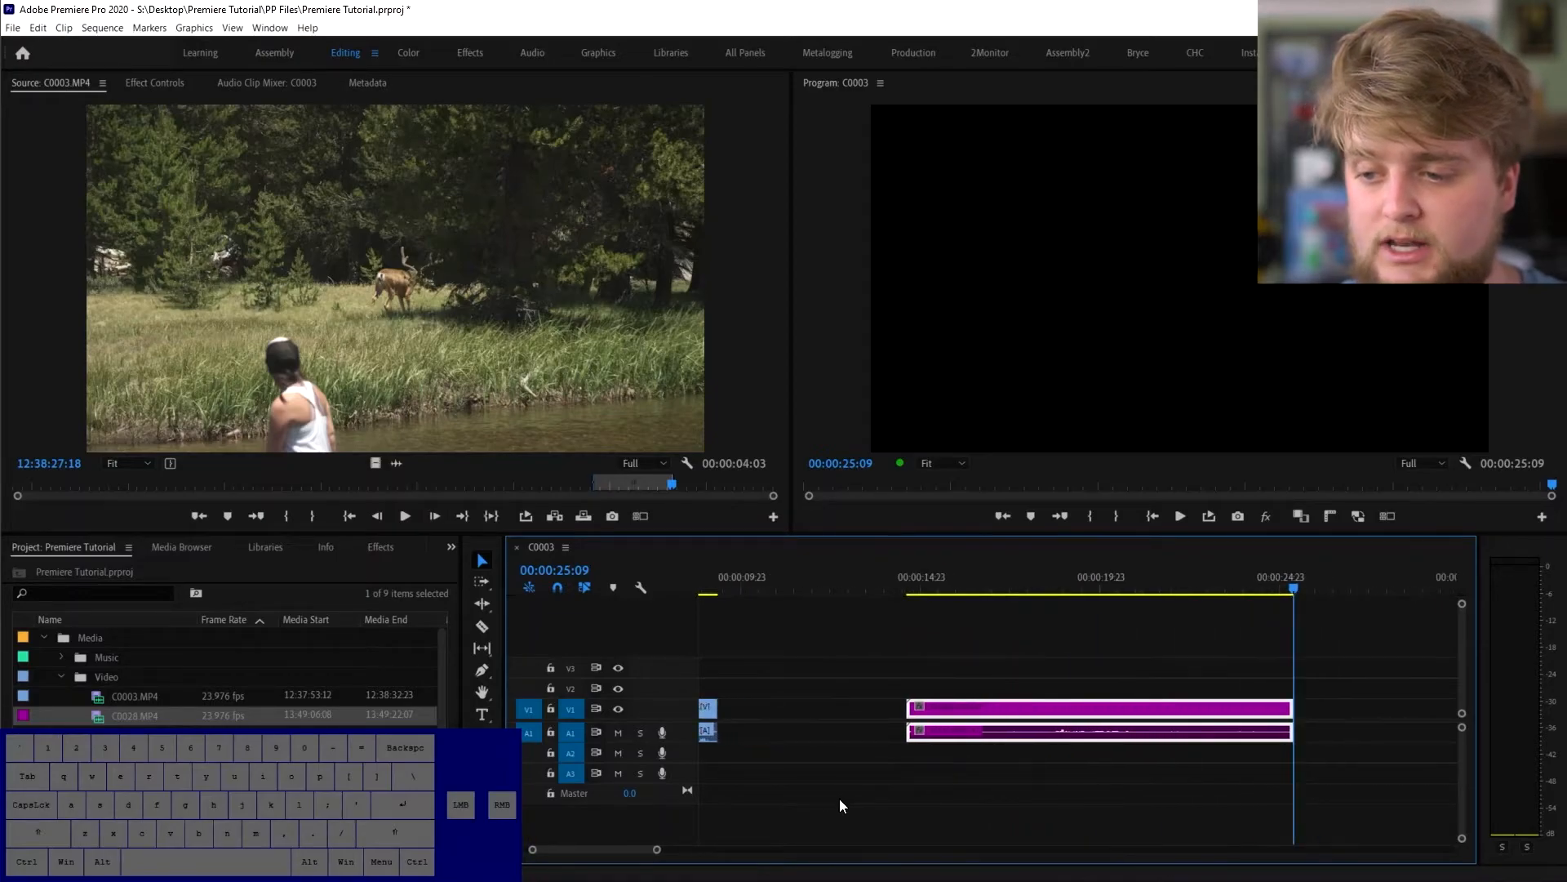
scroll(979, 802, down, 2)
drag(764, 710, 826, 719)
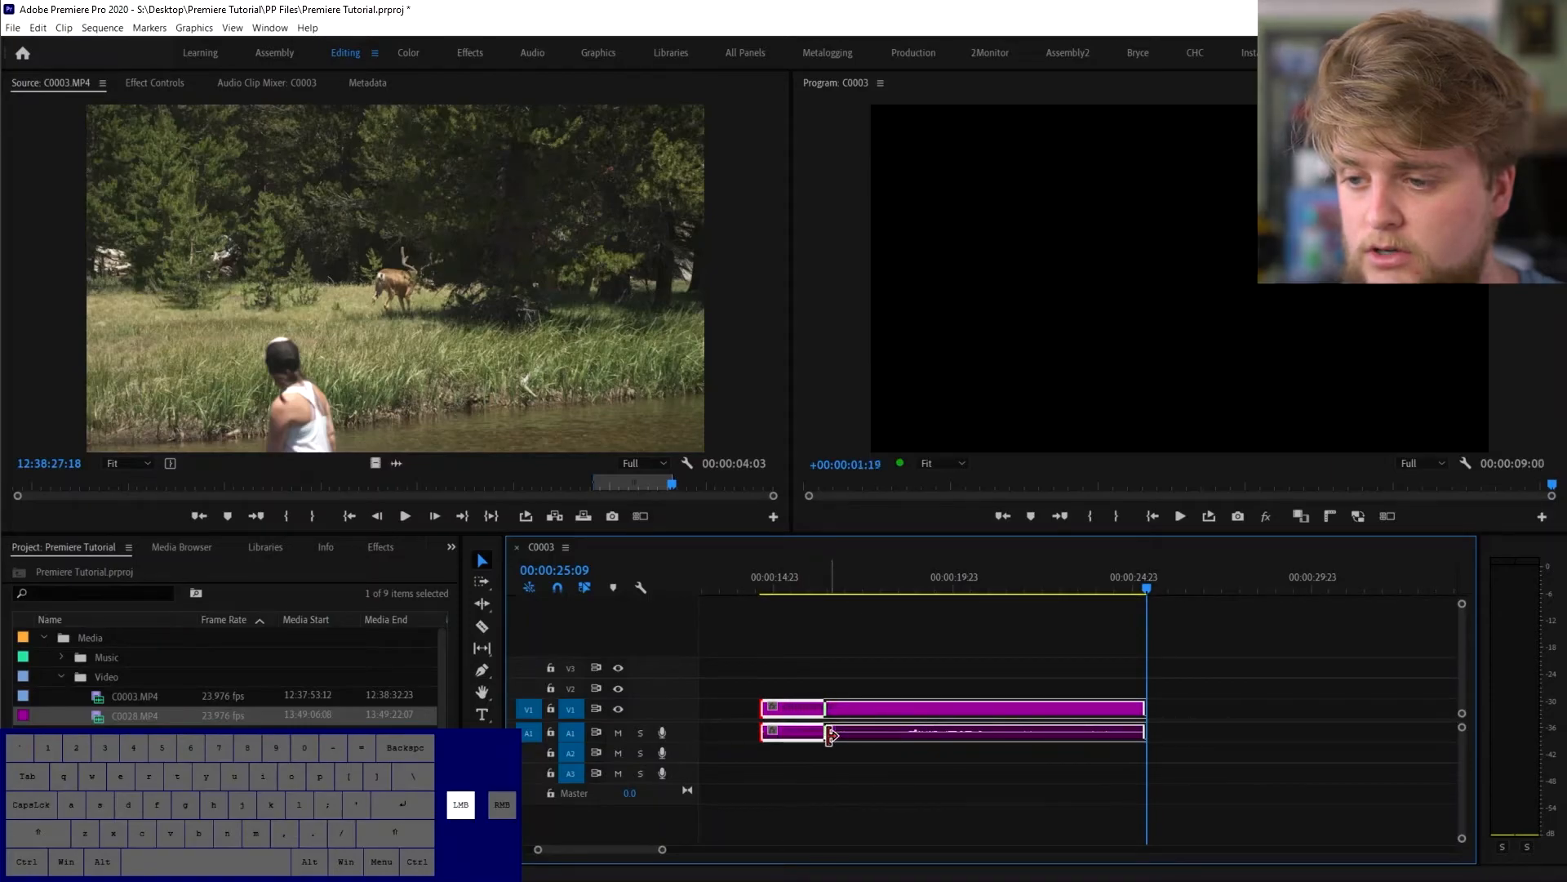
drag(906, 594, 1008, 618)
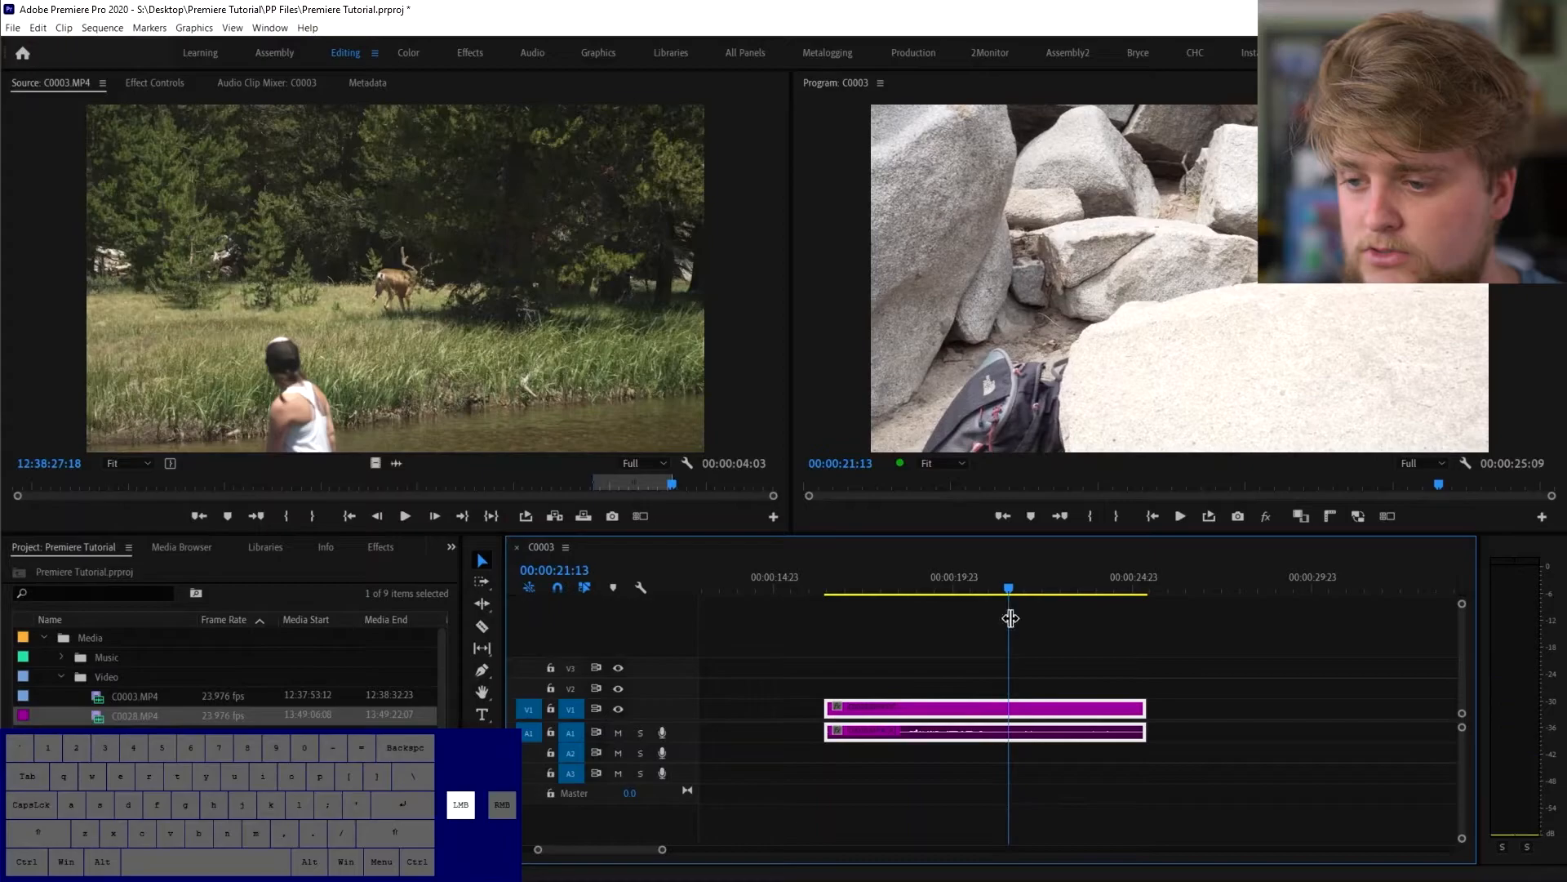
drag(1137, 718, 1009, 719)
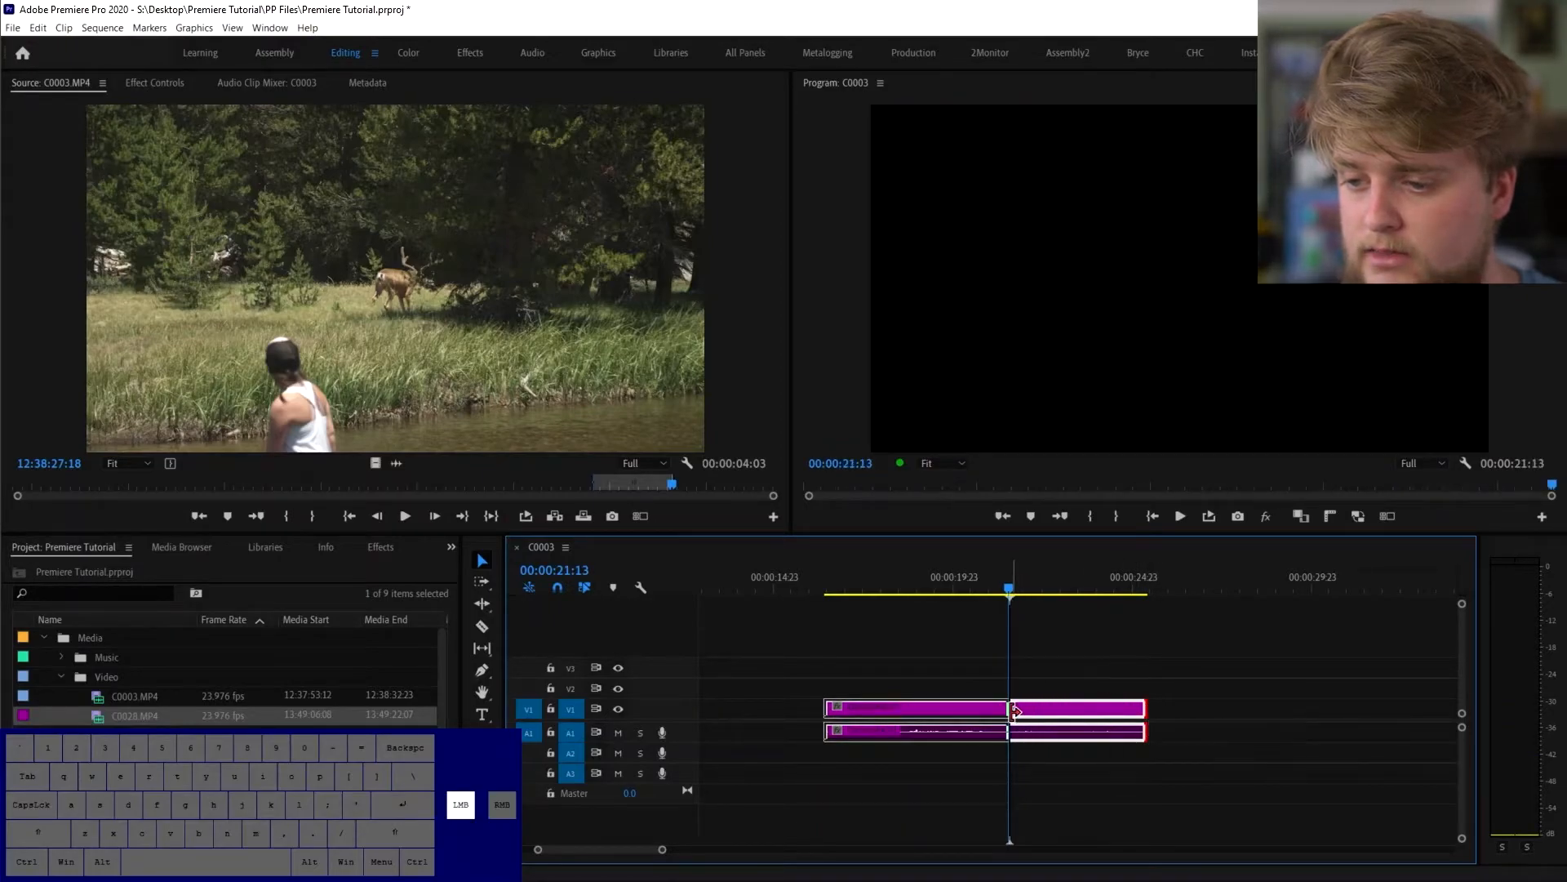
drag(638, 847, 631, 848)
mouse_move(1129, 715)
mouse_down()
mouse_move(892, 735)
mouse_move(1129, 743)
mouse_up()
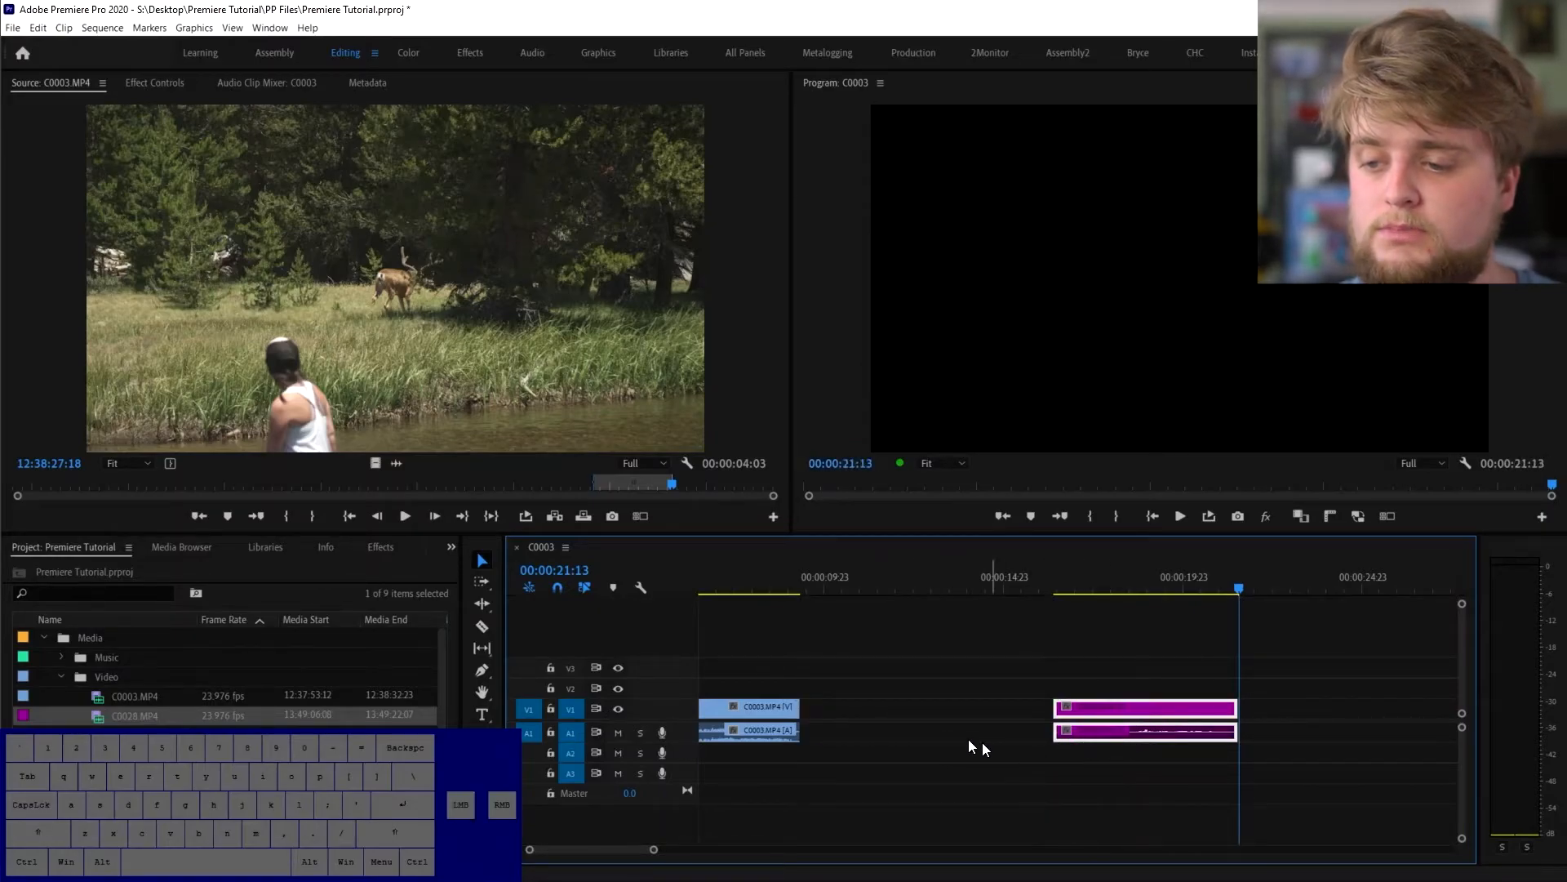
- Ripple delete the gap before C0028 and park the playhead at 00:00:11:07
right_click(869, 709)
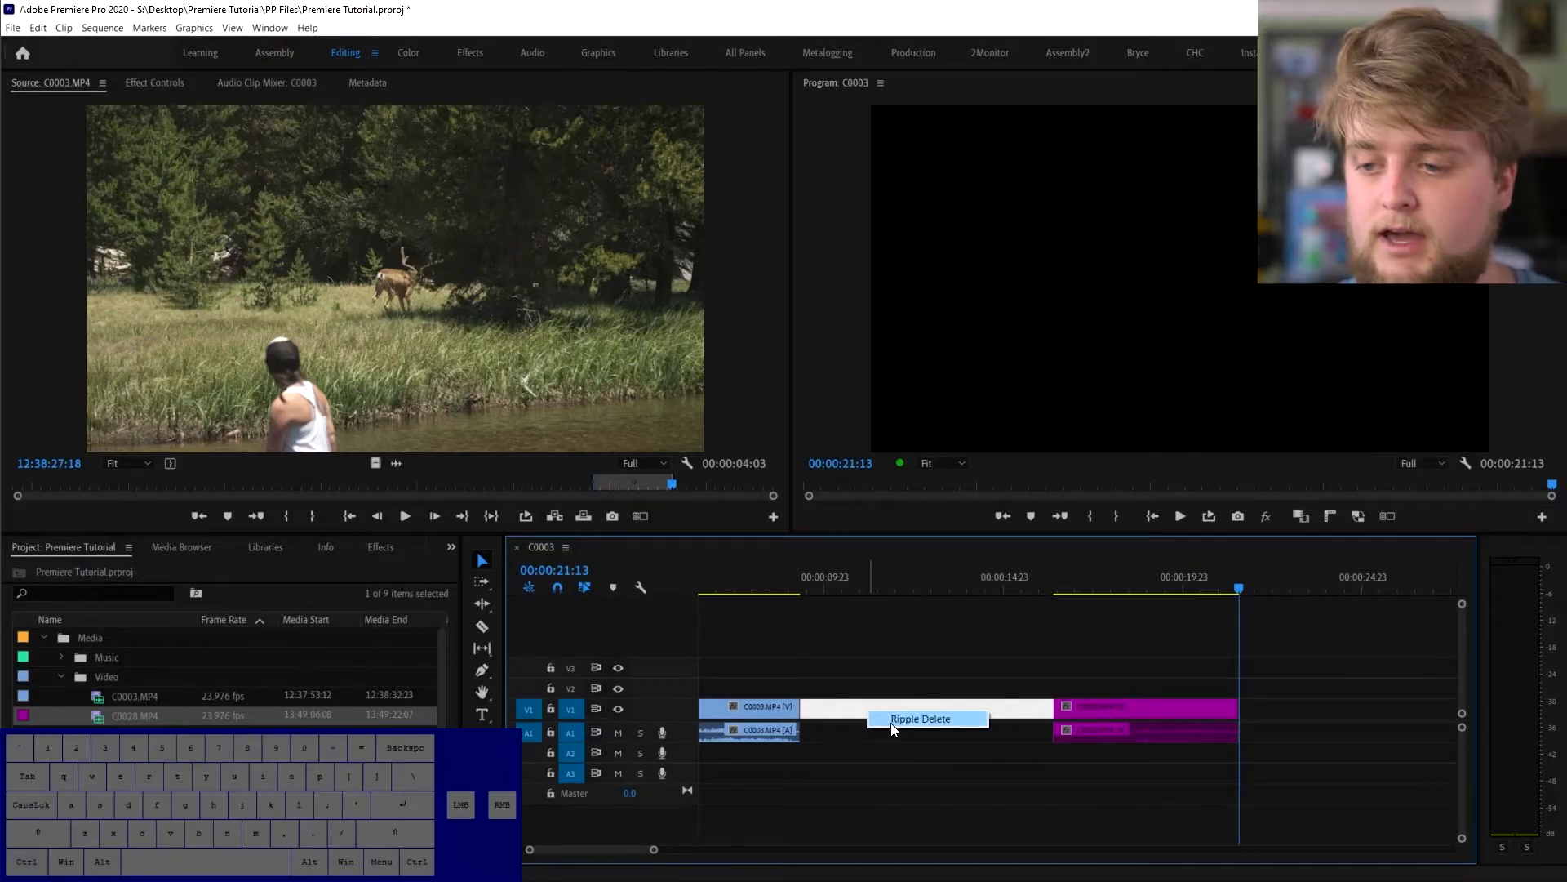
click(920, 719)
drag(751, 598, 826, 623)
click(871, 588)
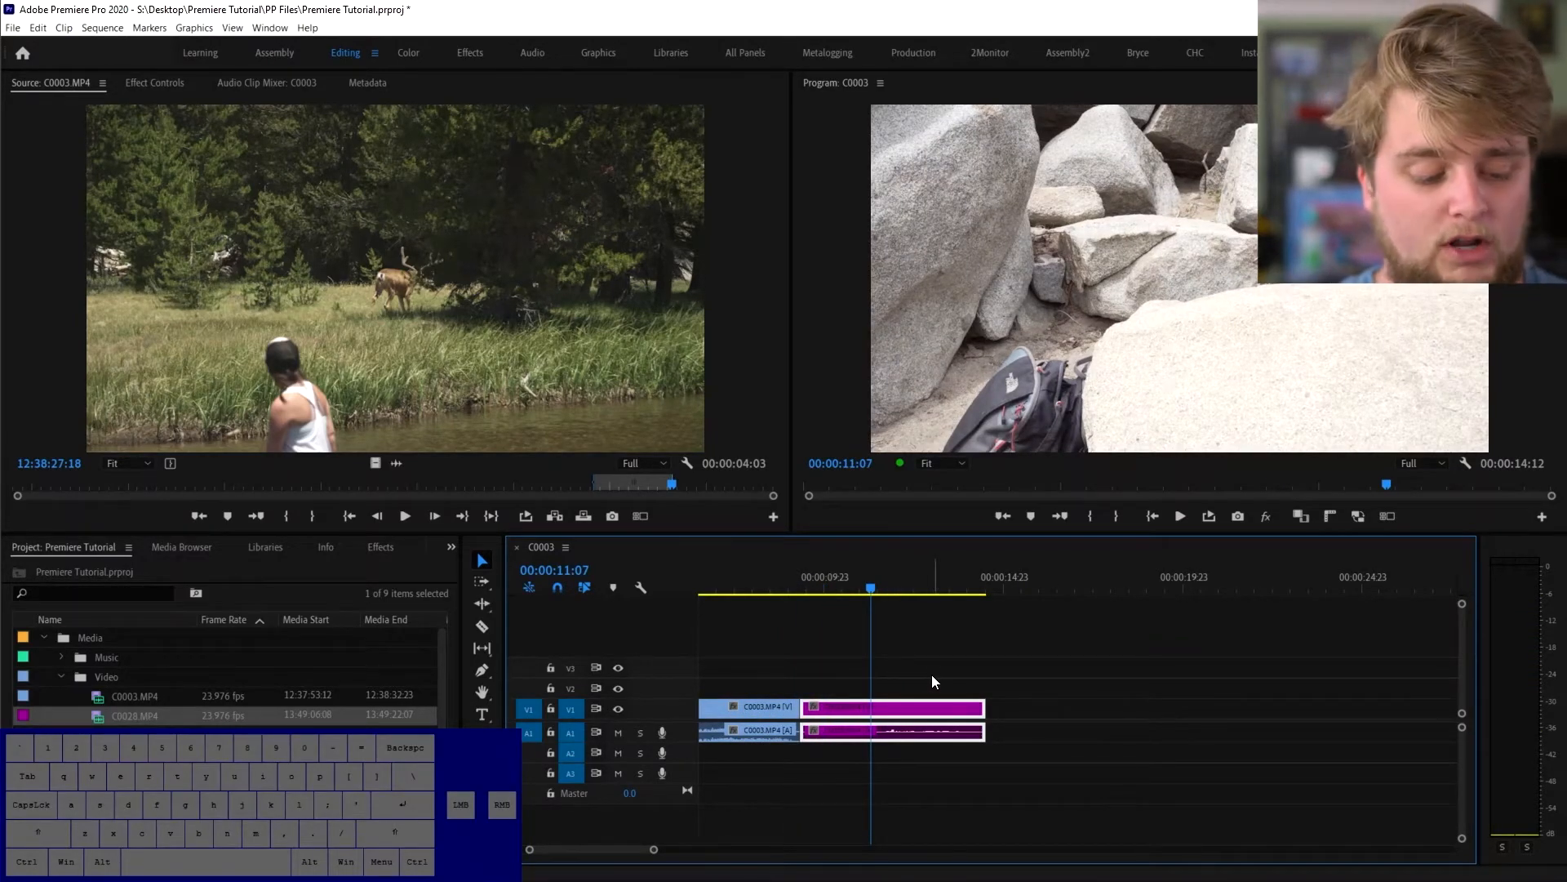
- Split the C0028 clip at the playhead, then move the playhead to 00:00:12:08
click(482, 629)
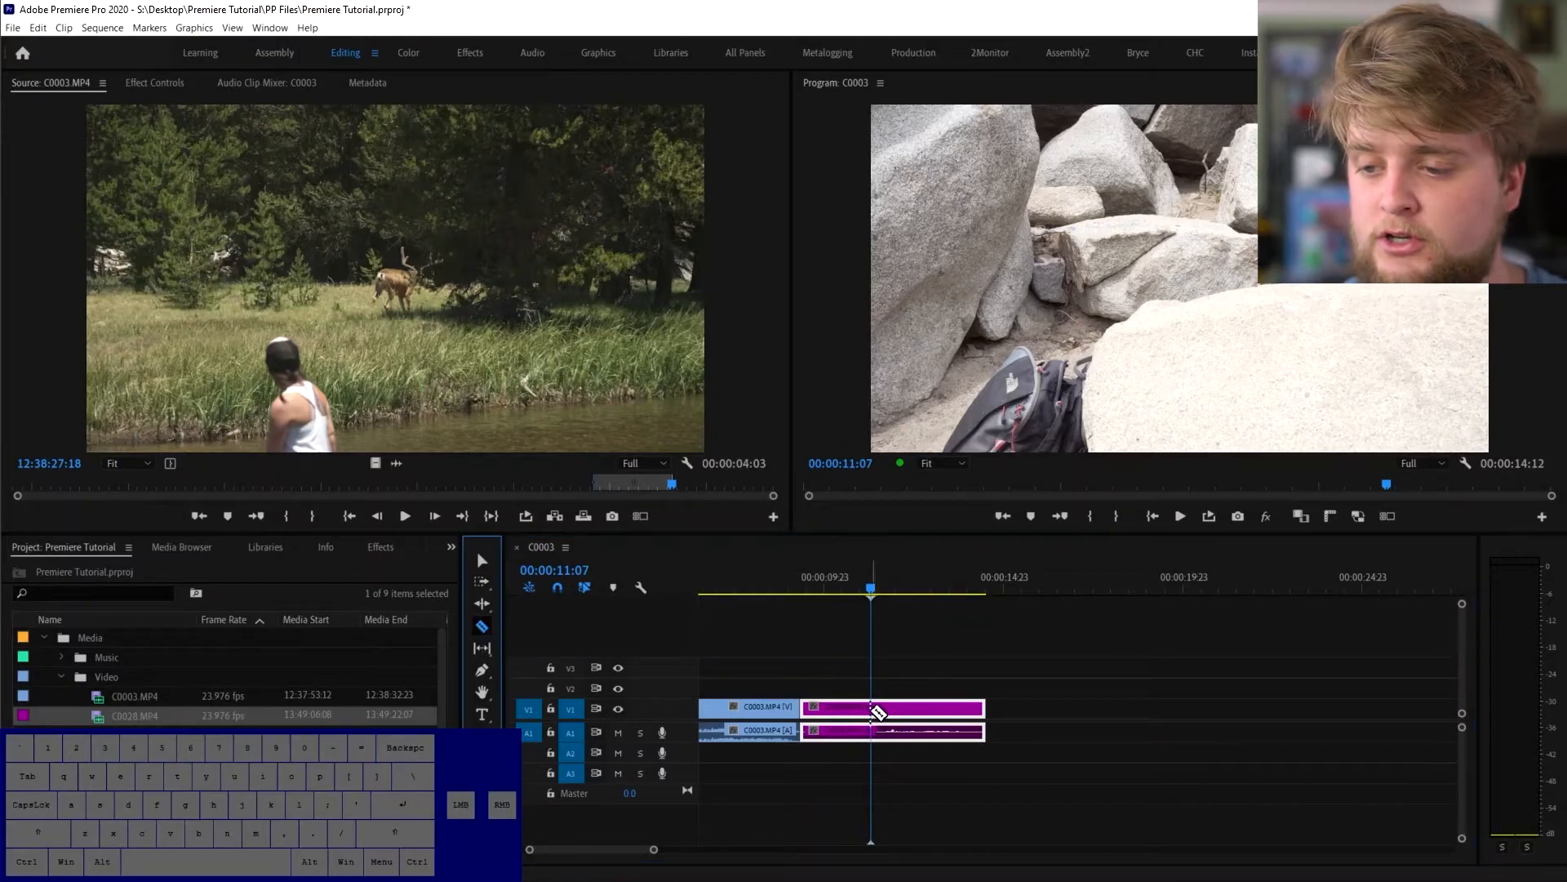
click(872, 711)
click(888, 590)
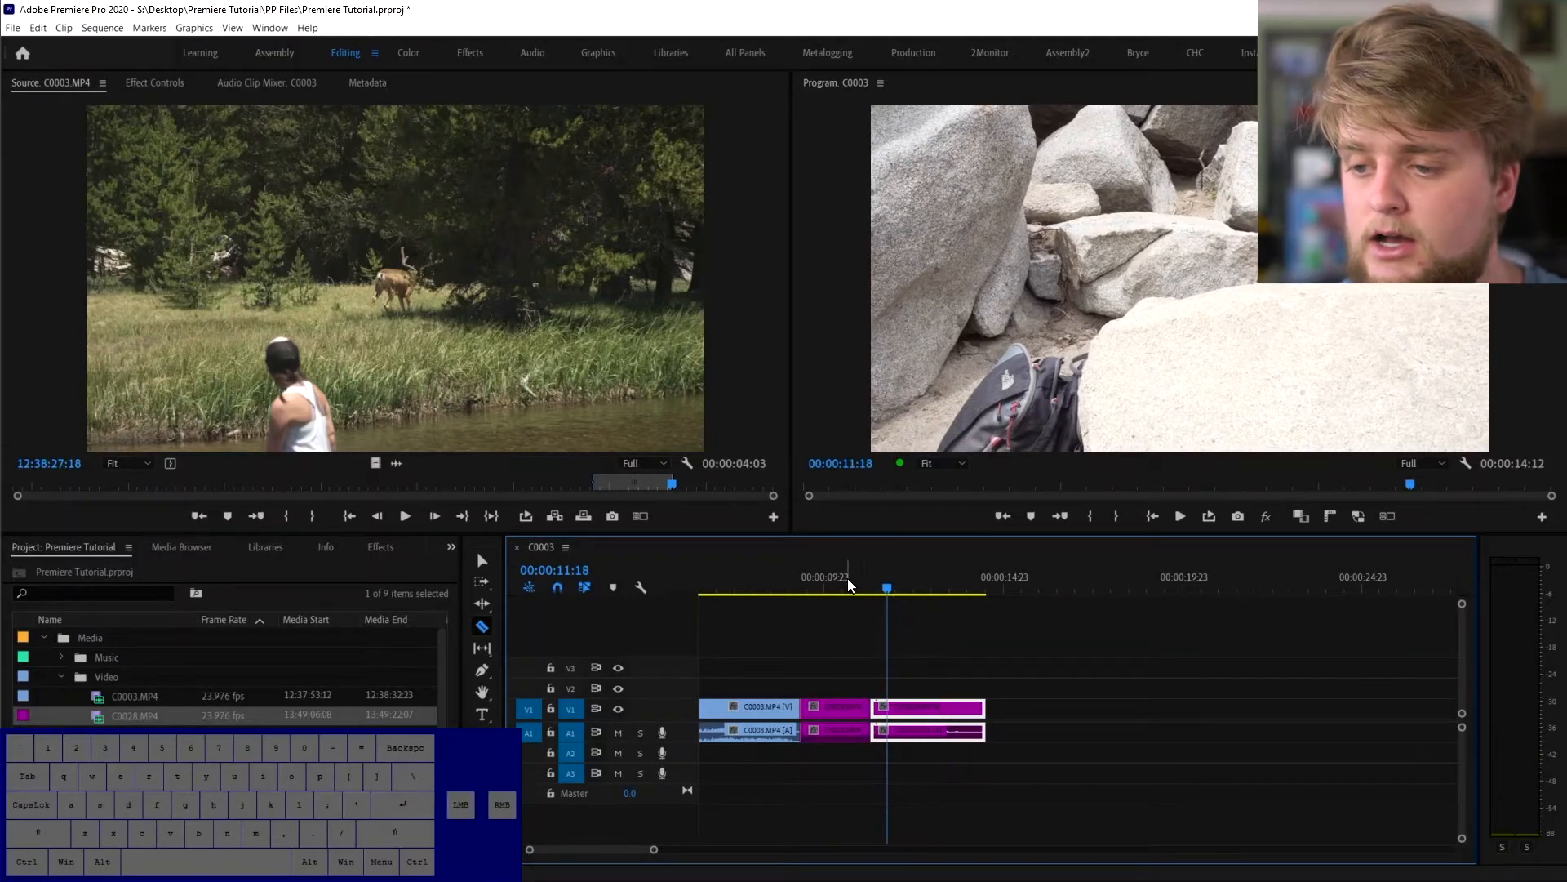
drag(890, 588, 908, 589)
click(482, 560)
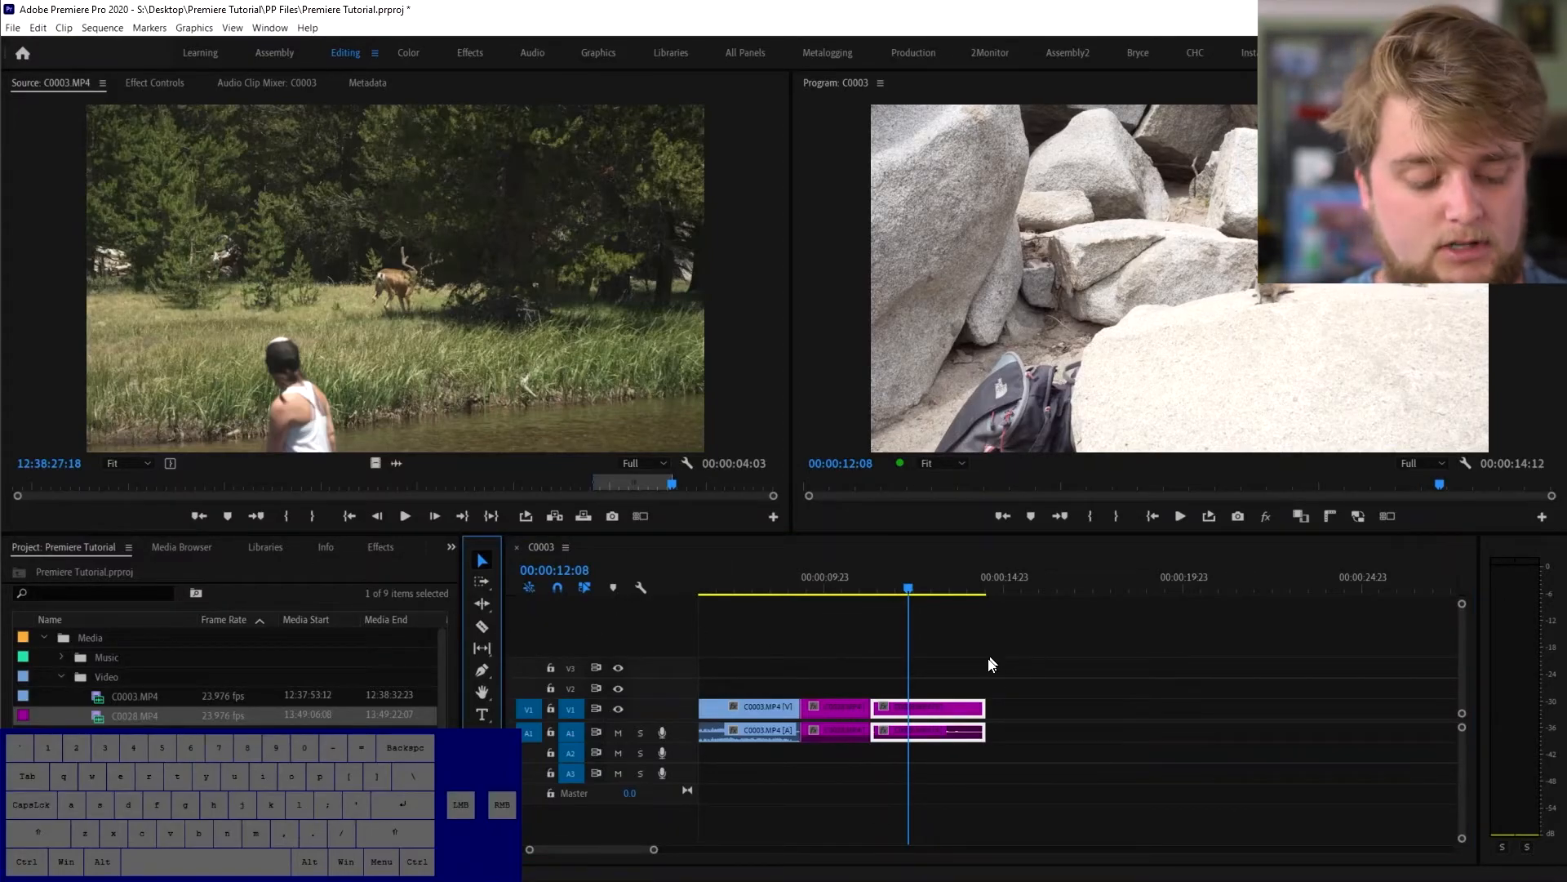
- Razor-cut the last purple clip at 00:00:12:08 and once more, then return to the sequence start
key(c)
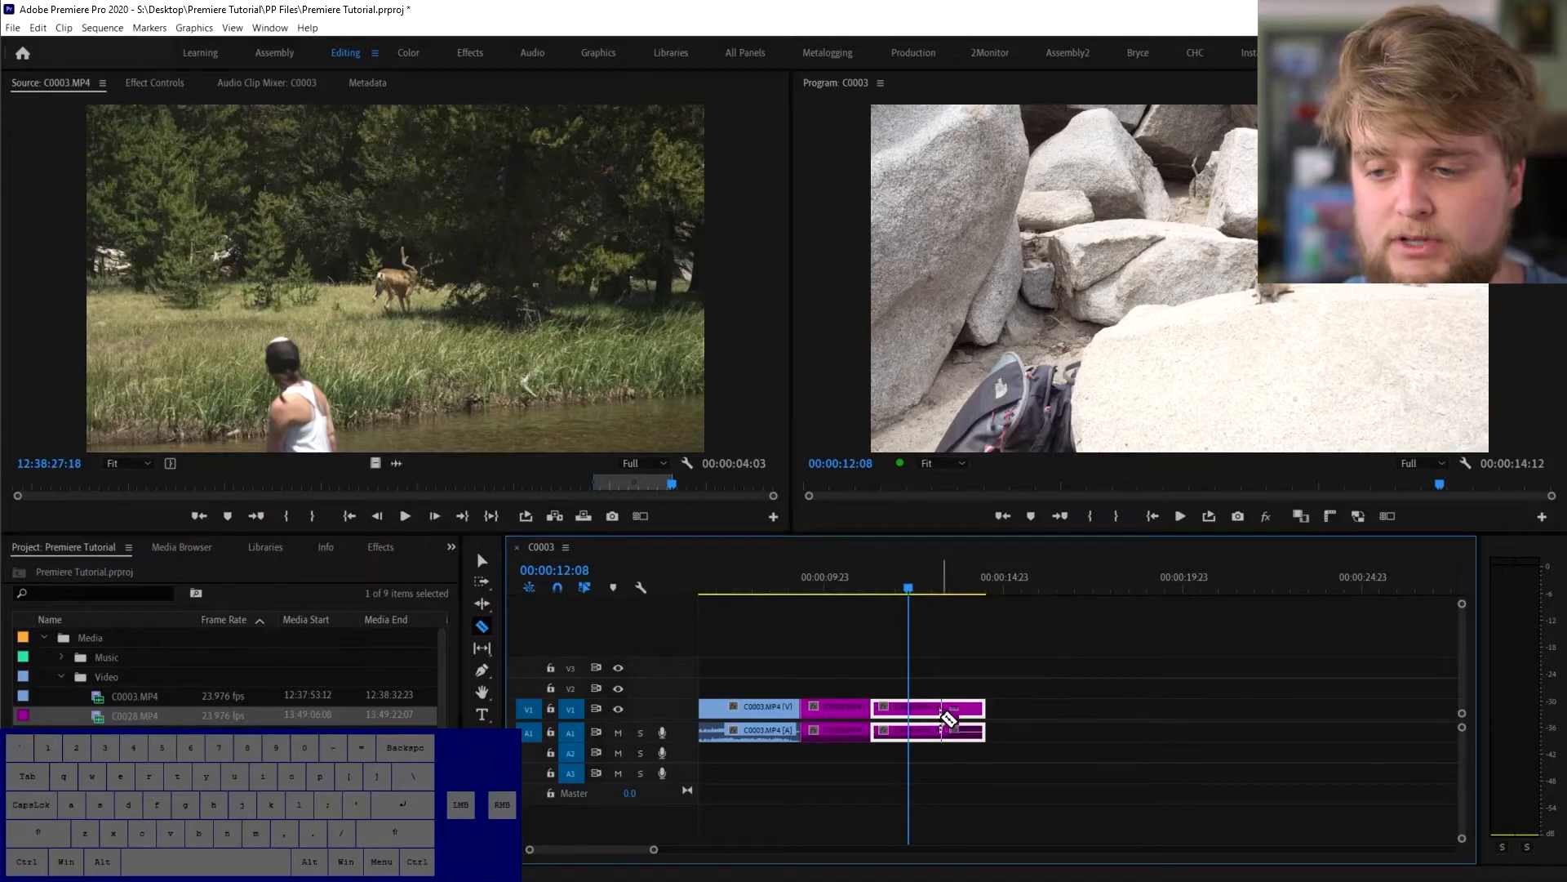
click(940, 729)
key(v)
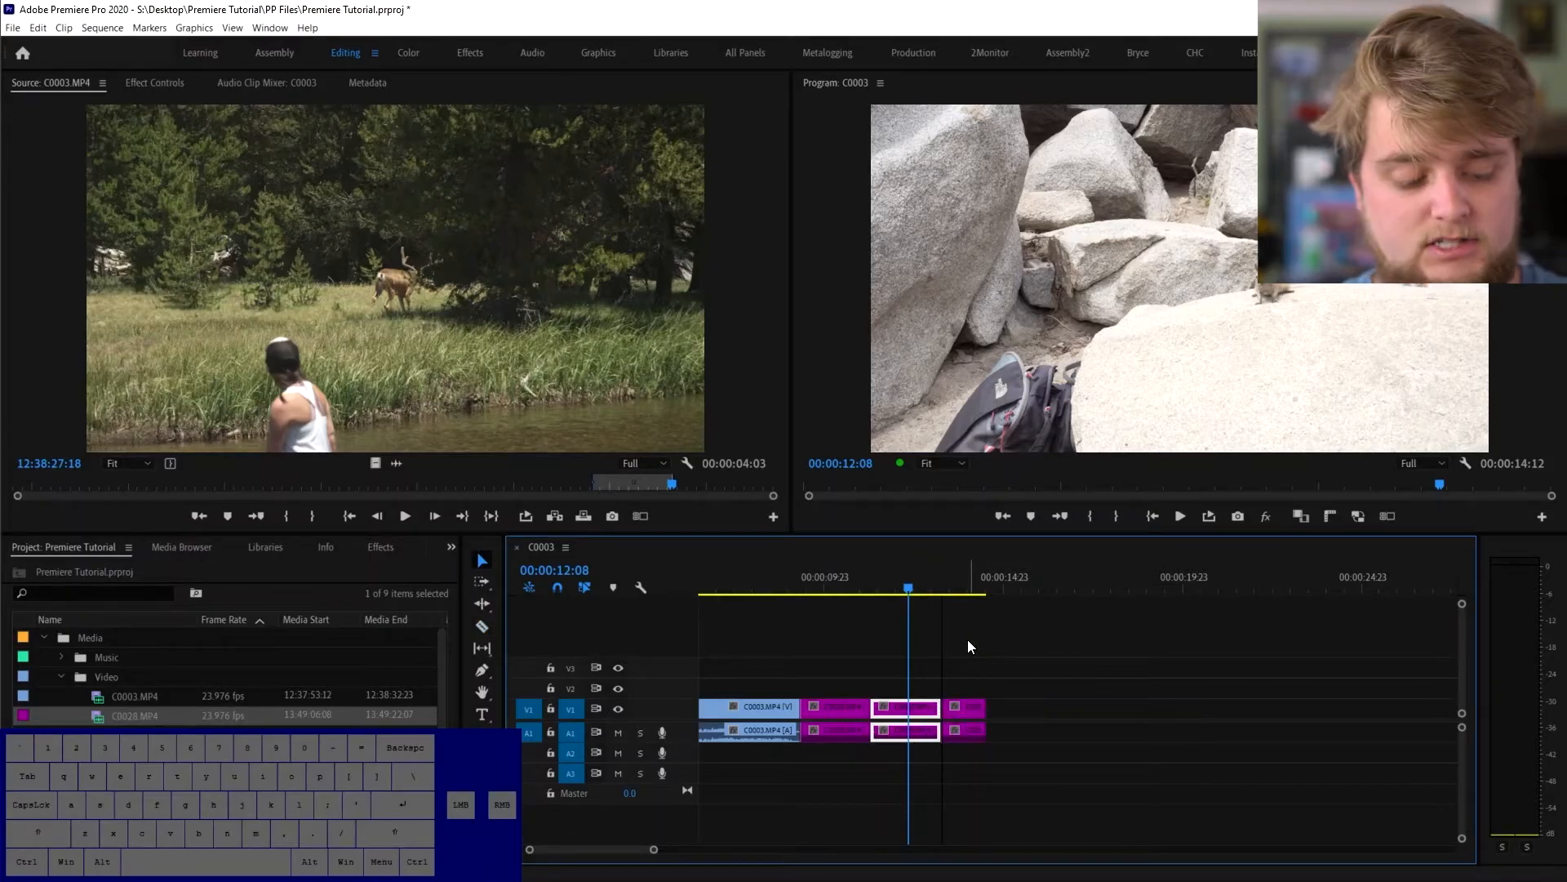
click(841, 707)
key(v)
mouse_move(849, 712)
mouse_down()
mouse_move(1057, 707)
mouse_move(849, 724)
mouse_up()
key(Home)
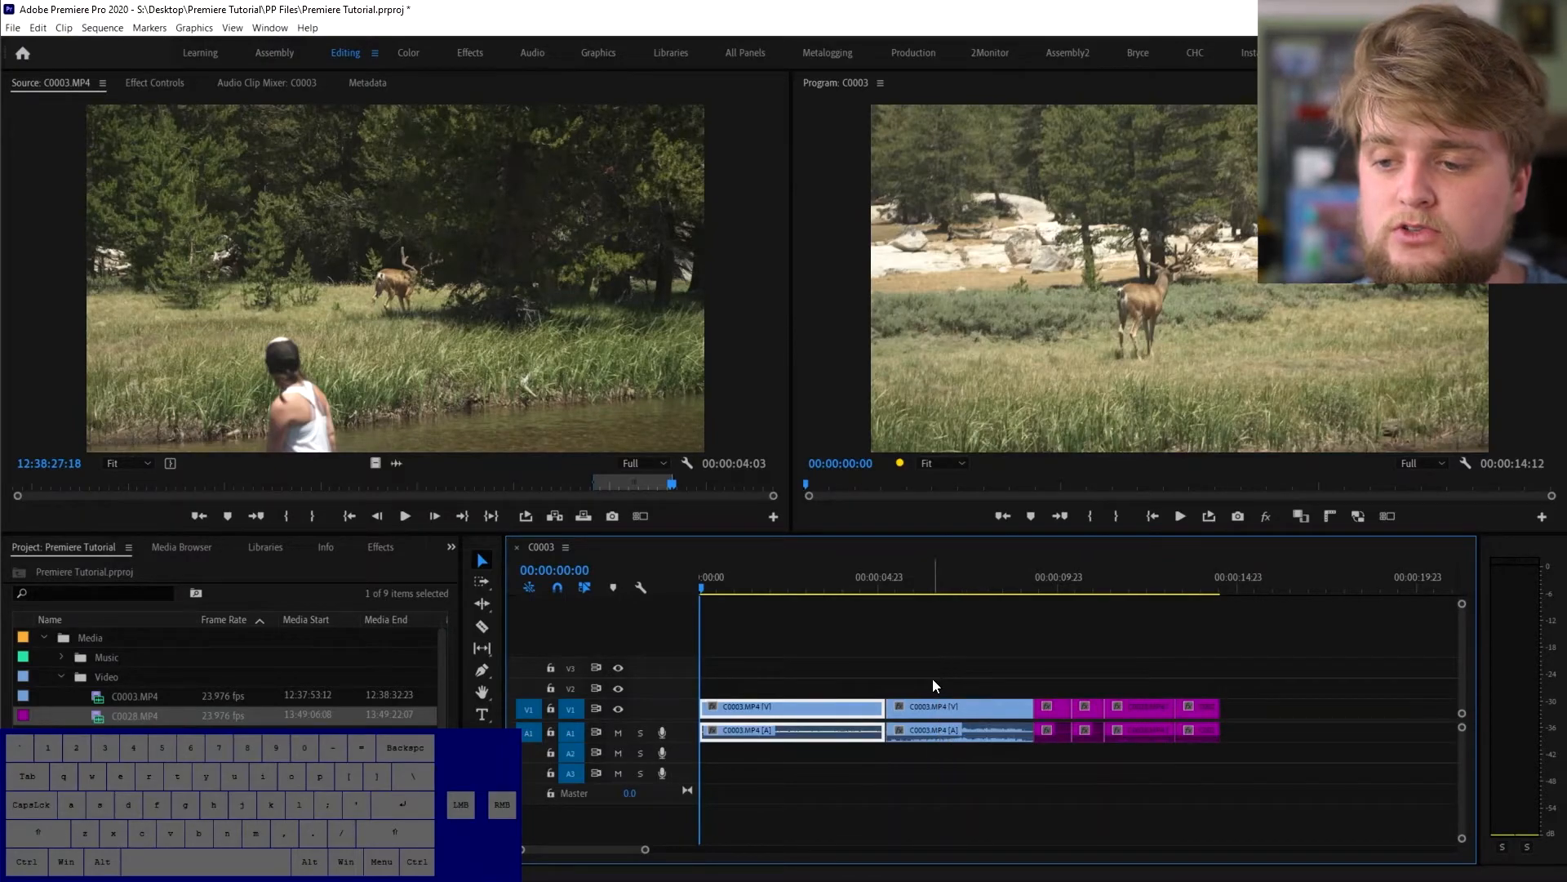
- Play the deer sequence forward and backward with Space and J/K/L to review the cuts
key(space)
key(space)
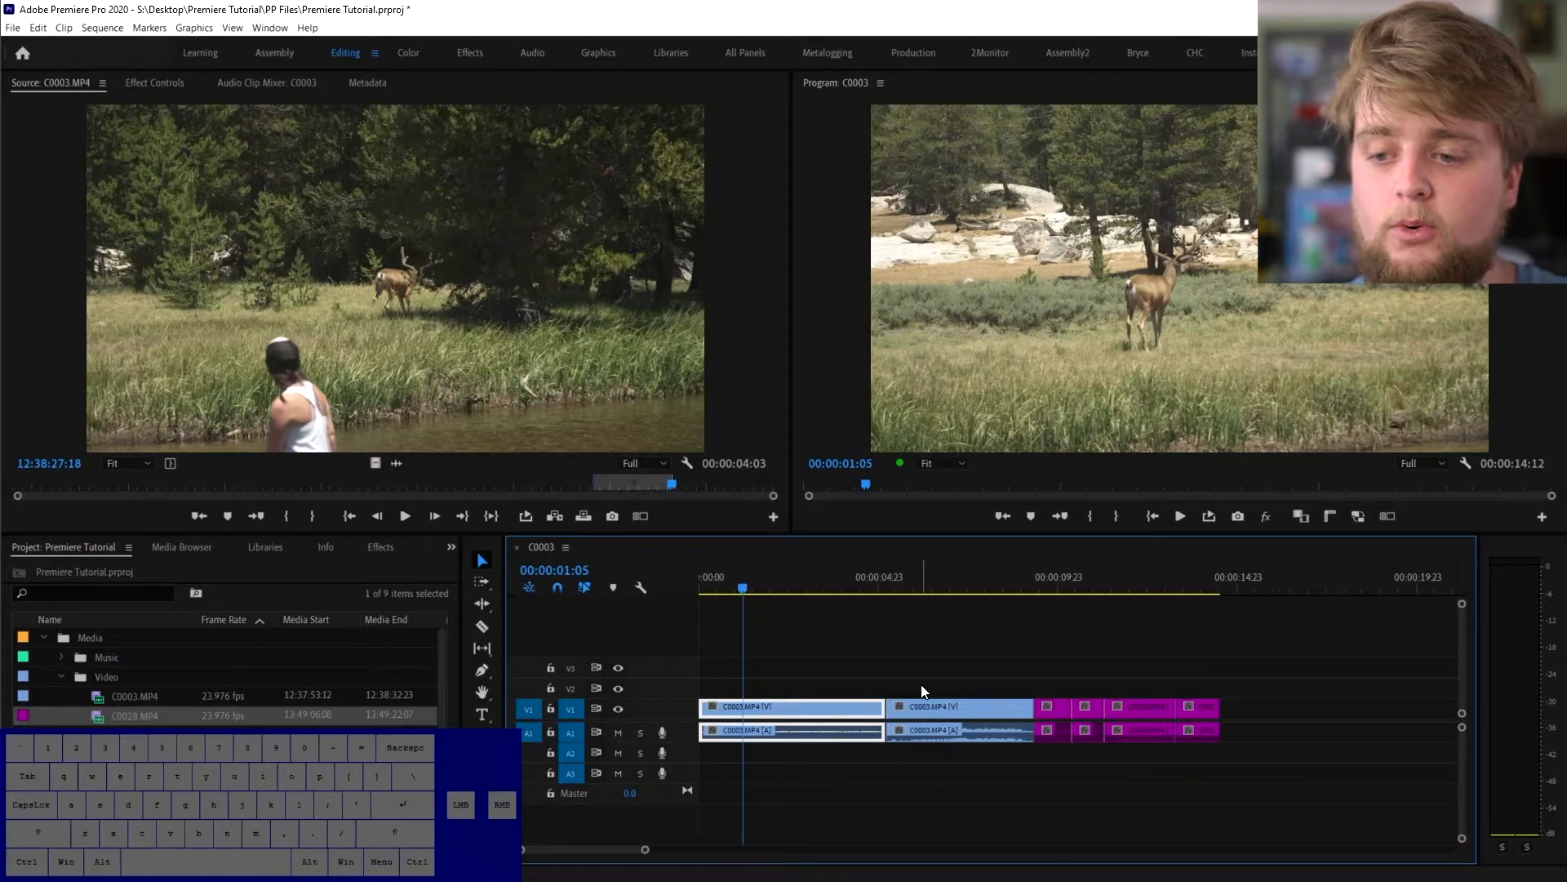
key(space)
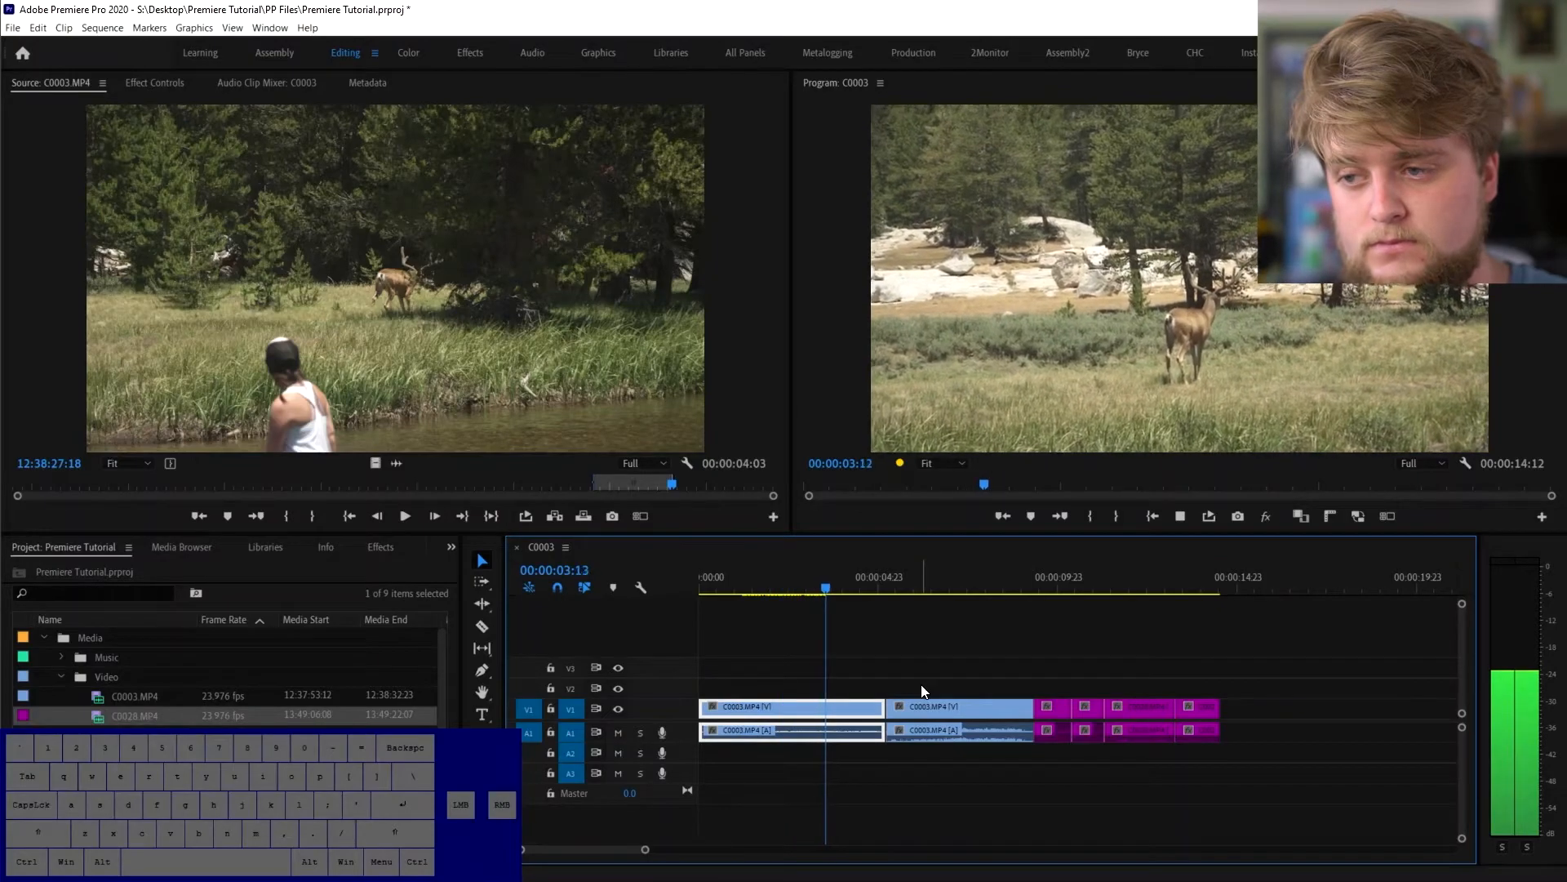
key(space)
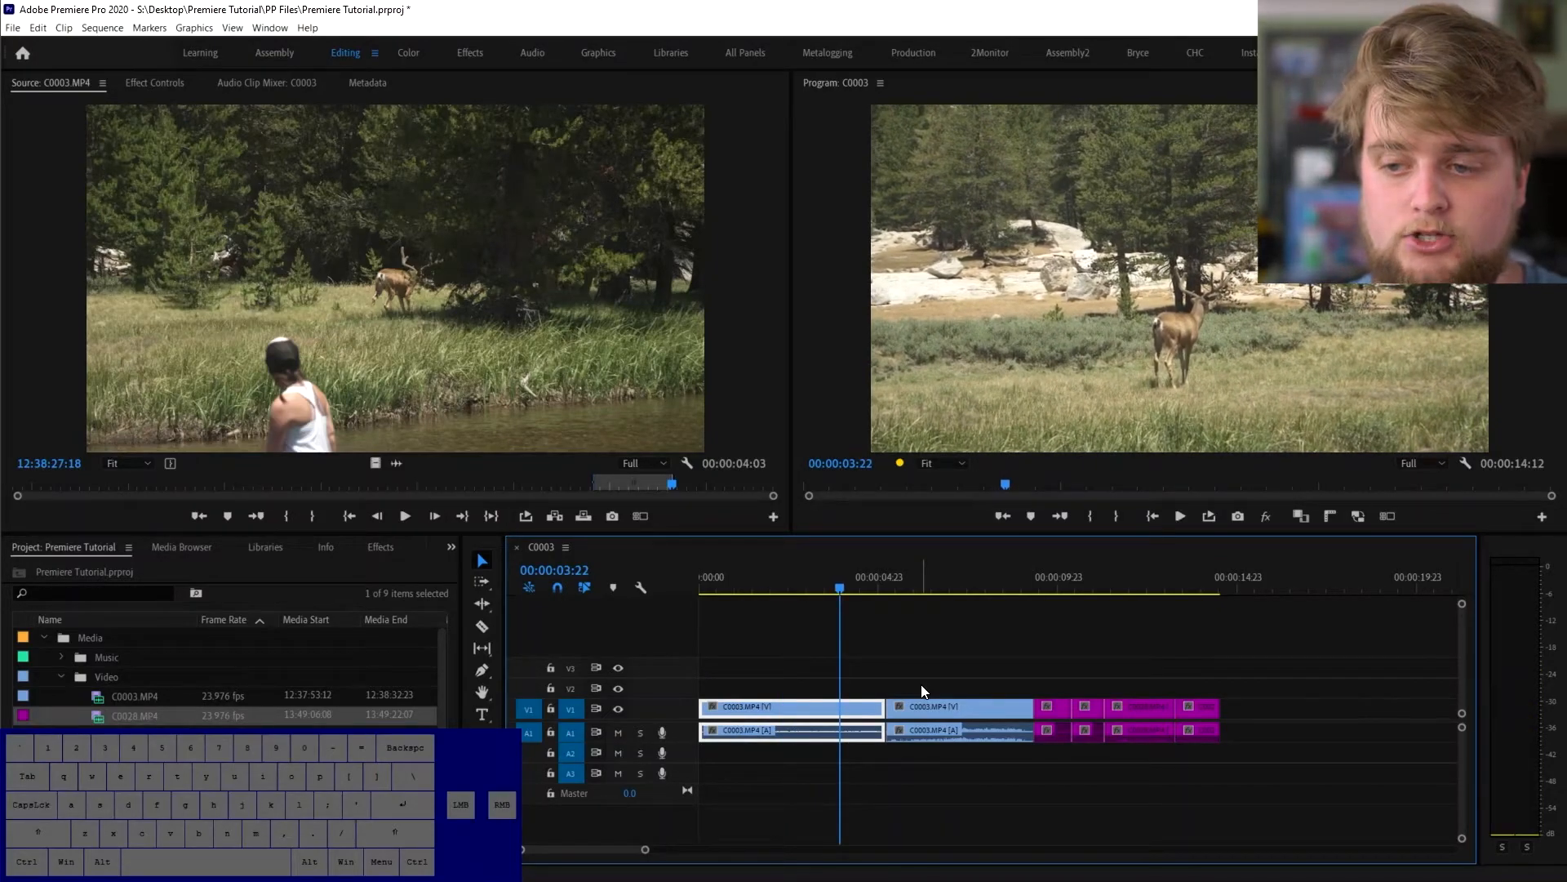
key(j)
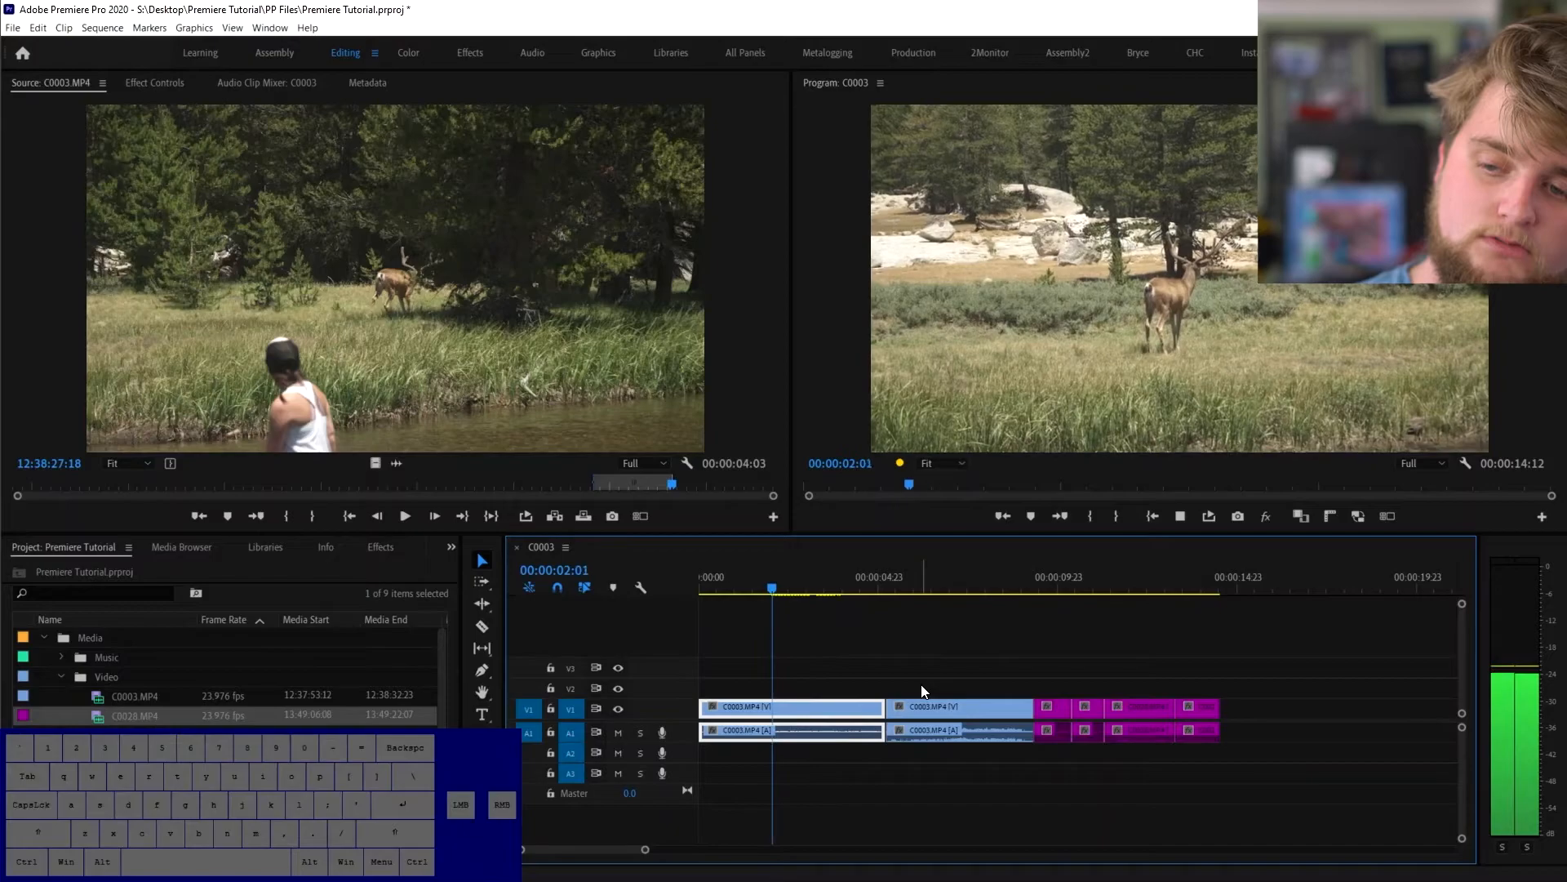
key(k)
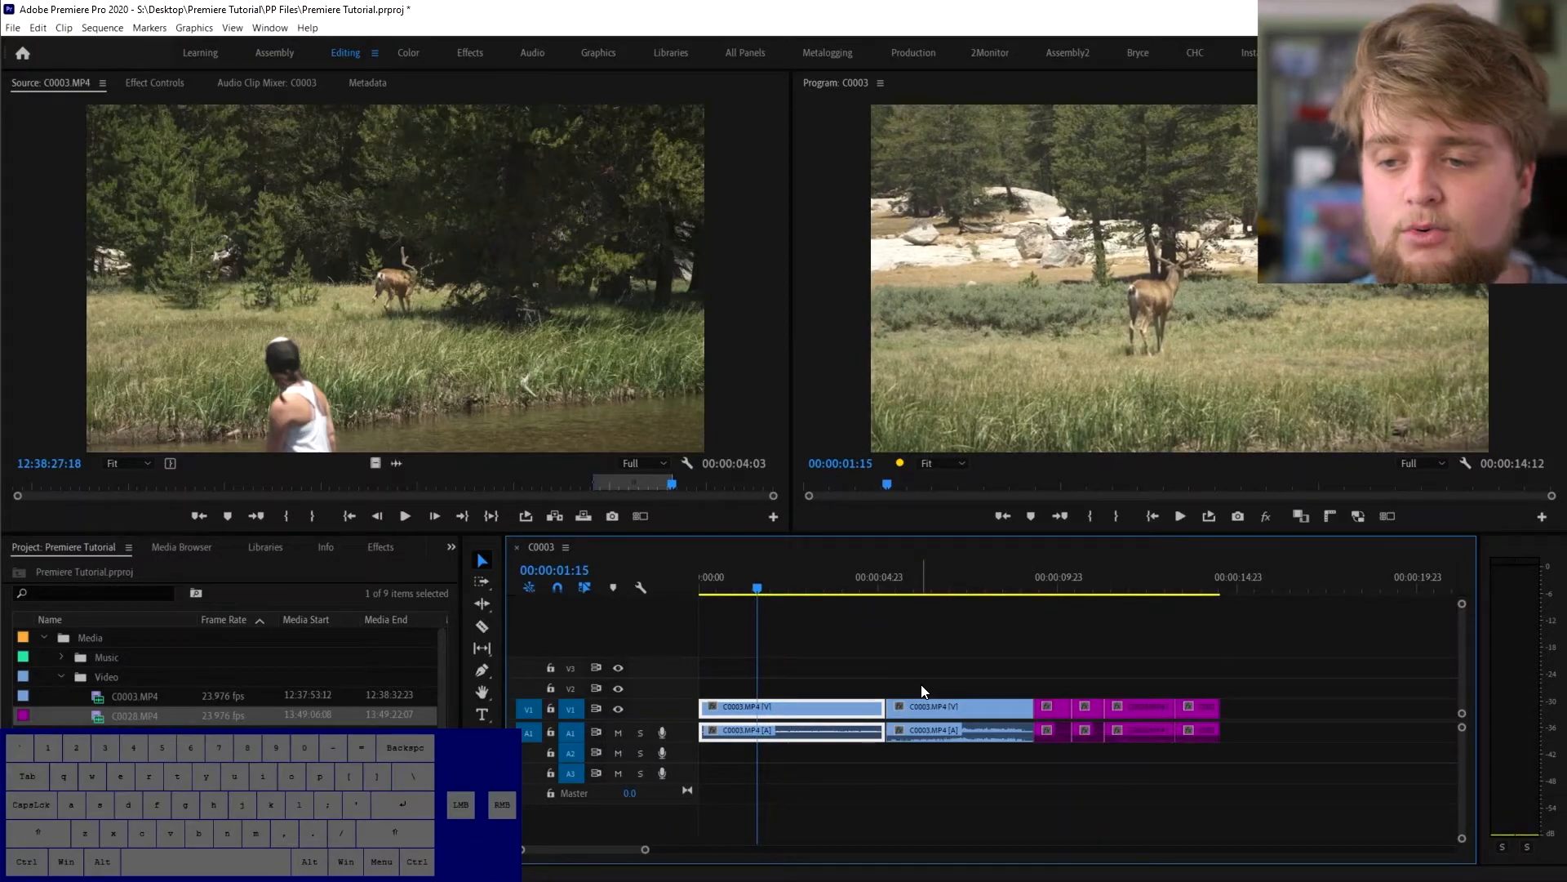
key(l)
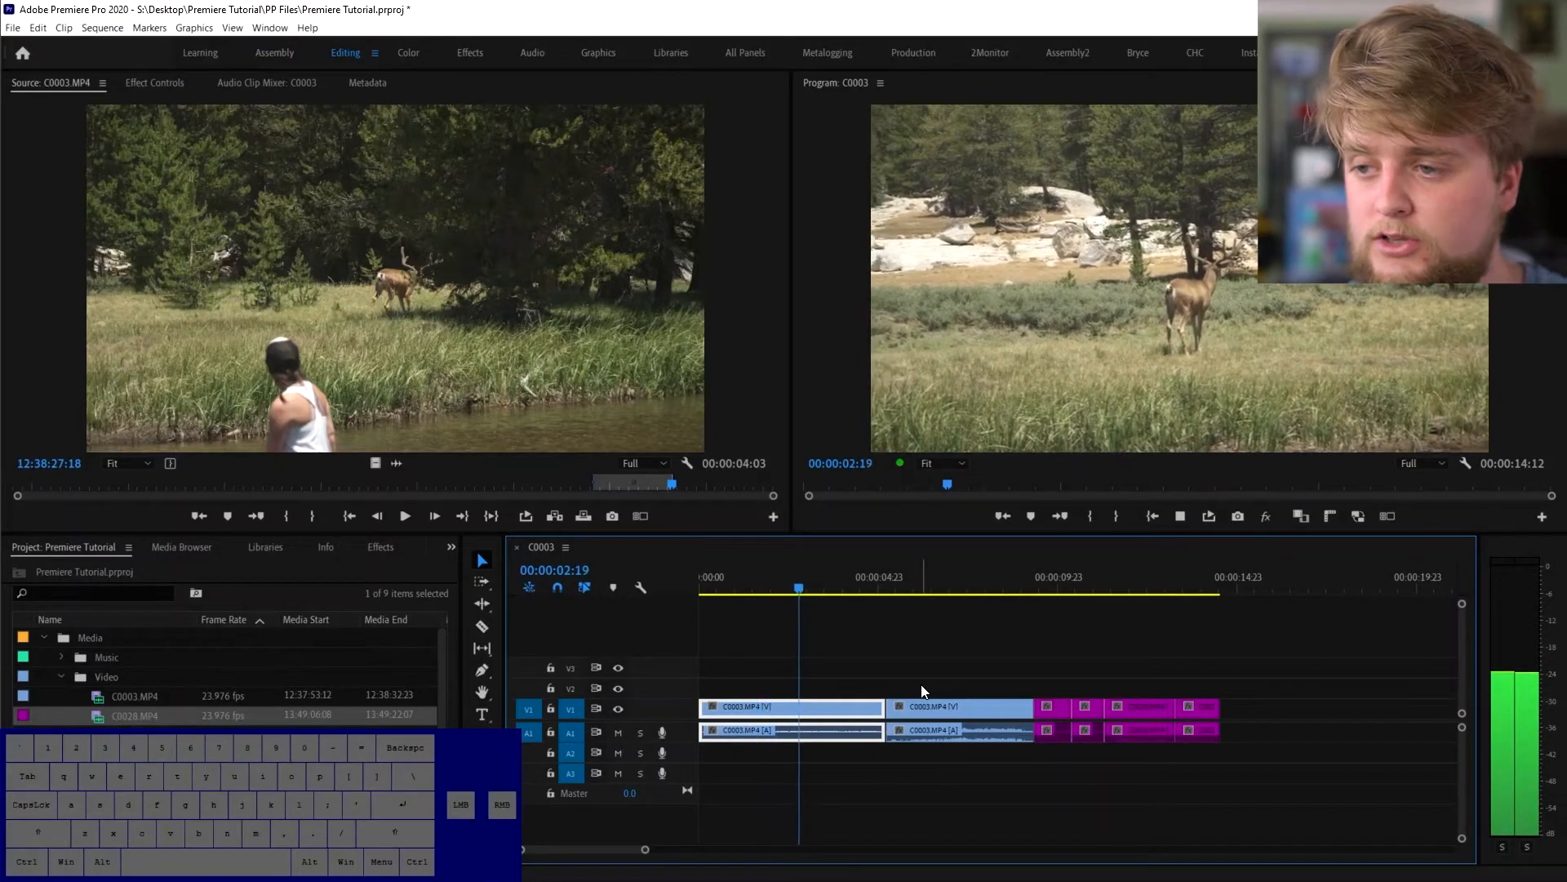
key(j)
key(k)
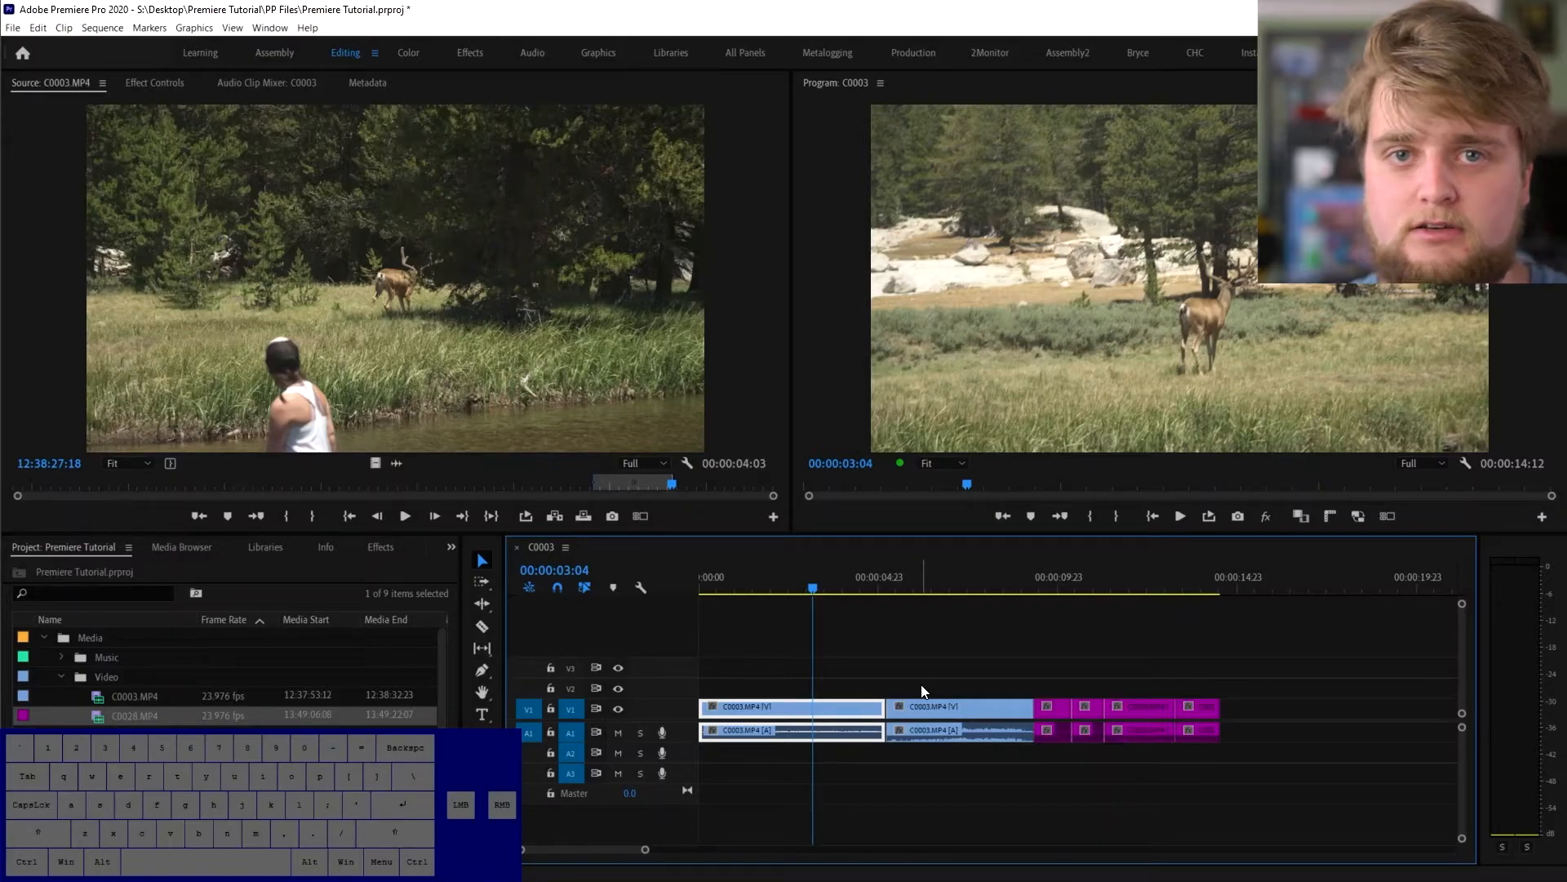
key(l)
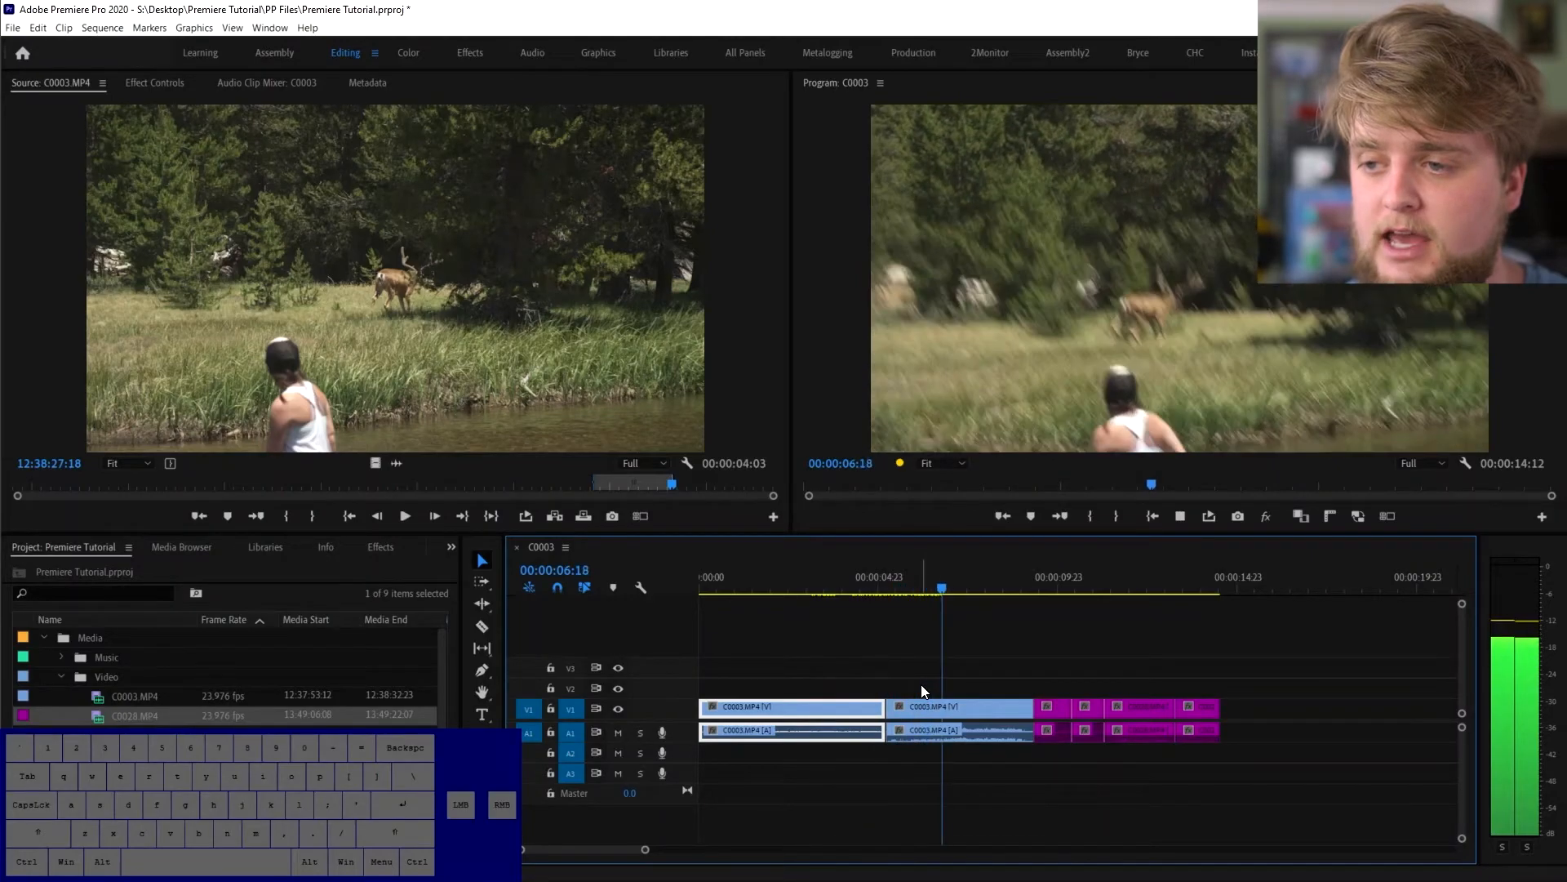
key(k)
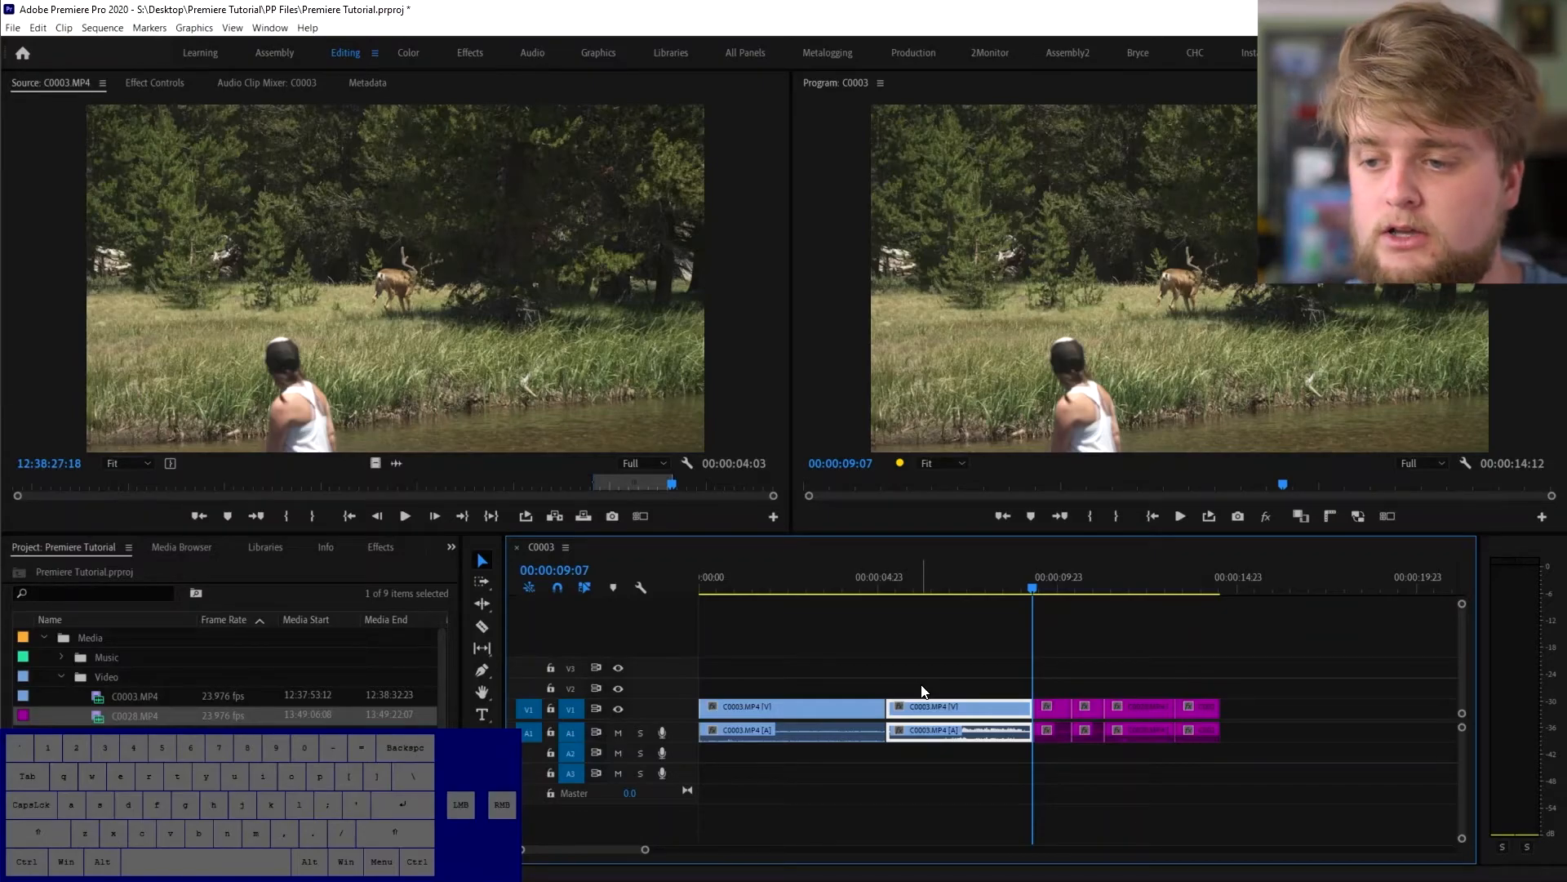
key(j)
key(j)
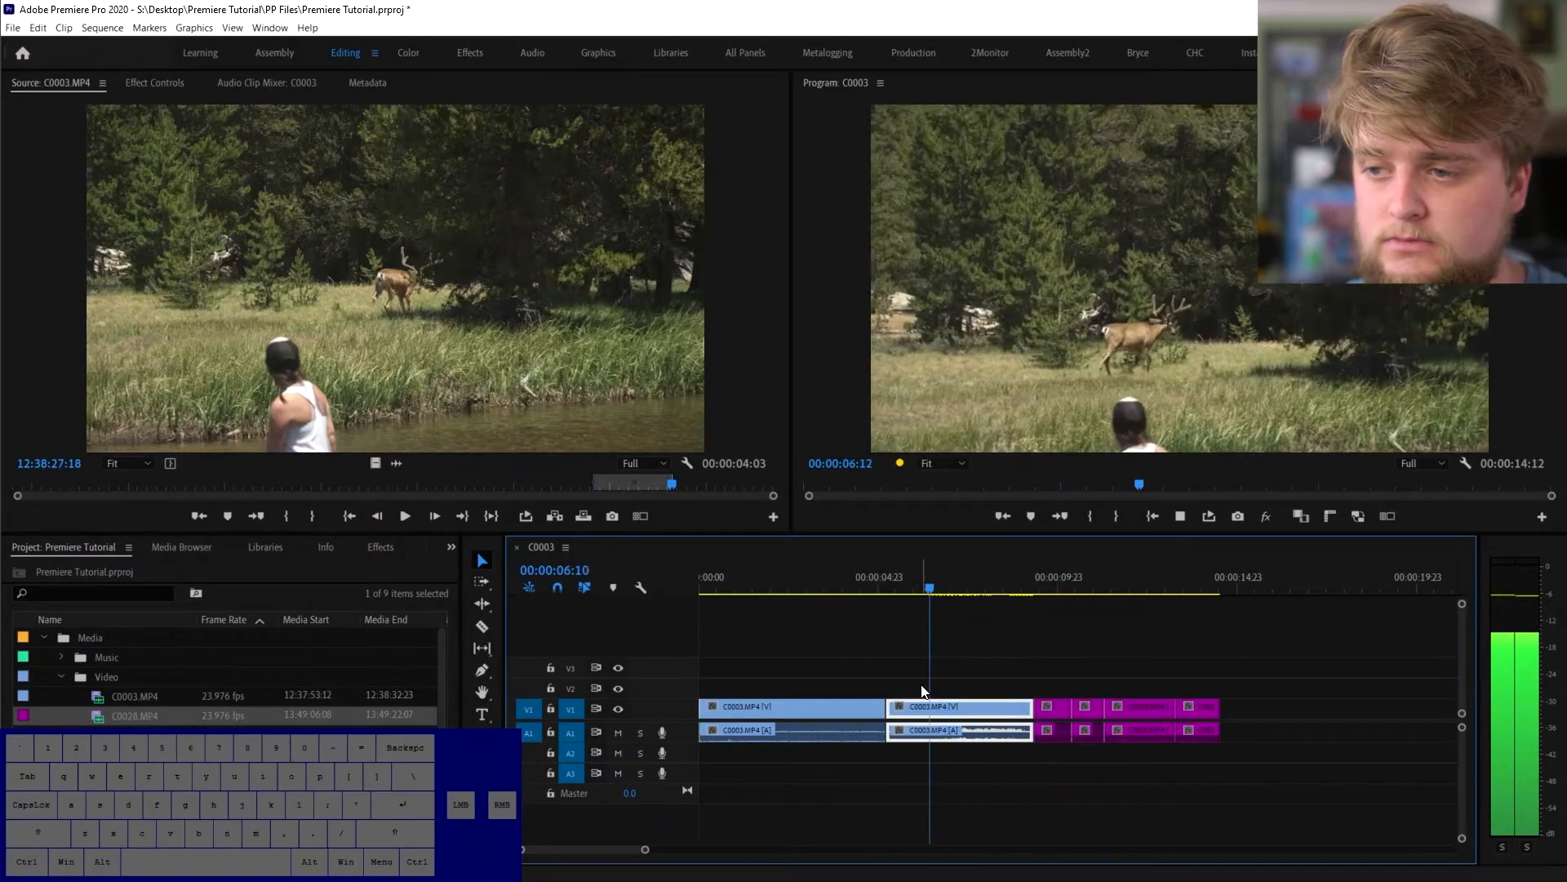
key(k)
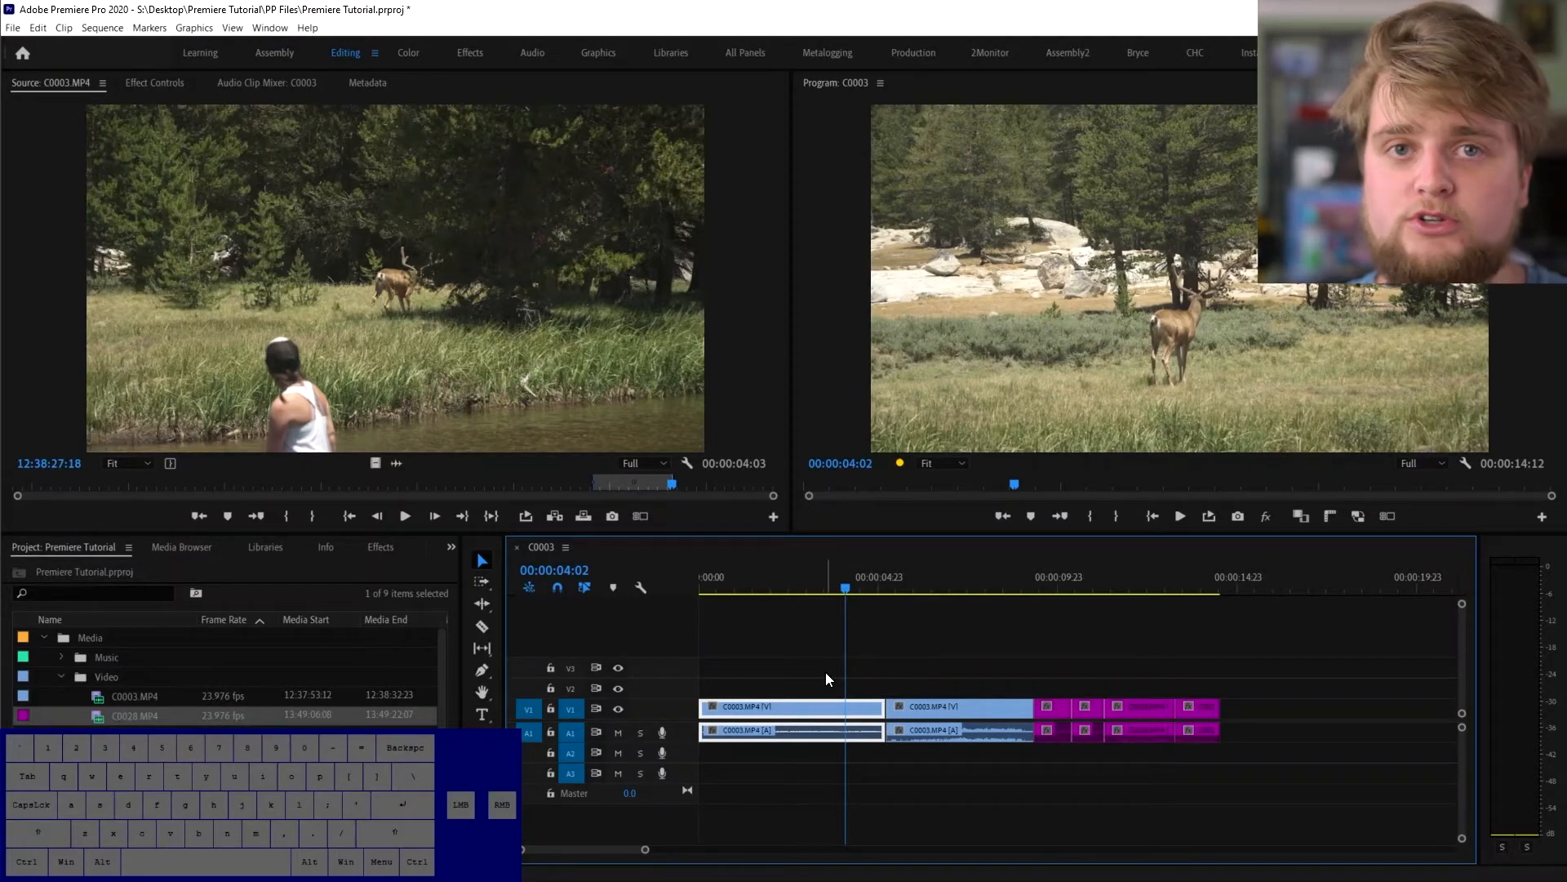
- Save the project and drag the playhead back toward the sequence start
key(ctrl+s)
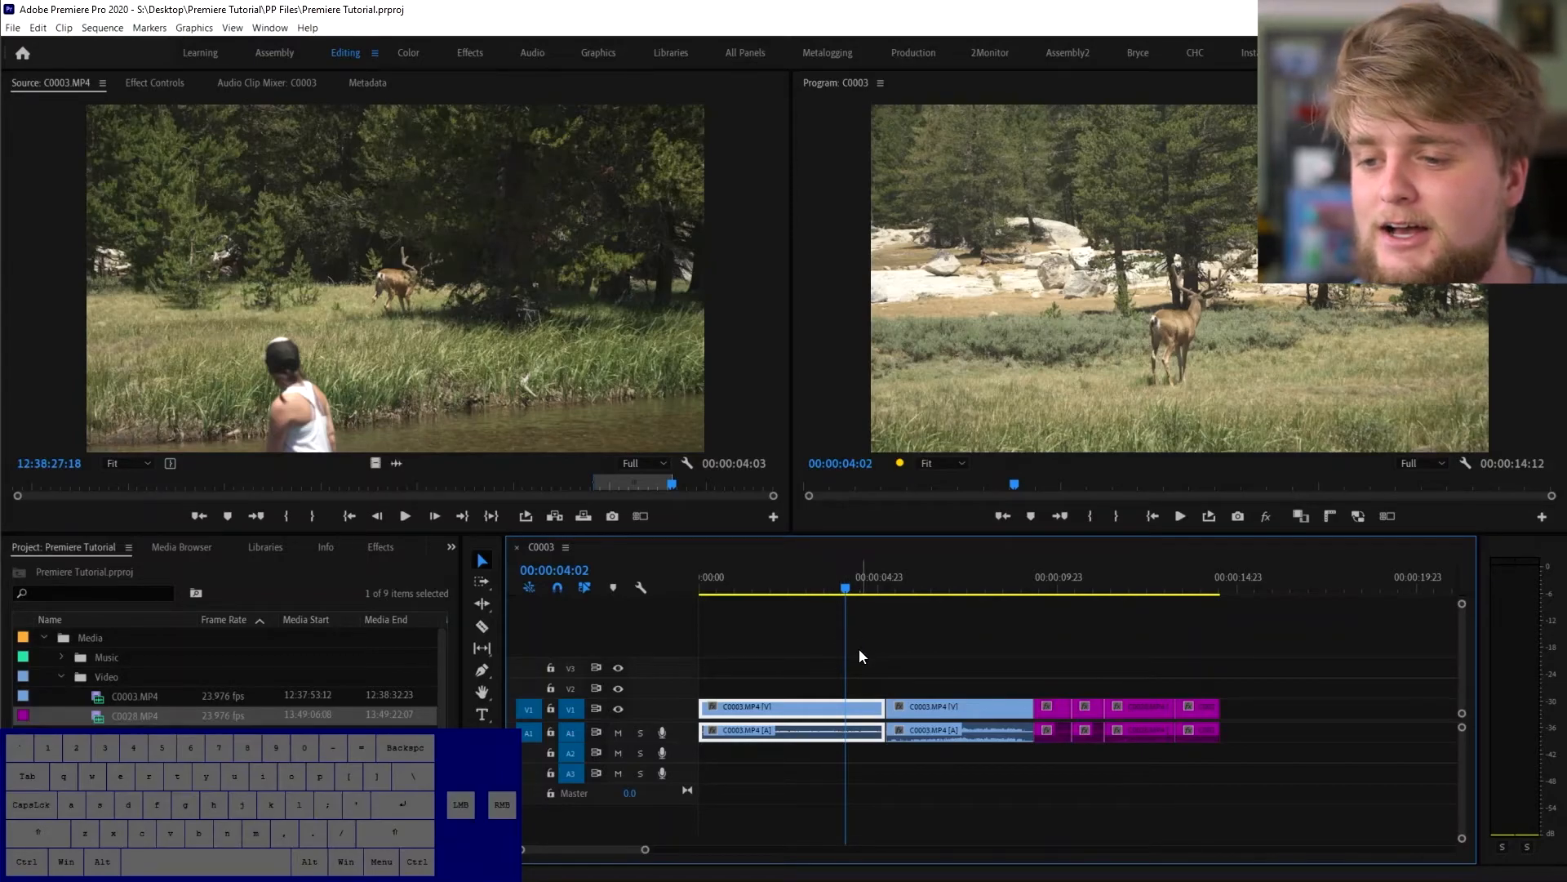
key(ctrl)
key(ctrl+s)
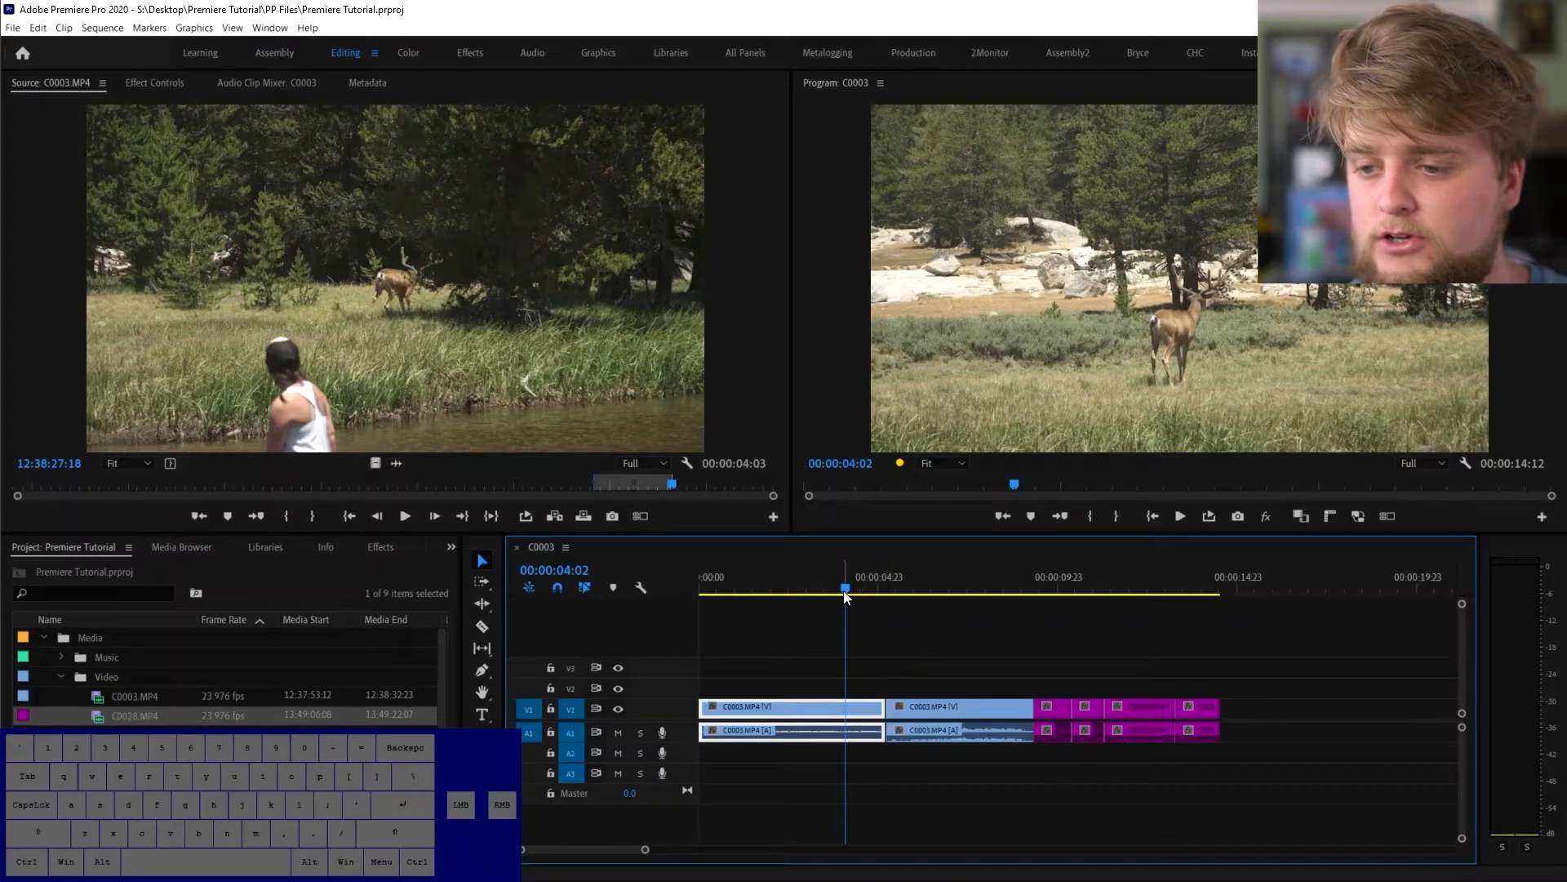
drag(844, 588, 939, 586)
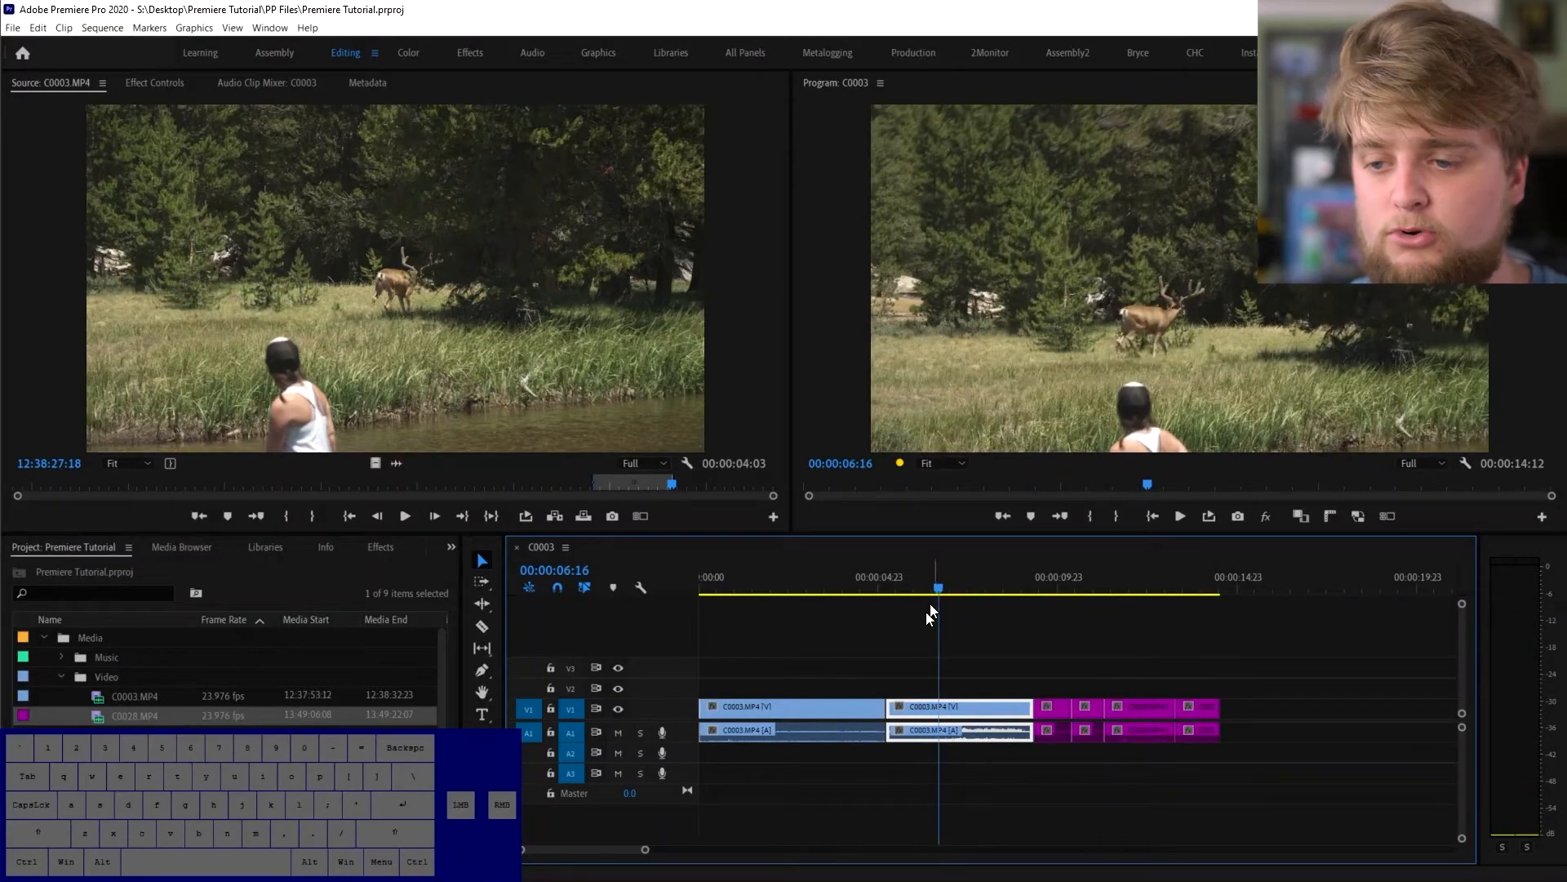
- Expand track A1, nudge the audio volume line, and try deleting the second C0003 clip's audio, then undo
double_click(678, 733)
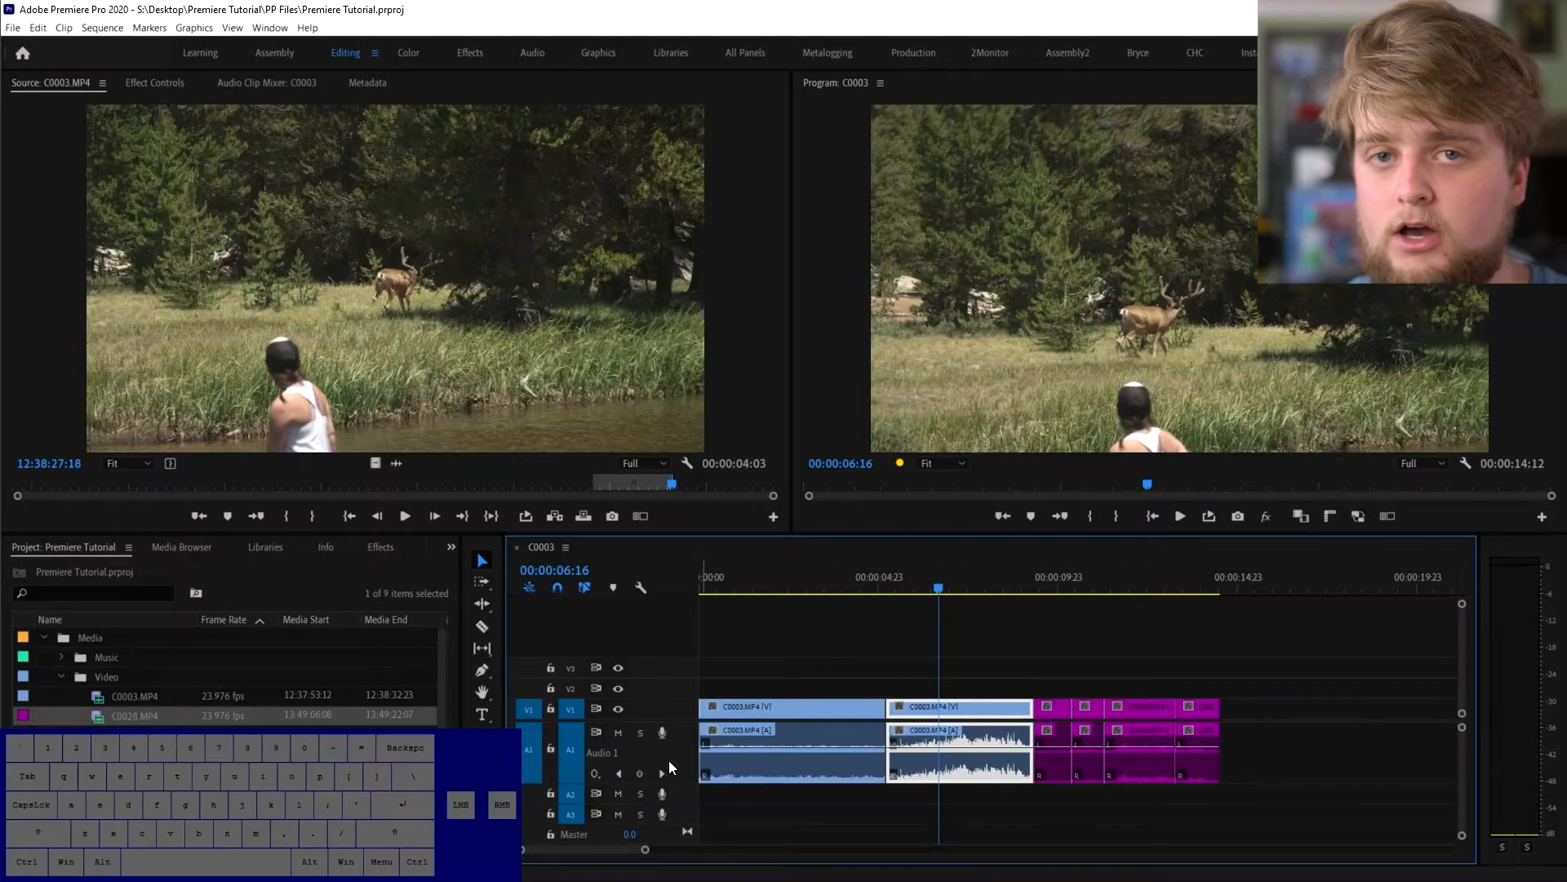
click(981, 747)
mouse_move(981, 747)
mouse_down()
mouse_move(981, 779)
mouse_move(980, 746)
mouse_up()
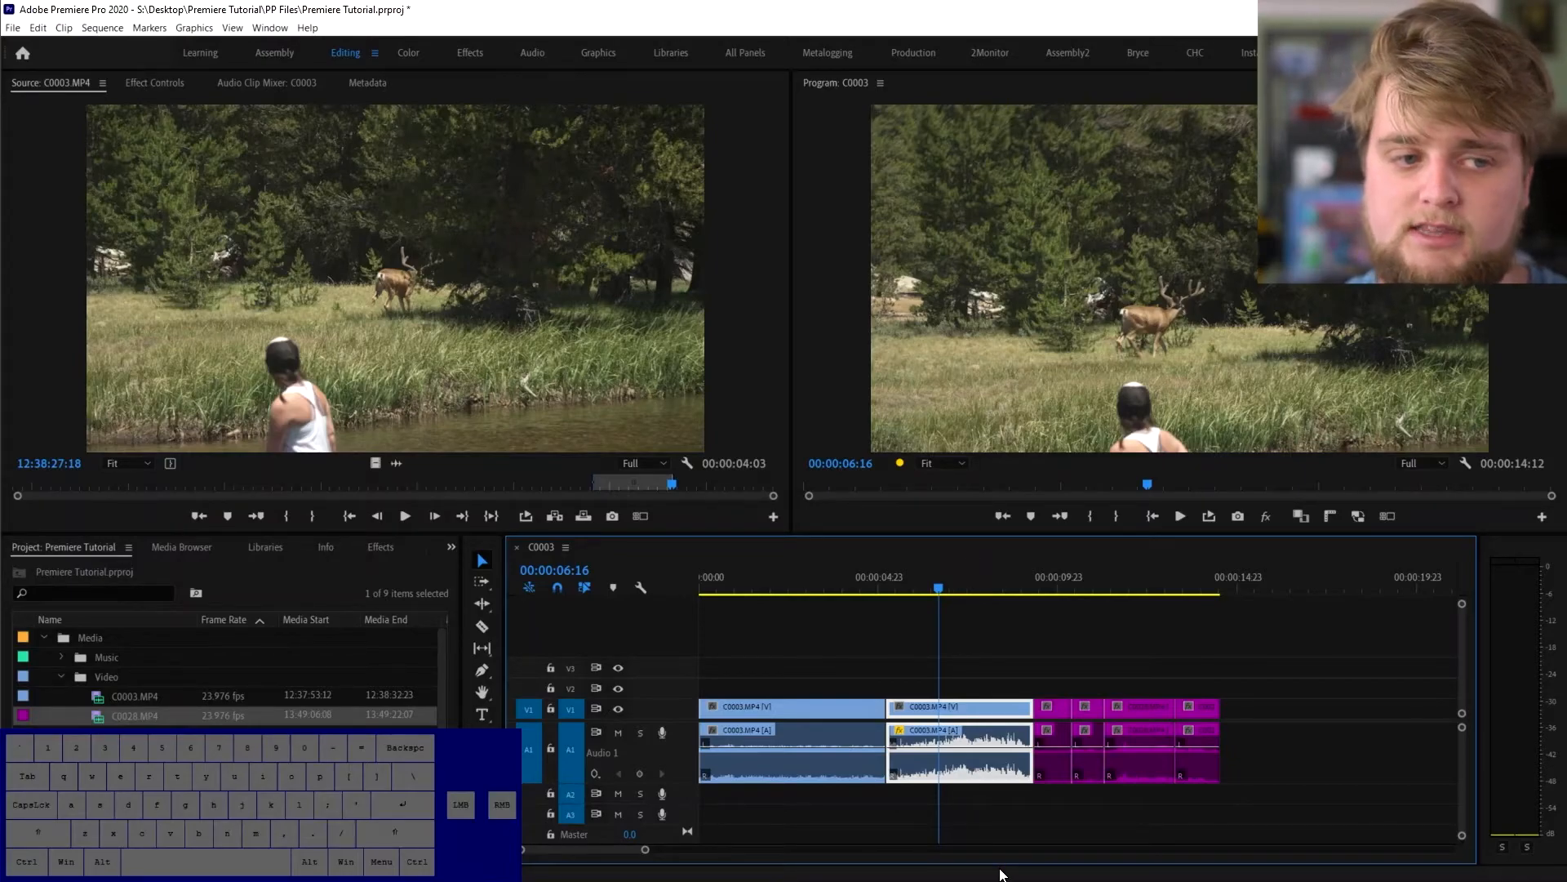
click(974, 818)
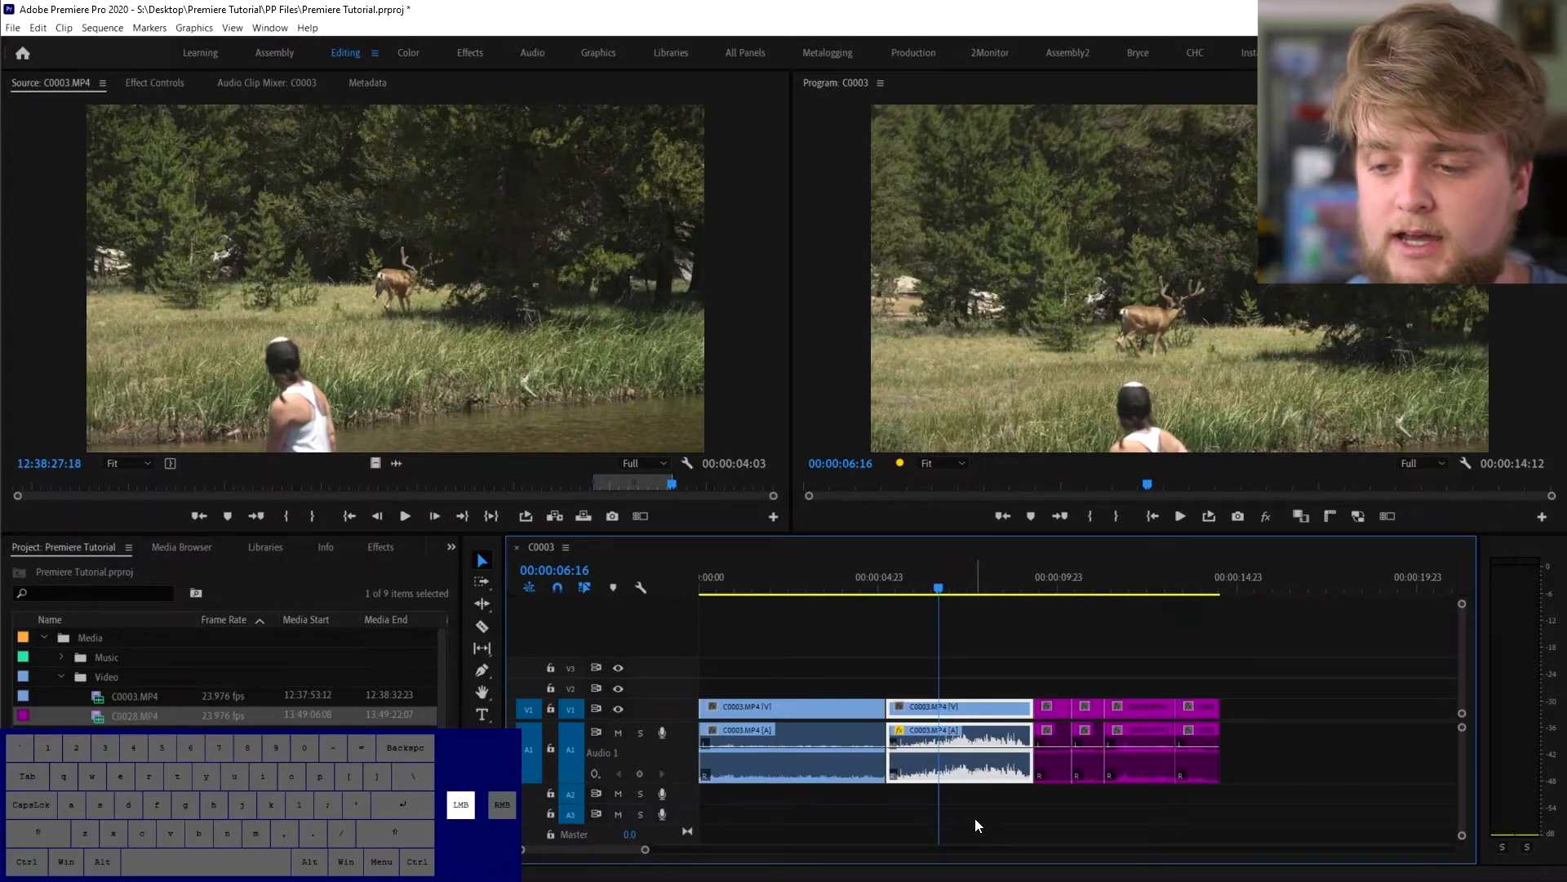
alt+click(962, 758)
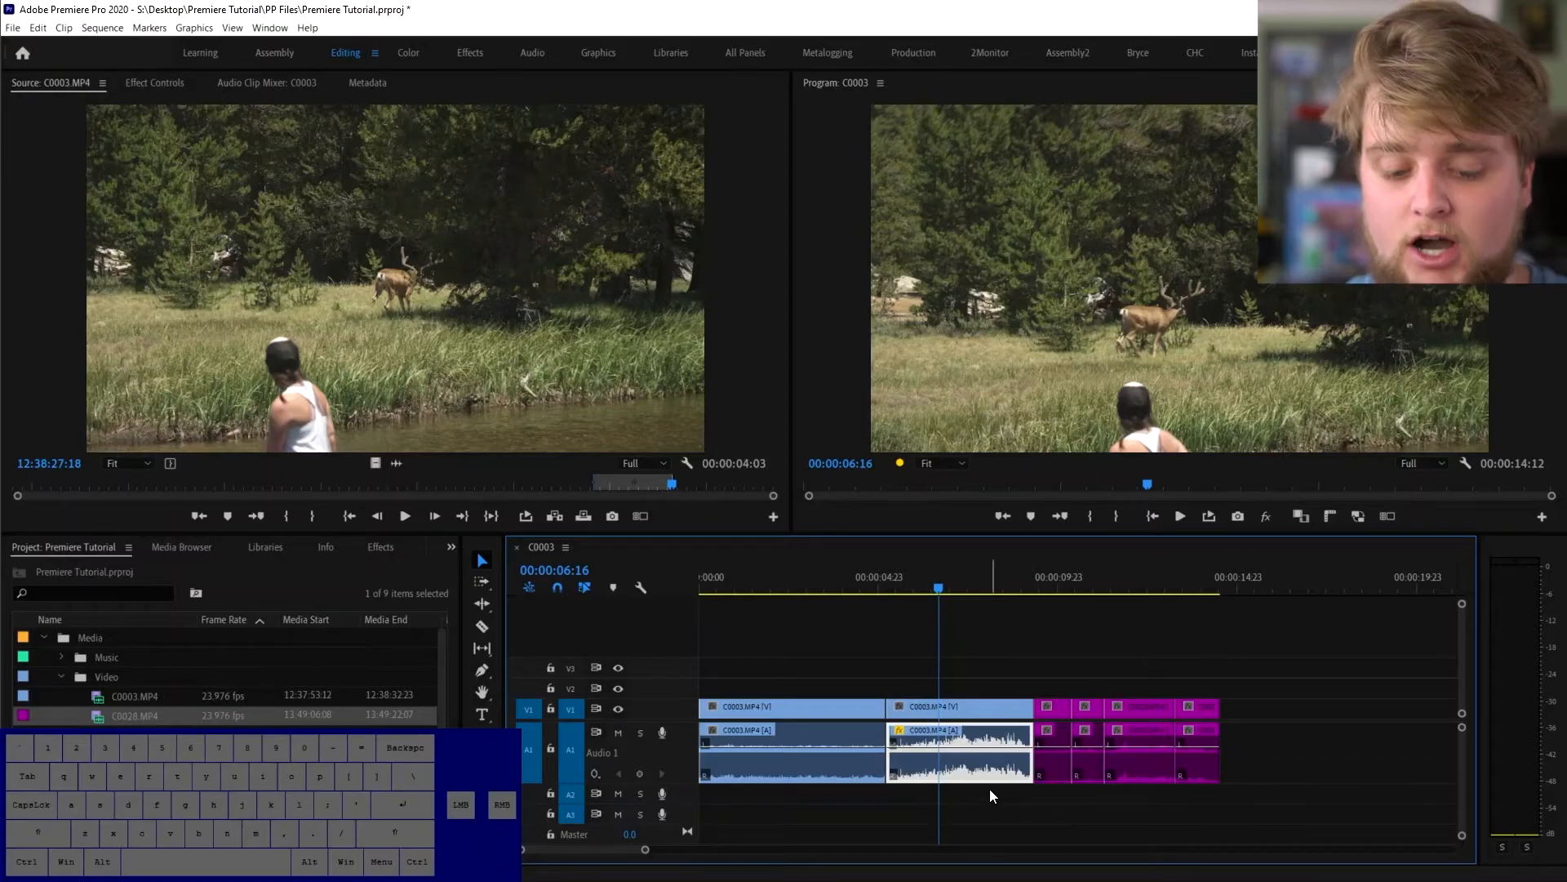
key(Delete)
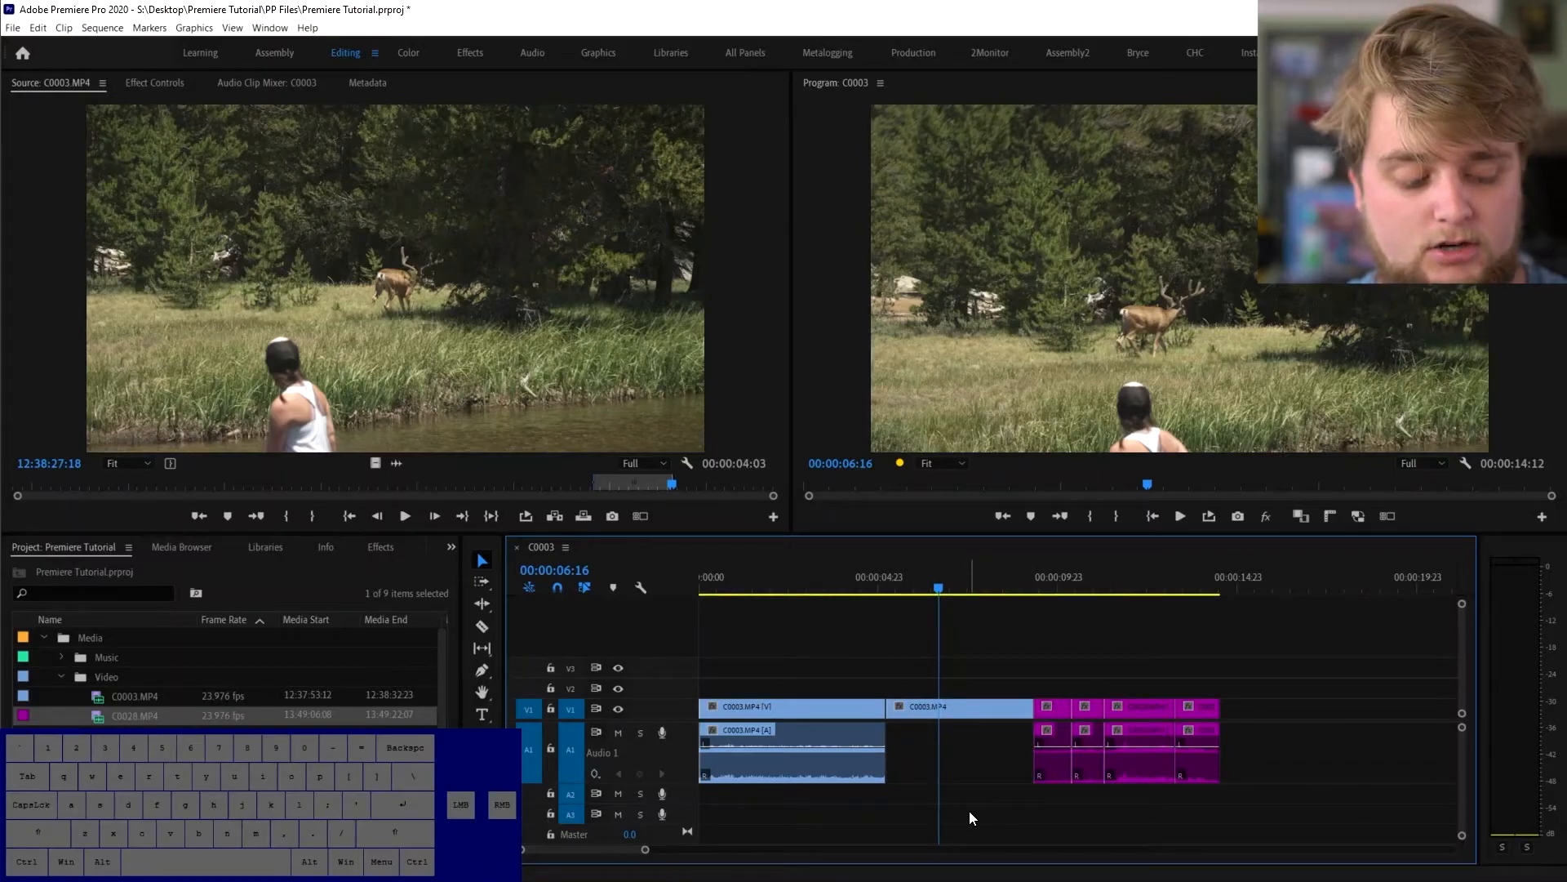
key(ctrl+z)
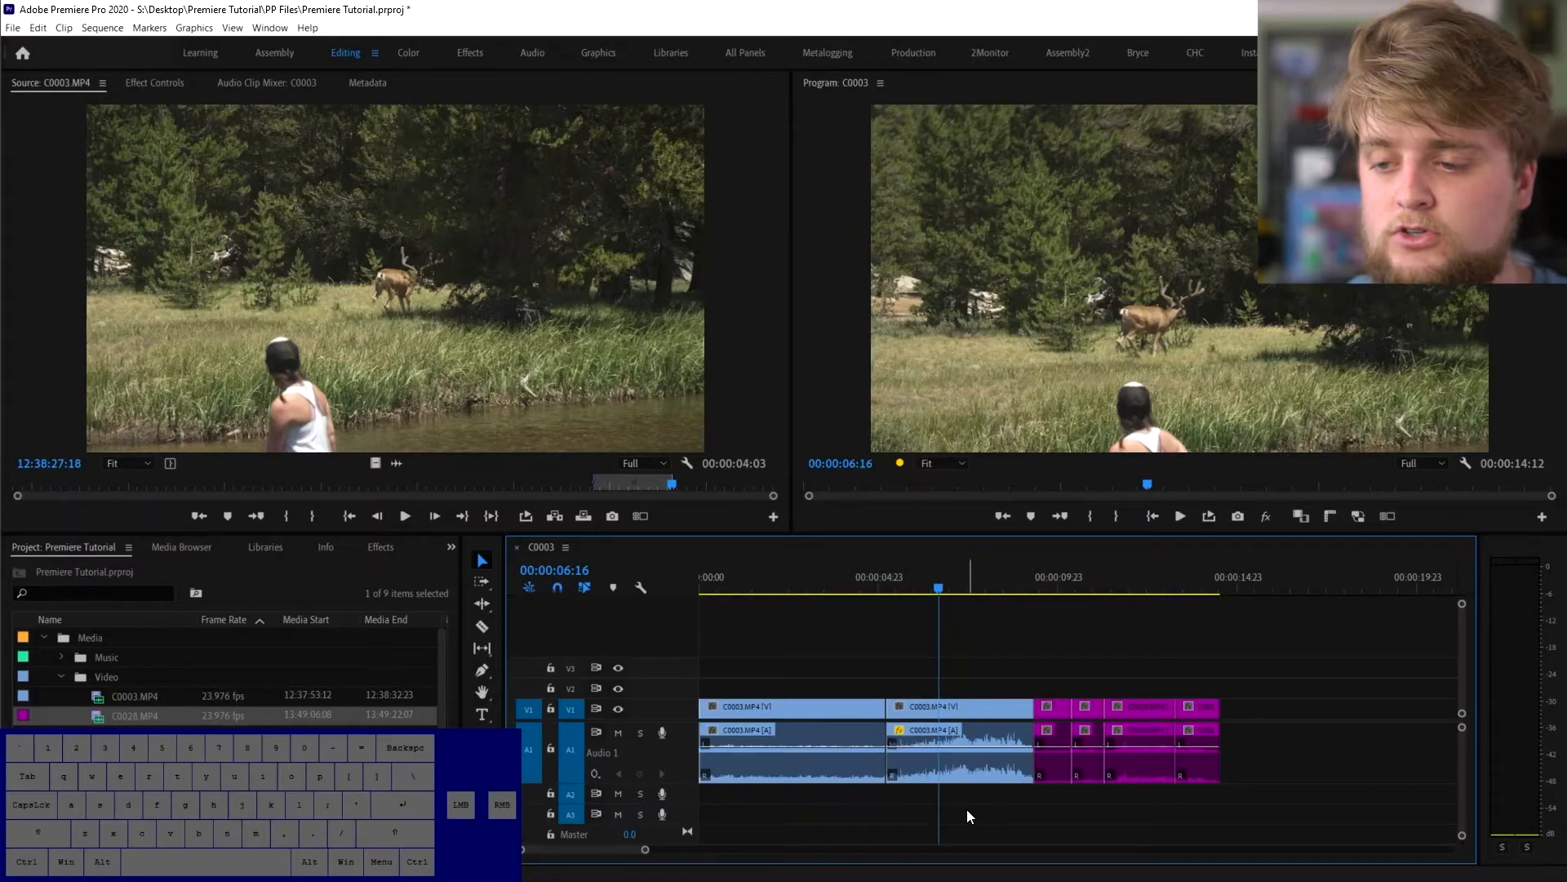
- Unlink the second C0003 clip and delete its separated audio, keeping only the video
right_click(950, 752)
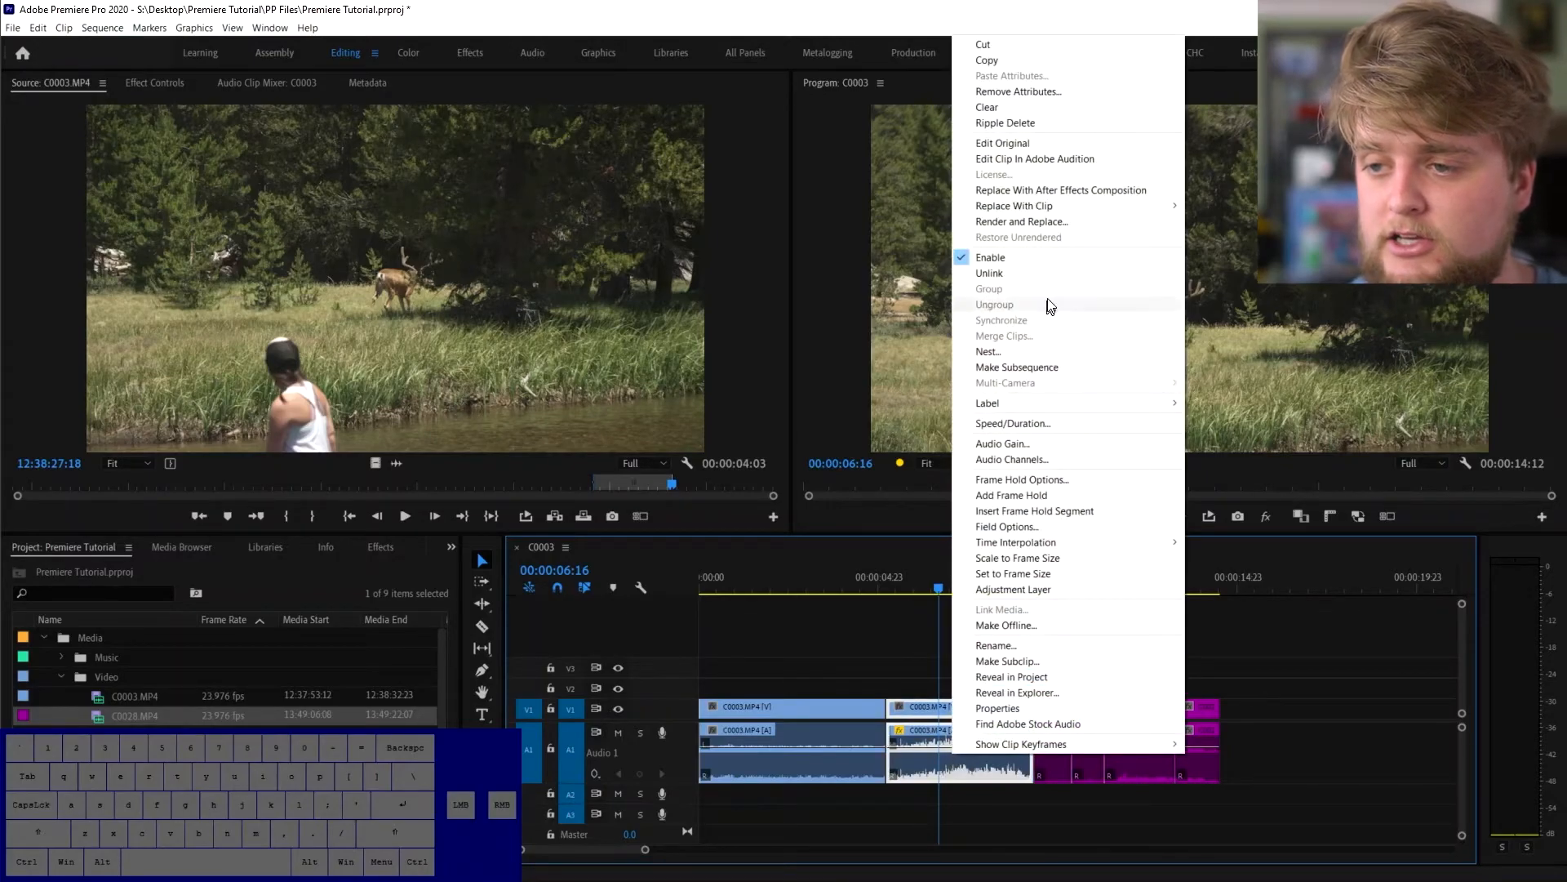
click(1045, 274)
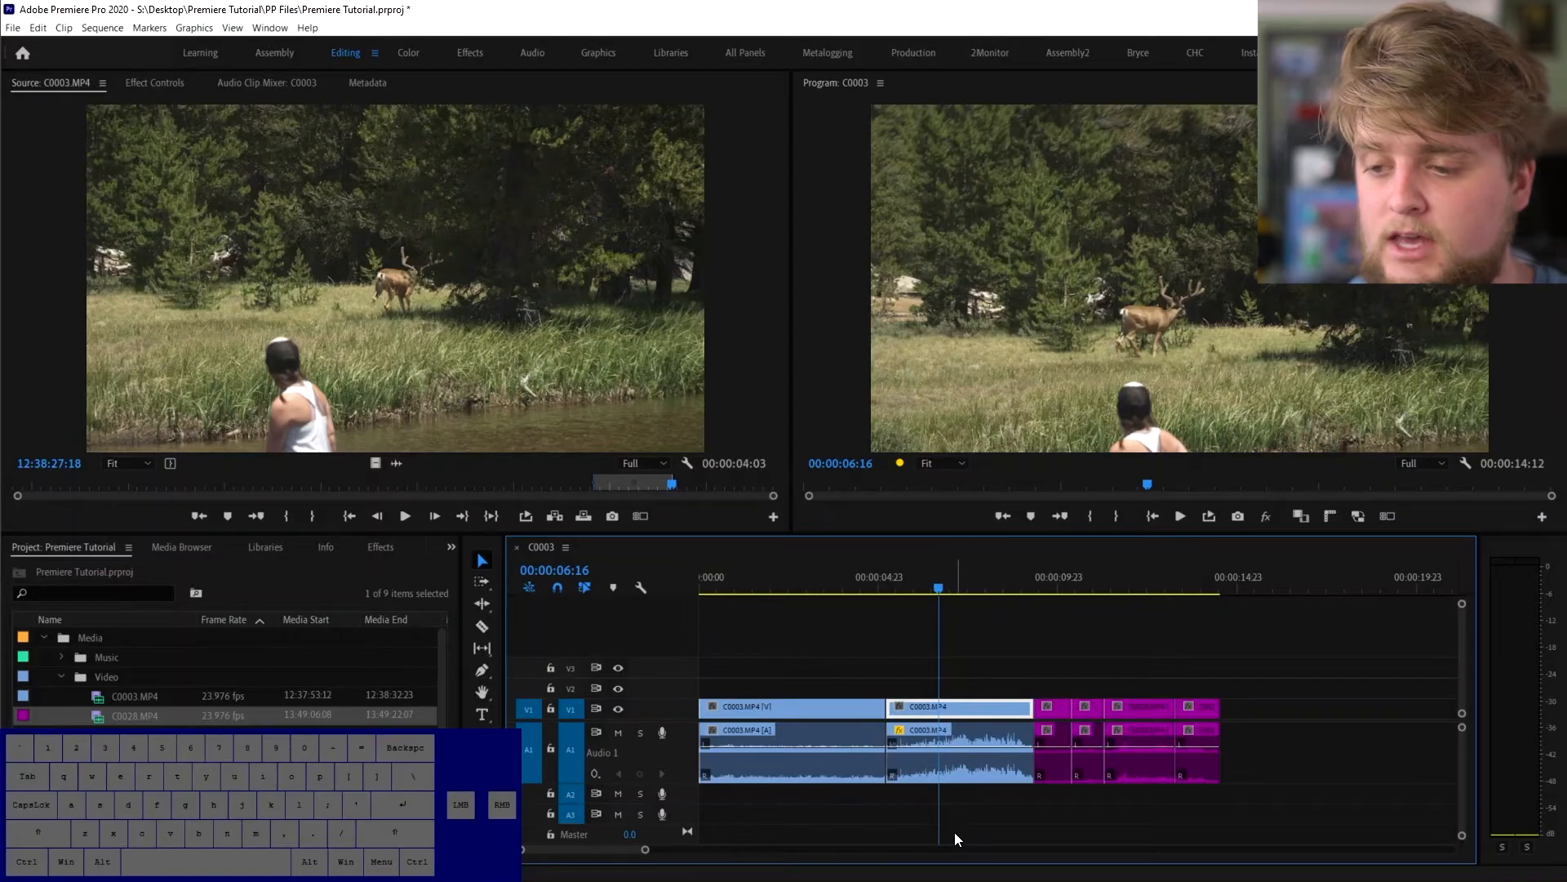
mouse_move(958, 707)
mouse_down()
mouse_move(1102, 675)
mouse_move(974, 708)
mouse_up()
click(972, 741)
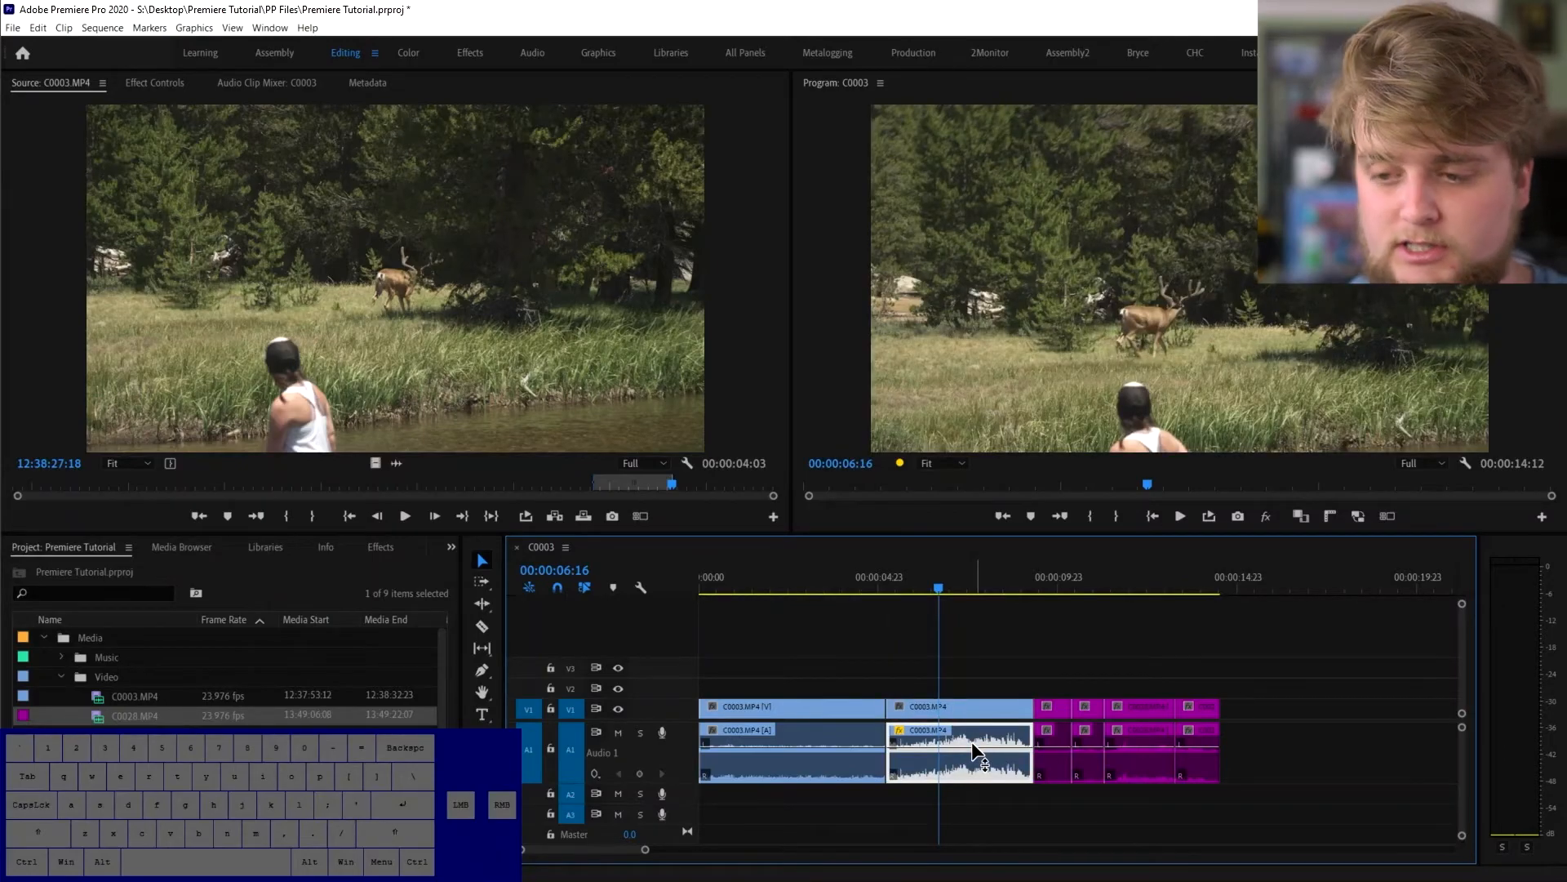
key(Delete)
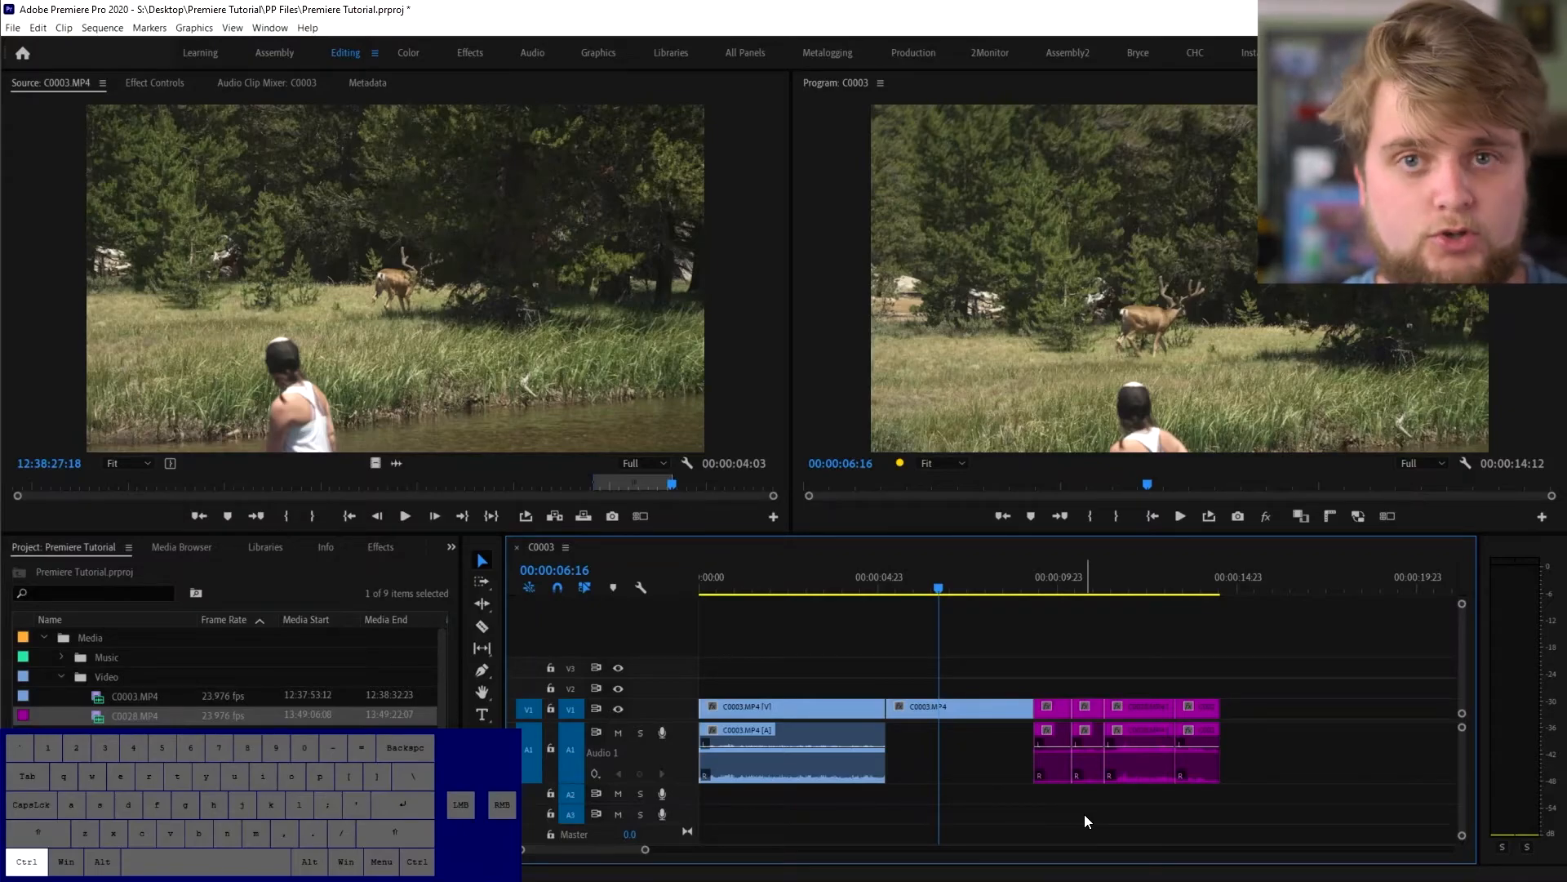
key(ctrl+z)
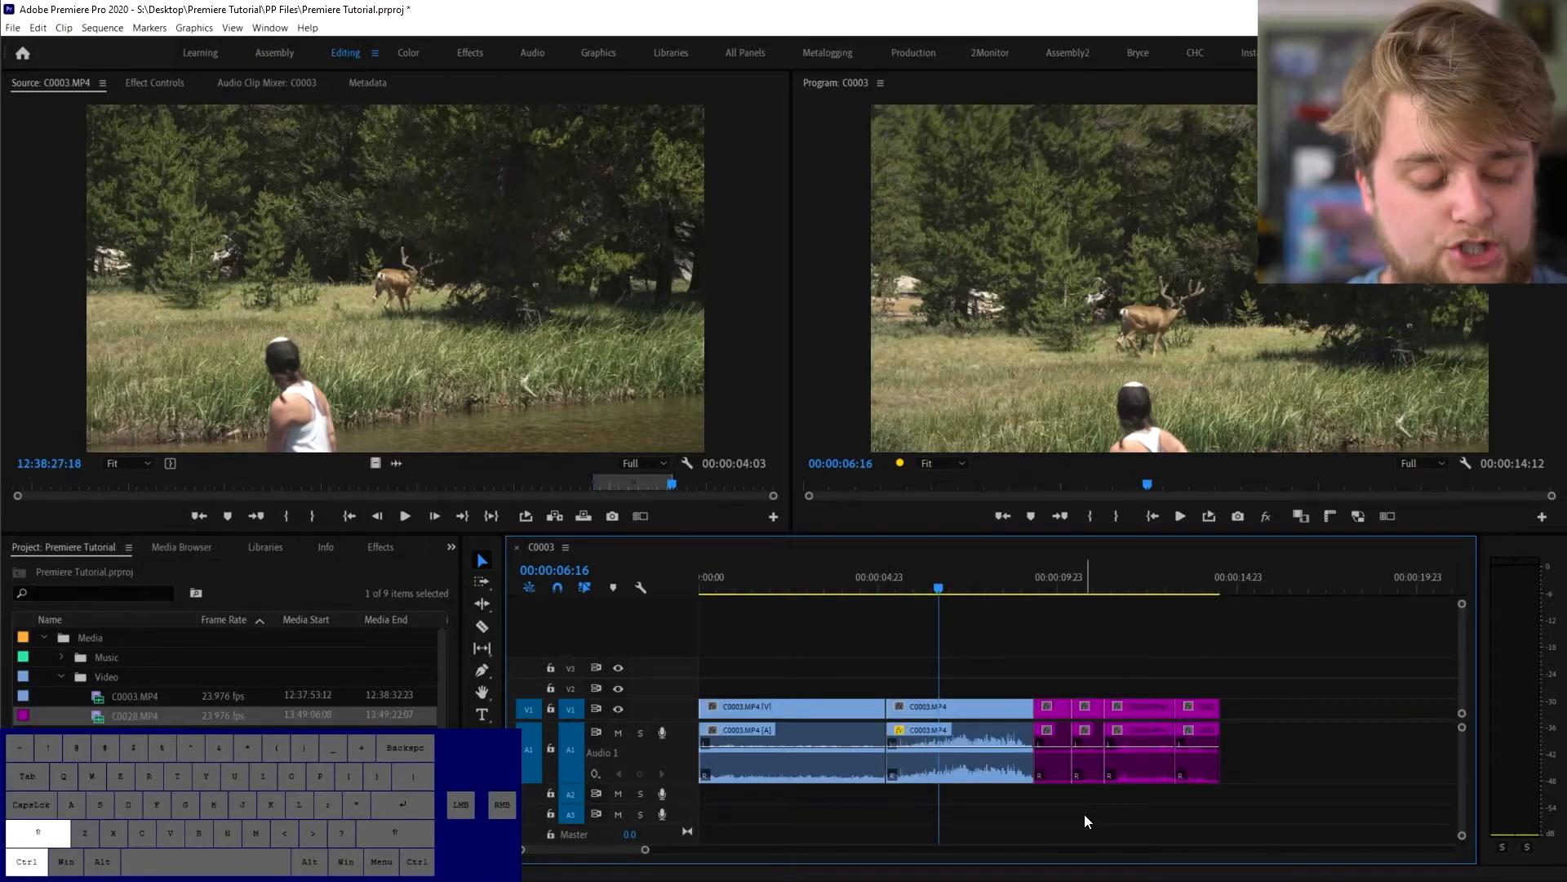
key(ctrl+shift+z)
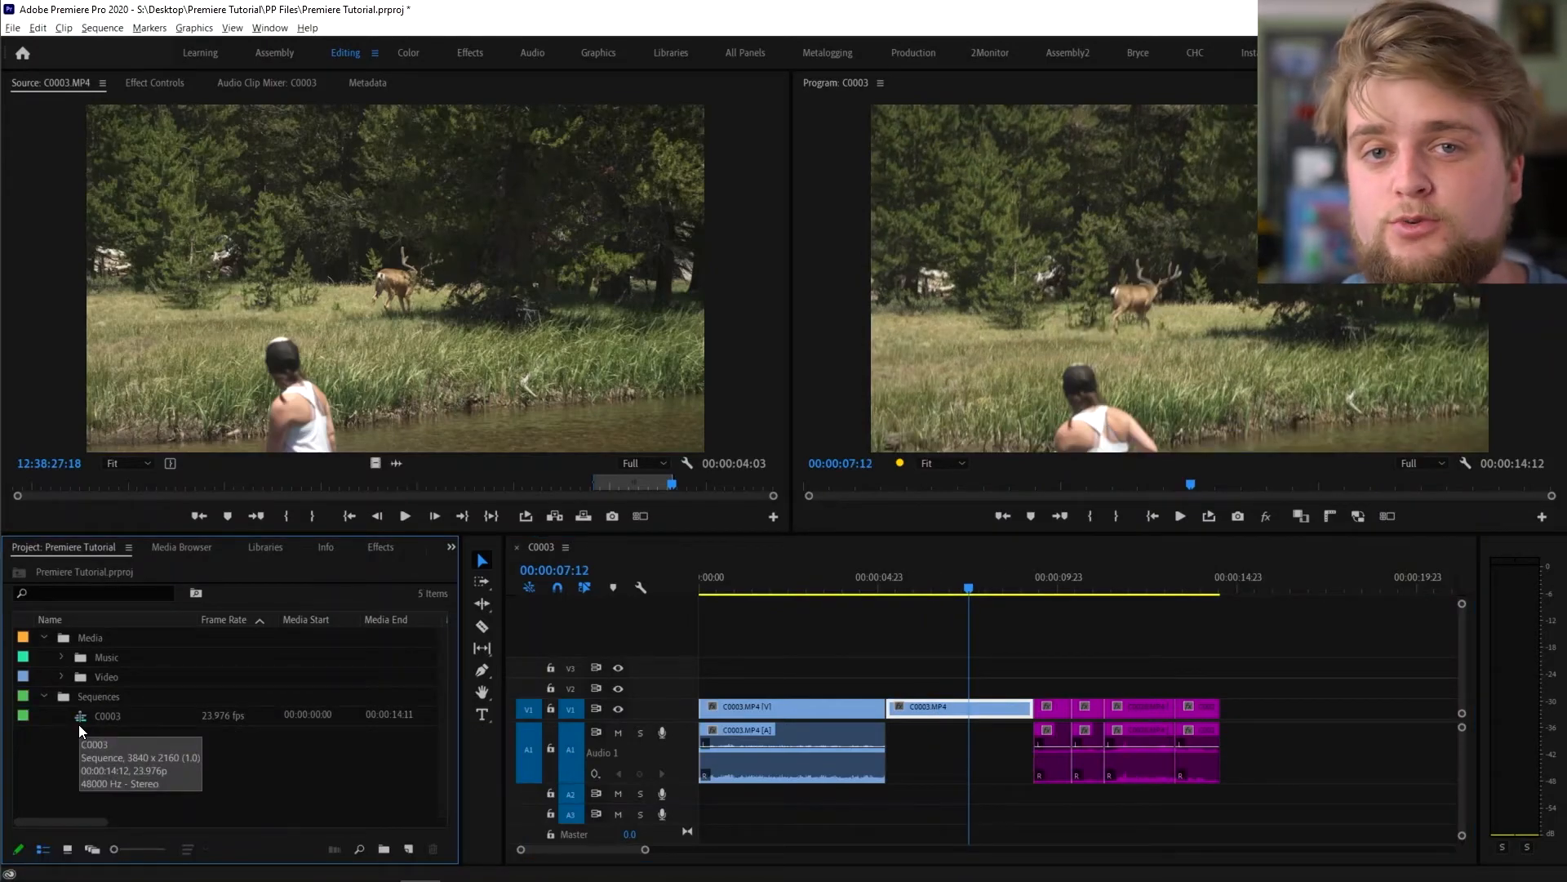
- Rename the C0003 sequence in the Project panel to 'Assembly', then deselect the timeline clips
click(111, 717)
key(Return)
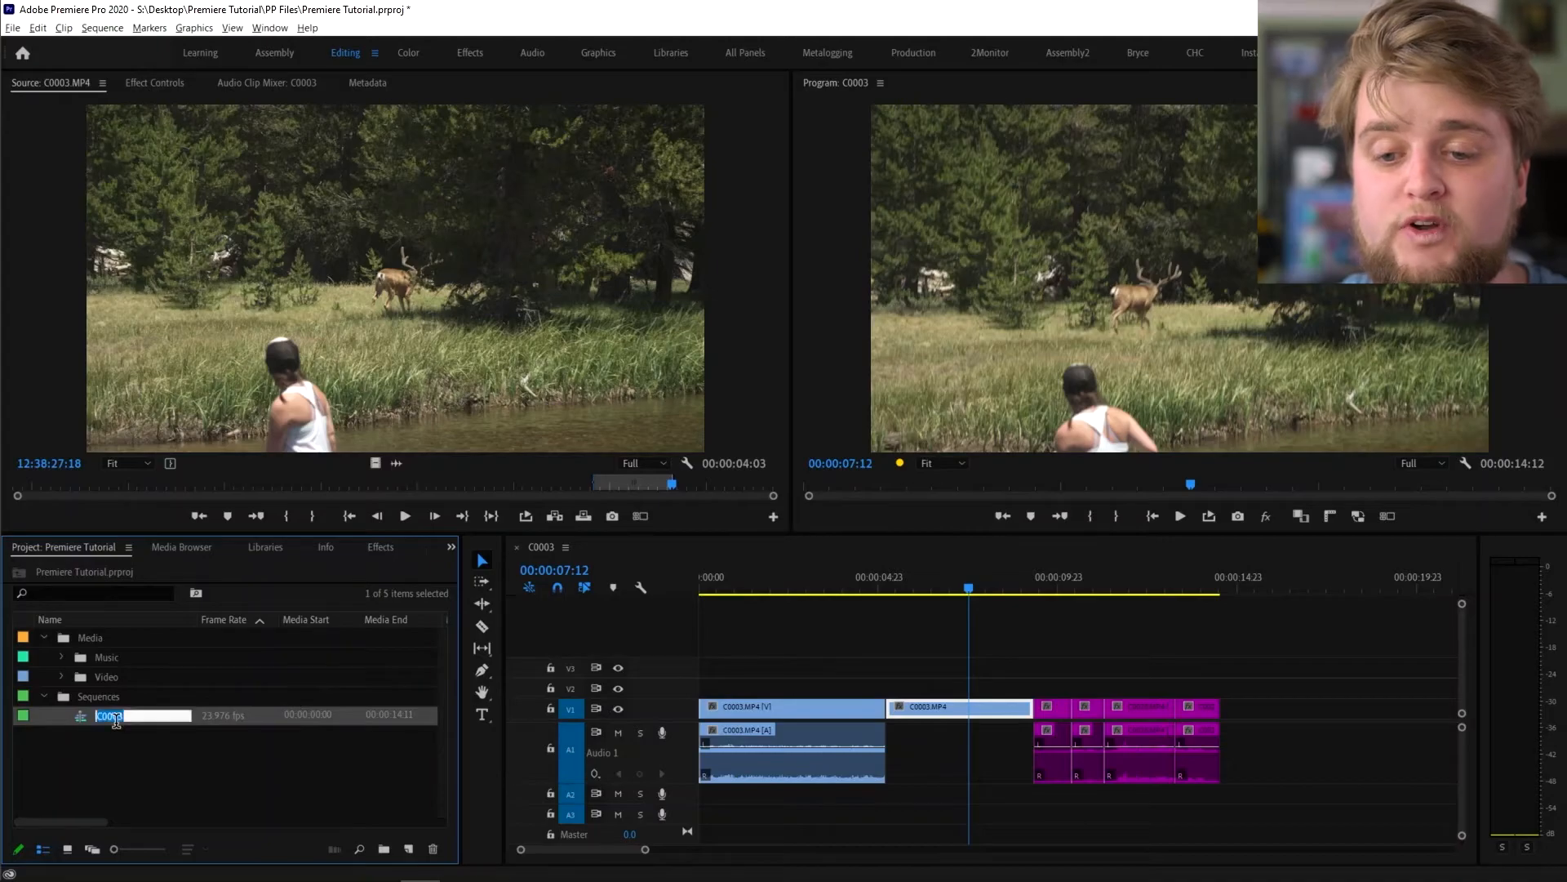
text(Assembly)
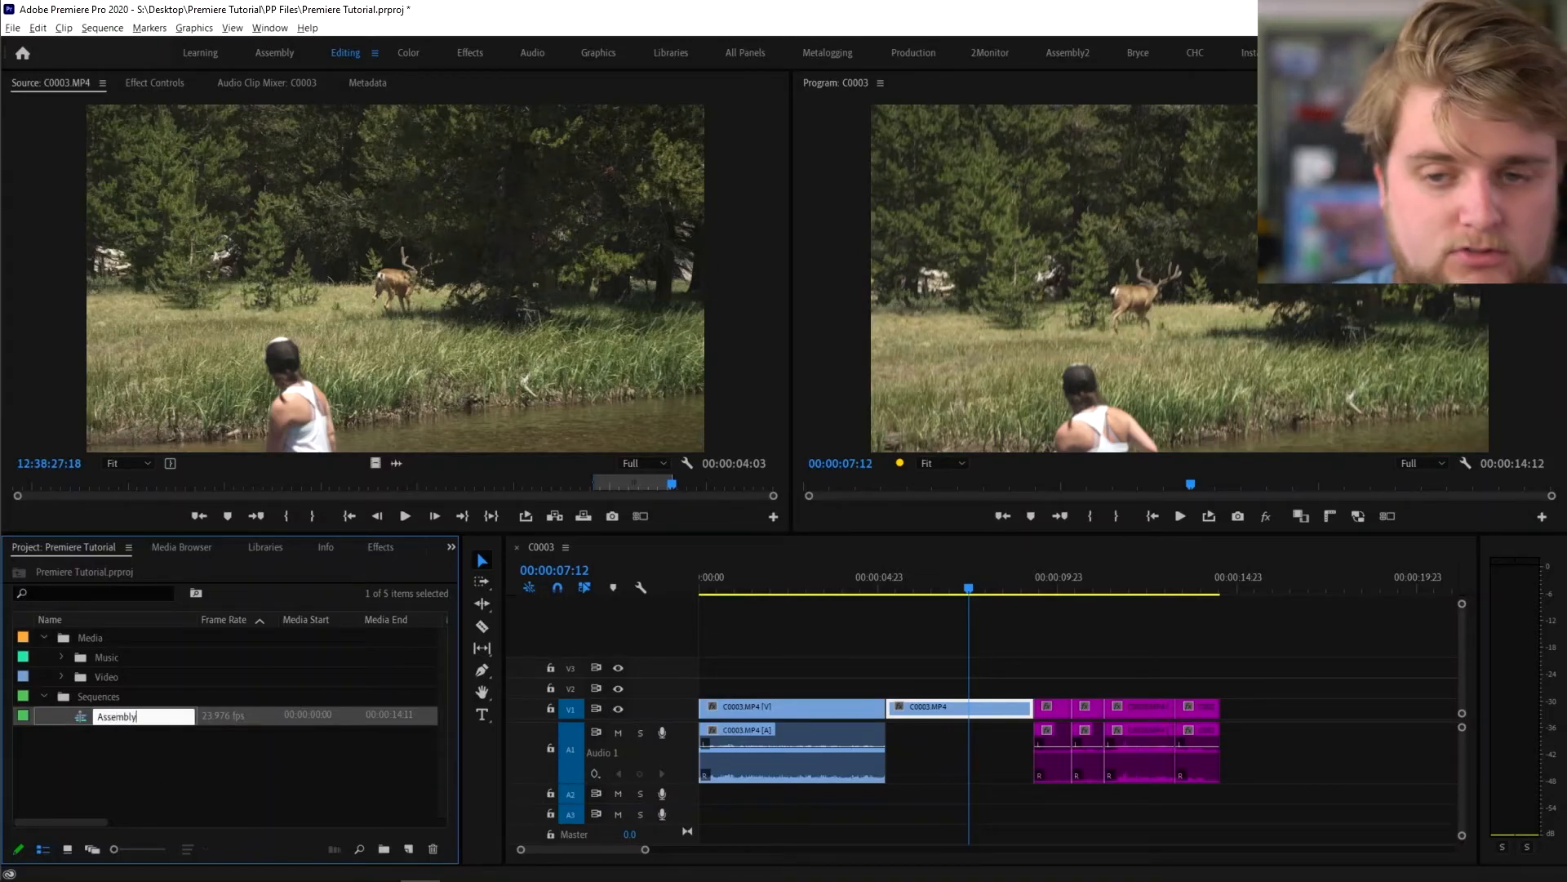
key(Return)
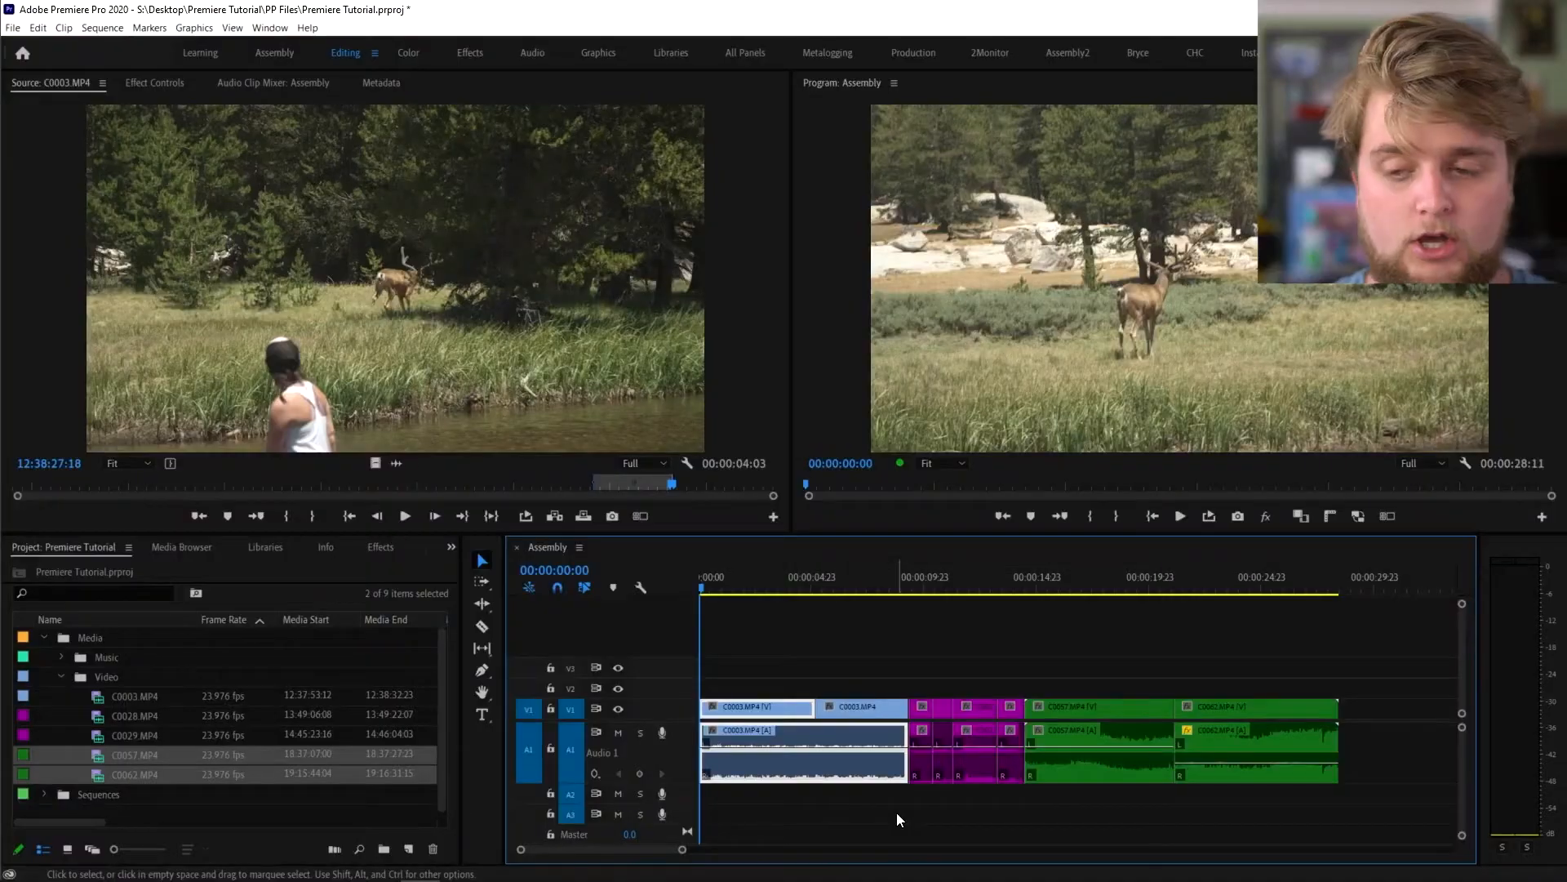
click(762, 635)
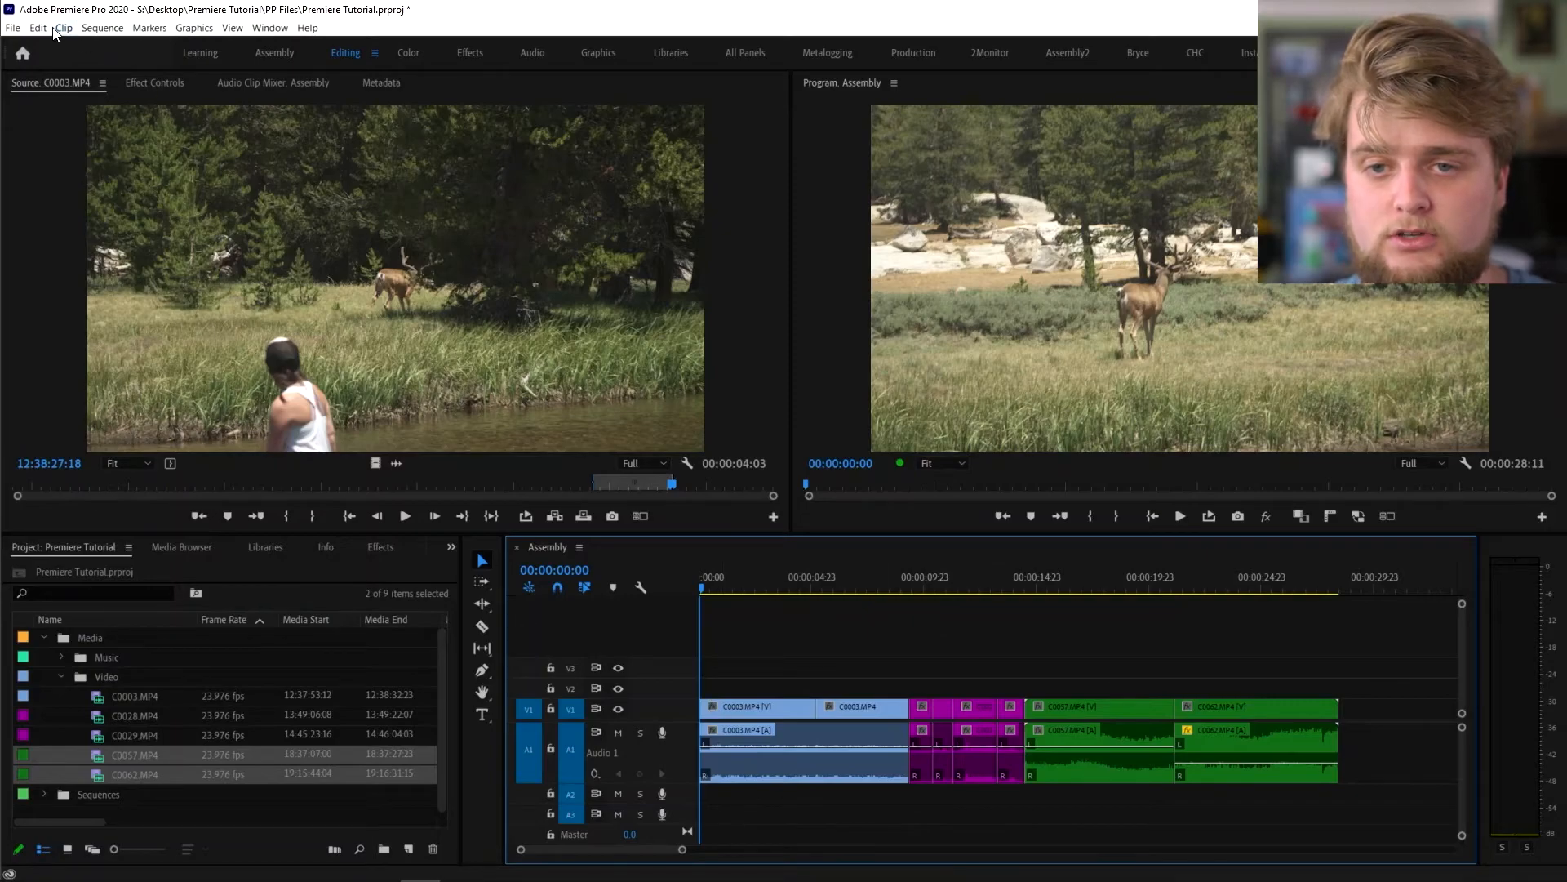
- Open Export Settings with Ctrl+M and set Format to H.264 and Preset to YouTube 2160p 4K Ultra HD
click(14, 29)
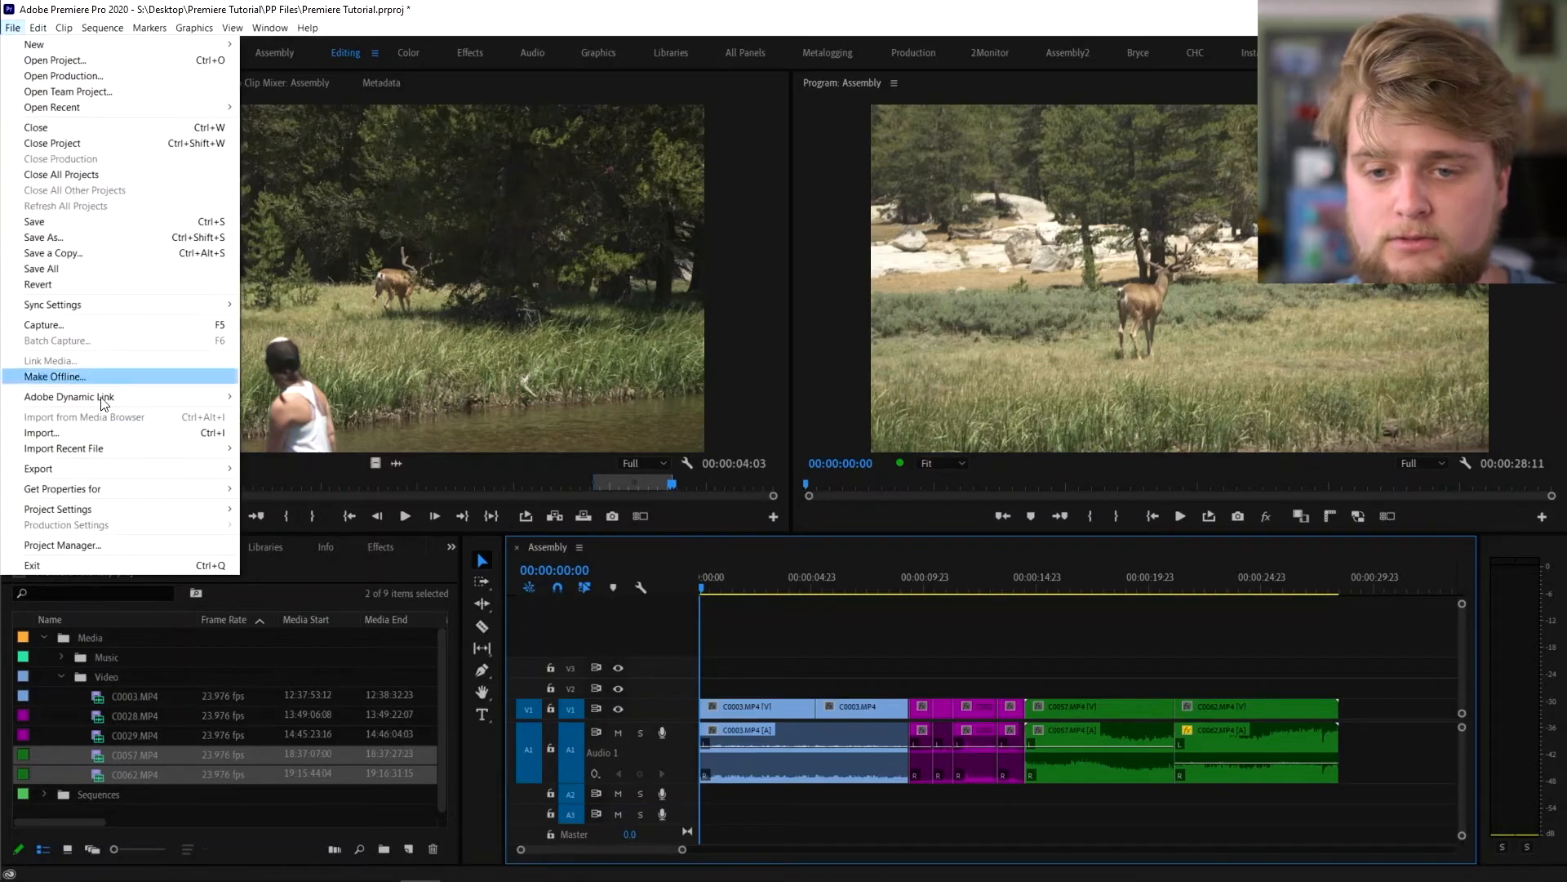
mouse_move(96, 465)
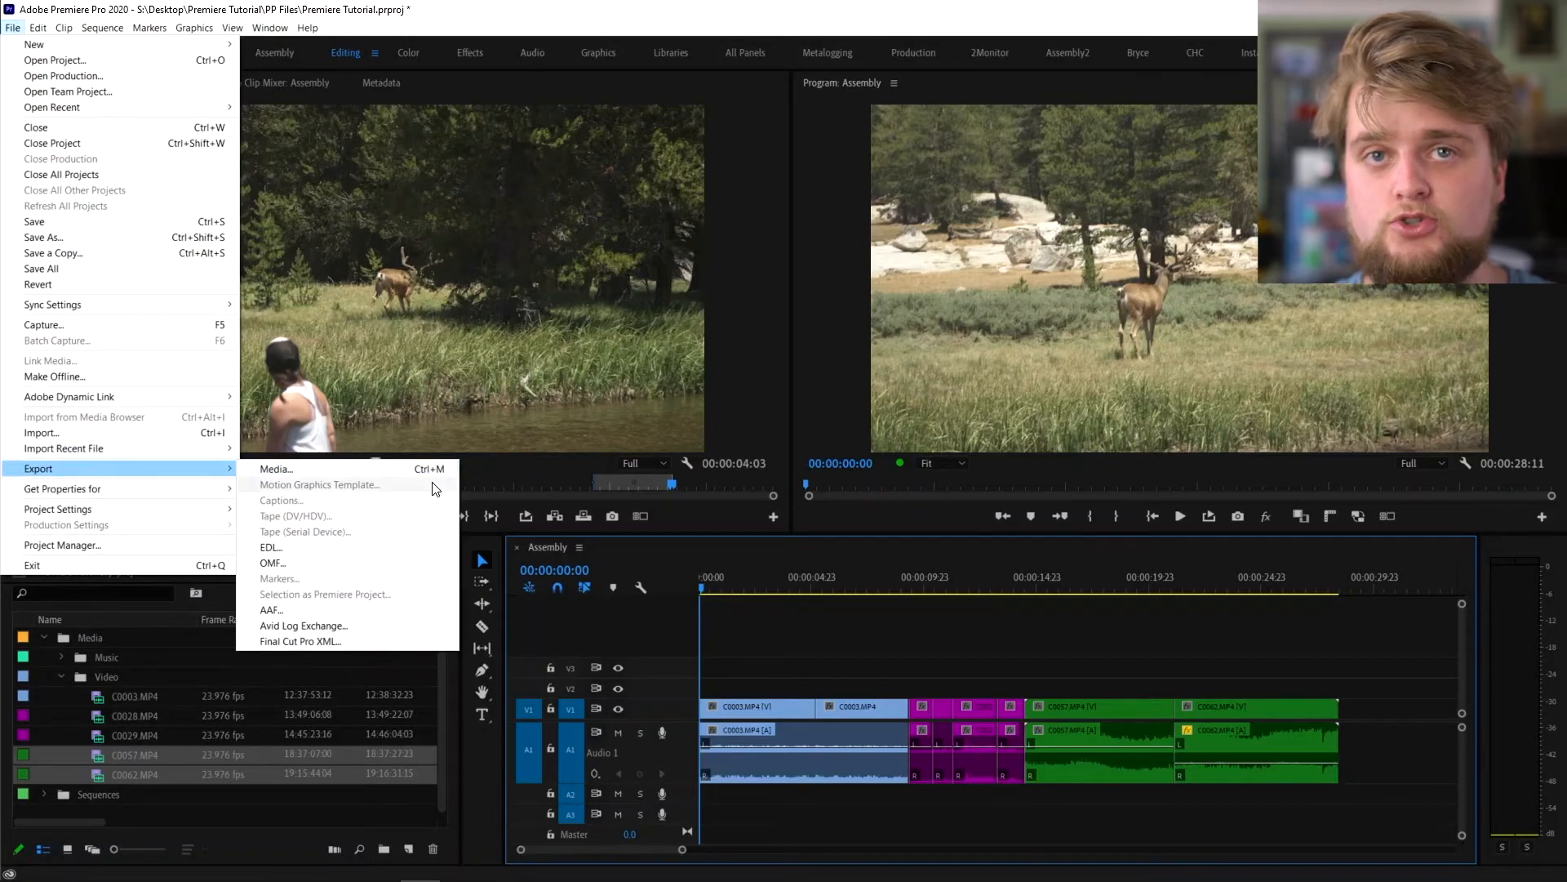
click(798, 639)
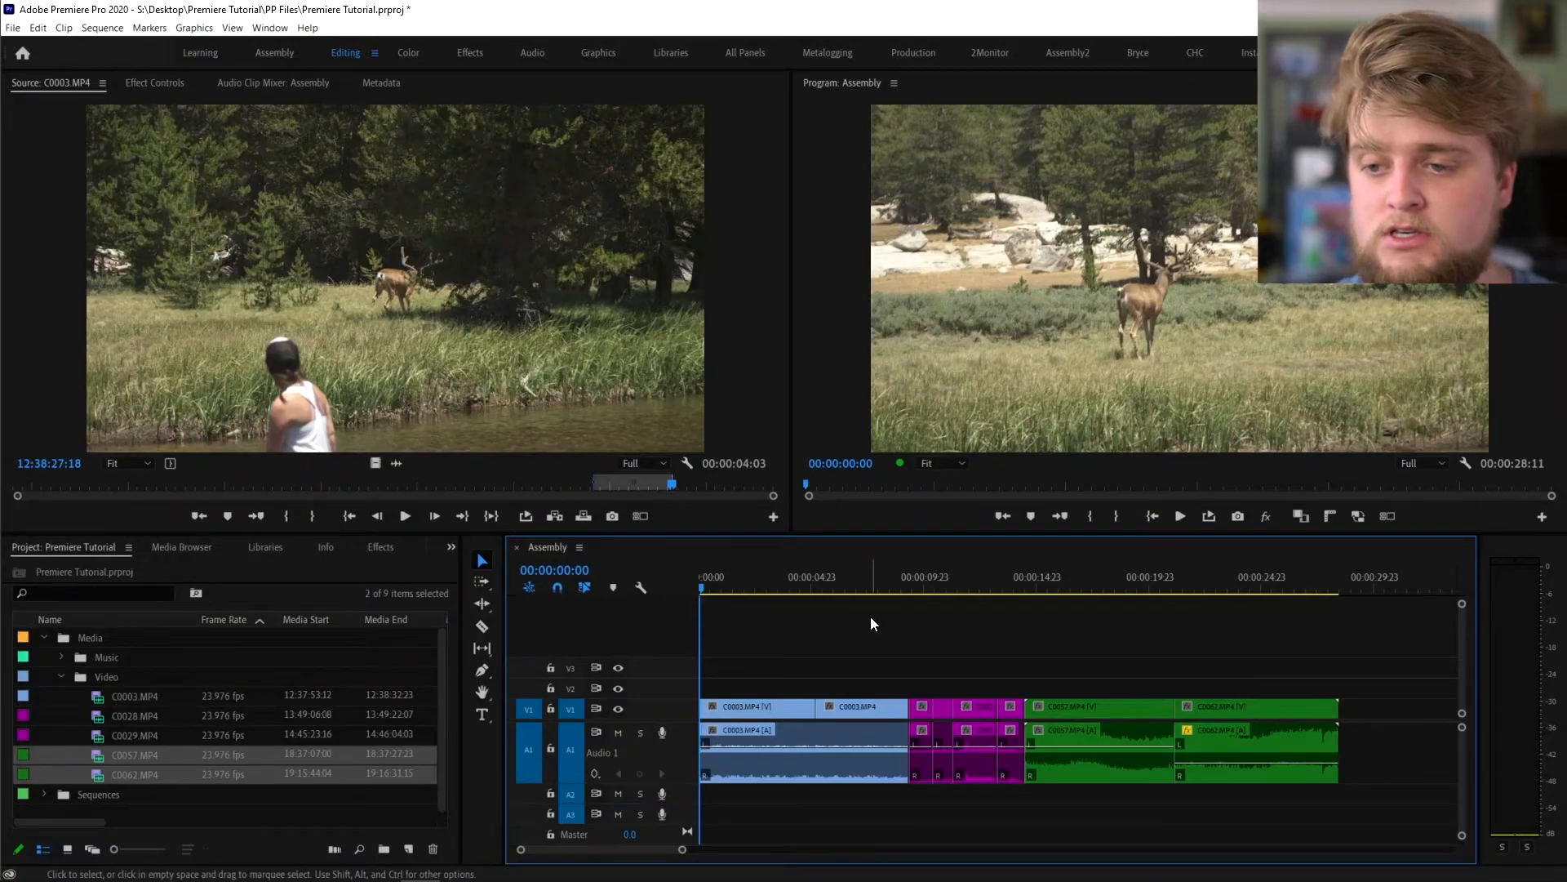
key(ctrl+m)
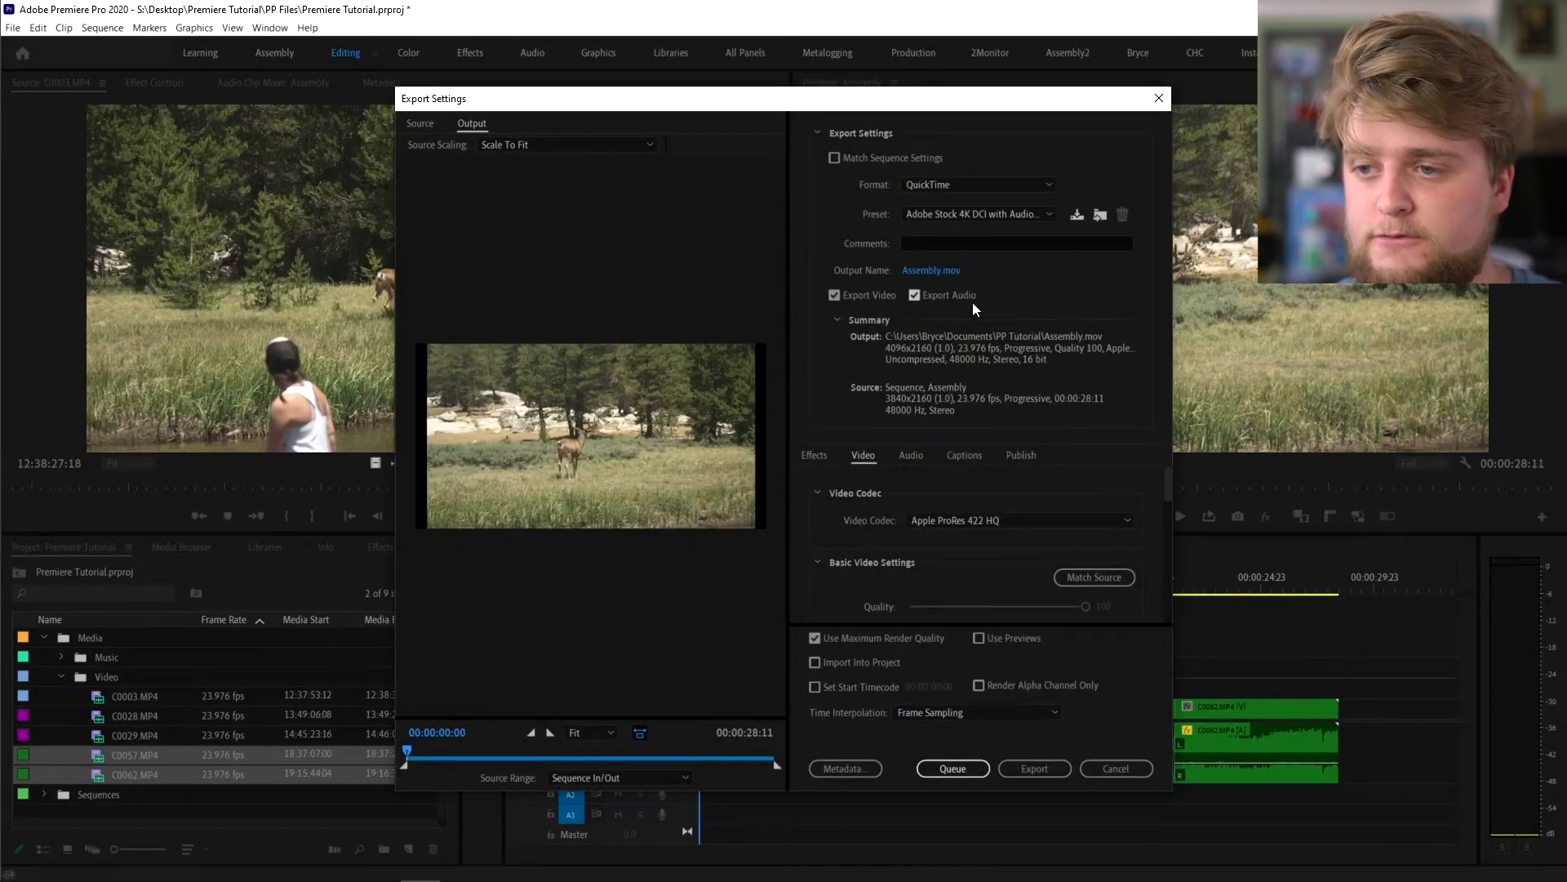
click(949, 185)
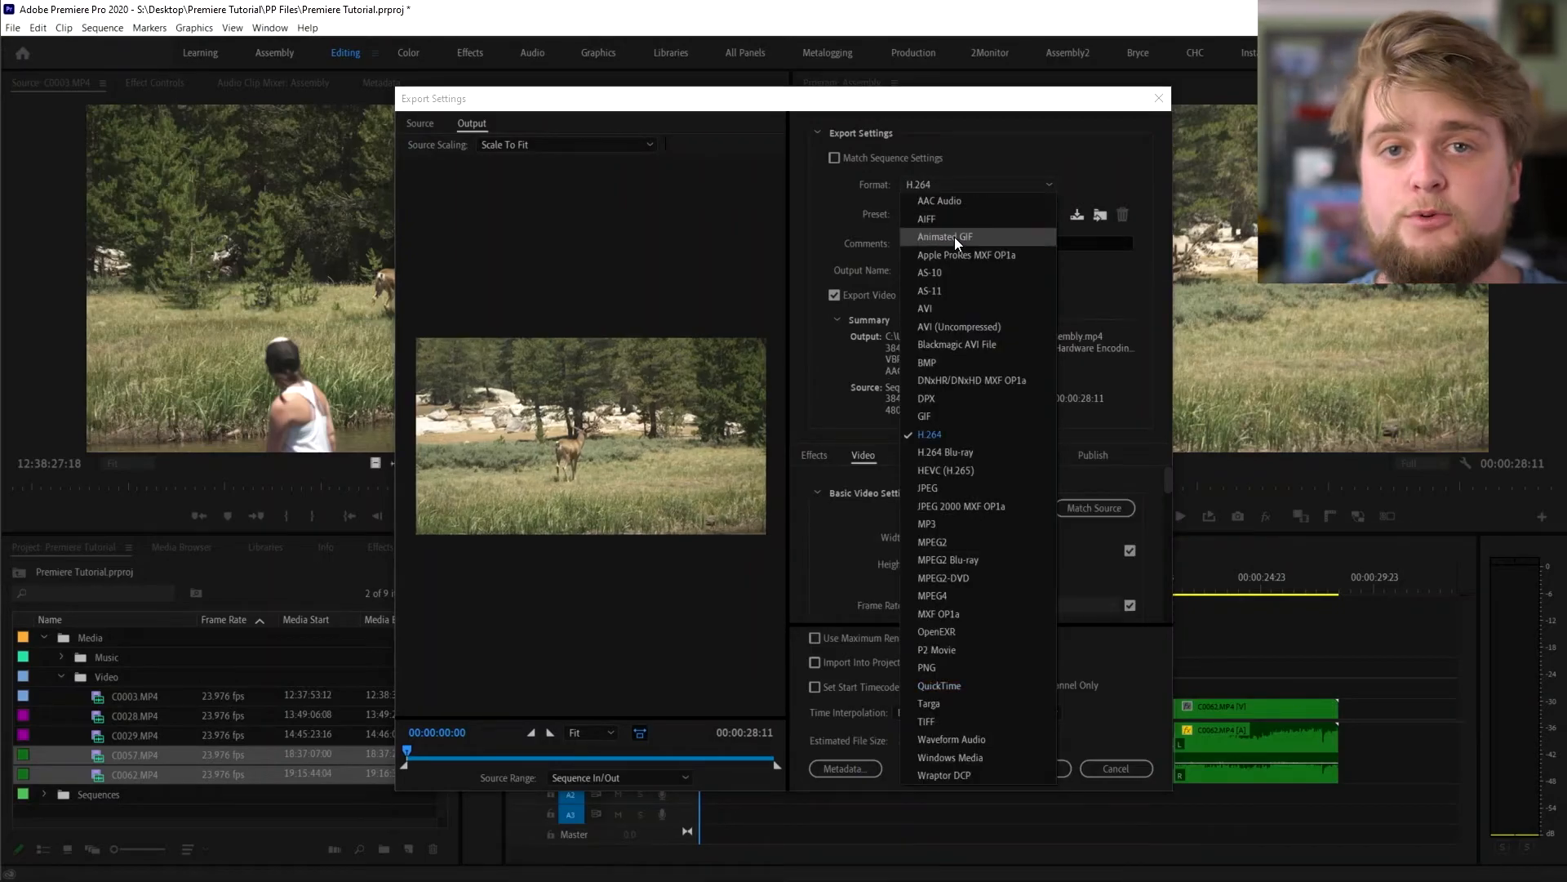
click(955, 434)
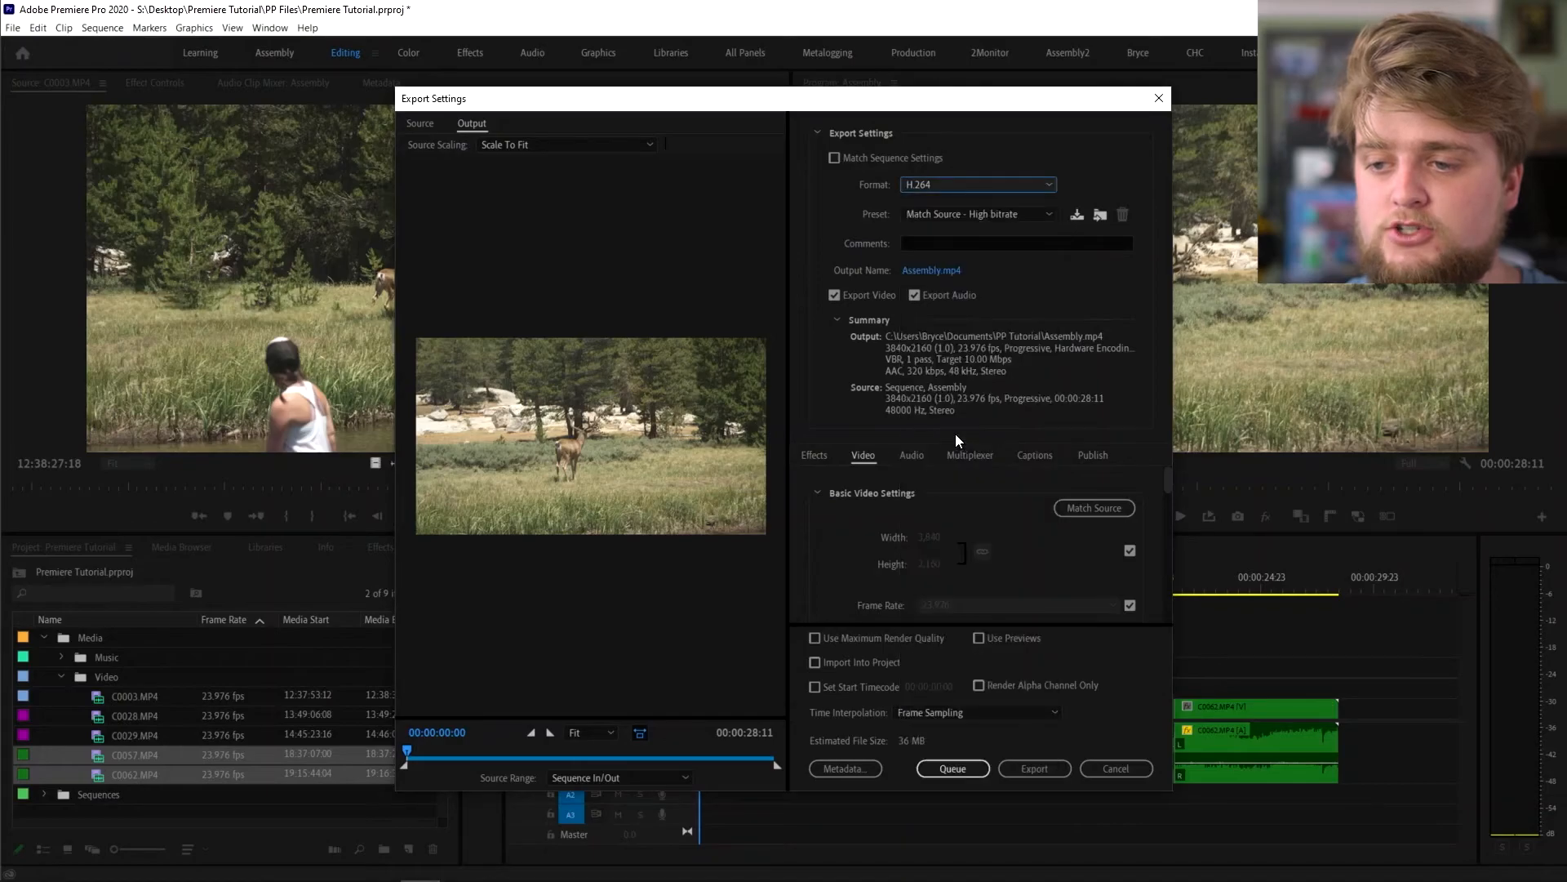
click(969, 218)
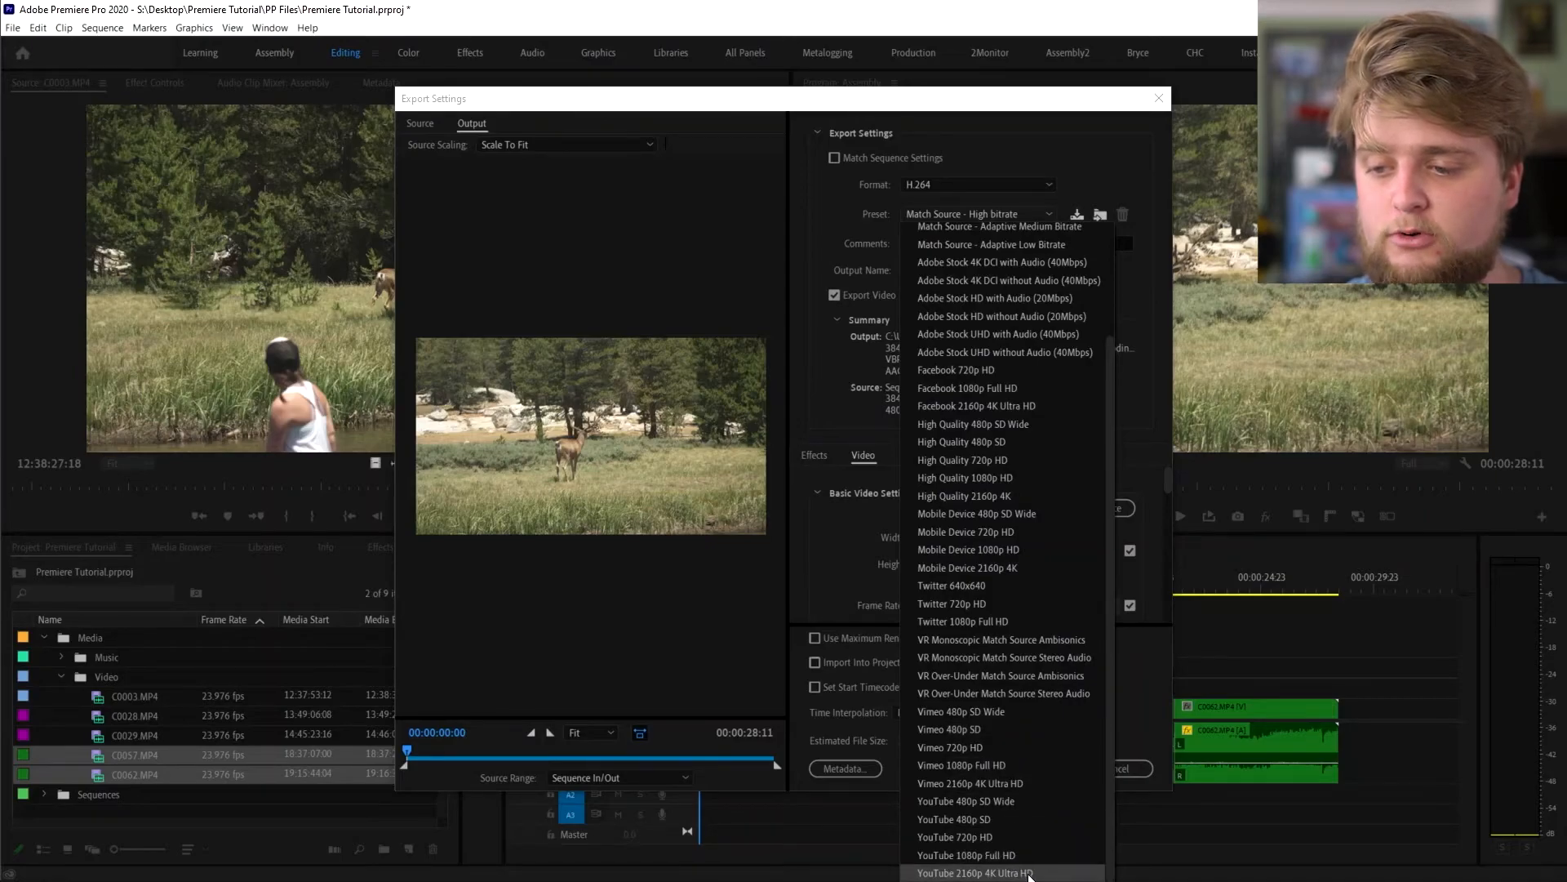
click(1028, 874)
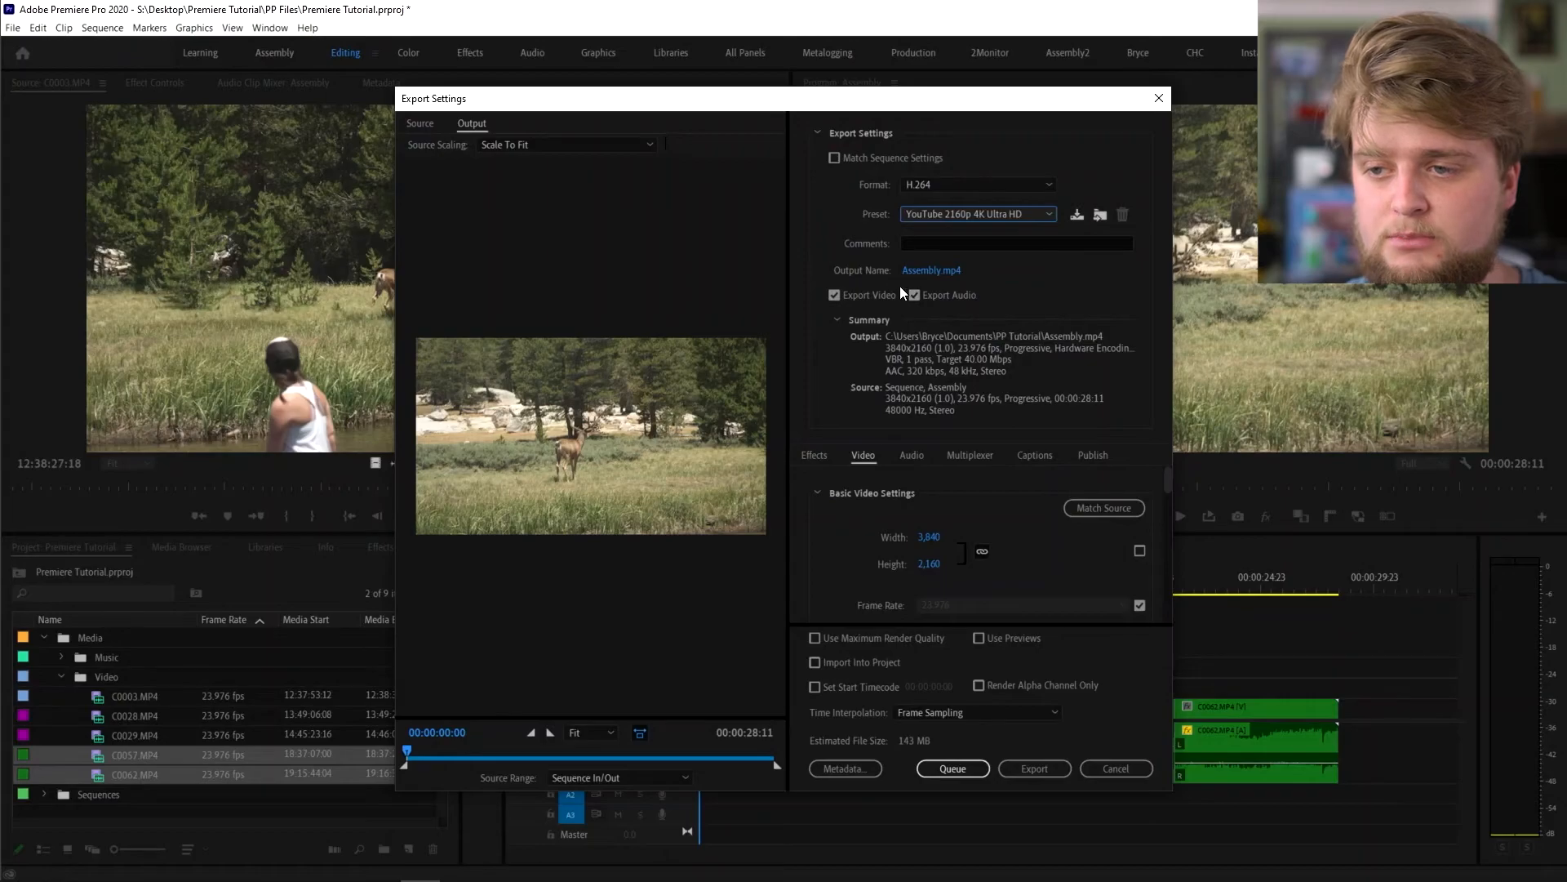
- From the Output Name dialog, create and open a new Exports folder in Desktop > Premiere Tutorial
click(928, 272)
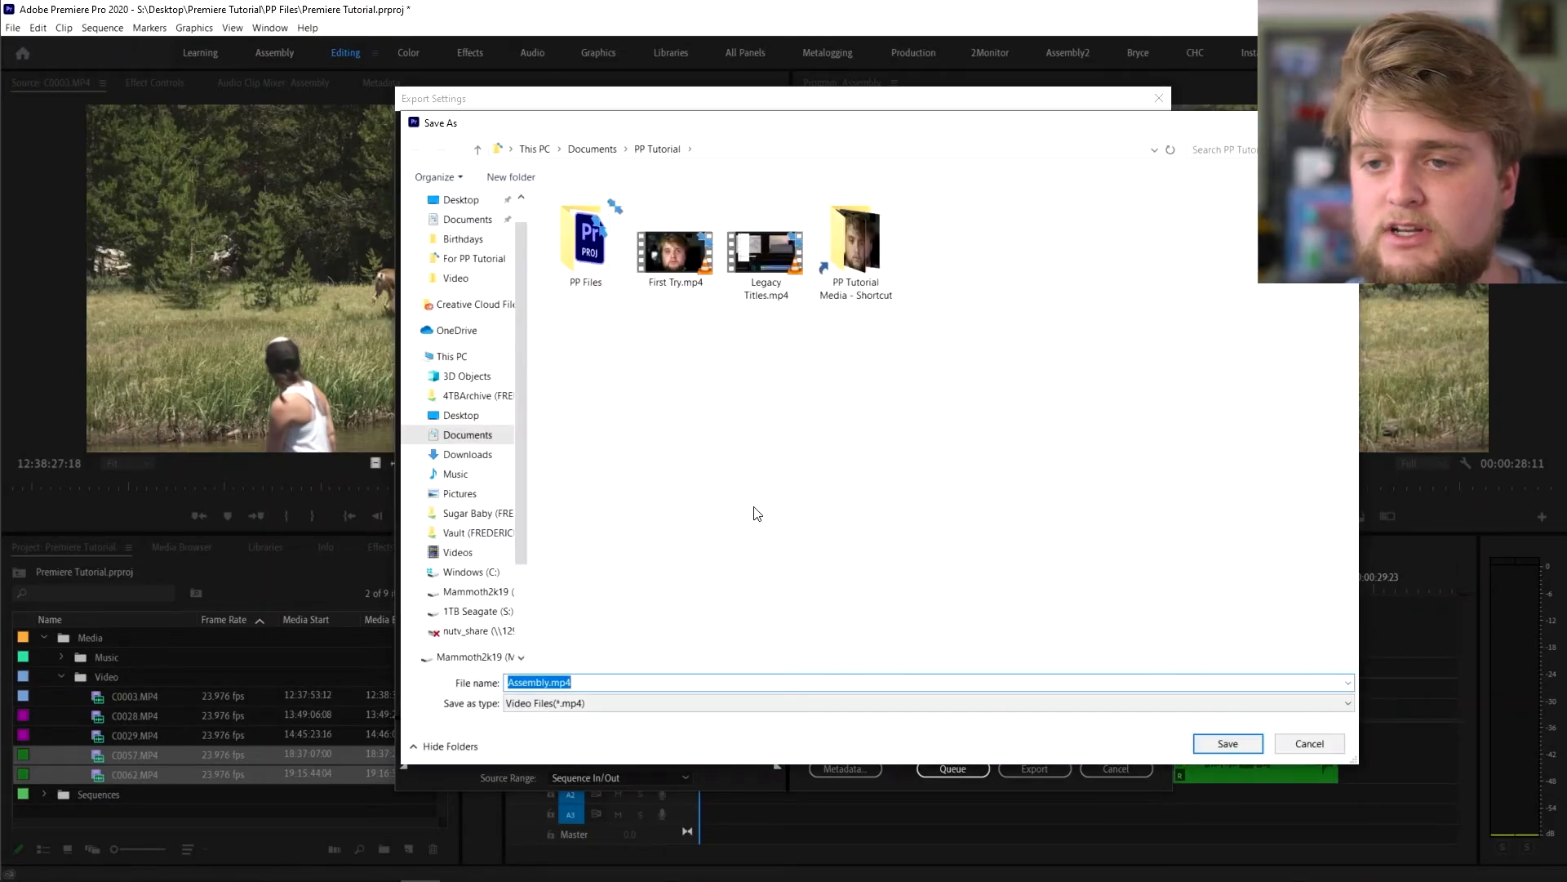
click(445, 413)
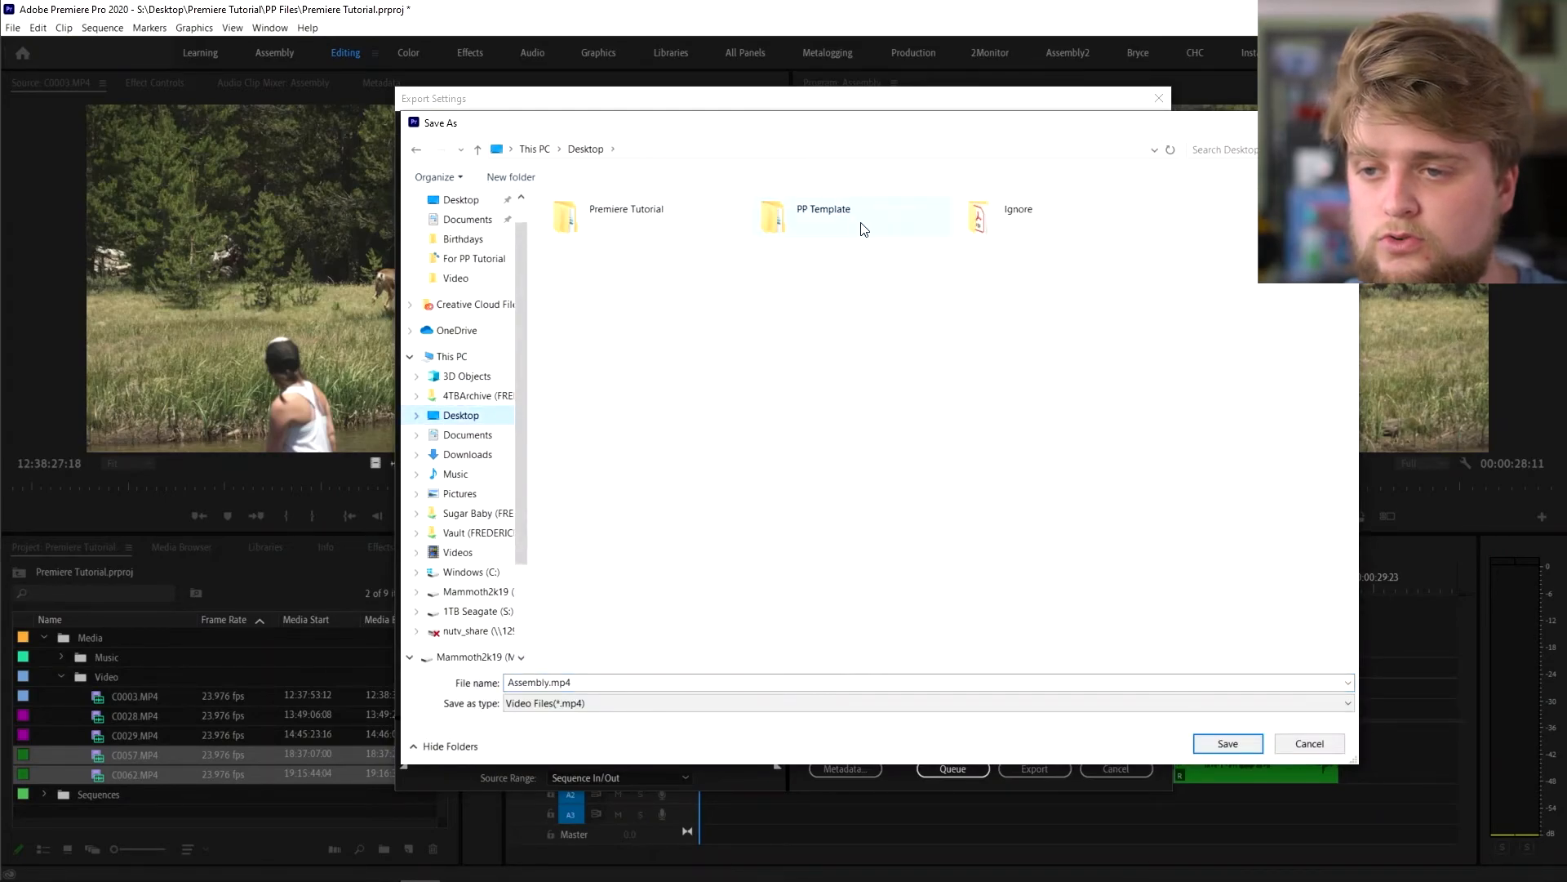
double_click(694, 223)
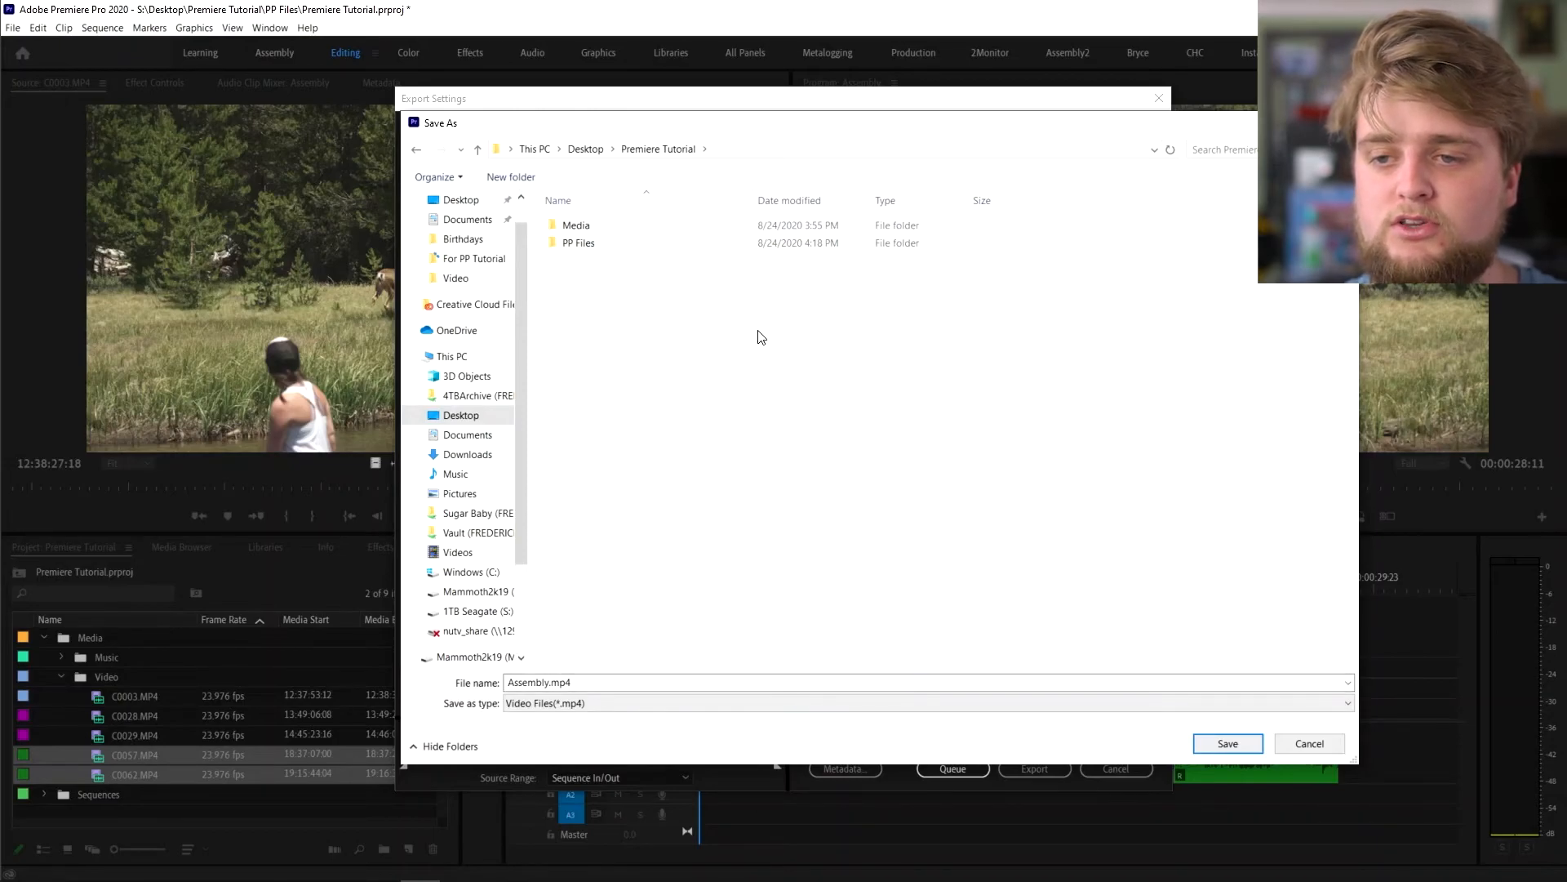
click(511, 177)
text(E)
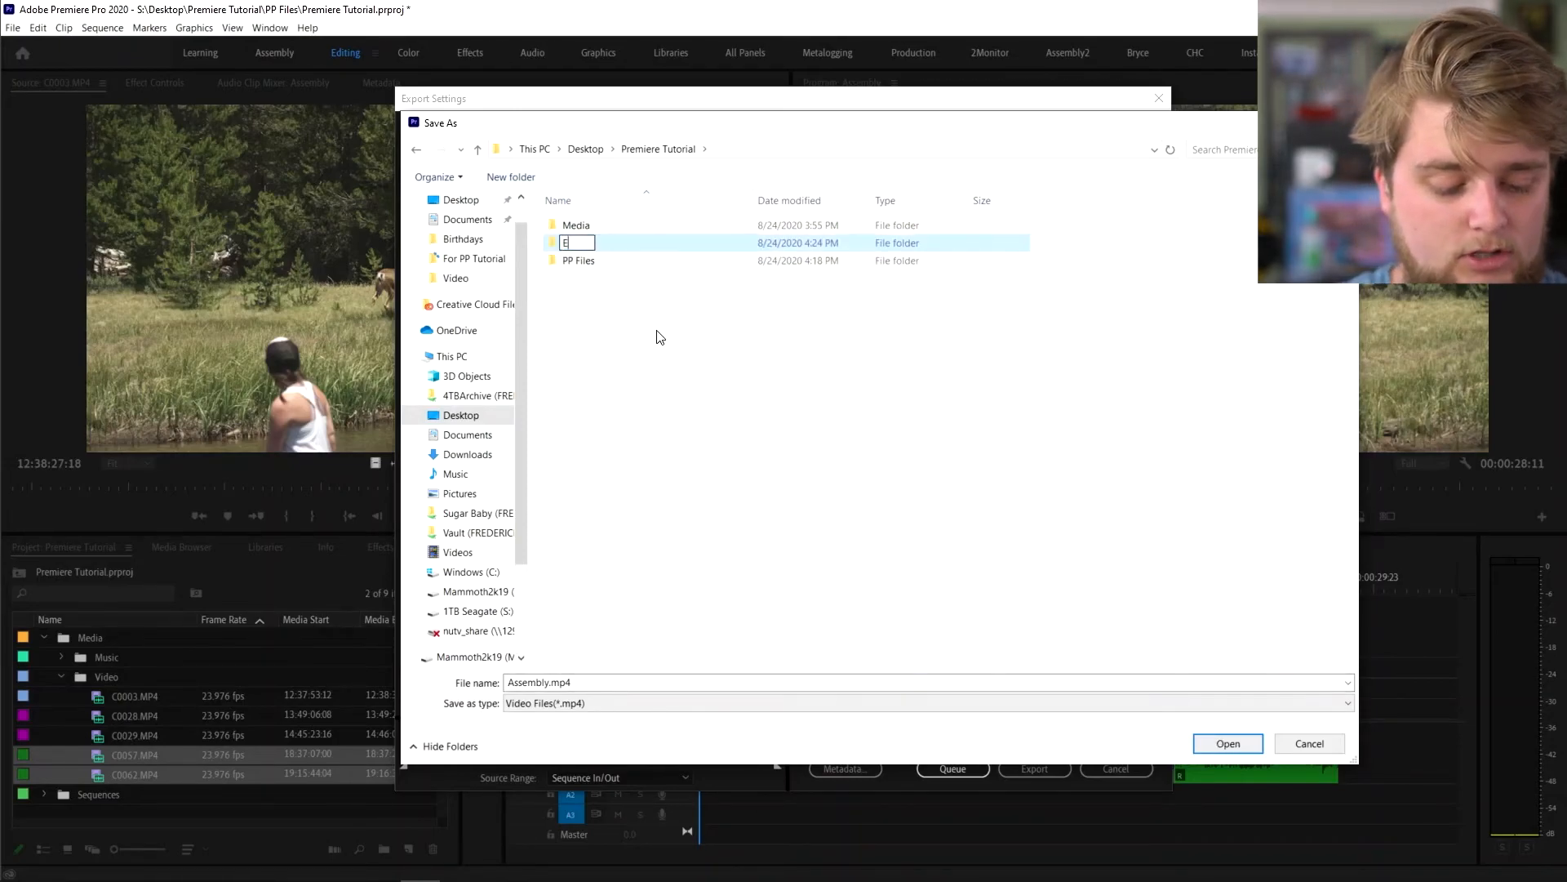
text(xports)
key(Return)
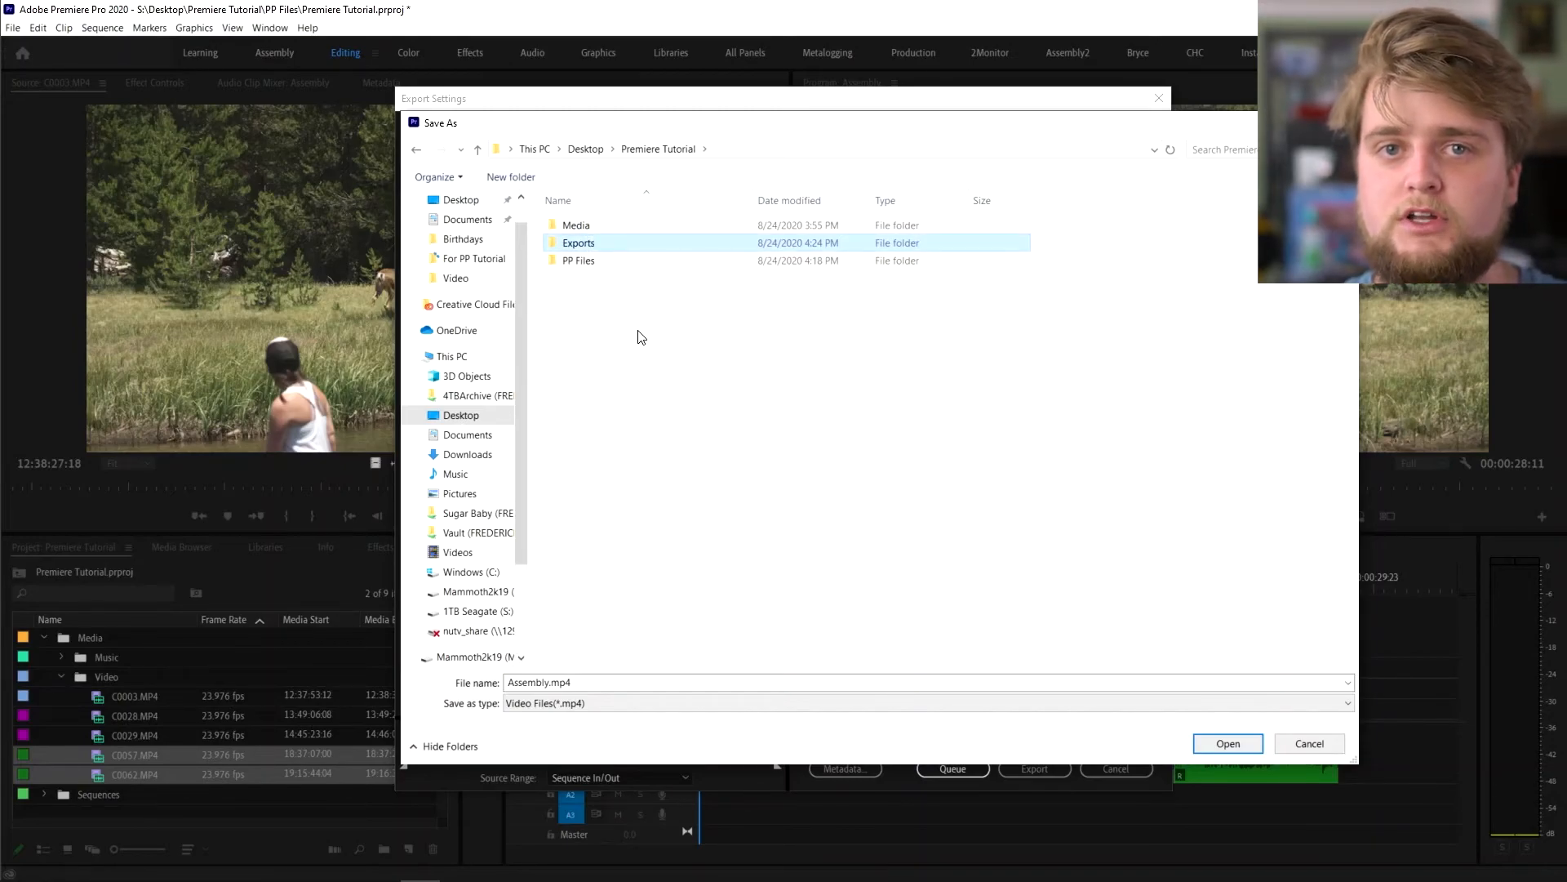
click(632, 331)
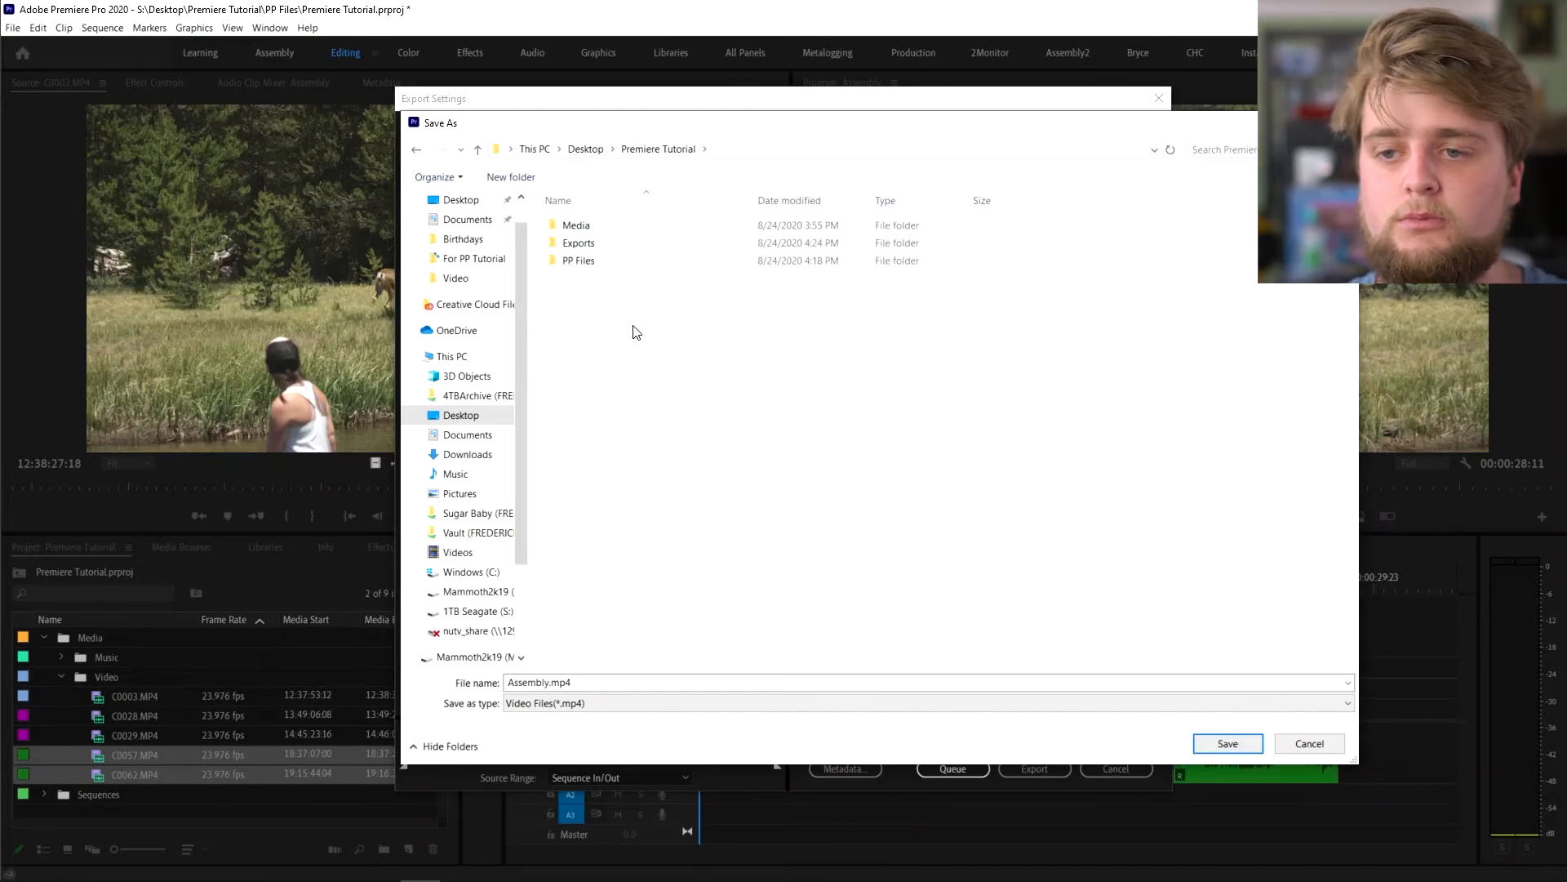
double_click(607, 247)
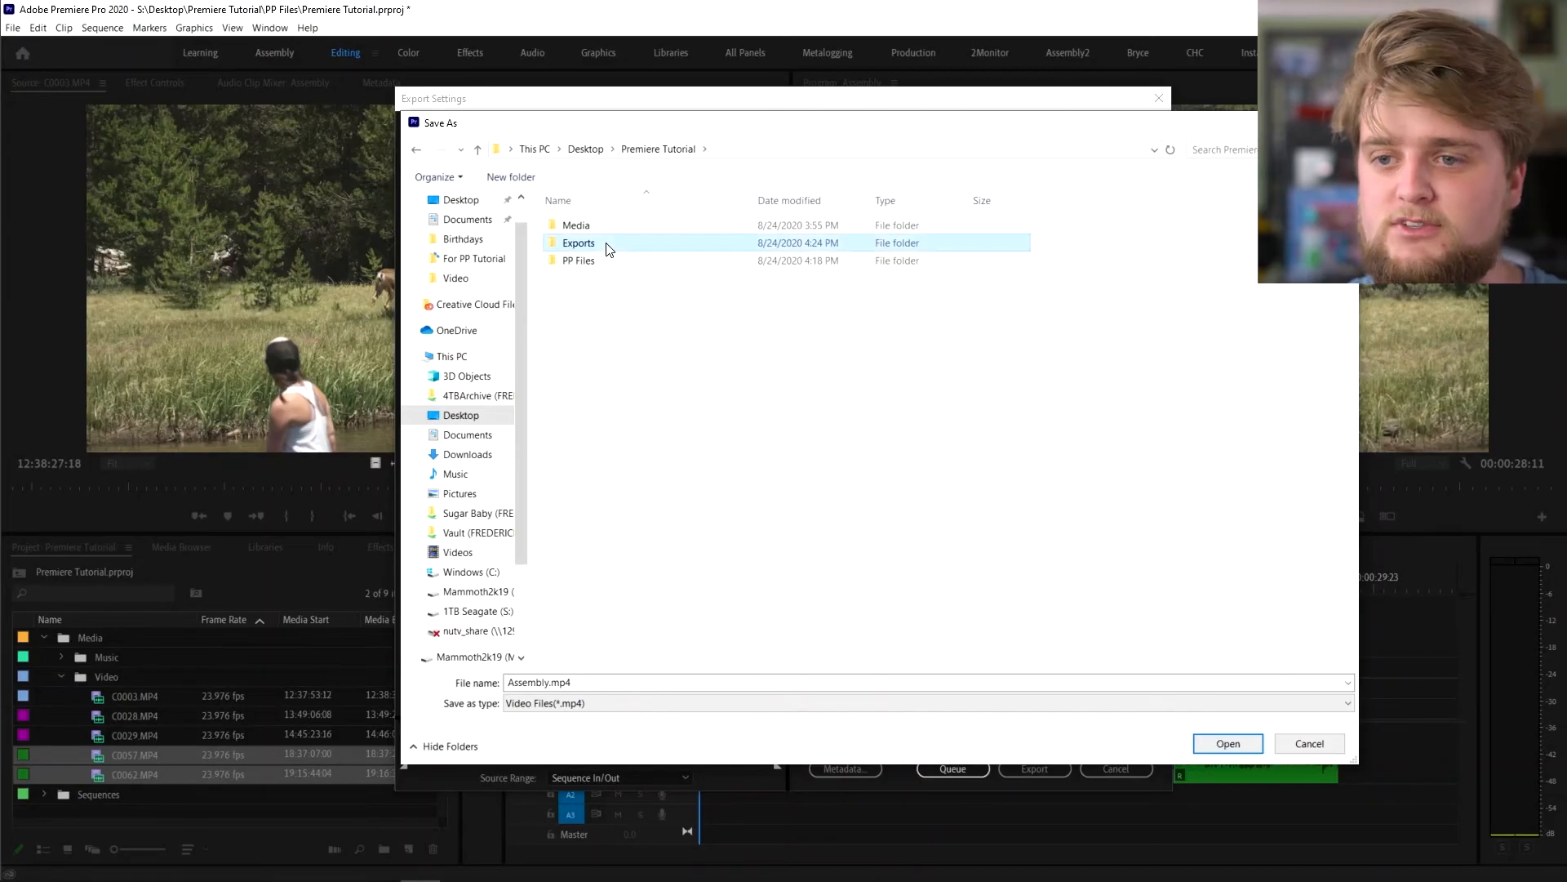
- Name the output file 'Your video' and save it to the Exports folder
click(555, 682)
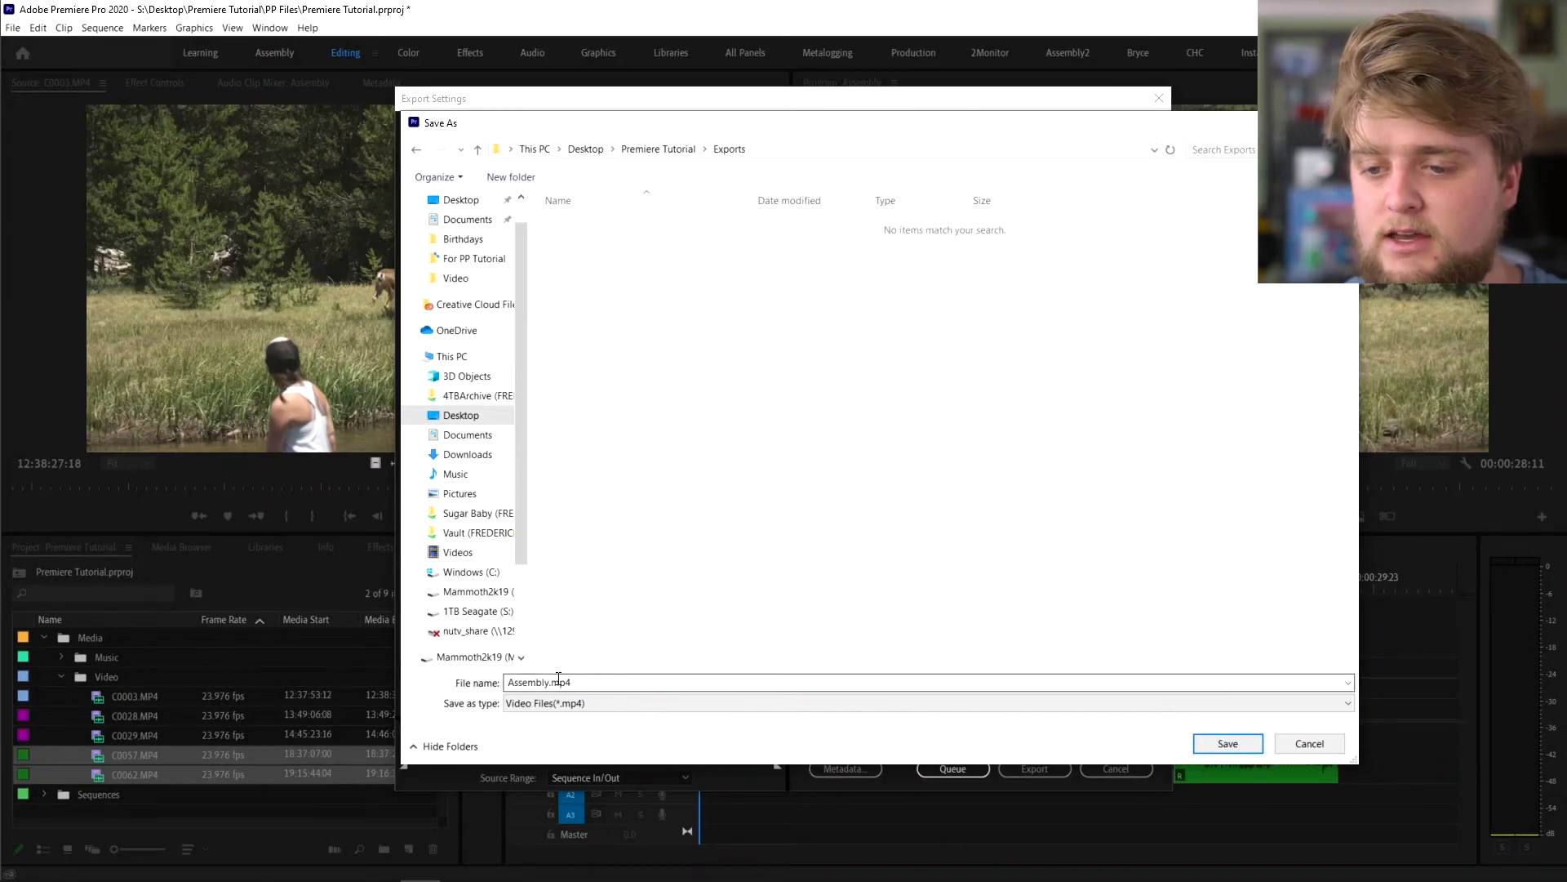
double_click(531, 684)
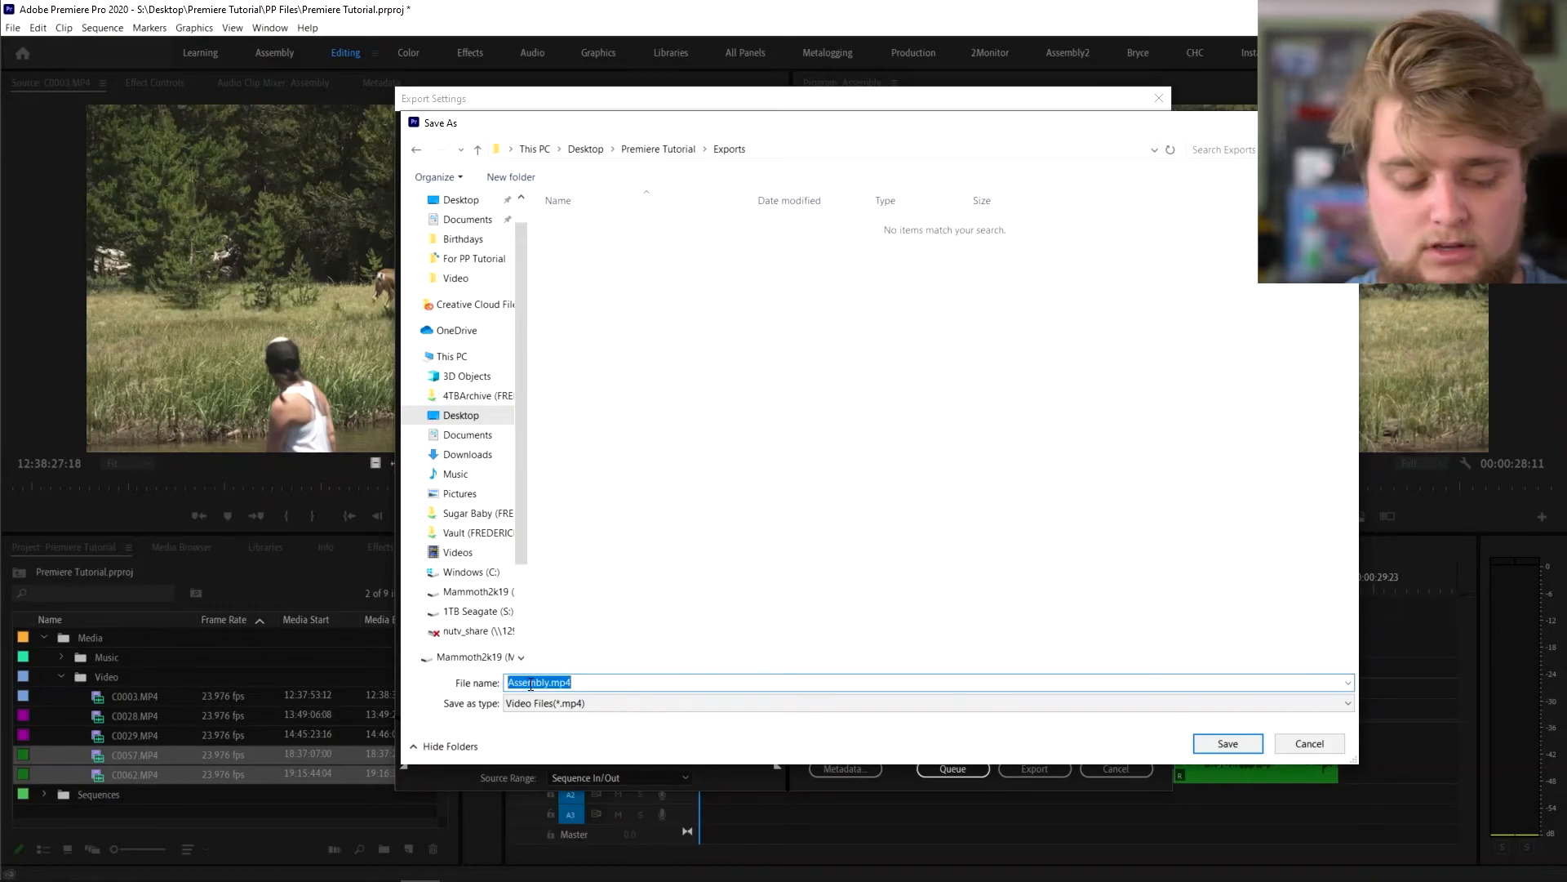
text(Your video)
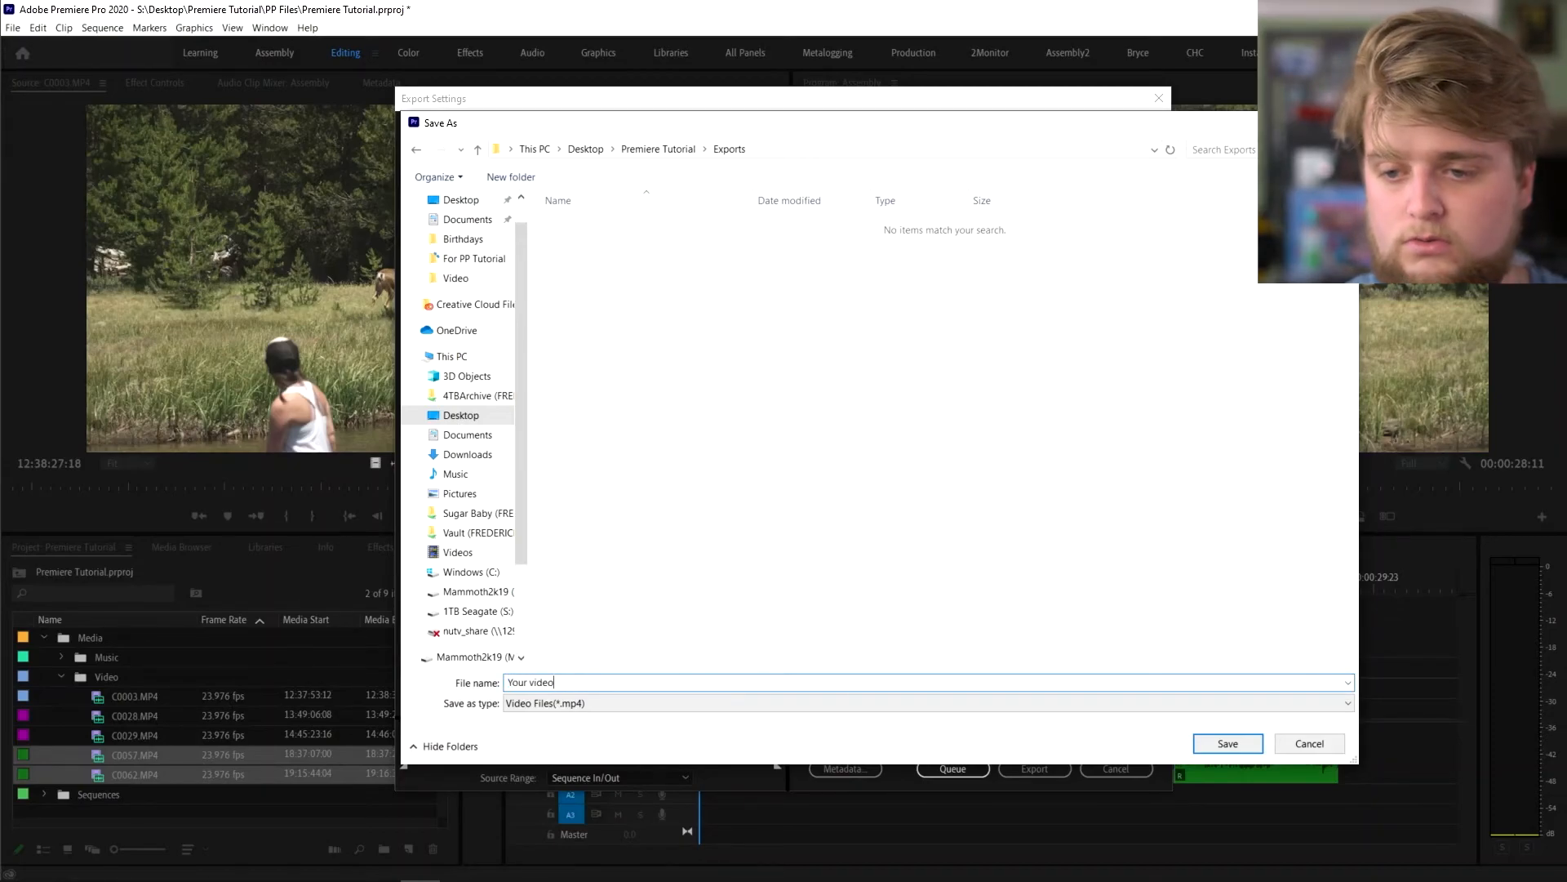
key(Return)
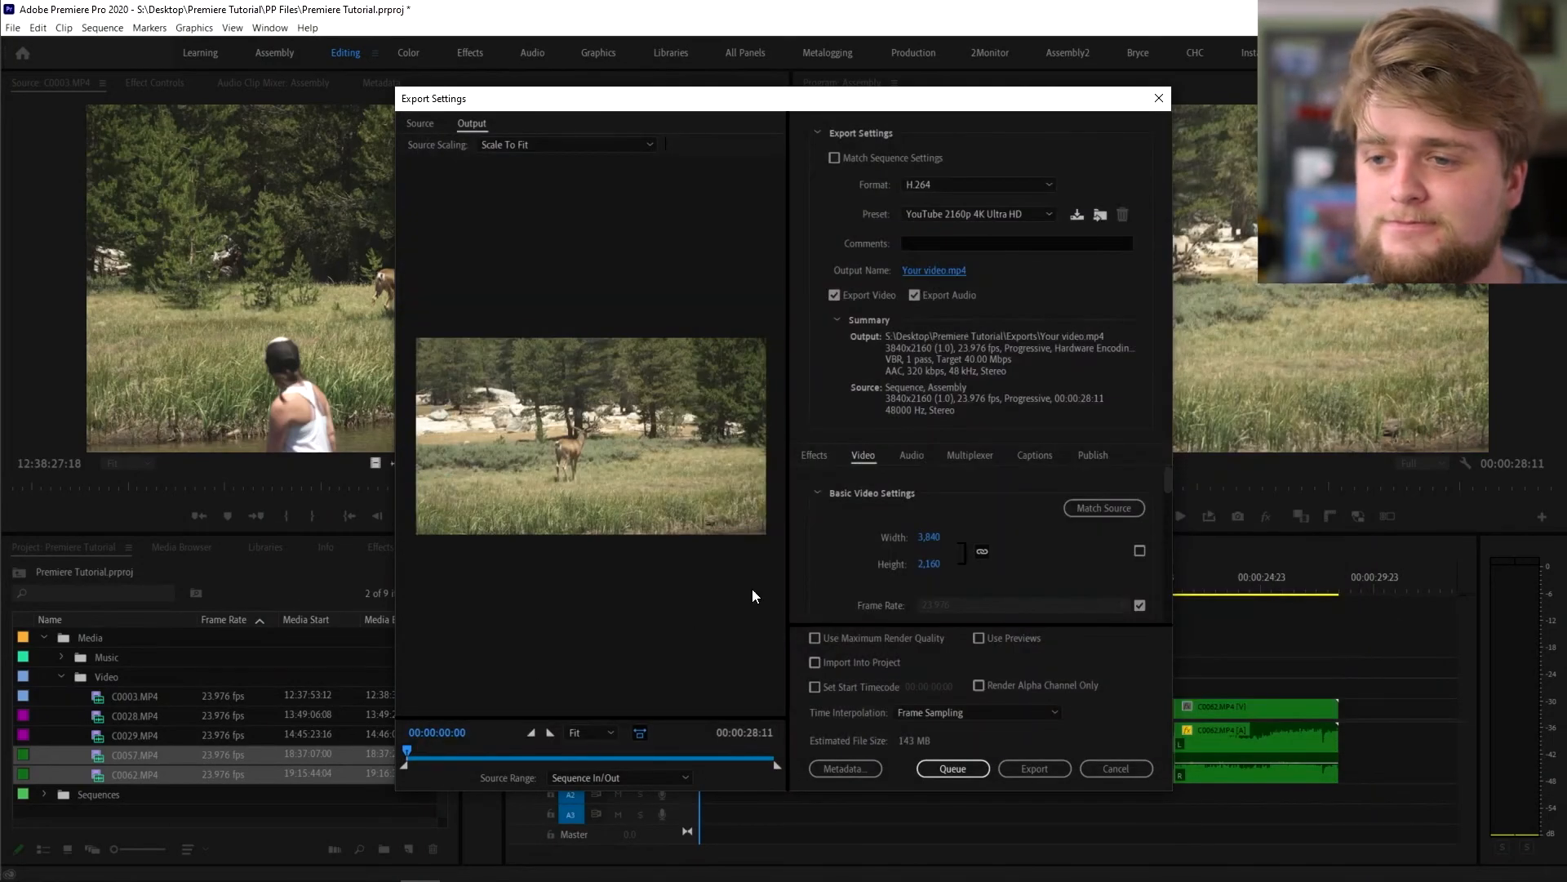
- Enable Use Maximum Render Quality and start exporting Assembly to Your video.mp4
scroll(839, 524, down, 10)
scroll(885, 571, down, 3)
scroll(926, 581, up, 10)
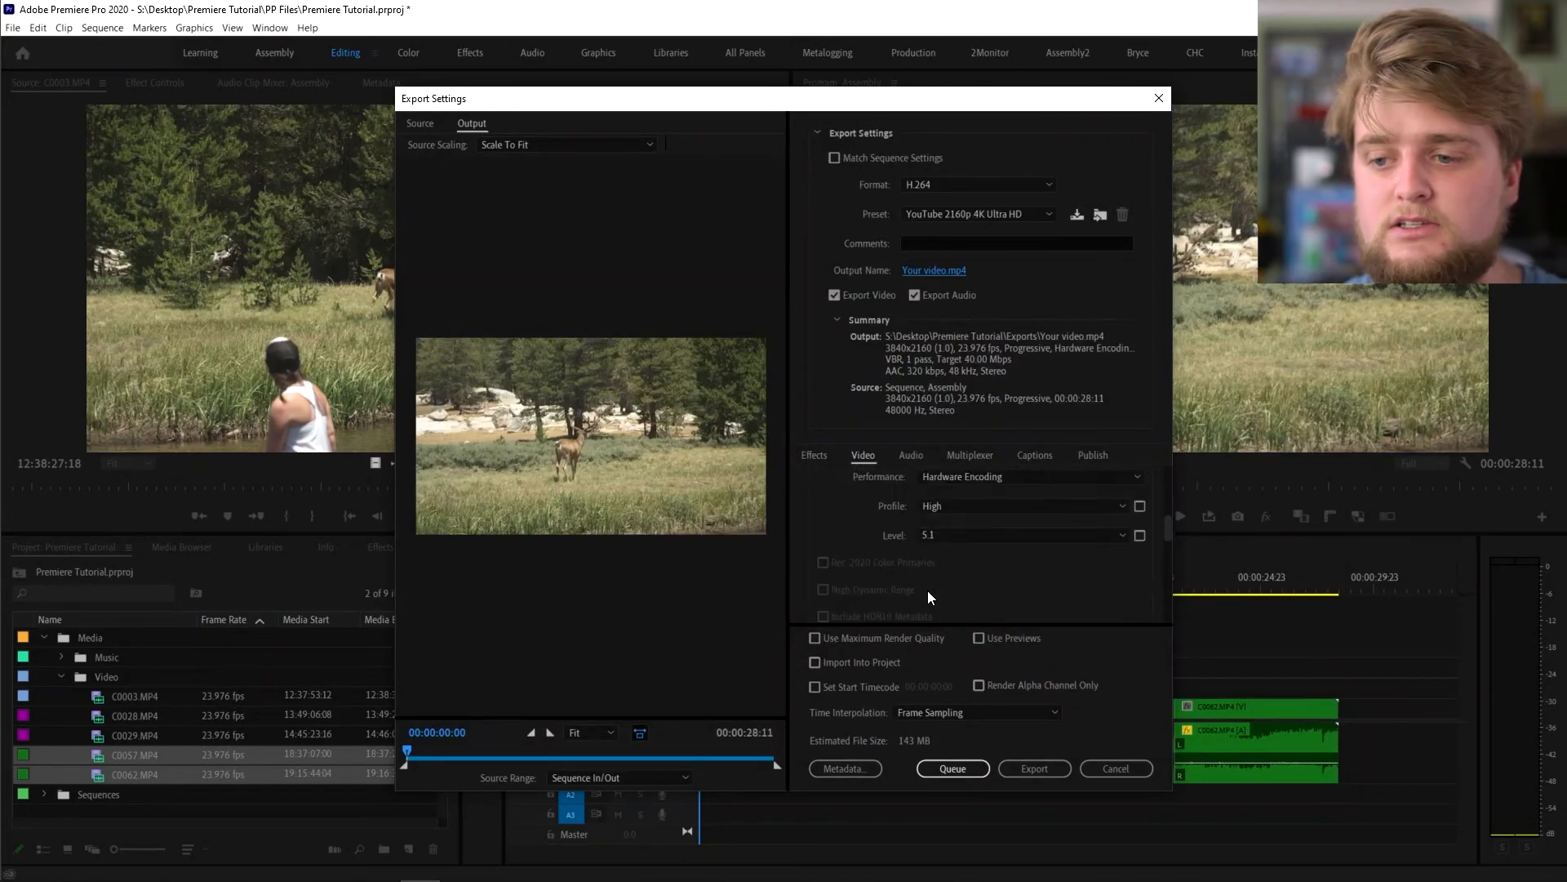
scroll(891, 579, down, 2)
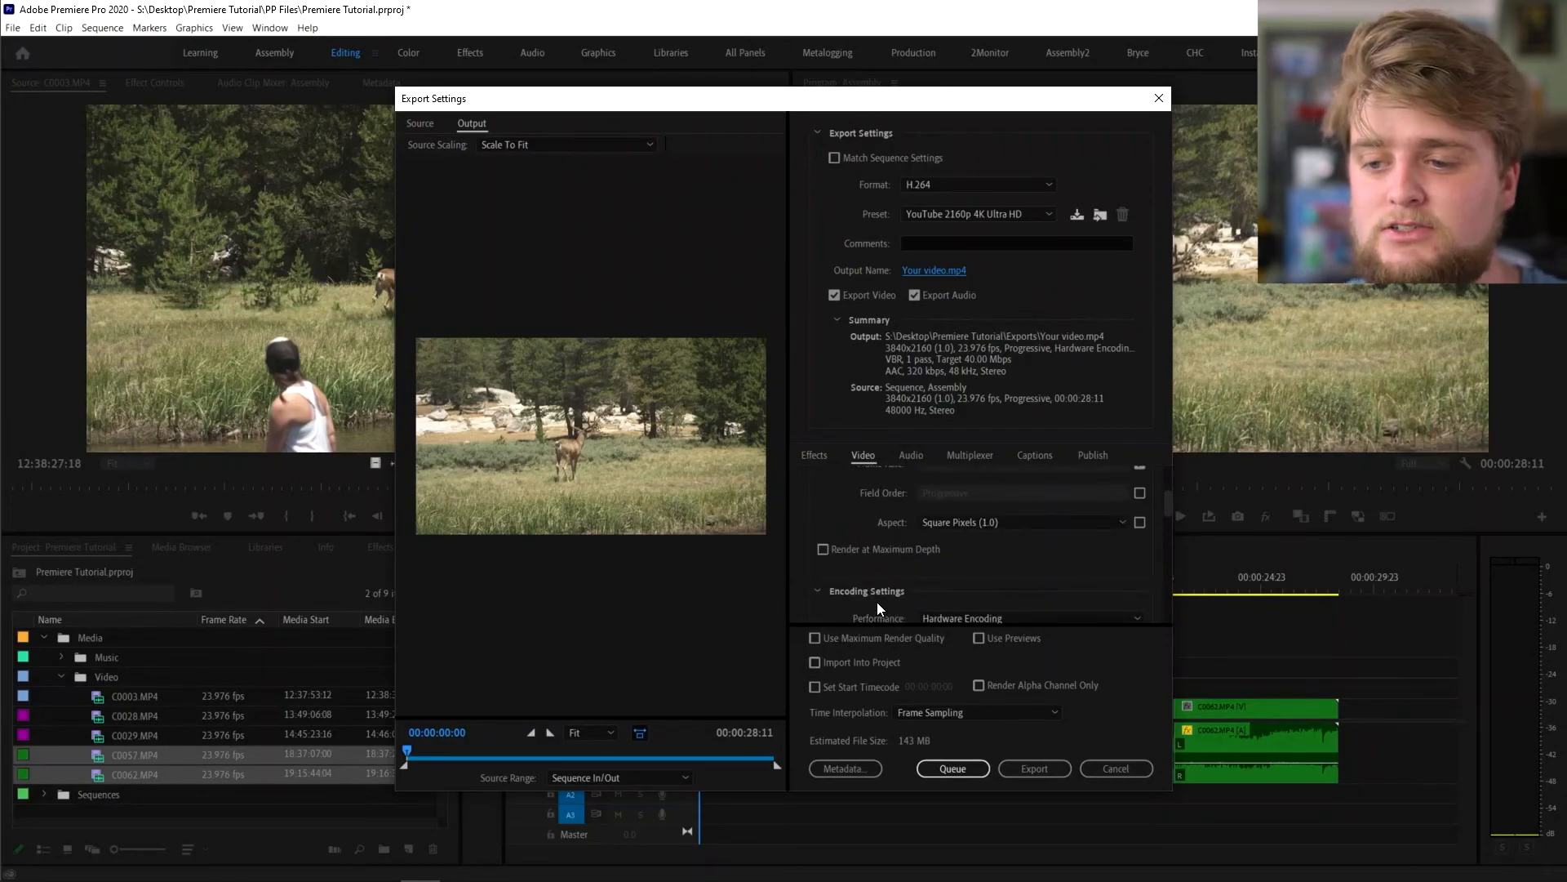
click(866, 637)
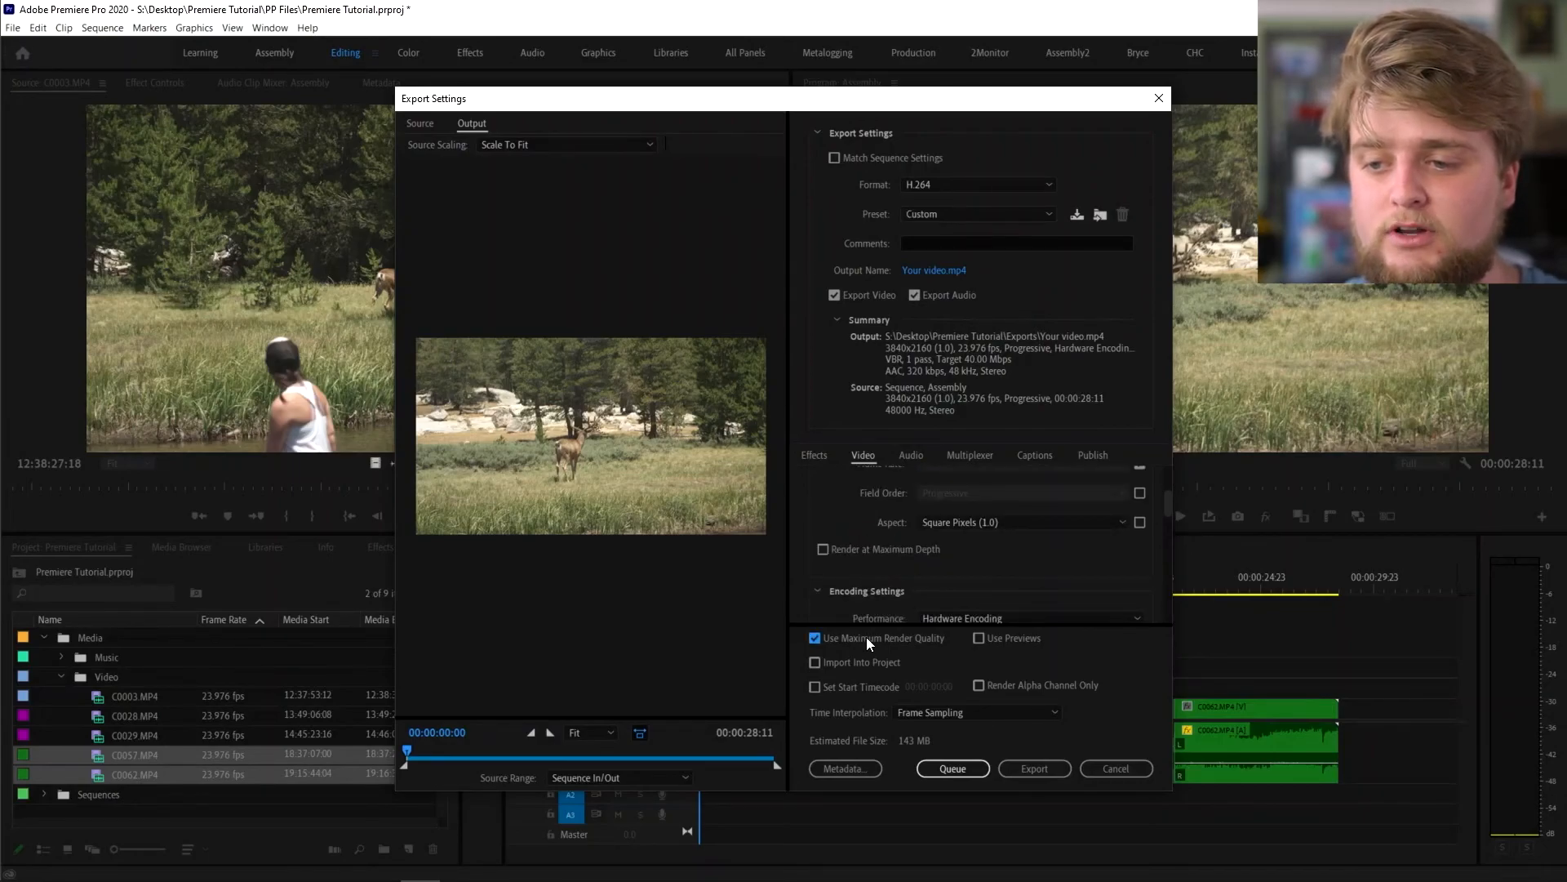
scroll(879, 577, up, 2)
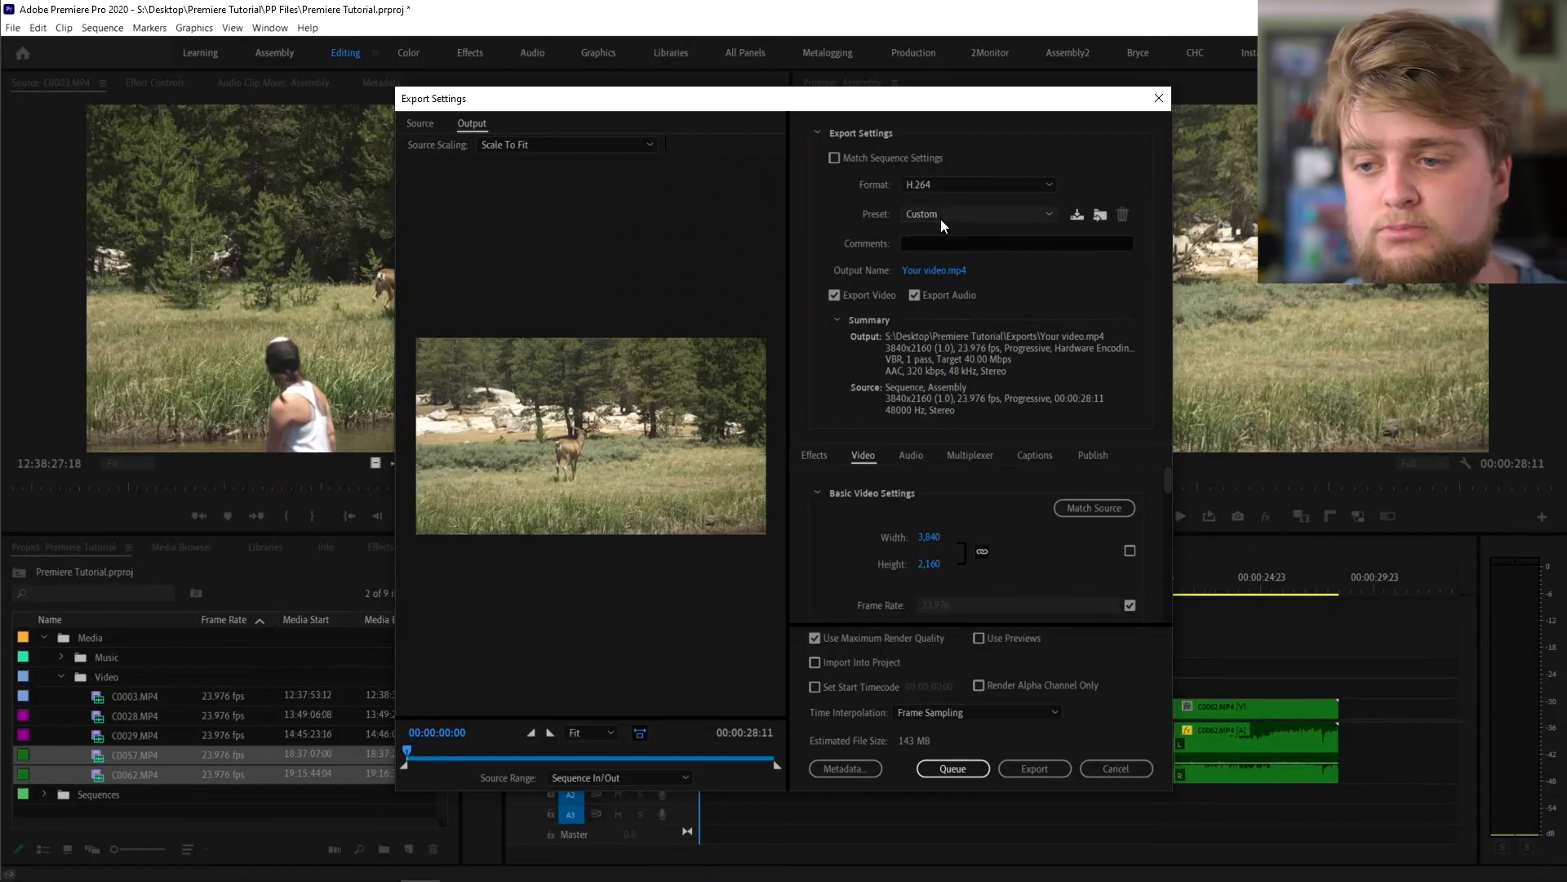
scroll(827, 545, down, 4)
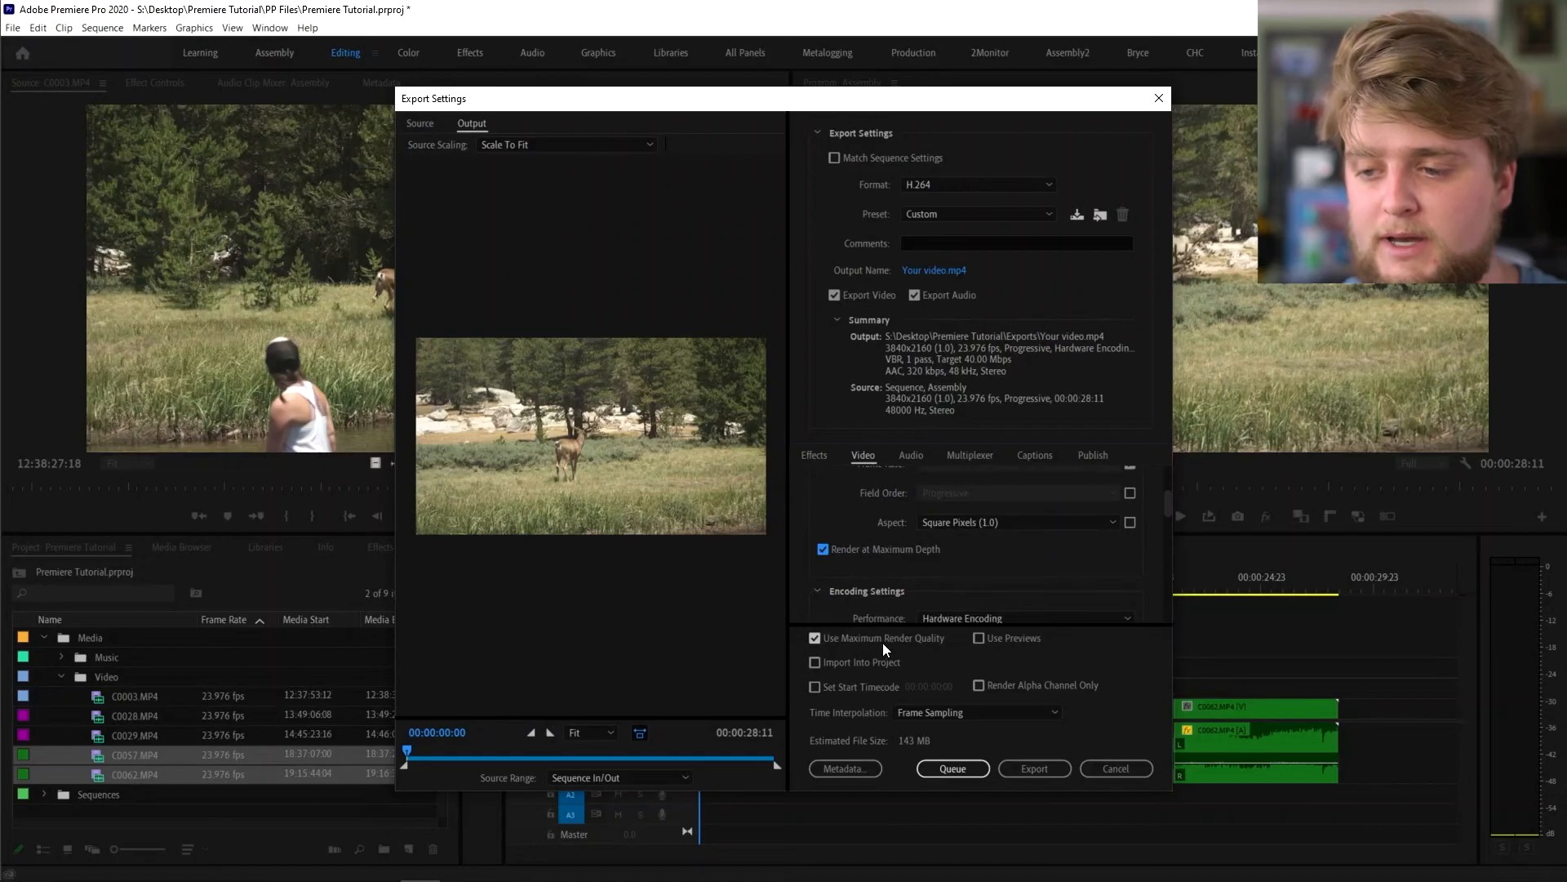
click(1035, 769)
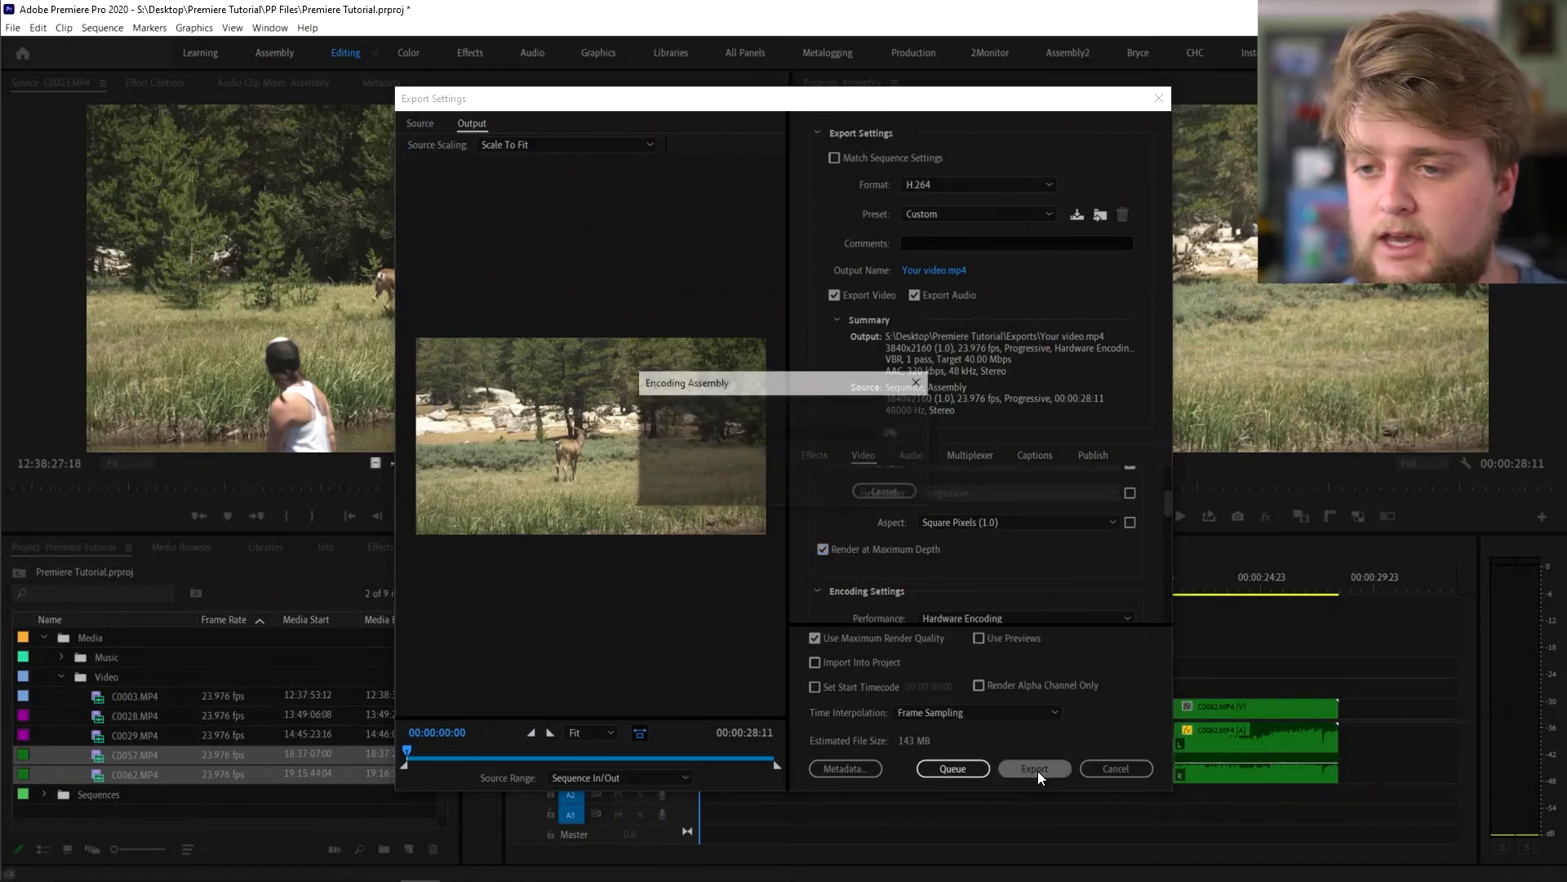